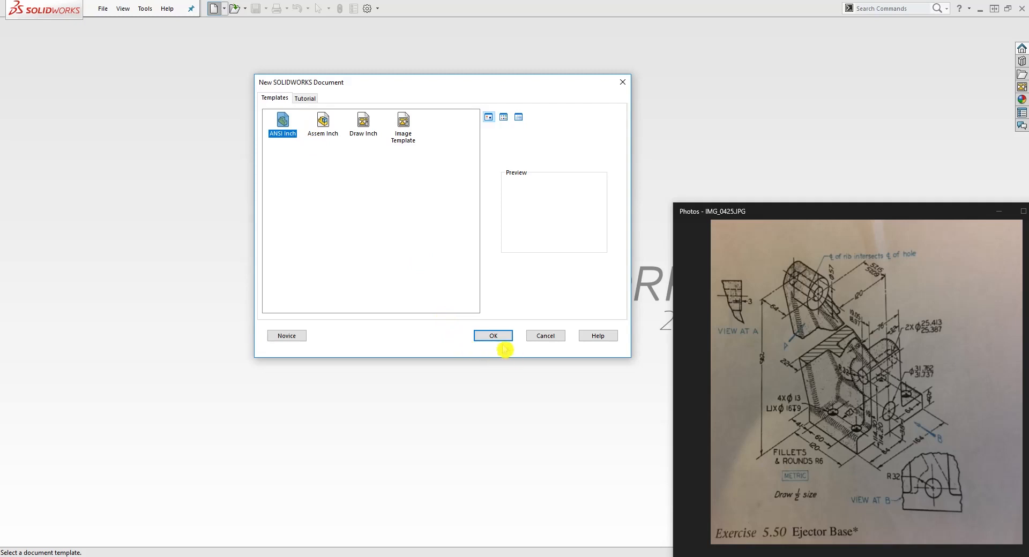
# - Create a new part from the ANSI Inch template and set its unit system to MMGS
pyautogui.click(504, 338)
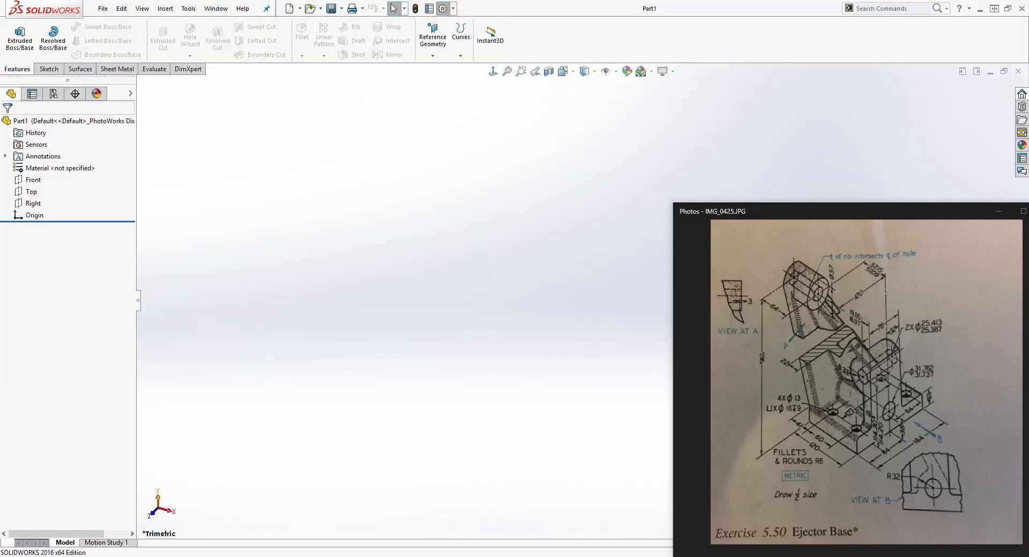
pyautogui.click(443, 8)
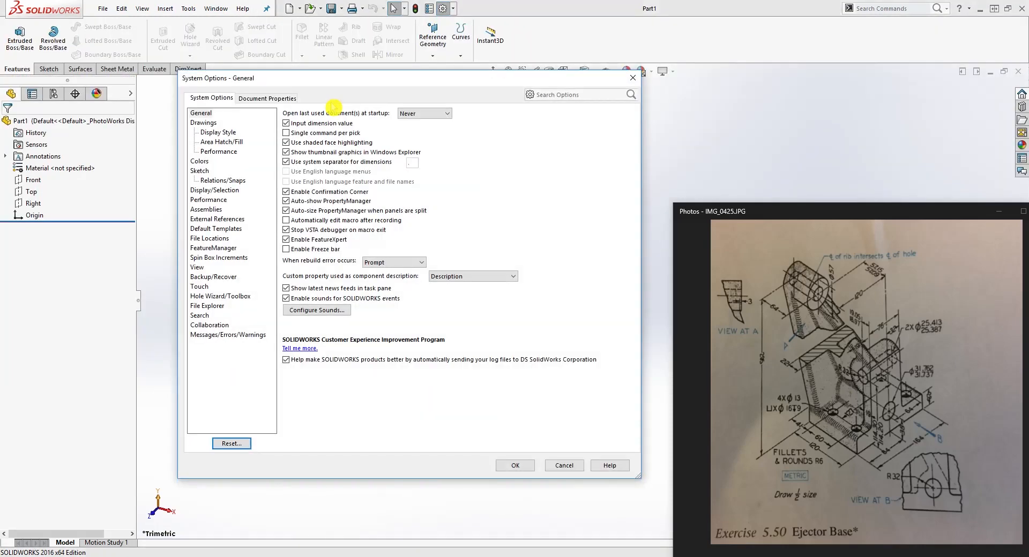
pyautogui.click(273, 105)
pyautogui.click(198, 190)
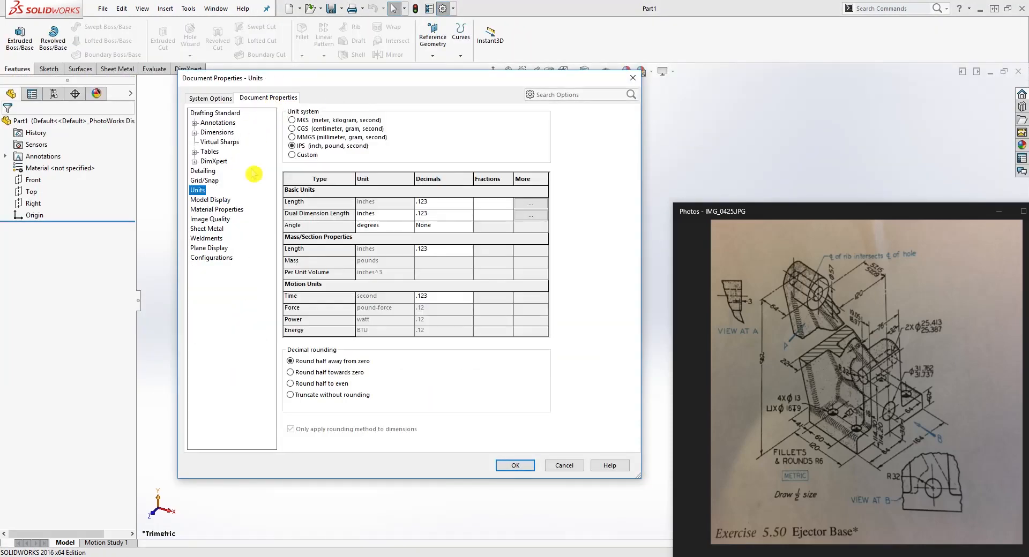
pyautogui.click(293, 137)
pyautogui.click(519, 466)
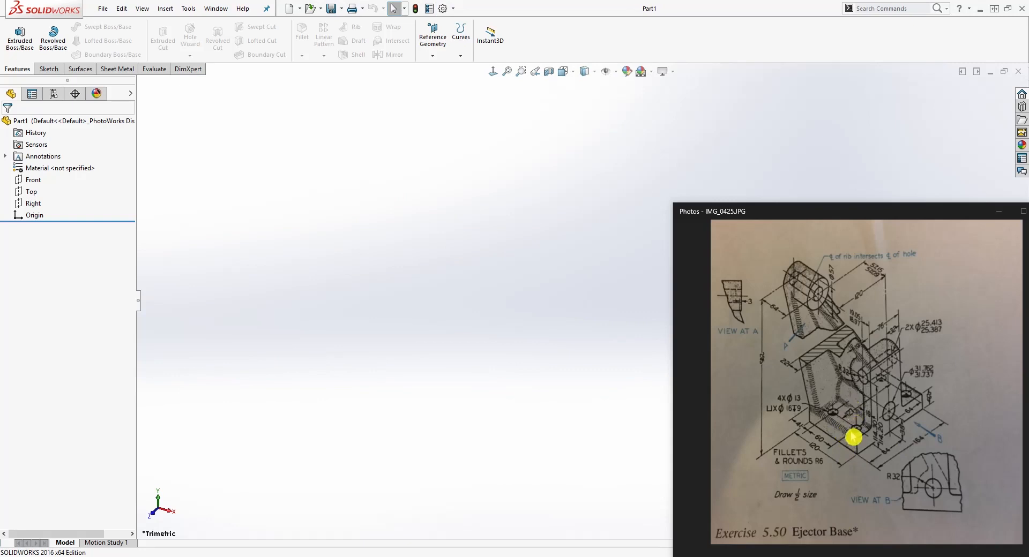
# - Sketch a center rectangle about 112 by 137 mm on the Top plane, centred on the origin
pyautogui.click(34, 194)
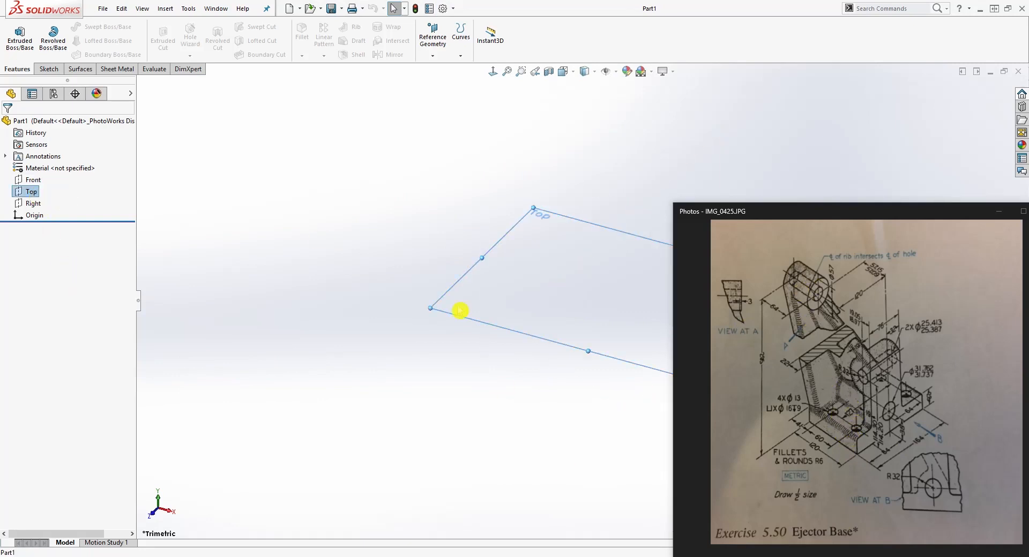
pyautogui.scroll(3, 573, 322)
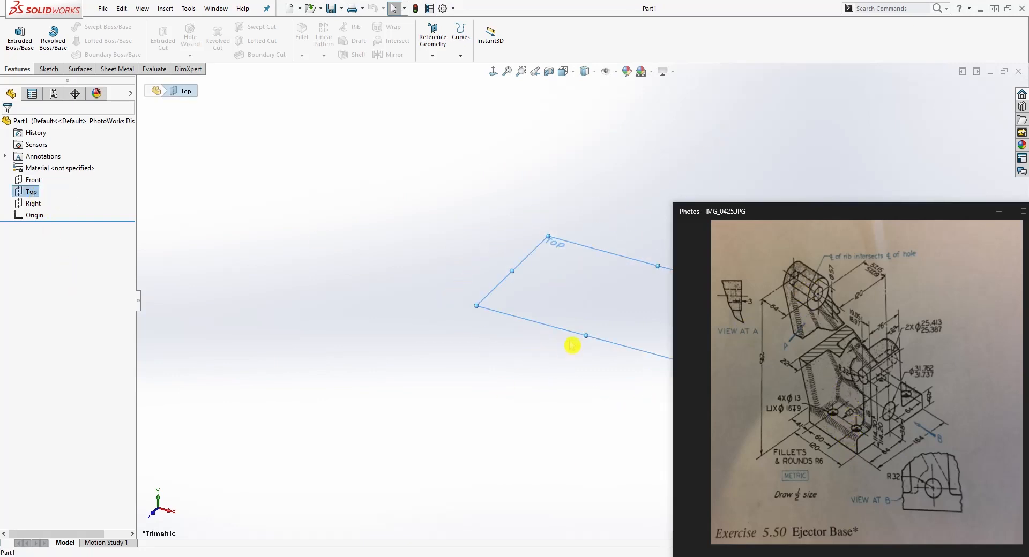
pyautogui.click(48, 70)
pyautogui.click(15, 35)
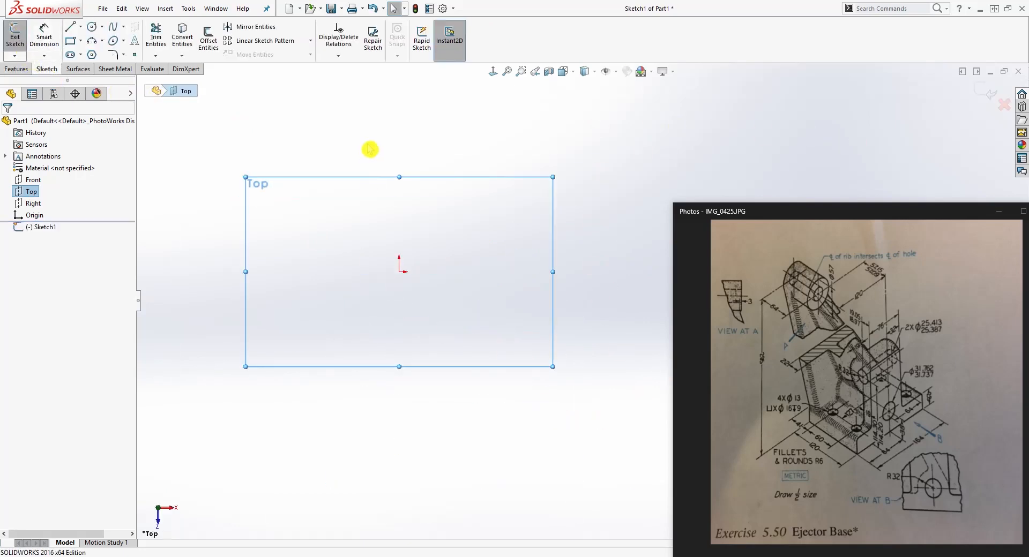
pyautogui.click(80, 41)
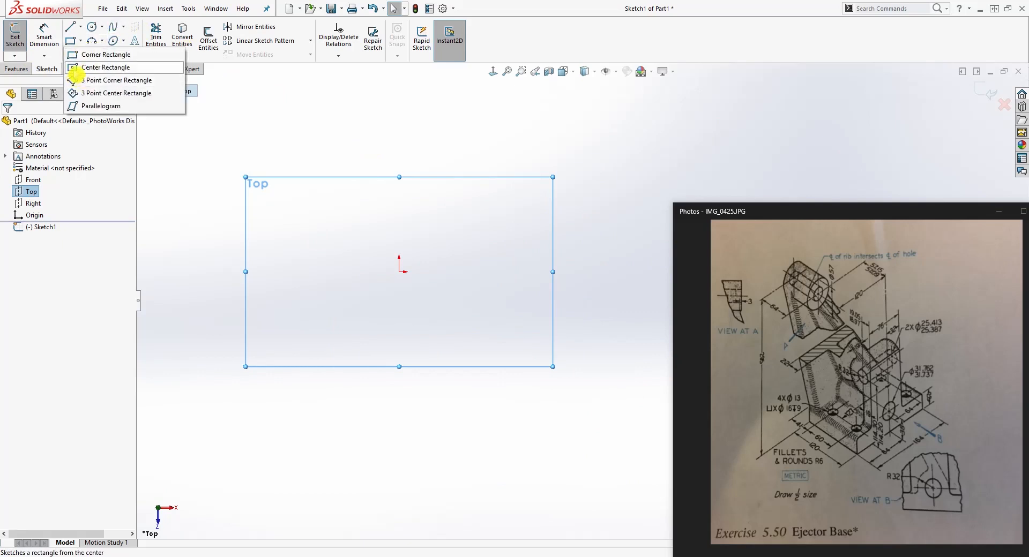
pyautogui.click(75, 64)
pyautogui.click(399, 271)
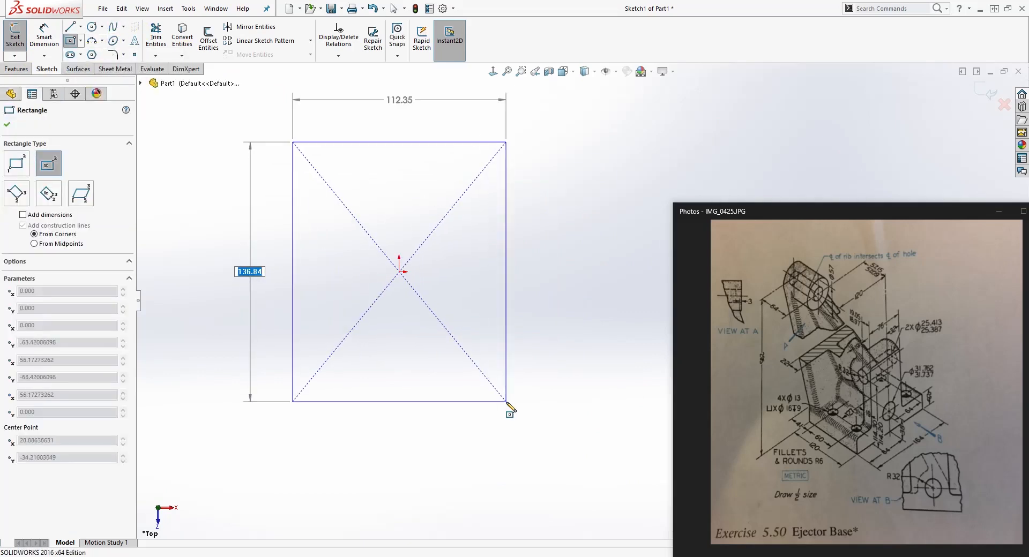
pyautogui.click(506, 401)
pyautogui.press('Escape')
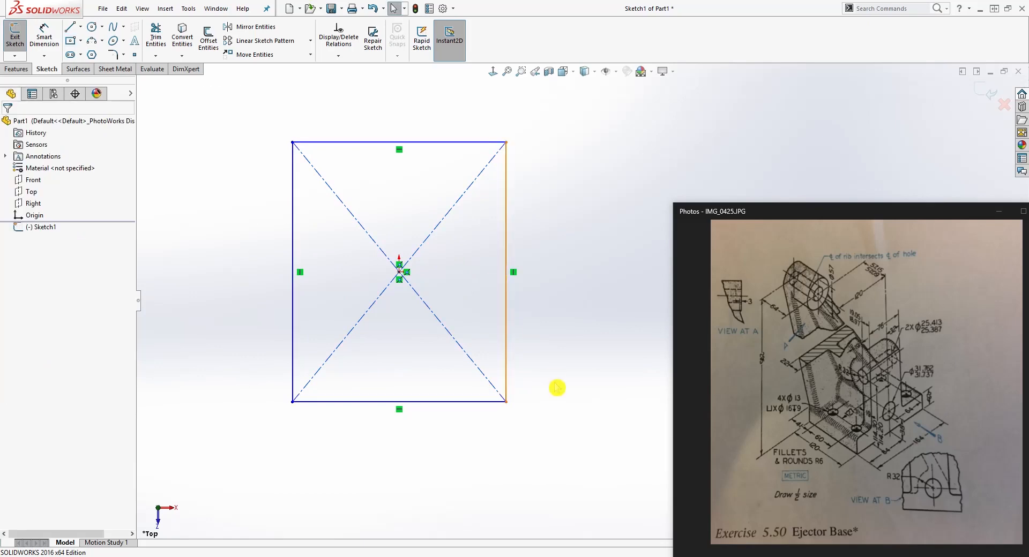
# - Dimension the rectangle's vertical side to 164 mm and its horizontal side to 120 mm
pyautogui.moveTo(556, 388); pyautogui.dragTo(554, 343, button='right')
pyautogui.click(291, 218)
pyautogui.click(240, 224)
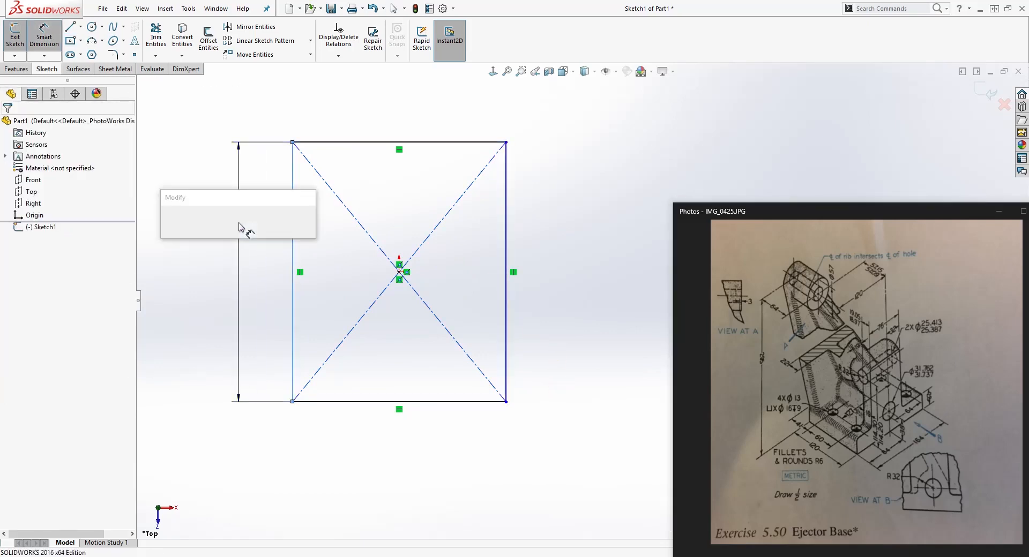
pyautogui.write('164')
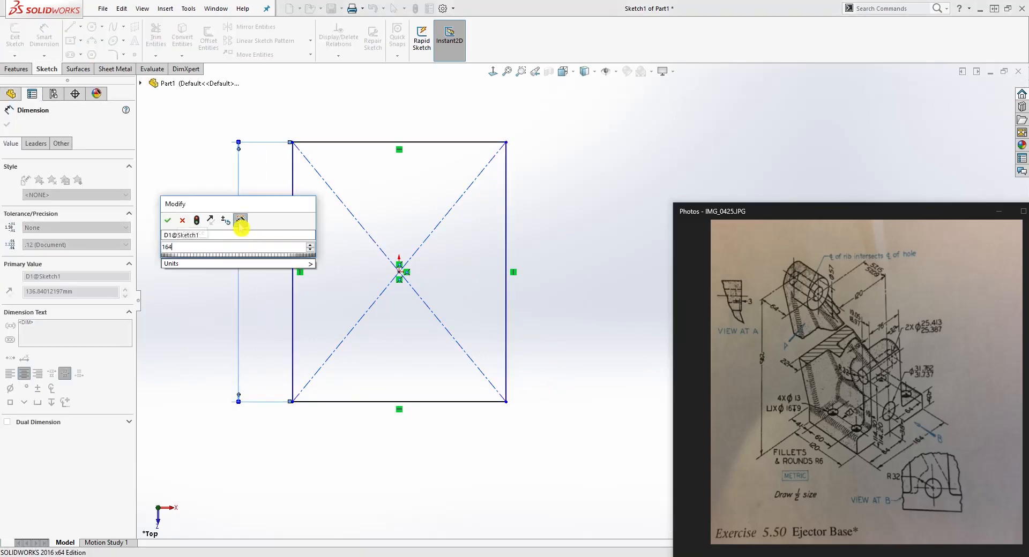
pyautogui.press('Return')
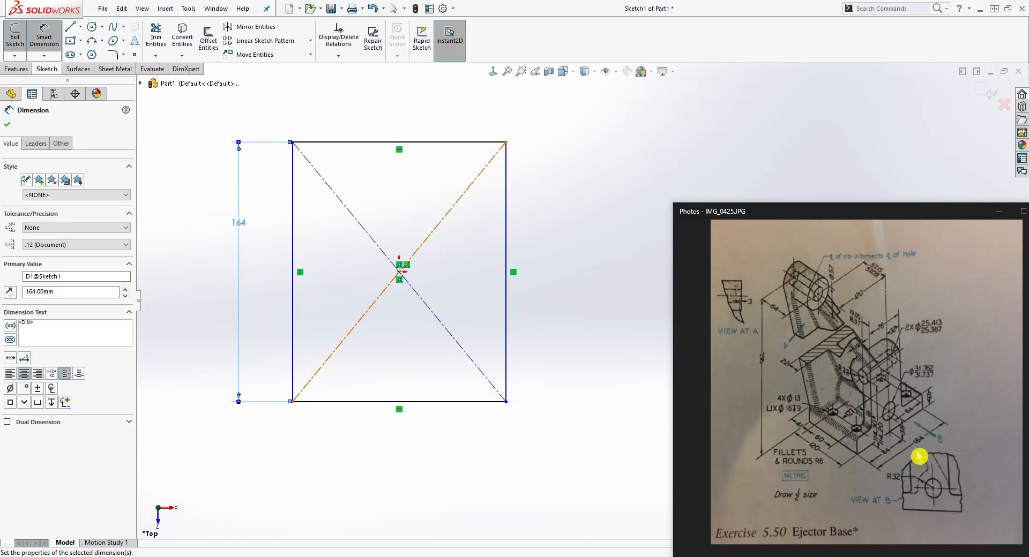
pyautogui.click(403, 402)
pyautogui.click(399, 455)
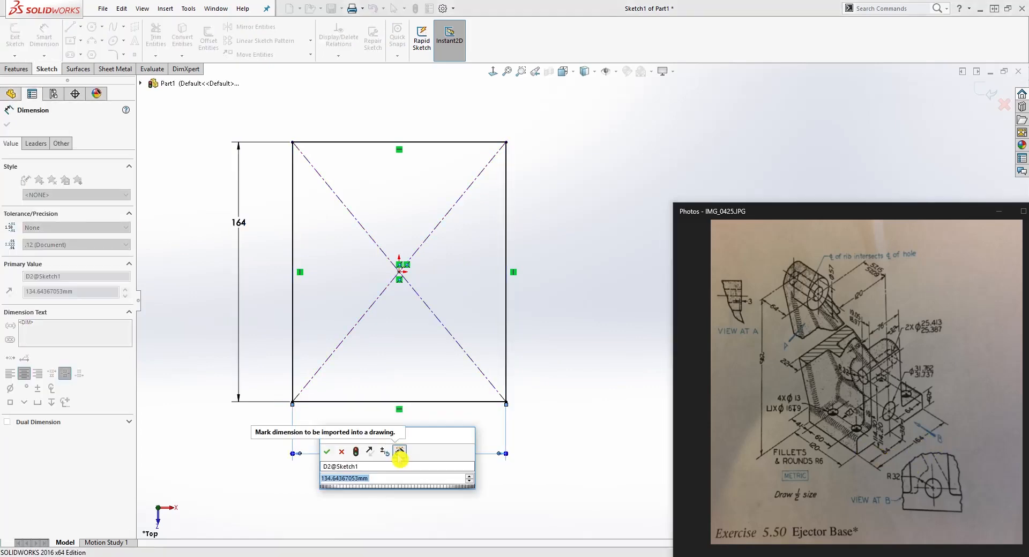
pyautogui.write('120')
pyautogui.press('Return')
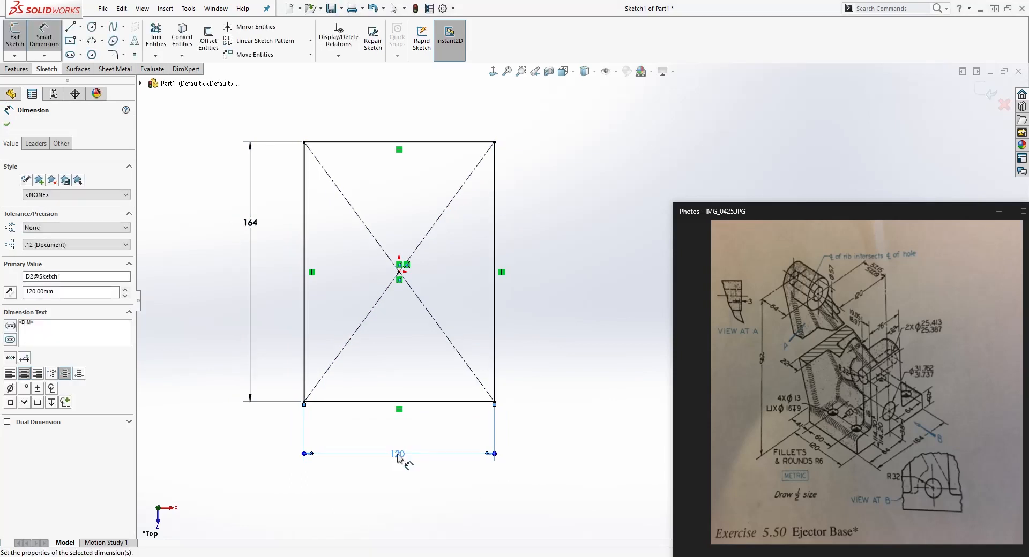
pyautogui.click(427, 418)
# - Extrude the rectangle as a blind boss with a depth of 28 mm
pyautogui.moveTo(505, 452)
pyautogui.mouseDown(button='middle')
pyautogui.moveTo(531, 432)
pyautogui.moveTo(510, 352)
pyautogui.mouseUp(button='middle')
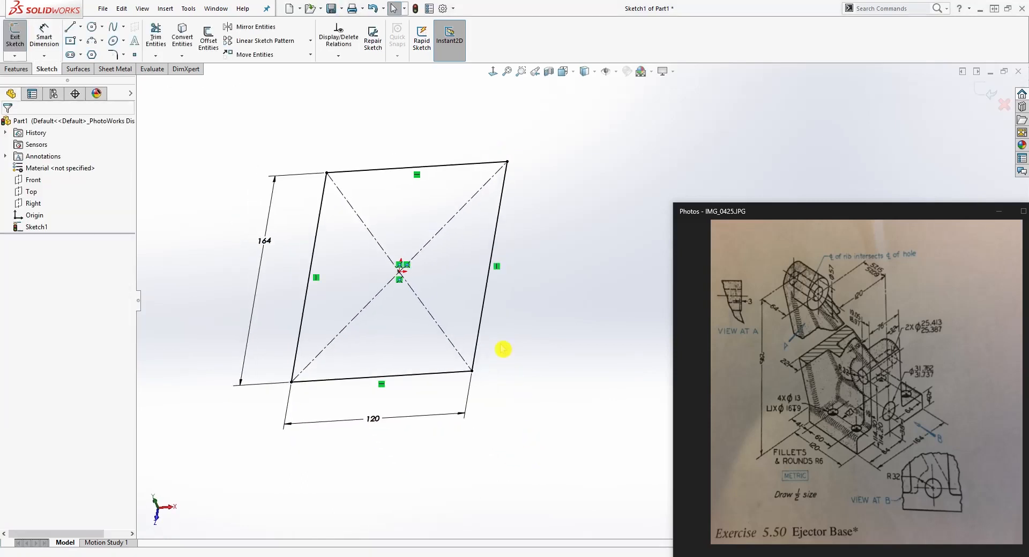
pyautogui.click(16, 68)
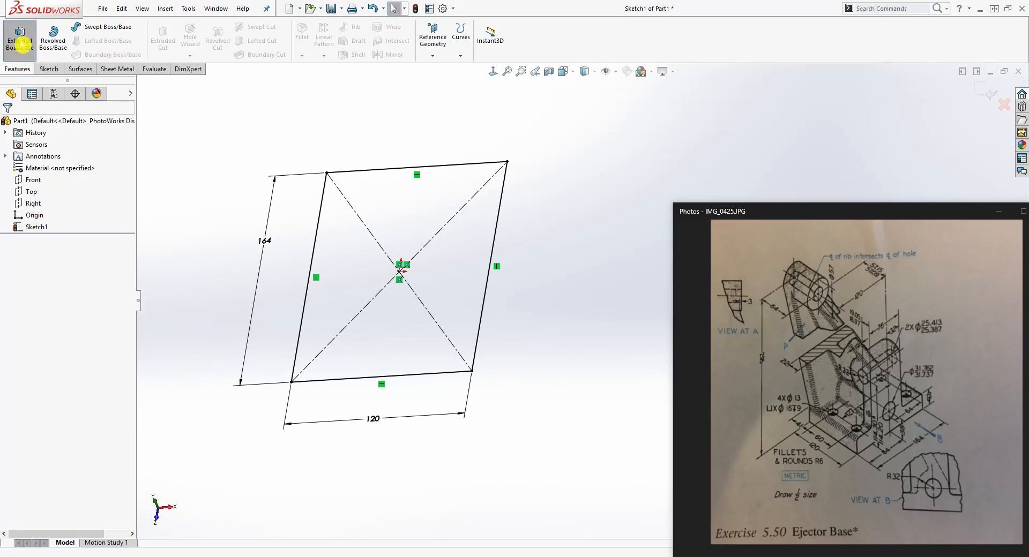
pyautogui.click(20, 39)
pyautogui.moveTo(404, 366); pyautogui.dragTo(367, 305, button='middle')
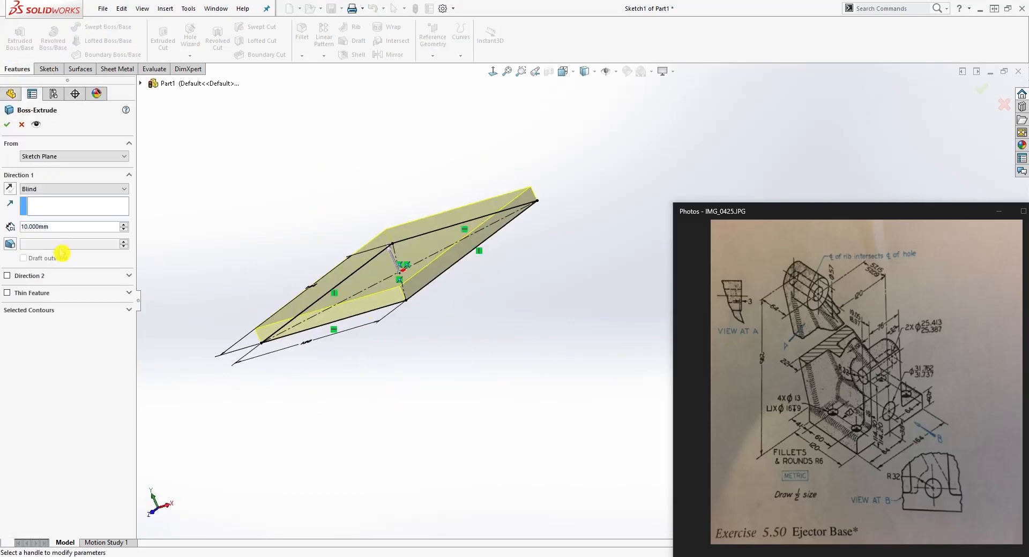
pyautogui.click(68, 226)
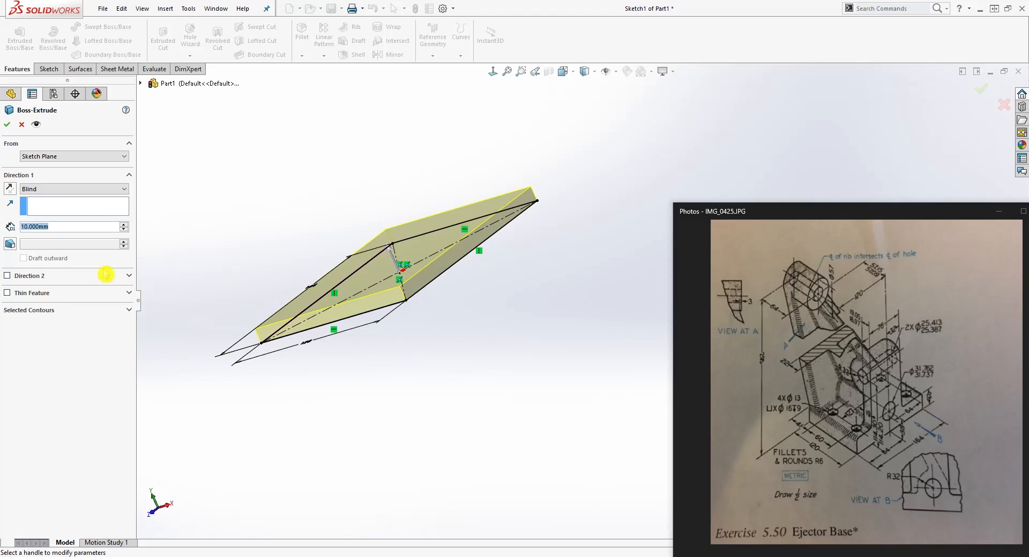
pyautogui.write('28')
pyautogui.press('Return')
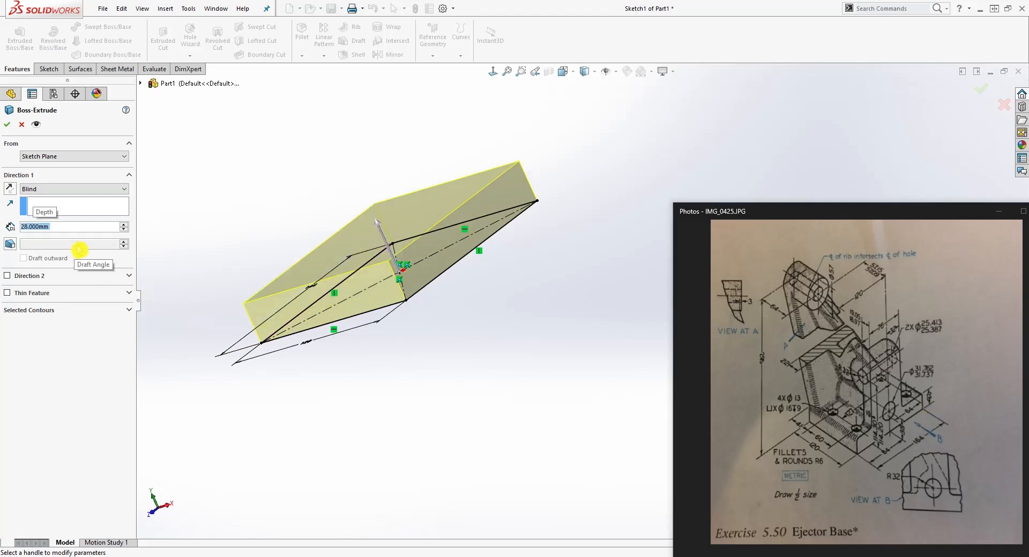
pyautogui.click(7, 125)
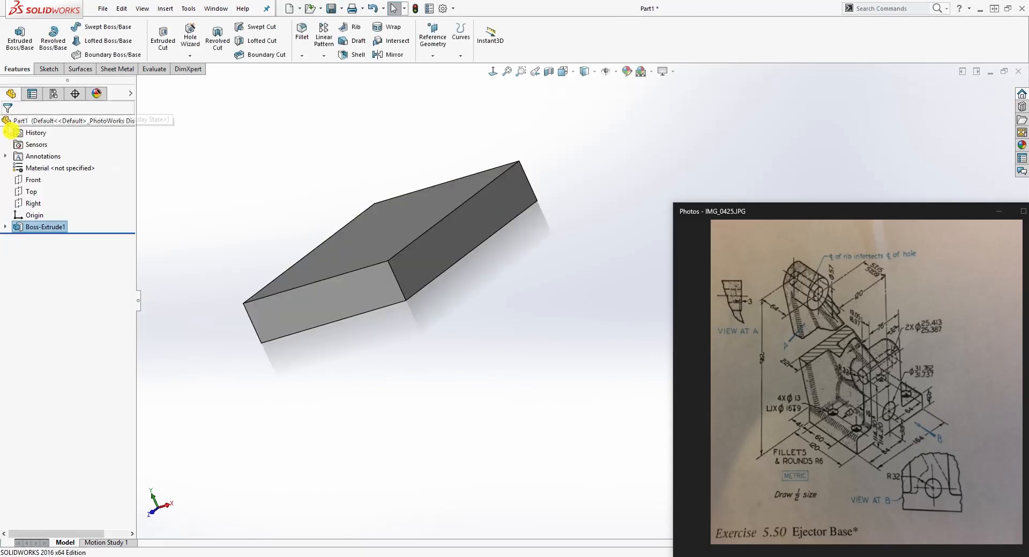
# - Start a sketch on the block's long side face and draw a circle about 74 mm in diameter overlapping its upper edge
pyautogui.moveTo(377, 279); pyautogui.dragTo(372, 299, button='middle')
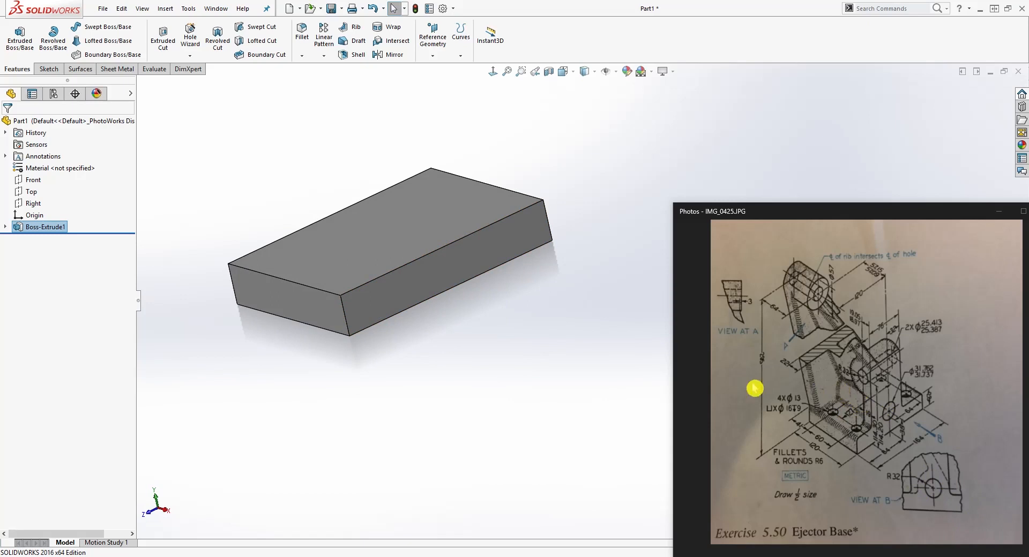
pyautogui.moveTo(448, 273); pyautogui.dragTo(446, 269, button='middle')
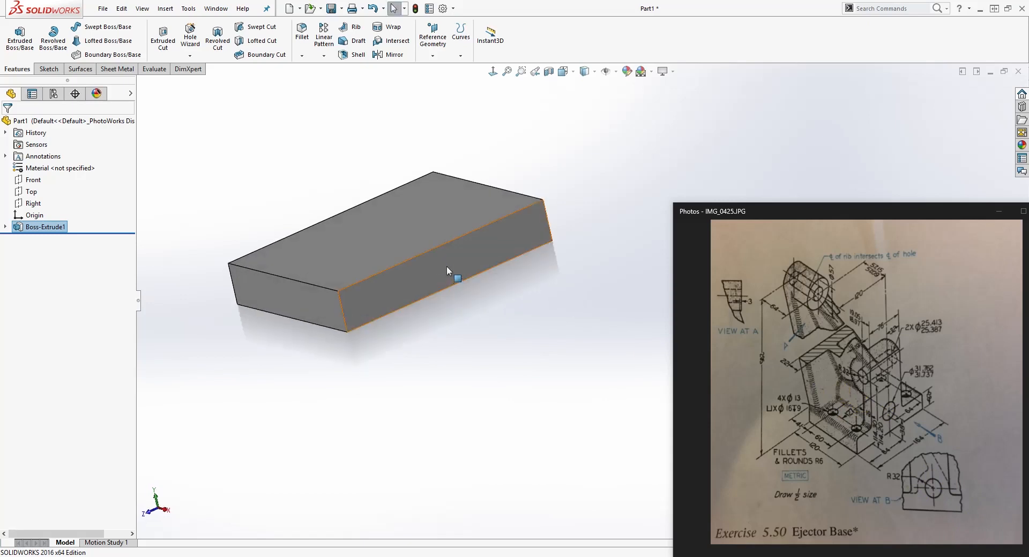
pyautogui.click(448, 270)
pyautogui.click(48, 69)
pyautogui.click(15, 33)
pyautogui.click(494, 72)
pyautogui.scroll(8, 569, 403)
pyautogui.scroll(-5, 663, 314)
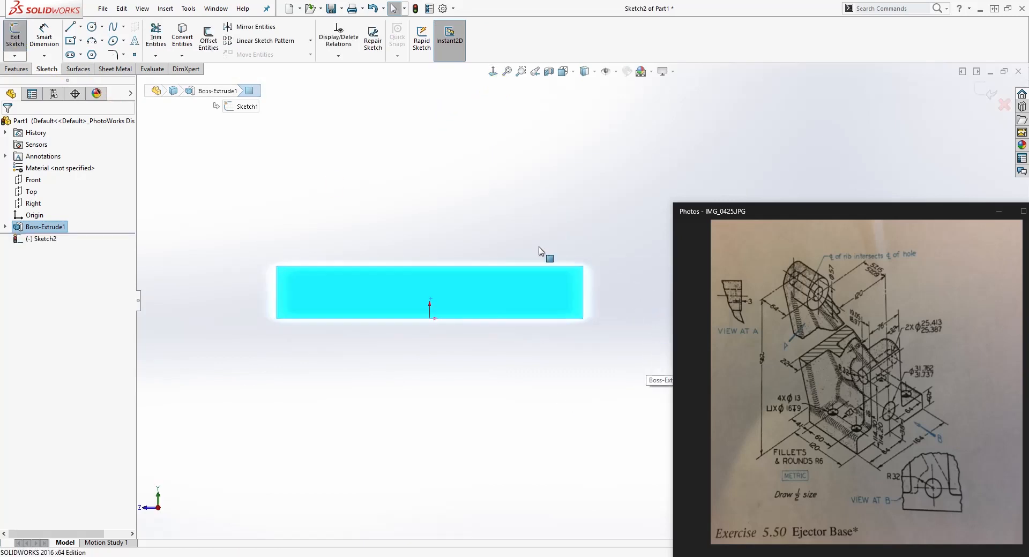
pyautogui.click(92, 26)
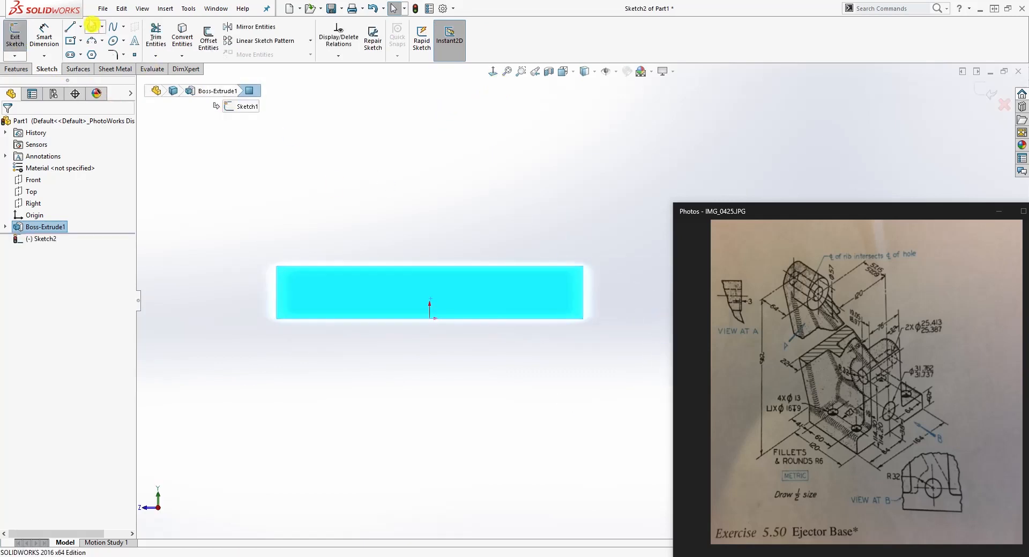
pyautogui.click(444, 236)
pyautogui.click(509, 211)
# - Dimension the circle's diameter to 64 mm
pyautogui.moveTo(507, 213); pyautogui.dragTo(524, 316, button='right')
pyautogui.click(541, 147)
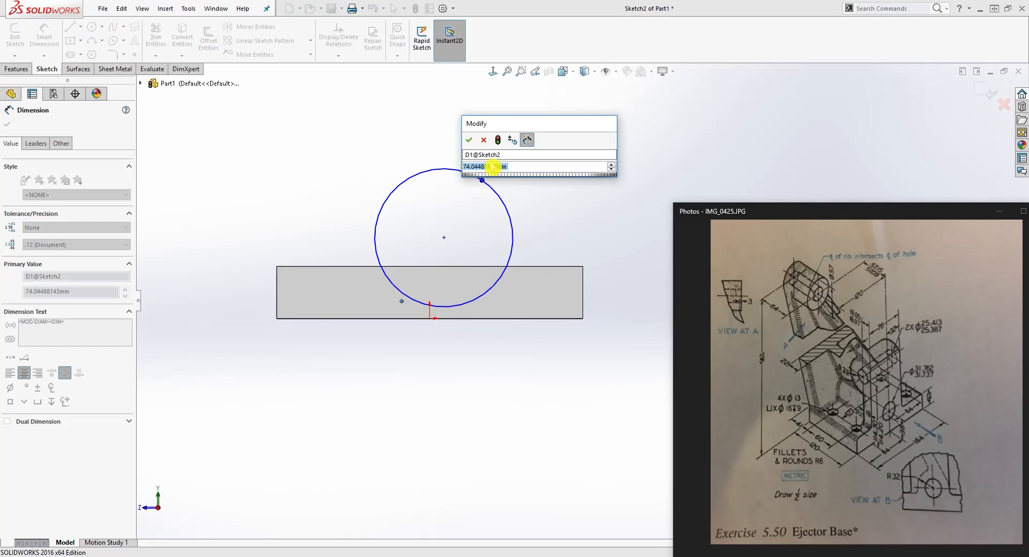
pyautogui.write('64')
pyautogui.press('Return')
pyautogui.press('Escape')
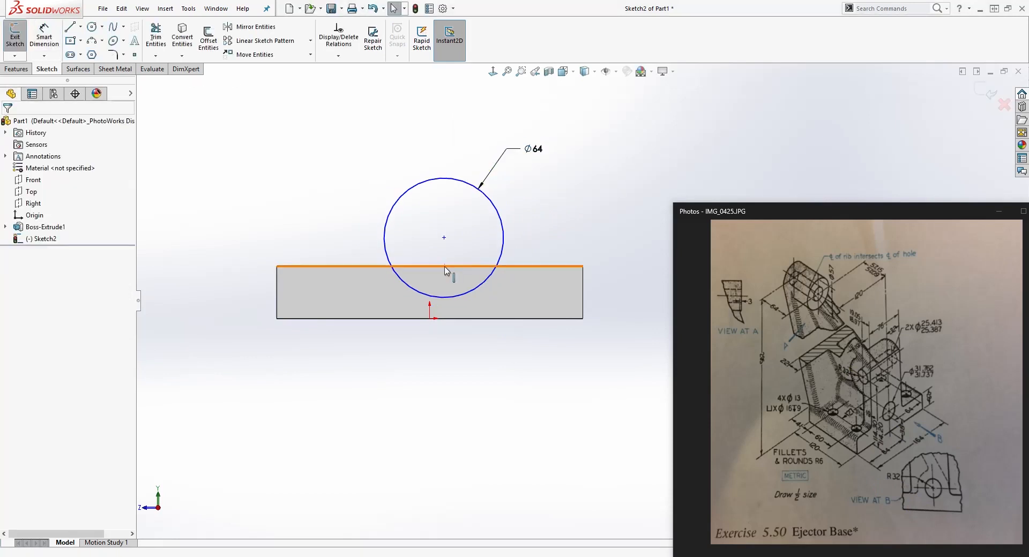
pyautogui.click(642, 349)
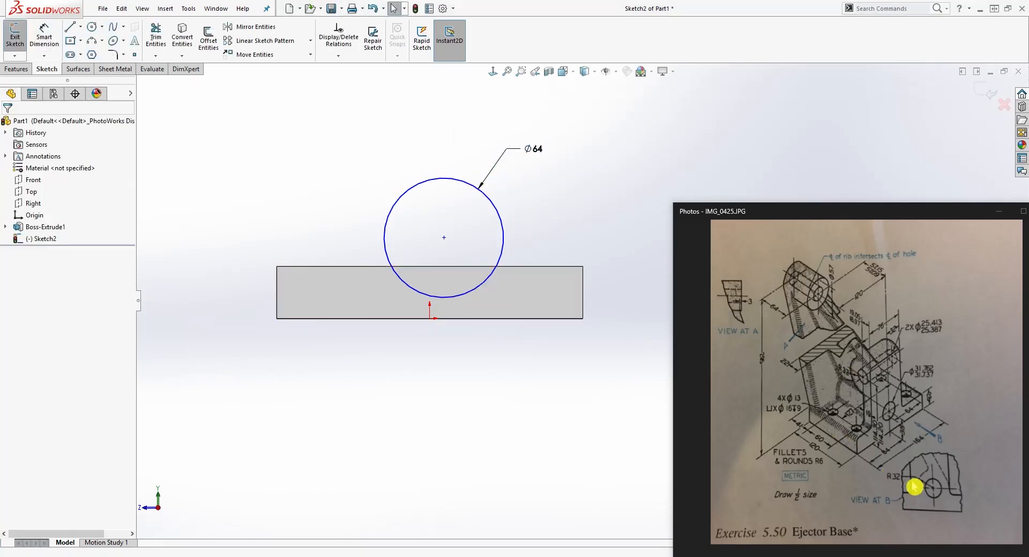
# - Dimension the circle's centre to 38 mm above the block's bottom edge
pyautogui.moveTo(404, 397); pyautogui.dragTo(407, 343, button='right')
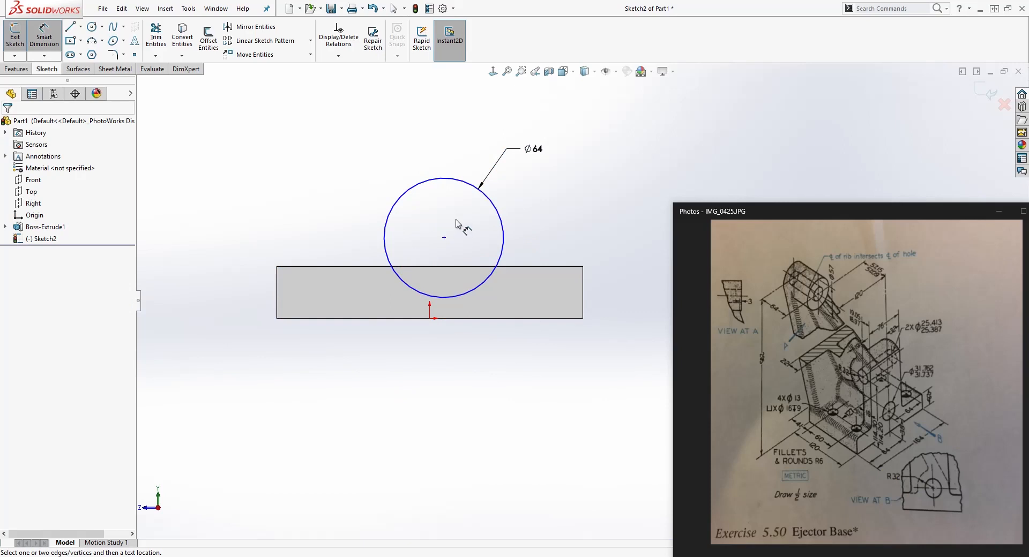
pyautogui.click(444, 238)
pyautogui.click(466, 319)
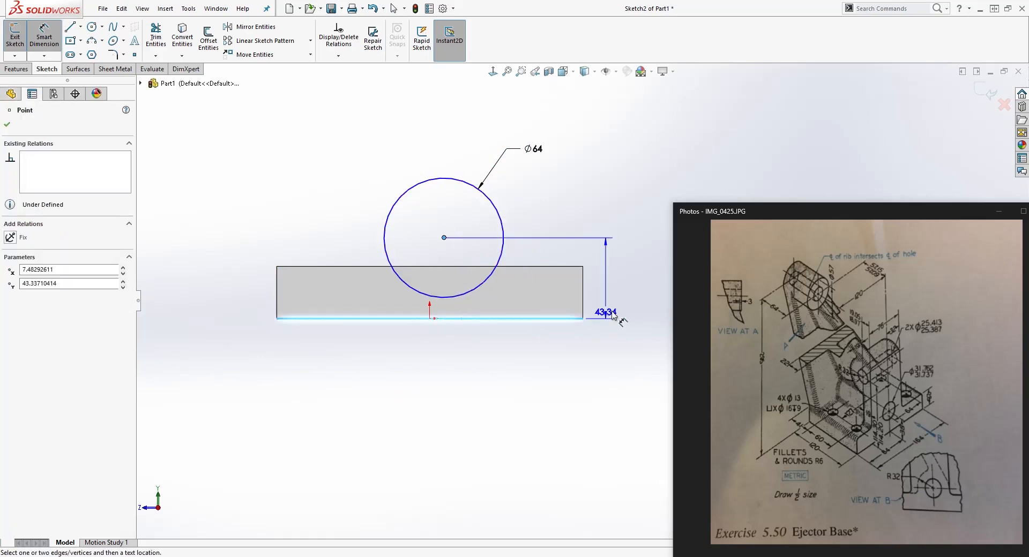
pyautogui.click(637, 288)
pyautogui.write('38')
pyautogui.press('Return')
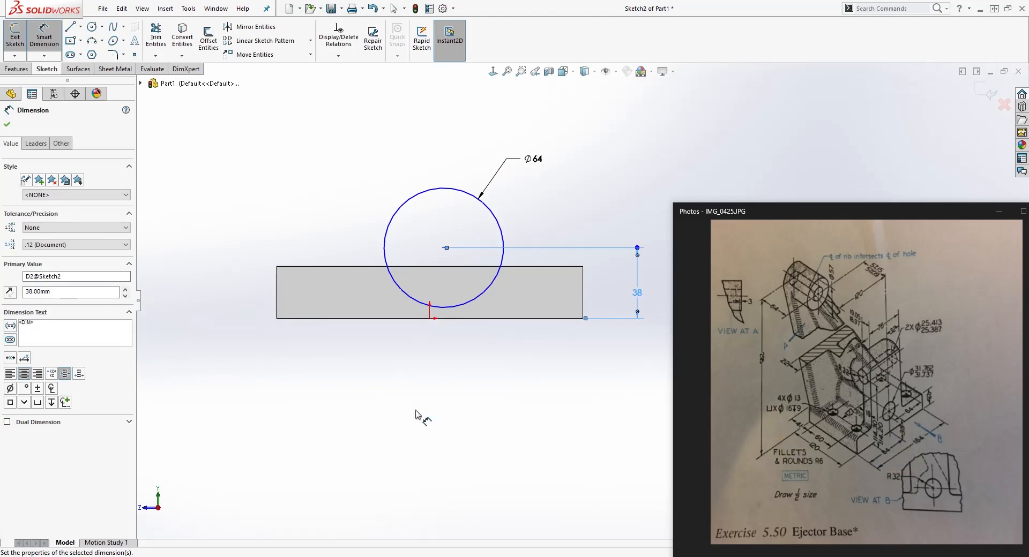
pyautogui.press('Escape')
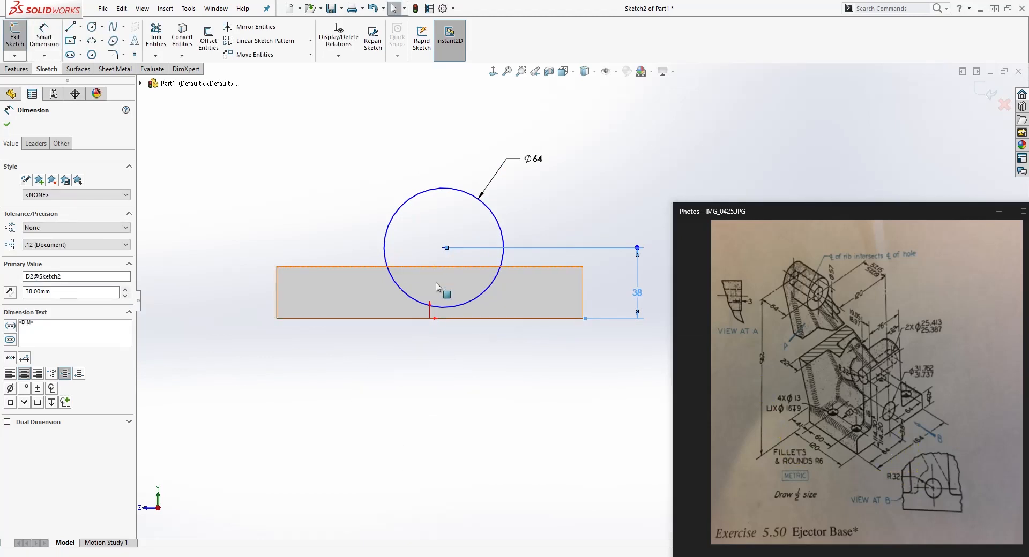
# - Dimension the circle's centre horizontally to 84 mm from the block's nearest vertical end edge in the sketch view
pyautogui.click(444, 249)
pyautogui.click(307, 375)
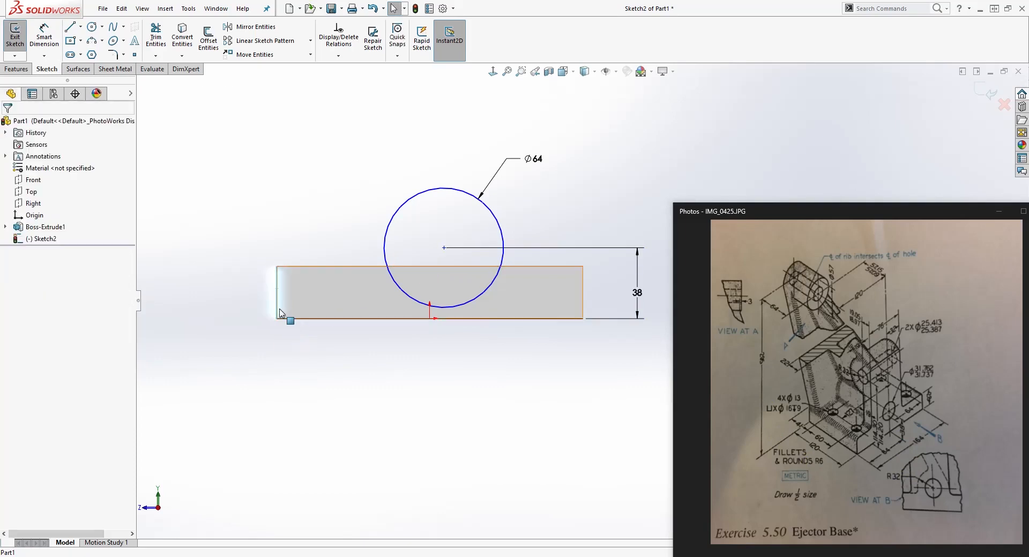
pyautogui.press('d')
pyautogui.click(444, 247)
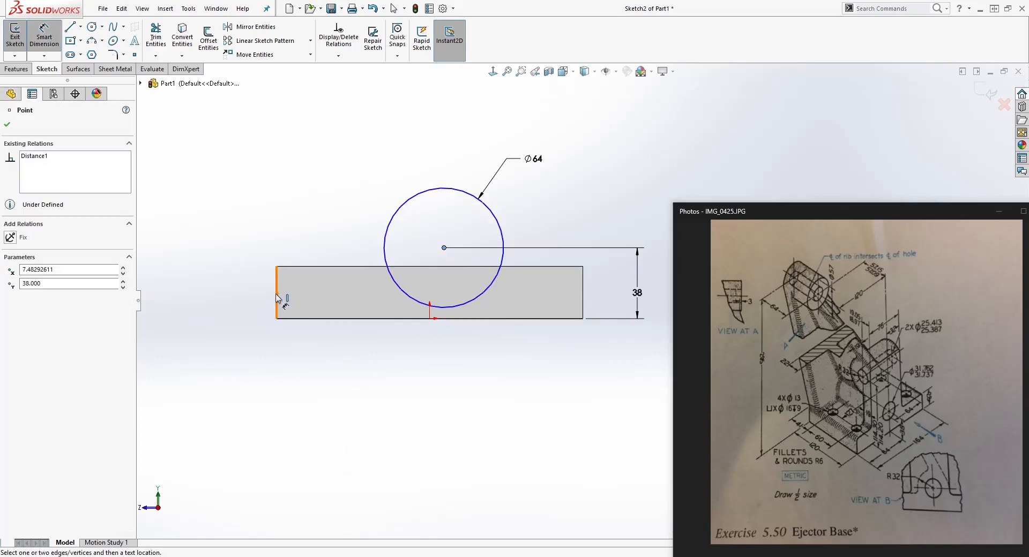
pyautogui.click(276, 298)
pyautogui.click(300, 369)
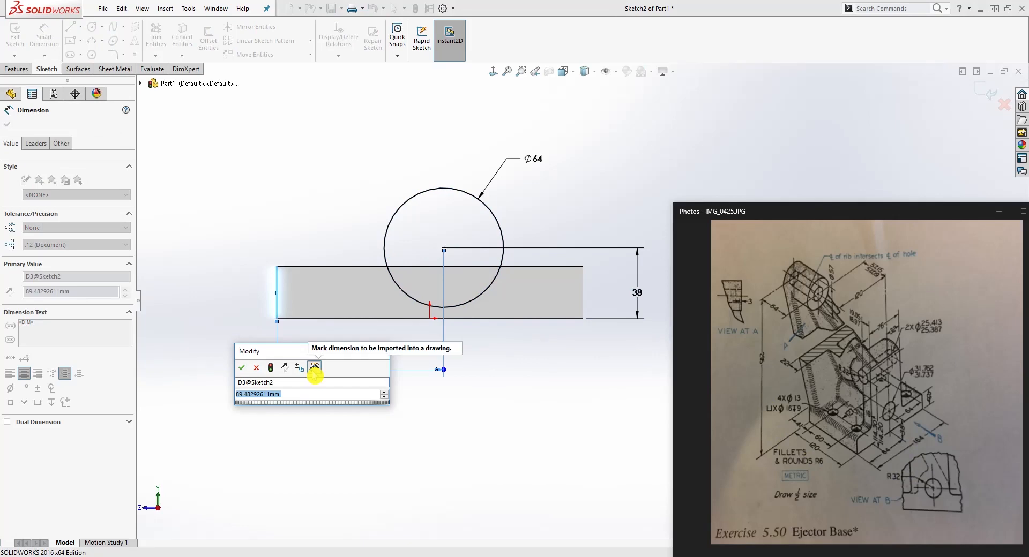
pyautogui.write('84')
pyautogui.press('Return')
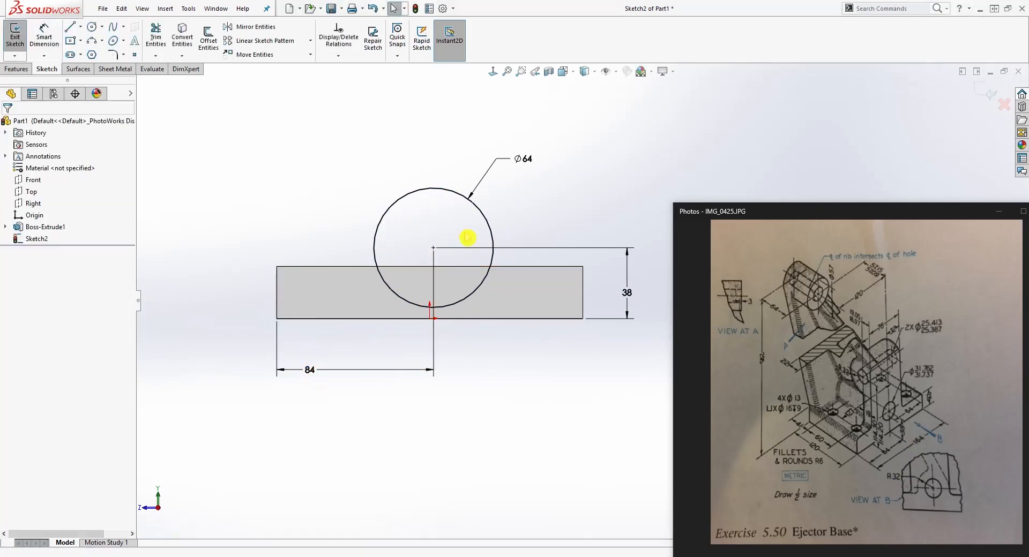
# - Draw a vertical line from the circle's quadrant point on the side away from the 84 mm dimension down past the block's upper edge
pyautogui.press('l')
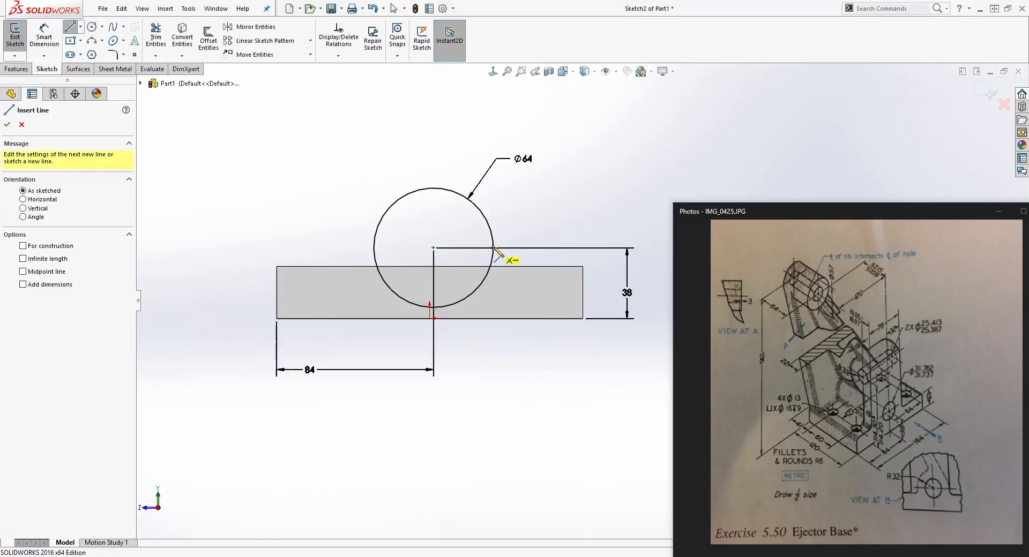
pyautogui.click(494, 248)
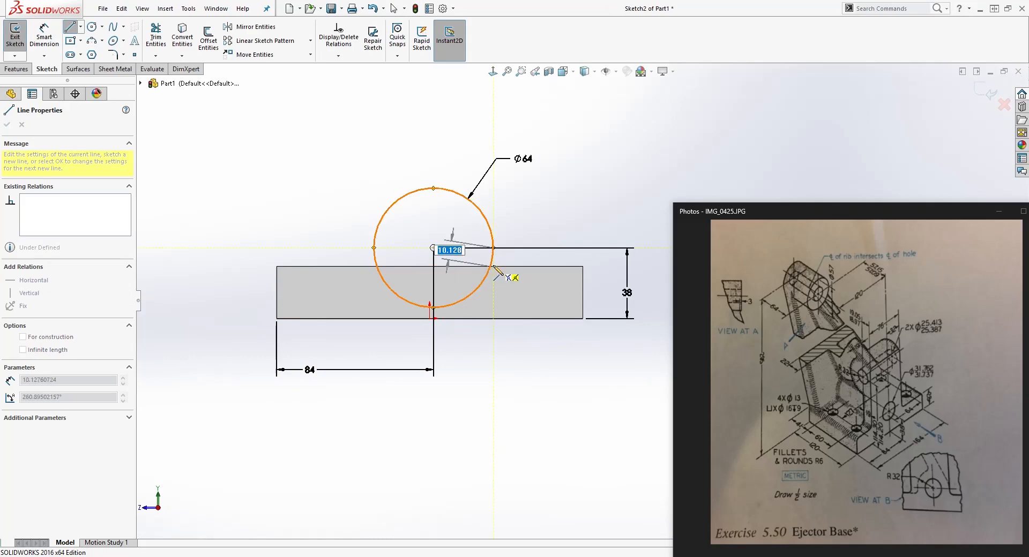
pyautogui.click(494, 277)
pyautogui.press('Escape')
pyautogui.scroll(-2, 492, 266)
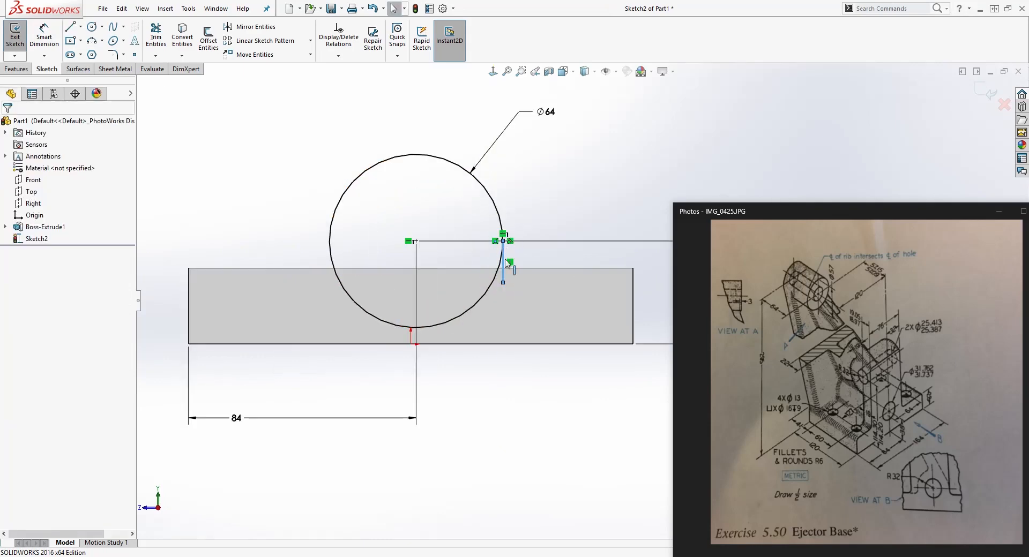
pyautogui.click(443, 337)
# - Draw a horizontal line along the block's upper edge to the vertical line and attach its other end to the circle's intersection with that edge
pyautogui.press('l')
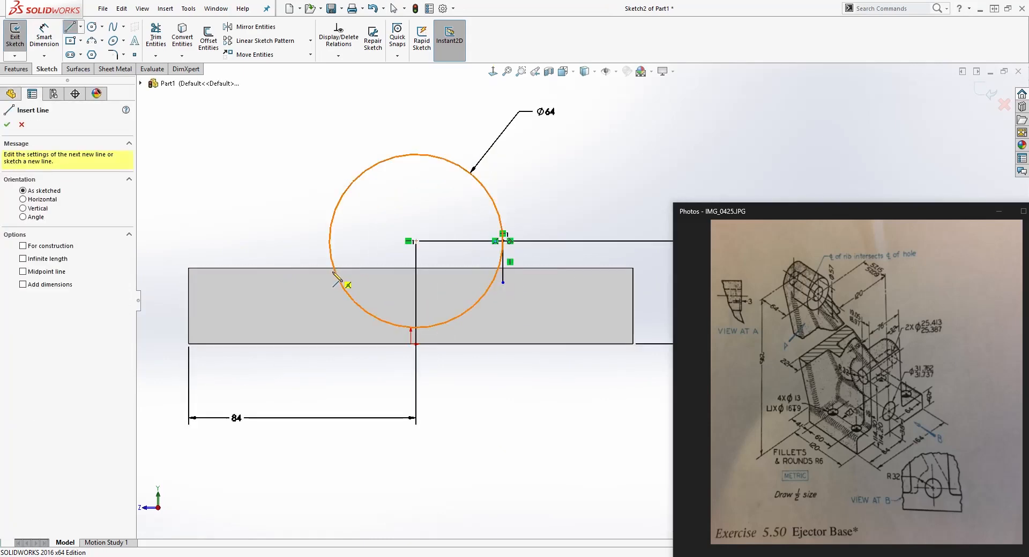
pyautogui.click(343, 268)
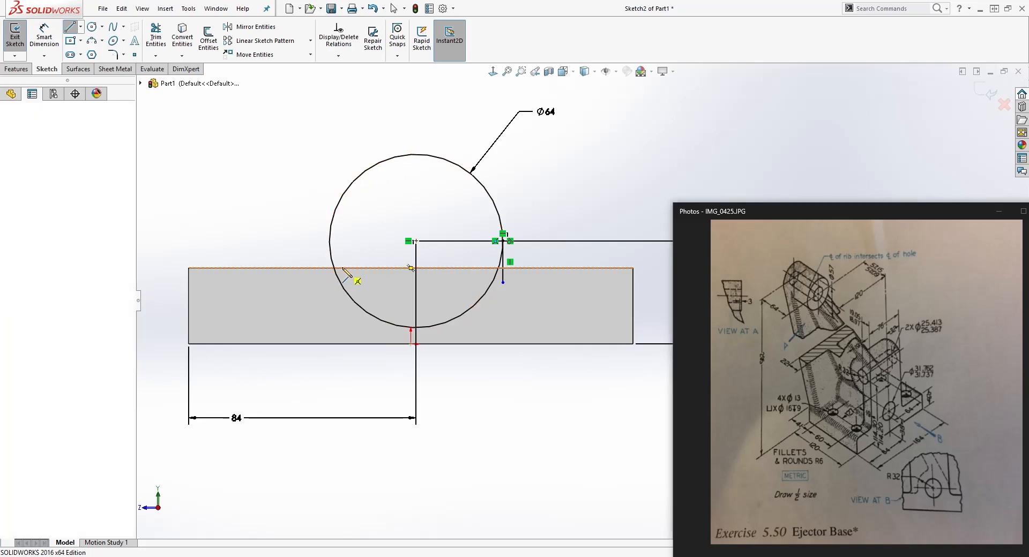
pyautogui.click(502, 269)
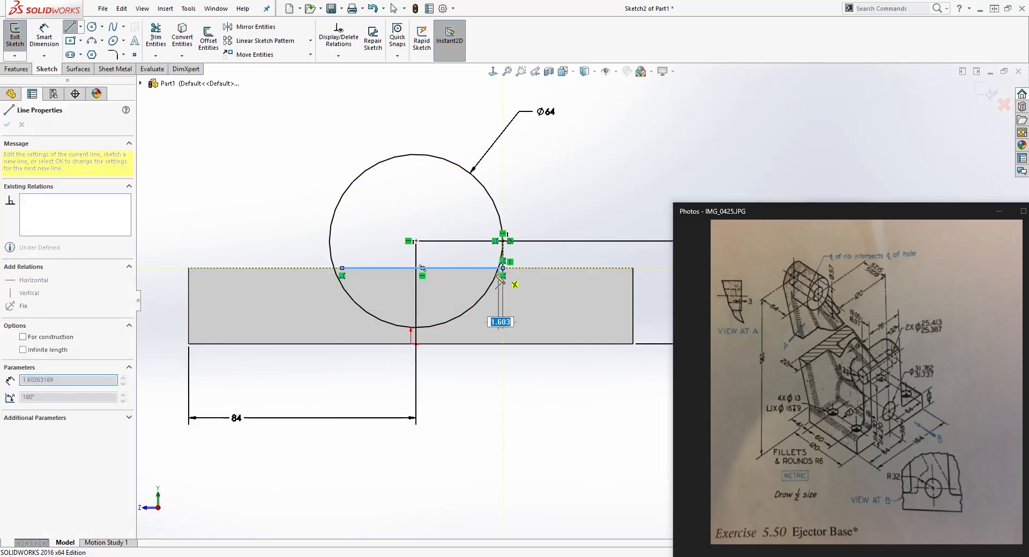
pyautogui.press('Escape')
pyautogui.scroll(-1, 370, 268)
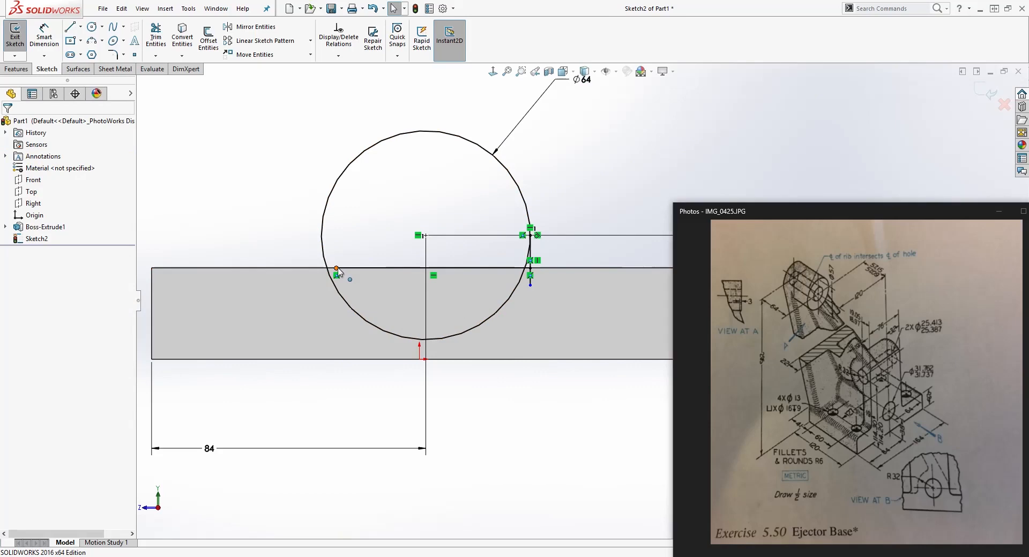
pyautogui.click(327, 269)
pyautogui.moveTo(328, 273); pyautogui.dragTo(327, 270)
pyautogui.scroll(2, 551, 334)
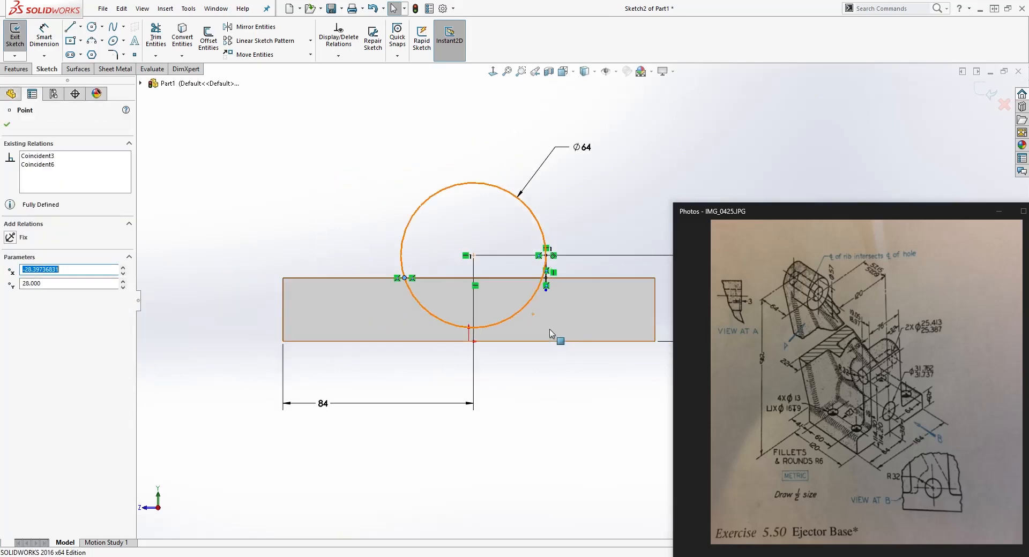
pyautogui.click(362, 184)
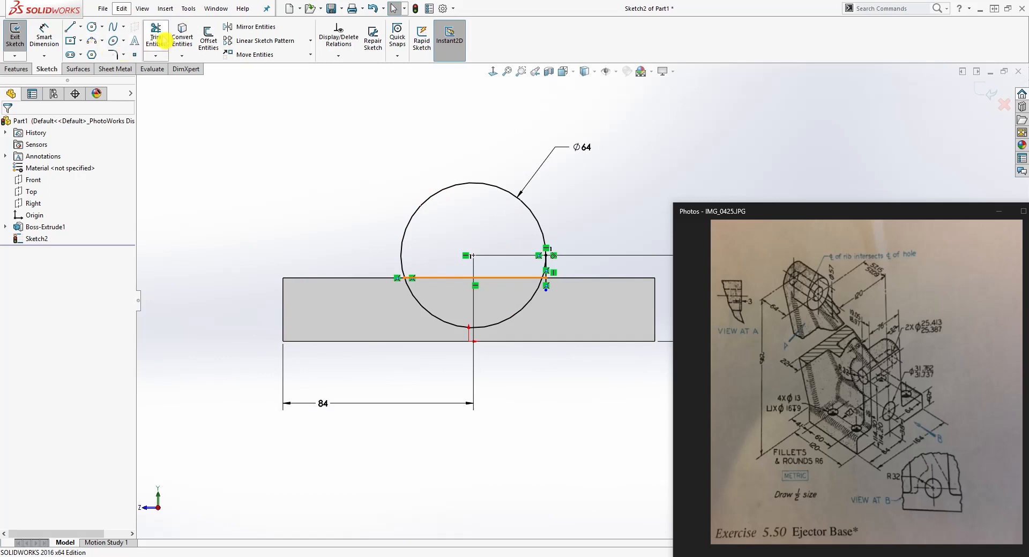
# - Trim the circle's lower arcs and the vertical line's overhang below the block's upper edge to leave a closed round-topped profile
pyautogui.click(155, 37)
pyautogui.click(421, 309)
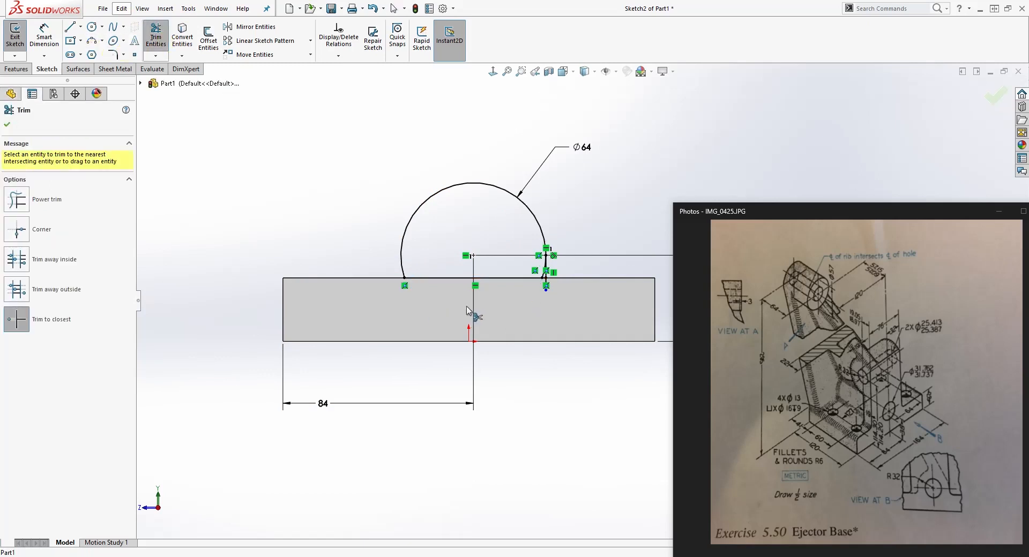
pyautogui.scroll(-5, 568, 290)
pyautogui.click(528, 277)
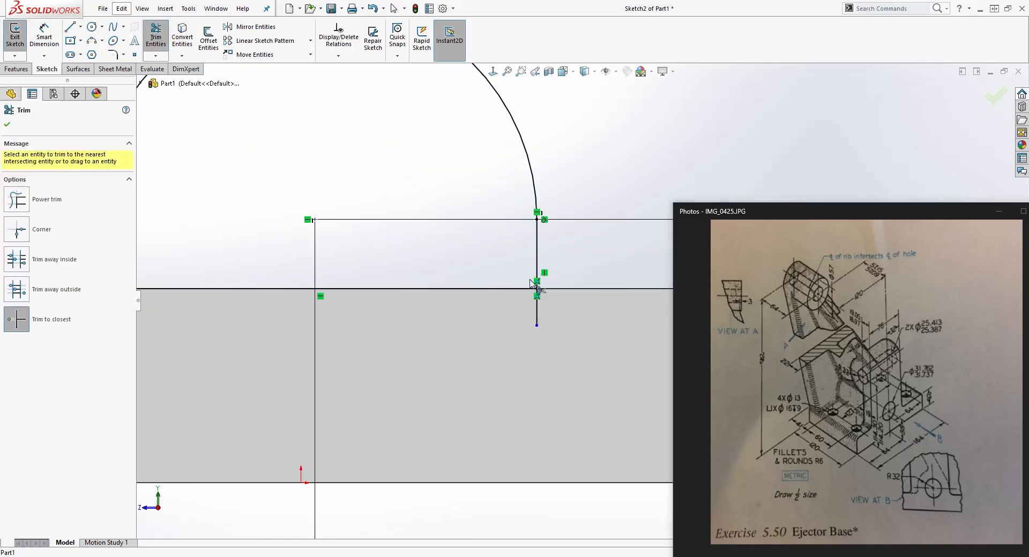
pyautogui.click(538, 315)
pyautogui.scroll(3, 544, 335)
pyautogui.scroll(-2, 563, 341)
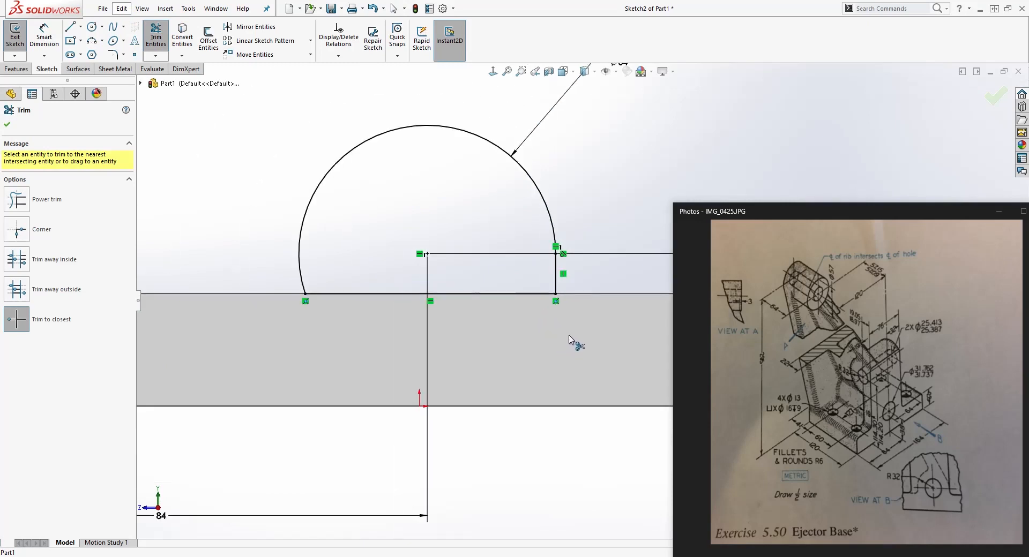
pyautogui.press('Escape')
pyautogui.scroll(3, 774, 147)
pyautogui.scroll(-1, 815, 150)
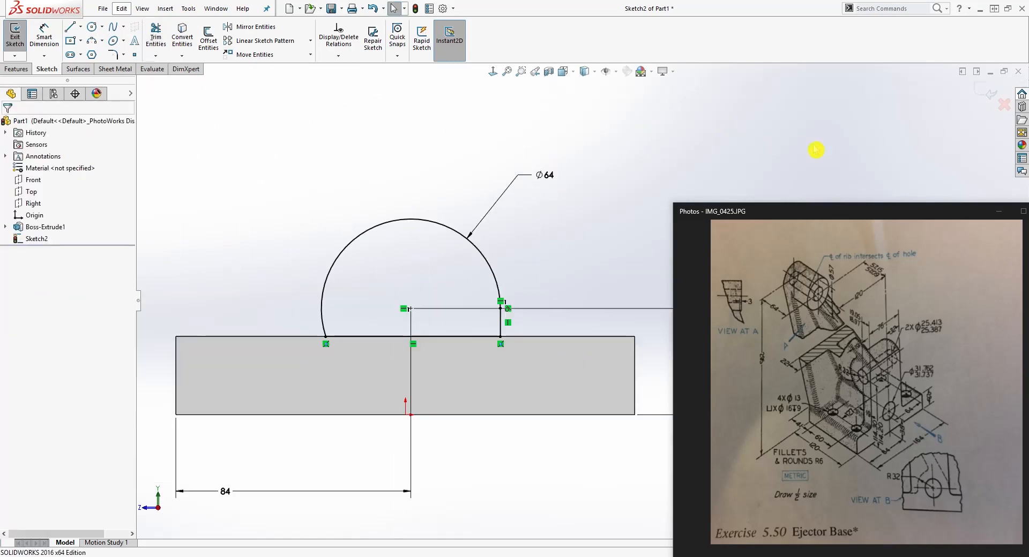
# - Extrude the round-topped profile in the reversed direction across the full width of the block, merging the result
pyautogui.moveTo(346, 227)
pyautogui.mouseDown(button='middle')
pyautogui.moveTo(399, 234)
pyautogui.moveTo(401, 264)
pyautogui.mouseUp(button='middle')
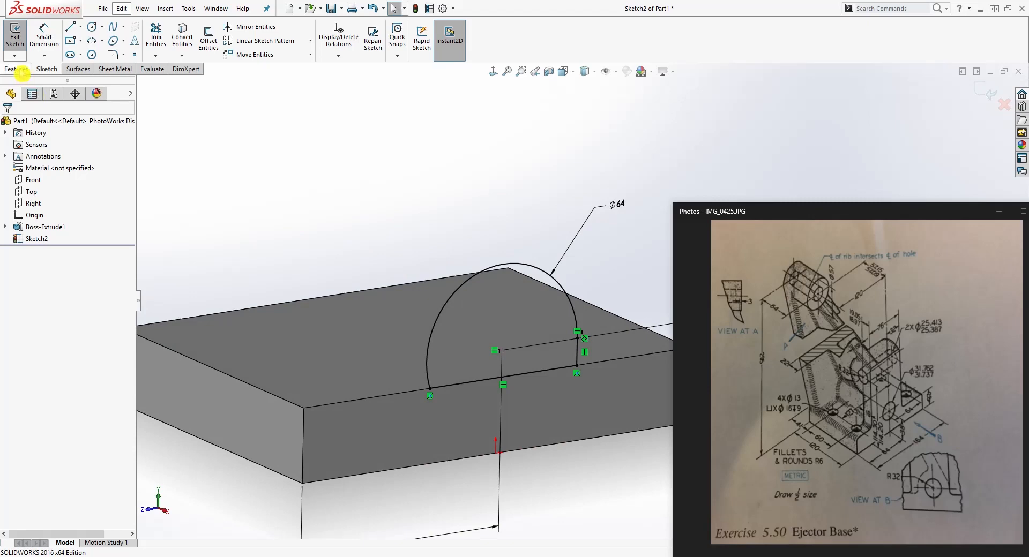
pyautogui.click(25, 69)
pyautogui.click(20, 37)
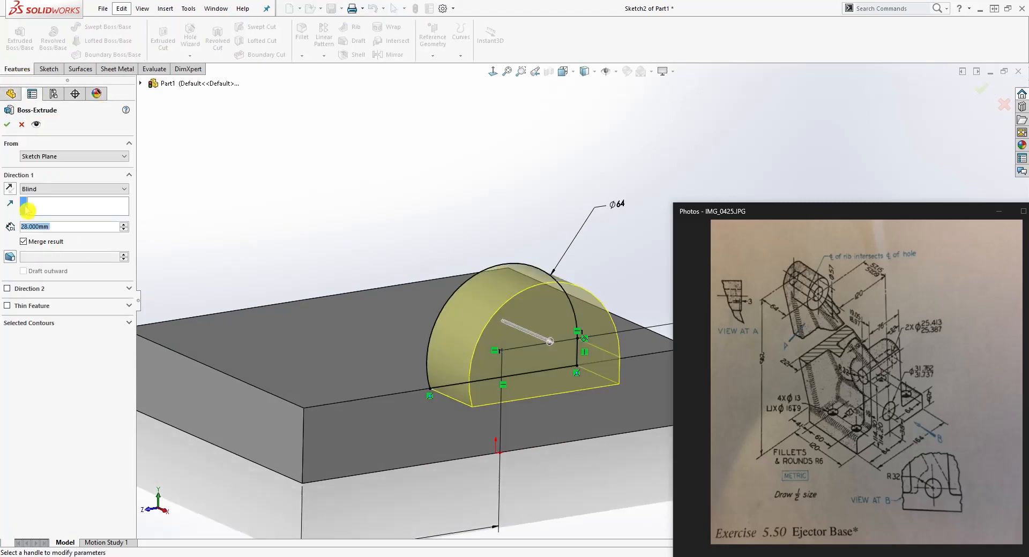
pyautogui.click(10, 189)
pyautogui.click(70, 189)
pyautogui.click(42, 207)
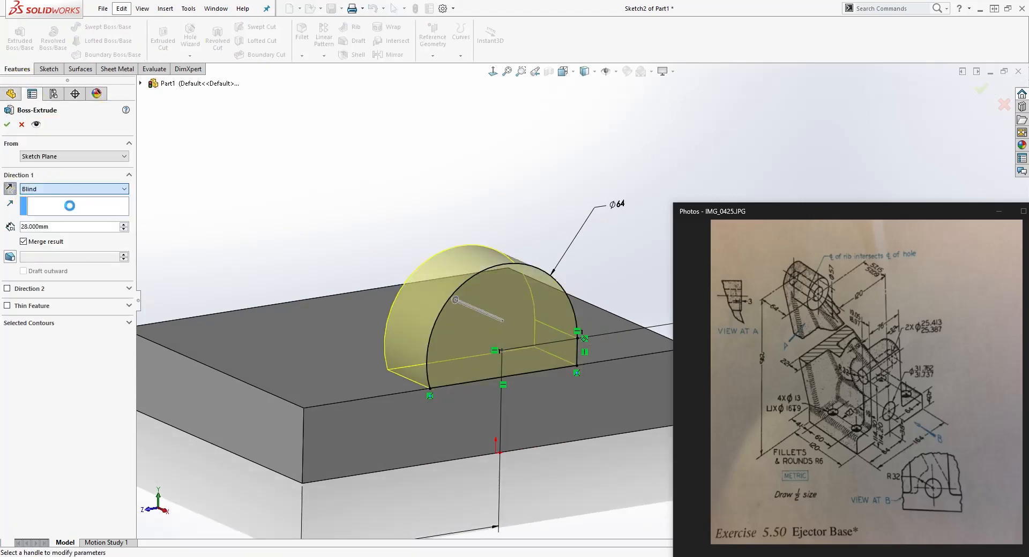
pyautogui.click(9, 127)
pyautogui.moveTo(363, 275); pyautogui.dragTo(354, 308, button='middle')
pyautogui.moveTo(469, 391); pyautogui.dragTo(180, 241, button='middle')
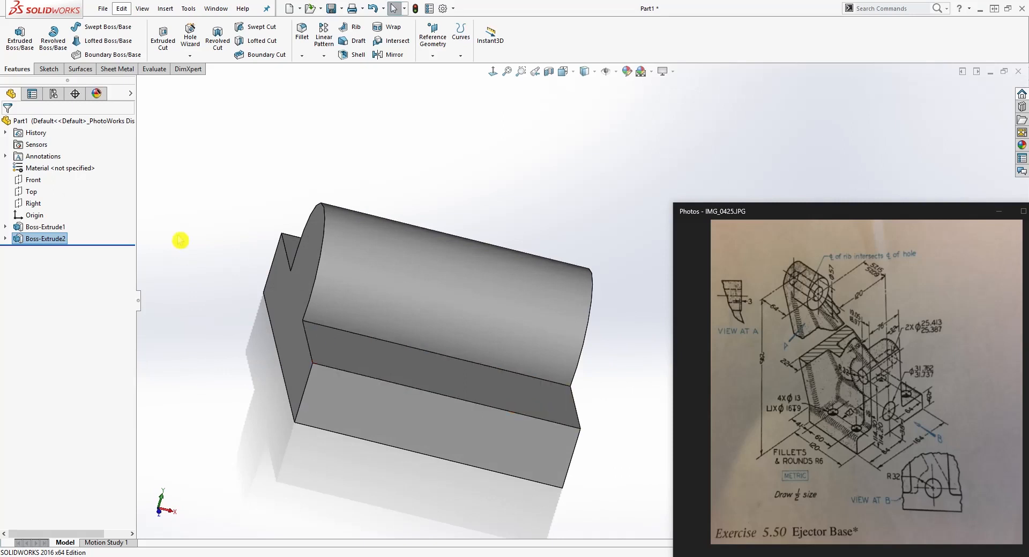
# - Start a new sketch on the flush side face shared by the block and the round boss
pyautogui.click(294, 290)
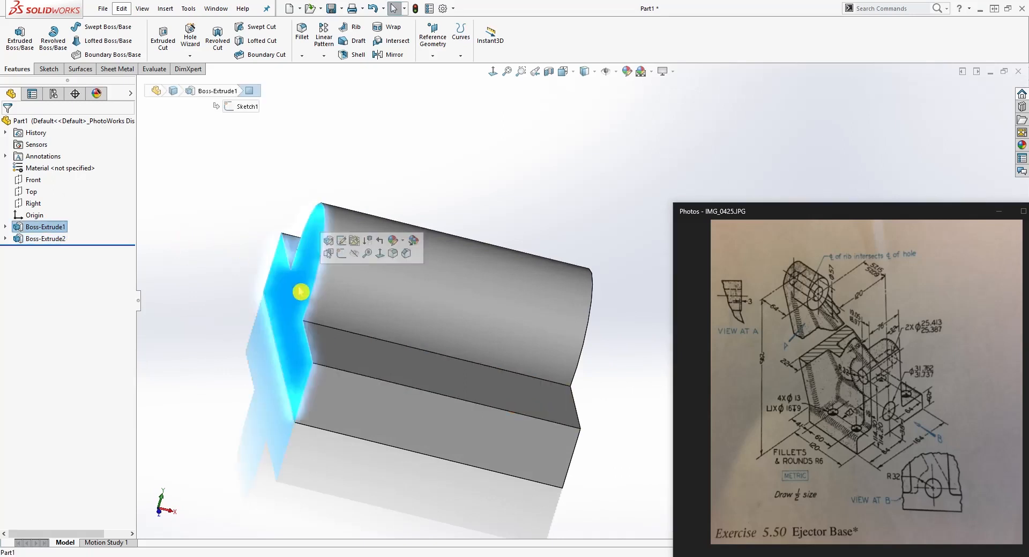
pyautogui.click(48, 68)
pyautogui.click(15, 36)
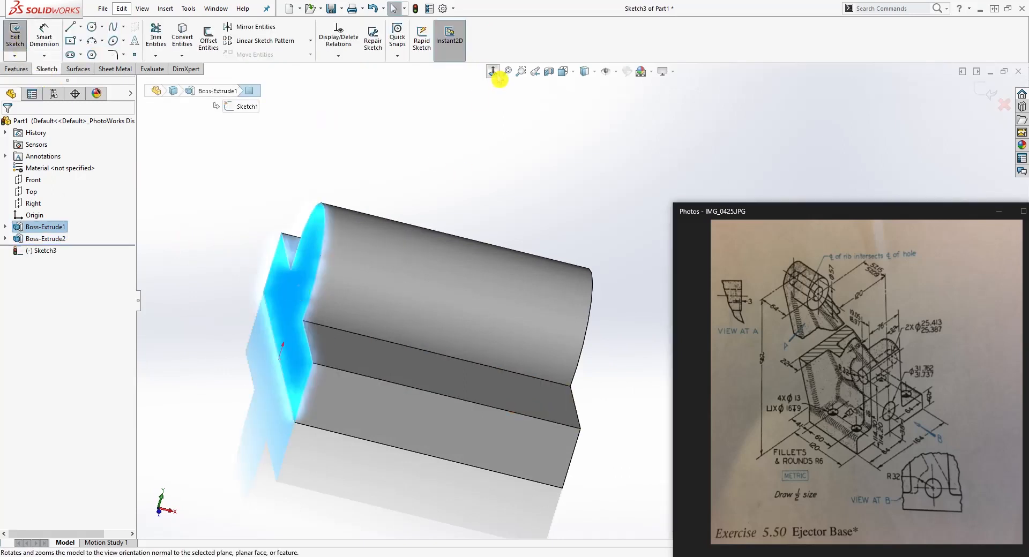
pyautogui.click(492, 71)
pyautogui.scroll(5, 606, 416)
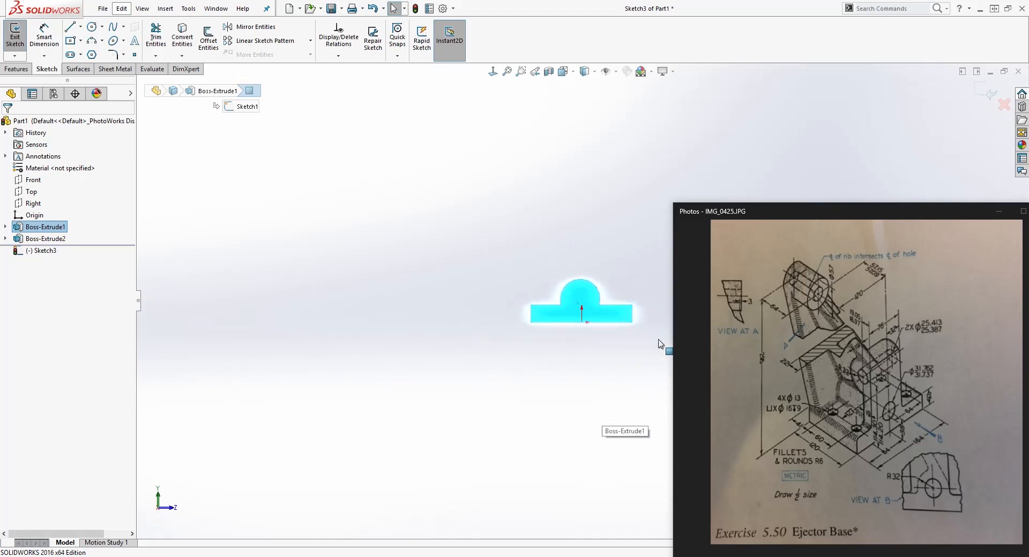
pyautogui.scroll(-4, 660, 344)
pyautogui.moveTo(617, 317)
pyautogui.mouseDown(button='middle')
pyautogui.moveTo(623, 300)
pyautogui.moveTo(613, 358)
pyautogui.moveTo(572, 328)
pyautogui.moveTo(499, 142)
pyautogui.mouseUp(button='middle')
pyautogui.click(492, 72)
pyautogui.click(492, 72)
pyautogui.scroll(5, 568, 367)
pyautogui.scroll(-4, 642, 316)
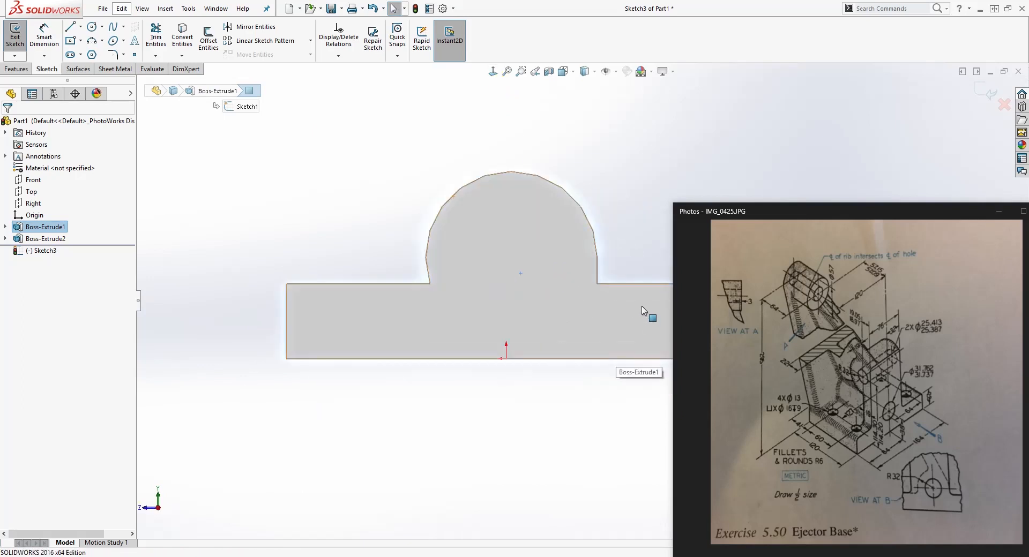
pyautogui.scroll(6, 643, 310)
pyautogui.scroll(-4, 644, 307)
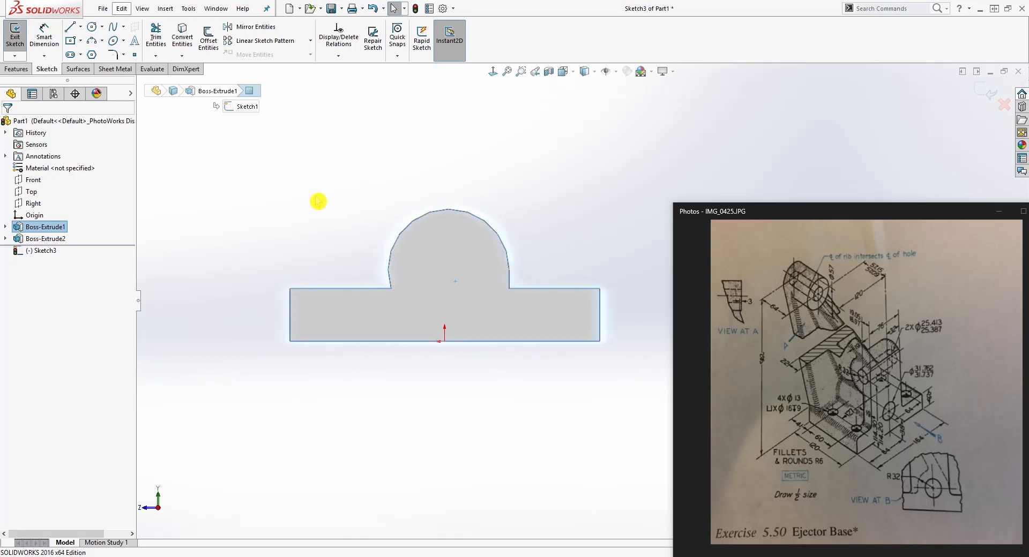
pyautogui.scroll(-1, 622, 154)
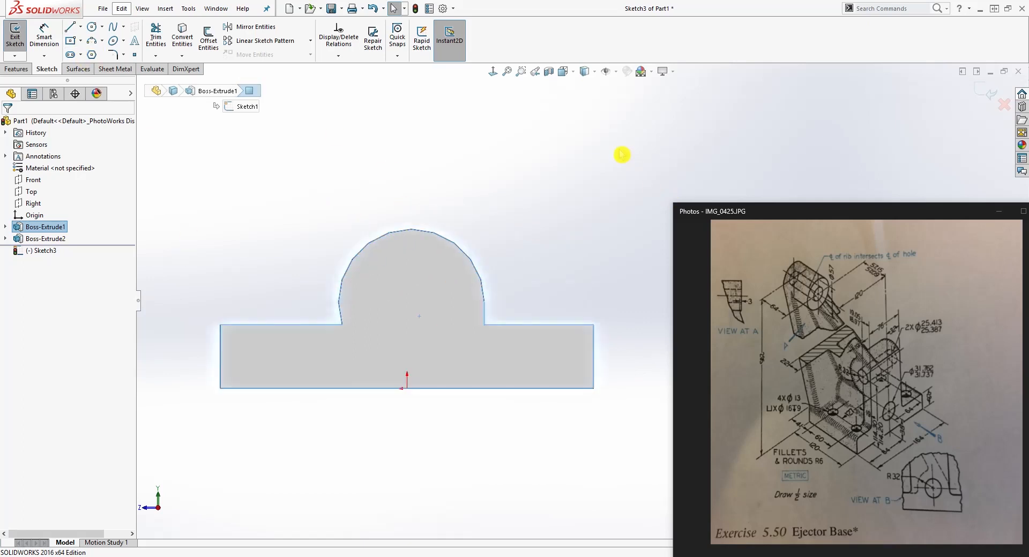
# - Draw a slanted line from one upper corner of the block's face upward and outward, away from the round boss
pyautogui.click(72, 29)
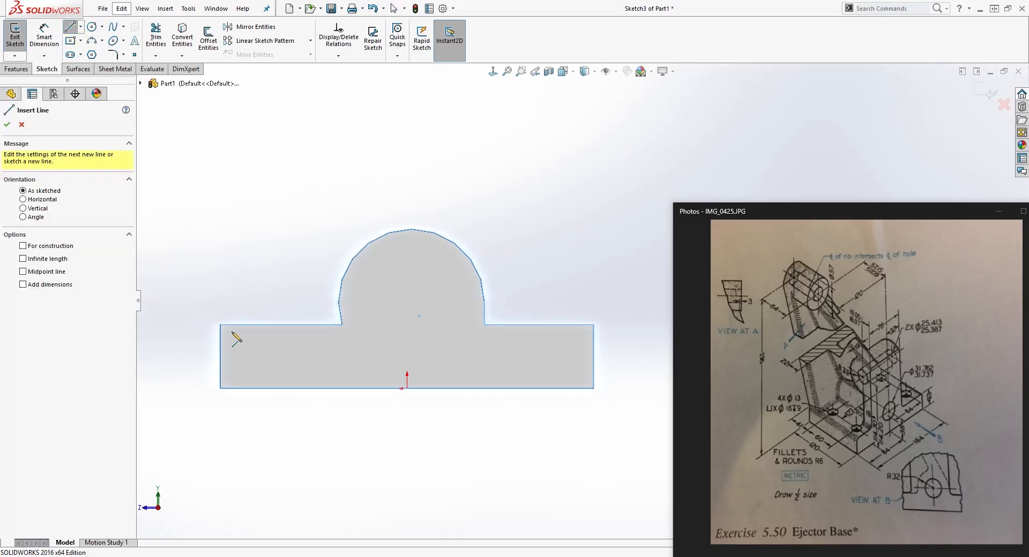
pyautogui.click(222, 328)
pyautogui.scroll(3, 215, 268)
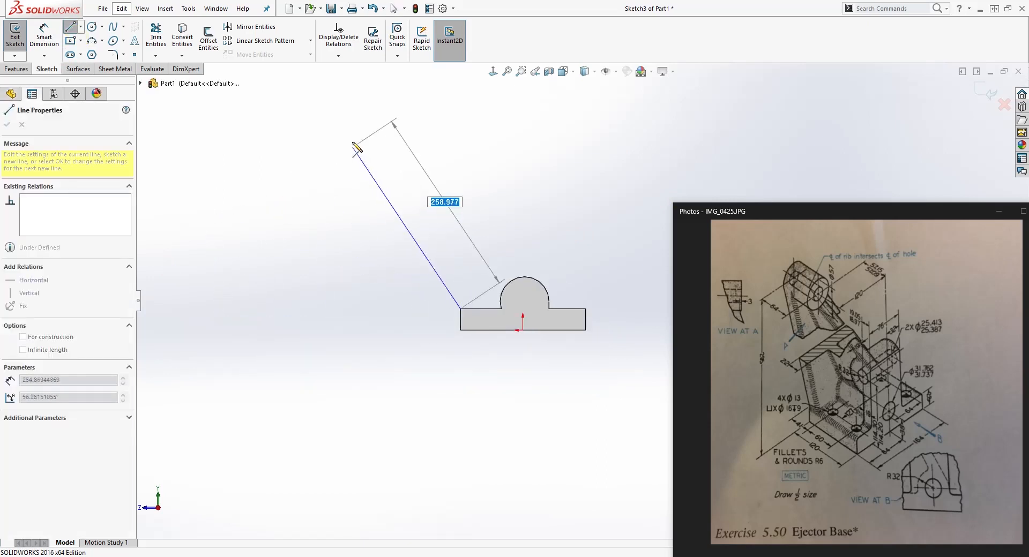
pyautogui.click(357, 107)
pyautogui.press('Escape')
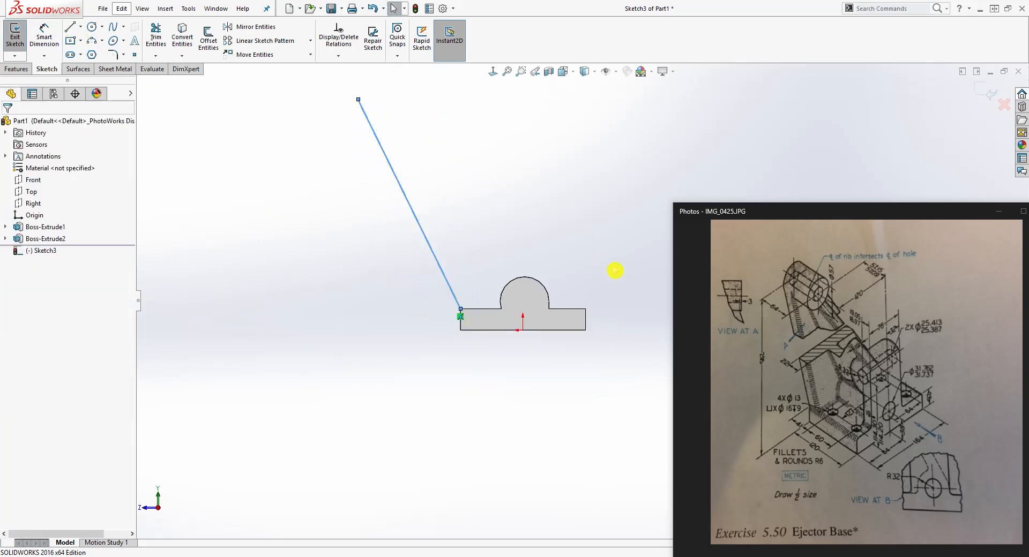
pyautogui.scroll(-1, 630, 293)
# - Draw a second slanted line from the block's opposite upper corner, leaning the same way and ending near the first line's top
pyautogui.click(70, 27)
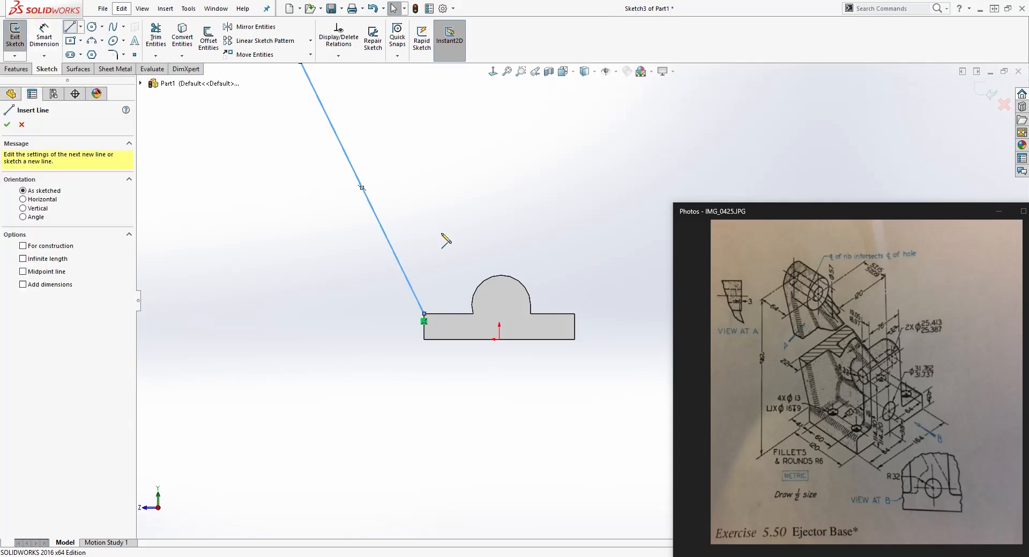
pyautogui.click(576, 315)
pyautogui.scroll(2, 545, 225)
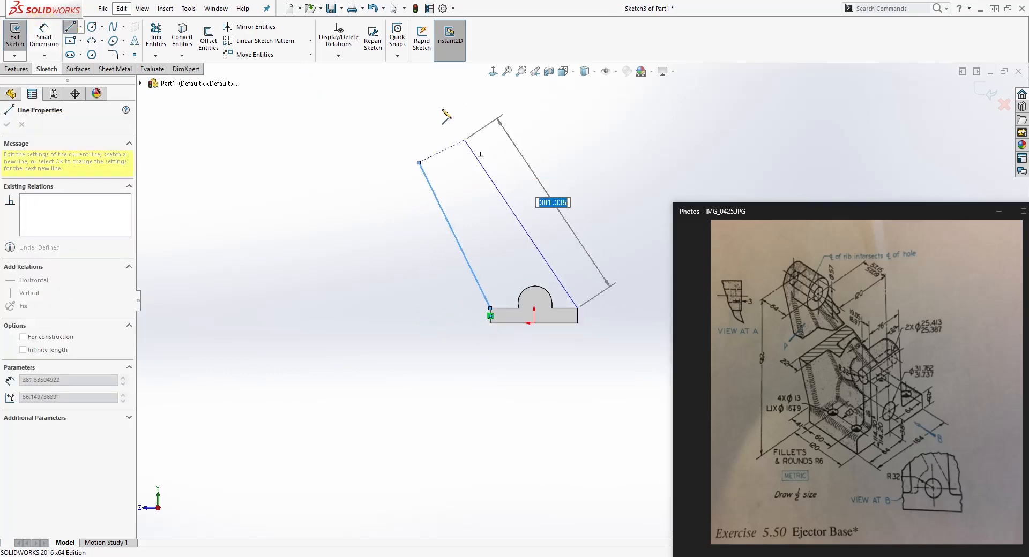
pyautogui.click(475, 154)
pyautogui.press('Escape')
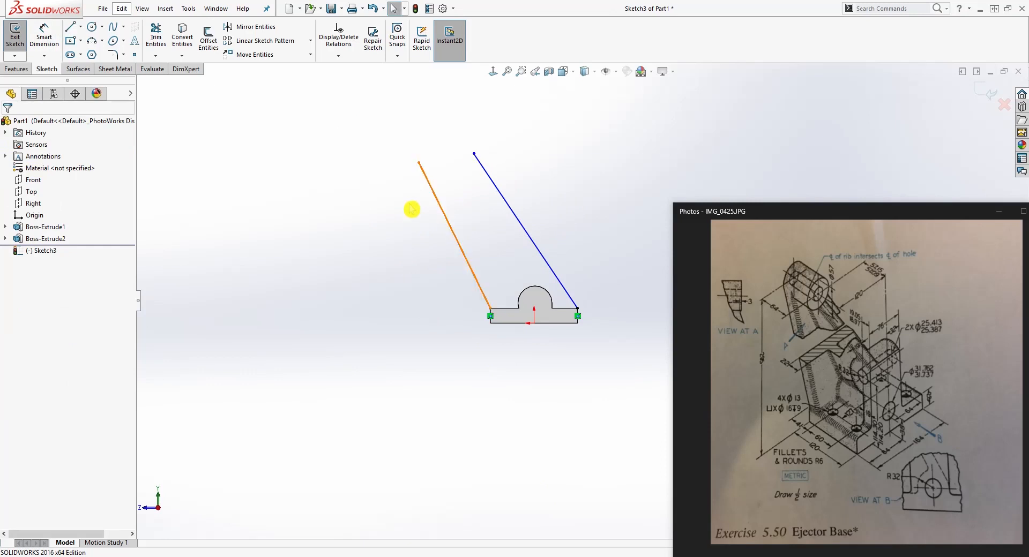
# - Draw a circle between the upper ends of the two slanted lines
pyautogui.click(93, 28)
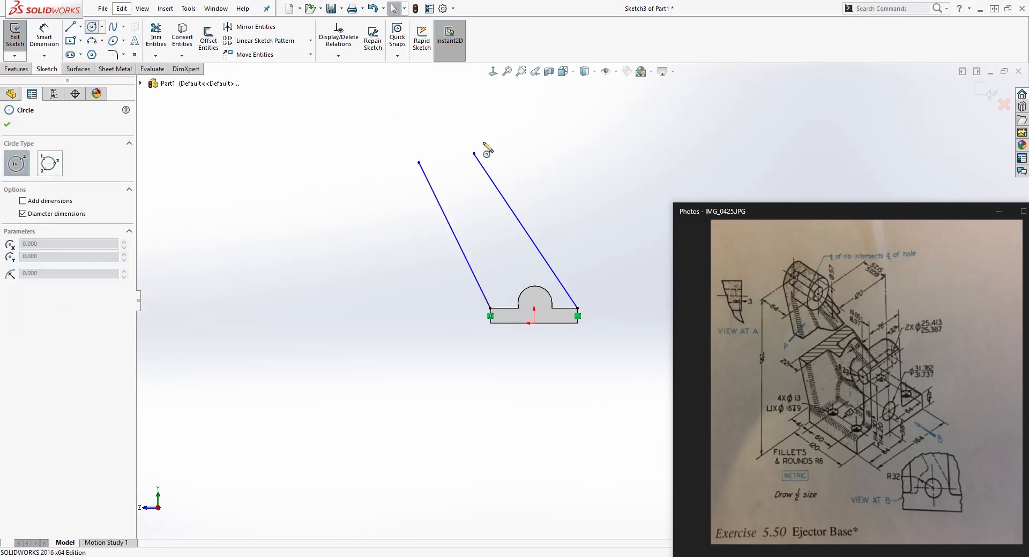
pyautogui.click(445, 159)
pyautogui.click(442, 183)
pyautogui.press('Escape')
pyautogui.scroll(2, 443, 195)
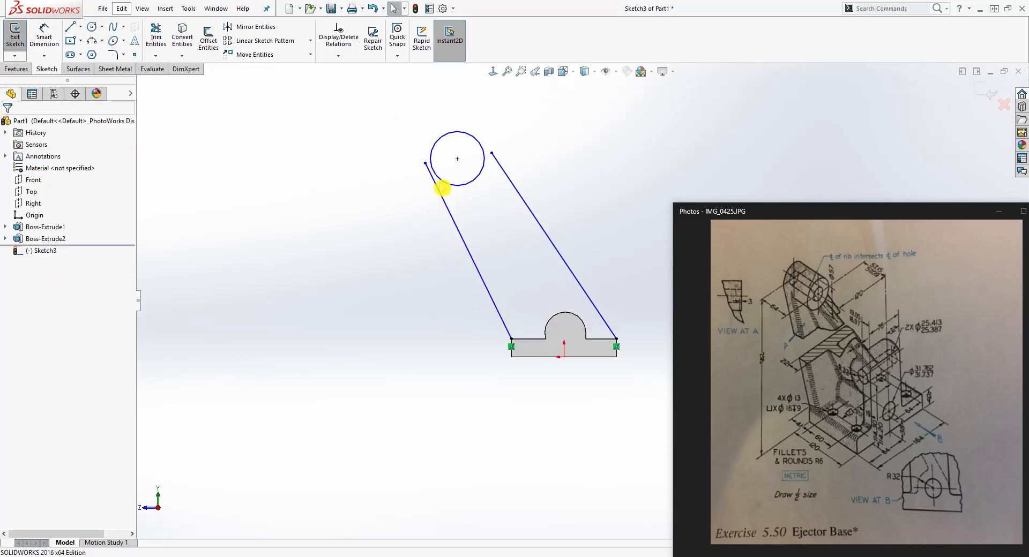
# - Make the circle tangent to both slanted lines
pyautogui.click(442, 186)
pyautogui.keyDown('ctrl'); pyautogui.click(438, 195); pyautogui.keyUp('ctrl')
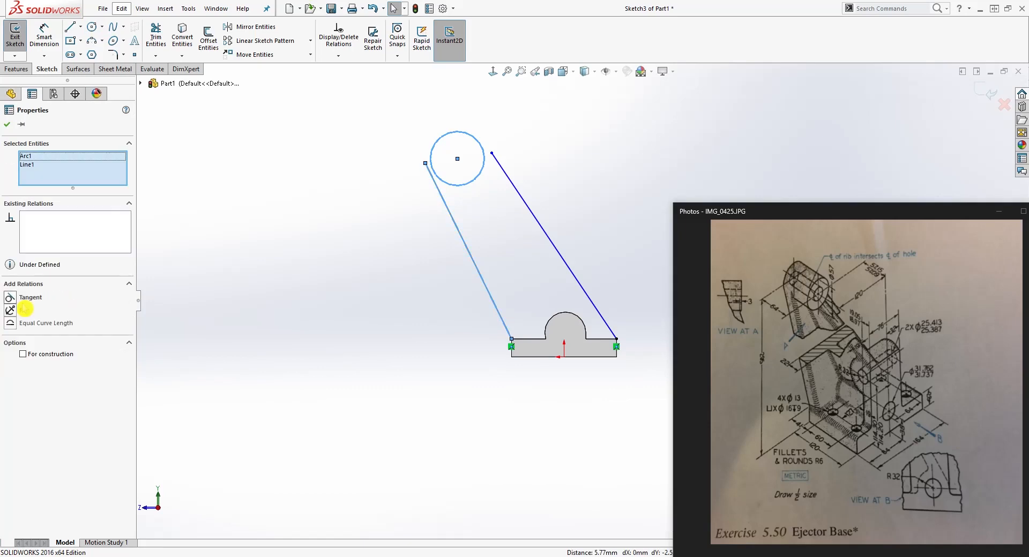
pyautogui.click(10, 297)
pyautogui.click(484, 209)
pyautogui.click(484, 169)
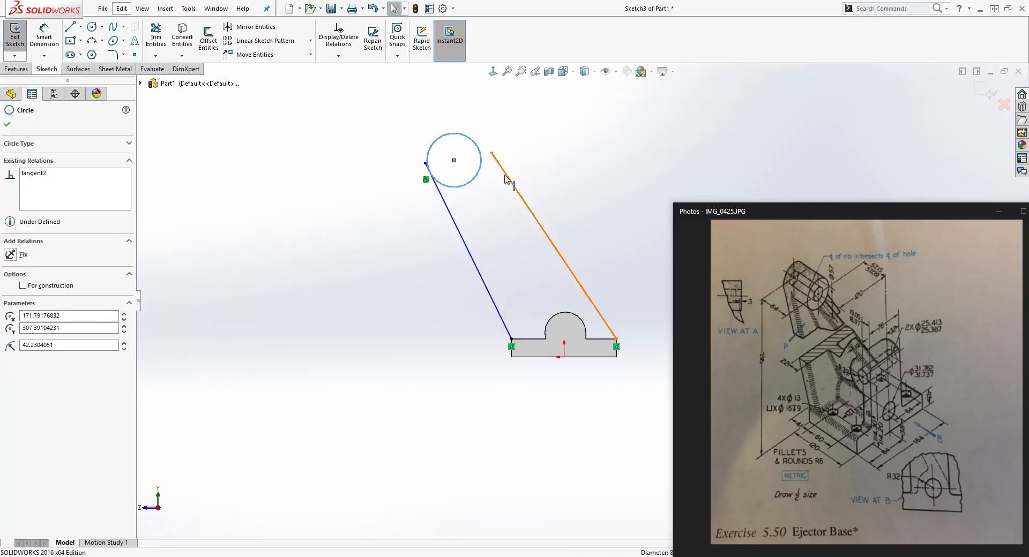
pyautogui.keyDown('ctrl'); pyautogui.click(507, 177); pyautogui.keyUp('ctrl')
pyautogui.click(11, 298)
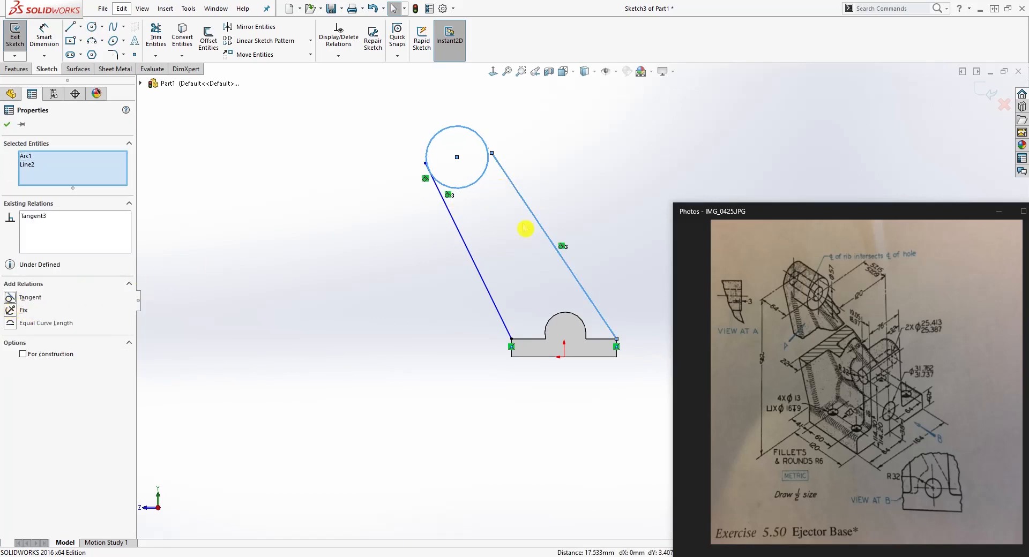
pyautogui.click(524, 229)
# - Extend the upper end of the slanted line nearer the origin side until it meets the circle
pyautogui.click(155, 55)
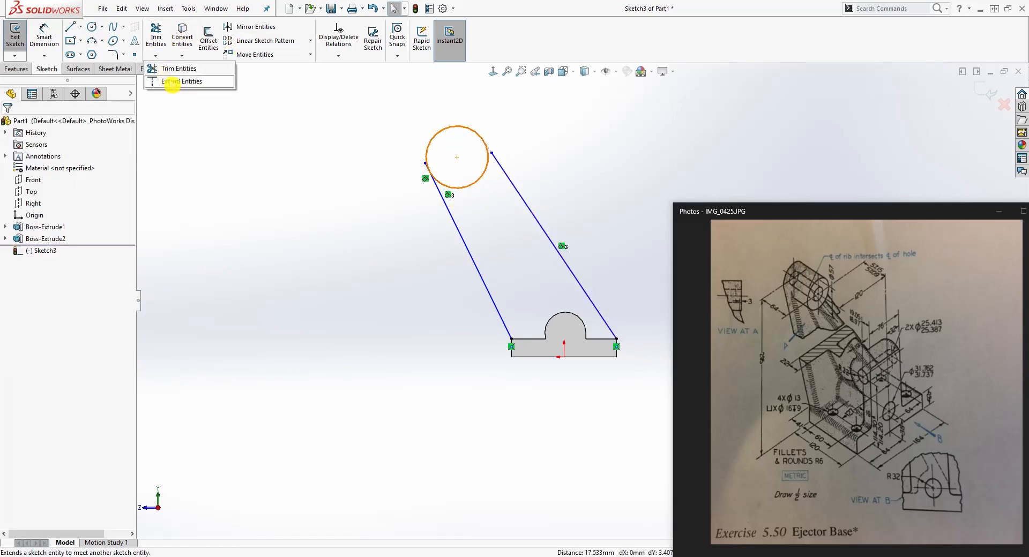
pyautogui.click(172, 83)
pyautogui.click(500, 165)
pyautogui.scroll(-1, 476, 131)
pyautogui.press('Escape')
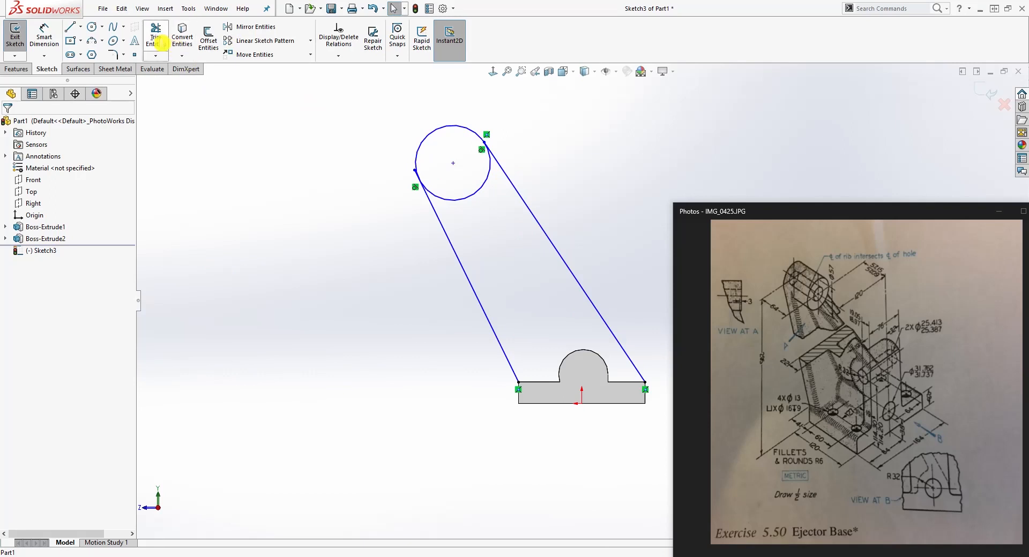
# - Trim the short end of the other slanted line that overshoots its tangent point on the circle
pyautogui.click(155, 35)
pyautogui.scroll(-5, 428, 187)
pyautogui.click(381, 158)
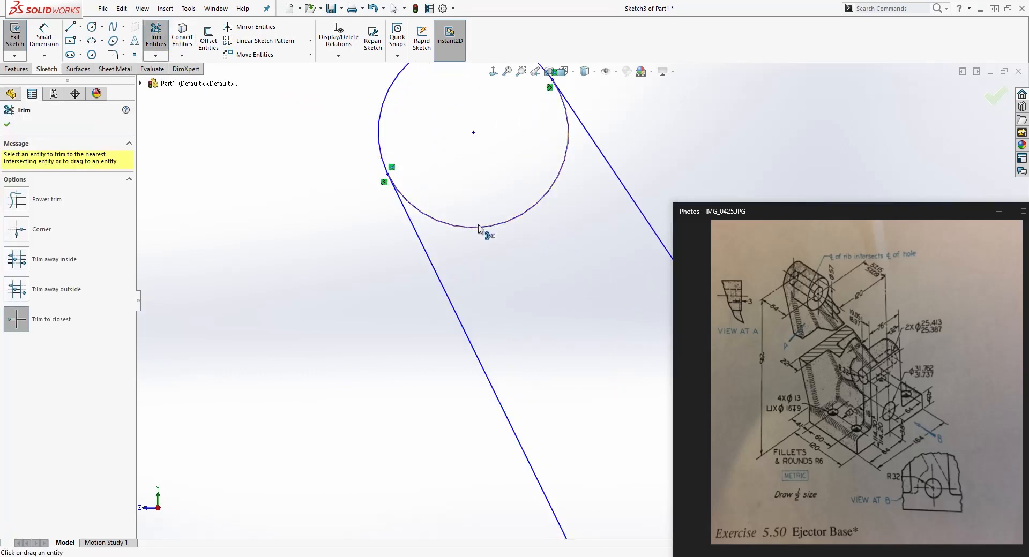
pyautogui.scroll(5, 590, 297)
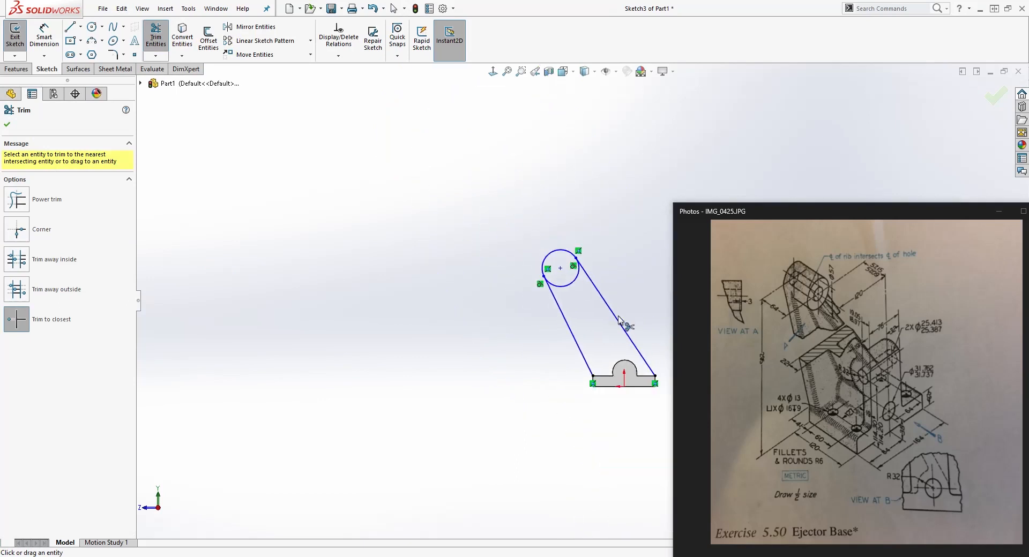
pyautogui.scroll(-2, 651, 329)
pyautogui.press('Escape')
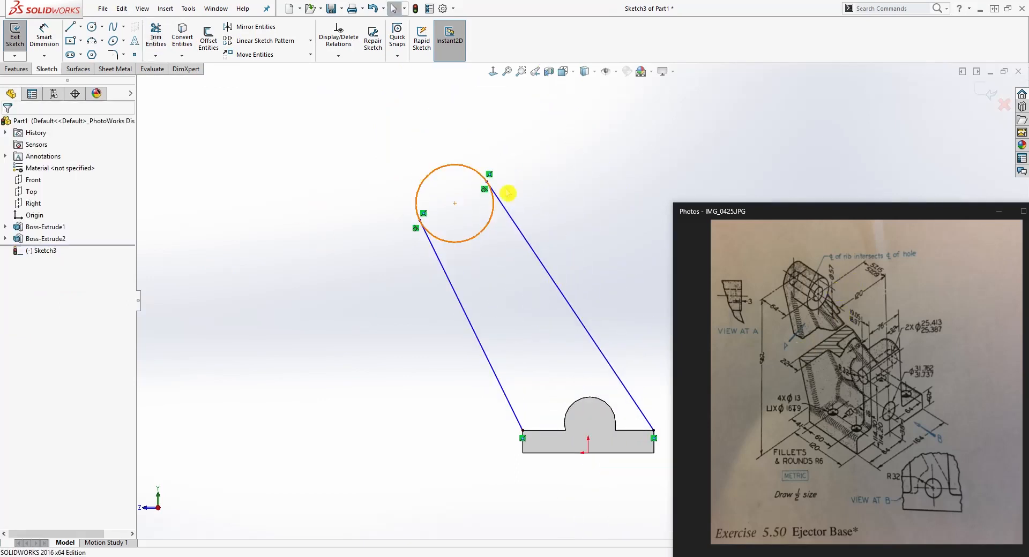
# - Dimension the circle's diameter as 57 mm and place the dimension text close to the circle
pyautogui.click(44, 37)
pyautogui.click(454, 169)
pyautogui.click(321, 115)
pyautogui.write('57')
pyautogui.press('Return')
pyautogui.press('Escape')
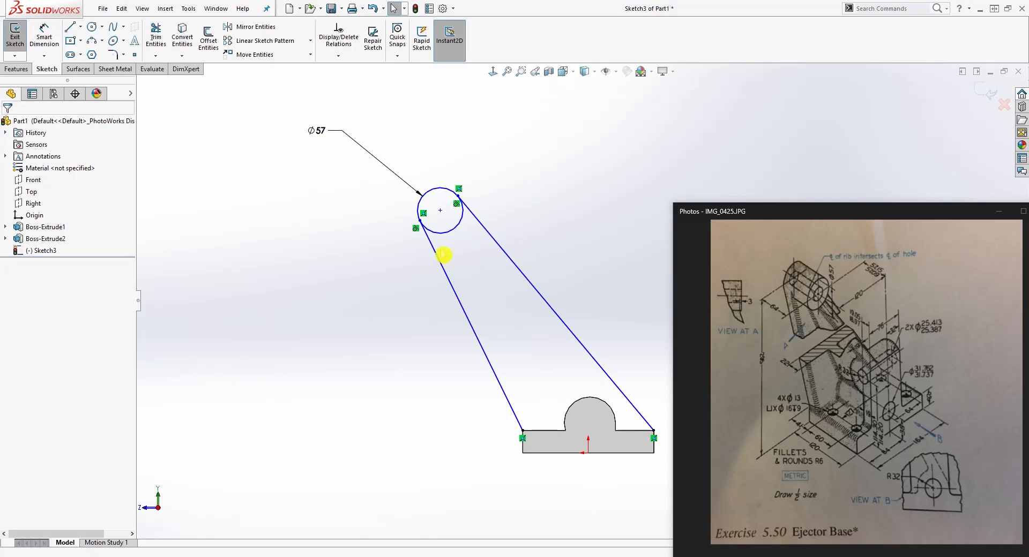
pyautogui.scroll(-1, 570, 248)
pyautogui.scroll(1, 580, 308)
pyautogui.moveTo(323, 143); pyautogui.dragTo(393, 201)
pyautogui.click(274, 124)
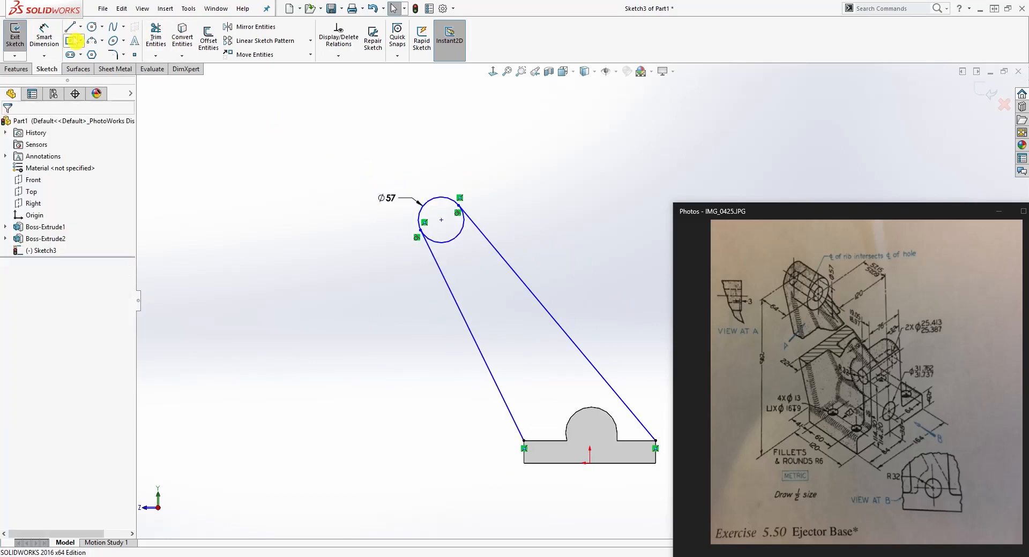
# - Trim away the circle's lower arc between the two slanted lines, leaving a rounded top
pyautogui.click(156, 37)
pyautogui.click(457, 240)
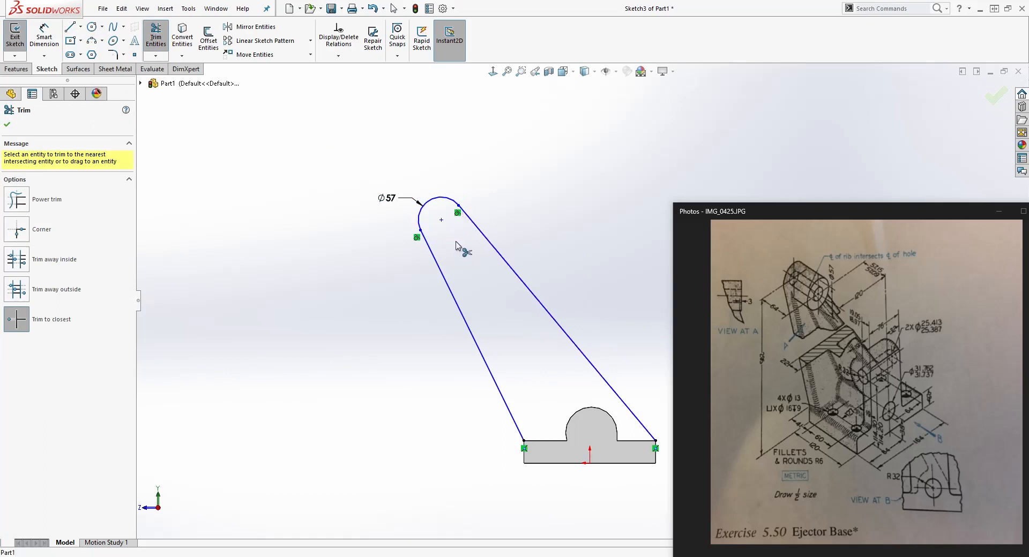
pyautogui.press('Escape')
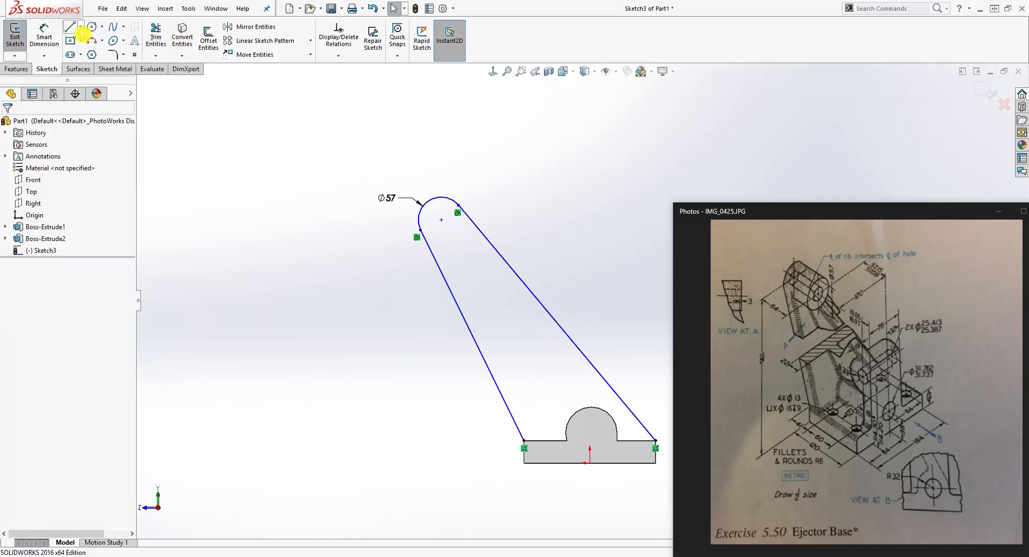
# - Dimension the height from the block's bottom edge to the top arc's centre as 295 mm
pyautogui.click(44, 36)
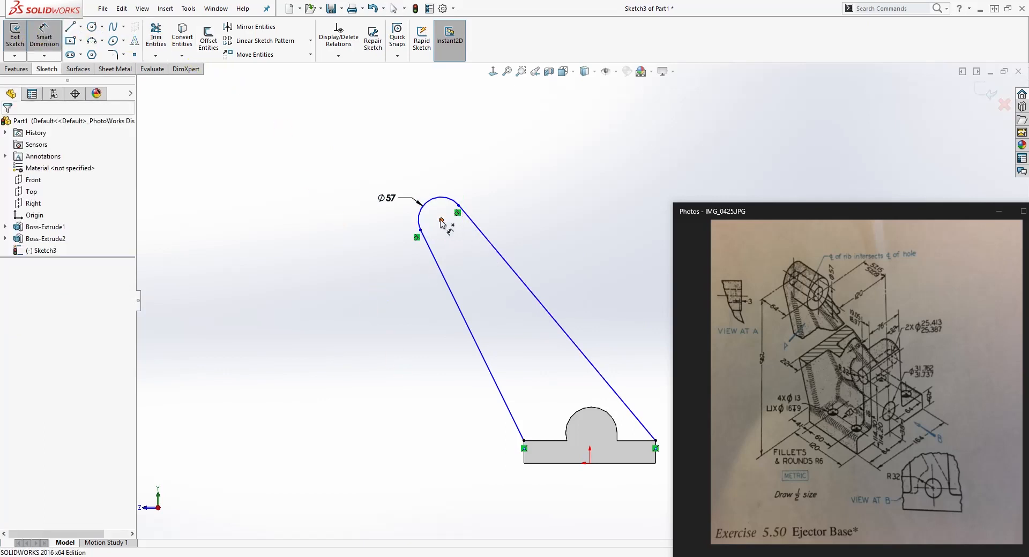
pyautogui.click(441, 220)
pyautogui.click(552, 464)
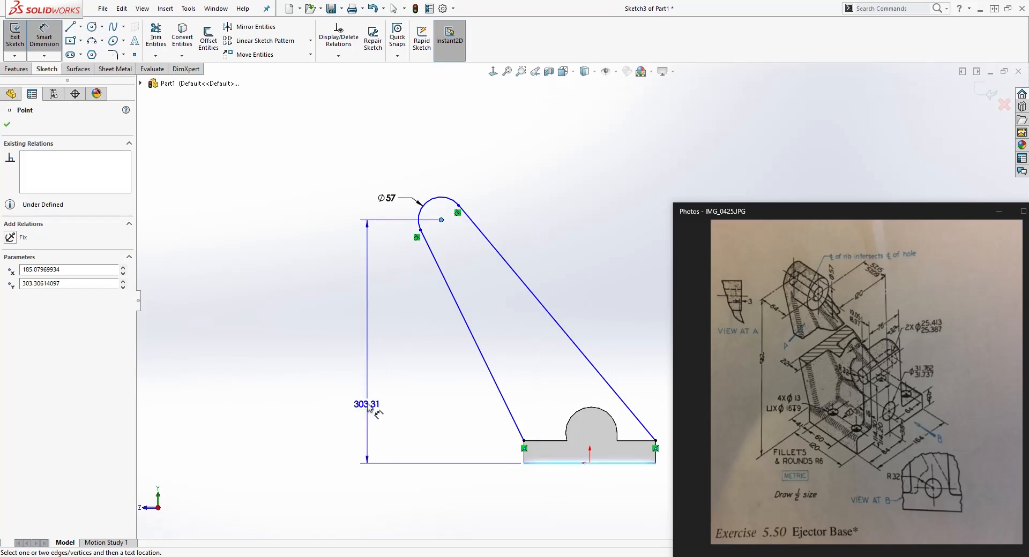
pyautogui.click(351, 393)
pyautogui.write('2')
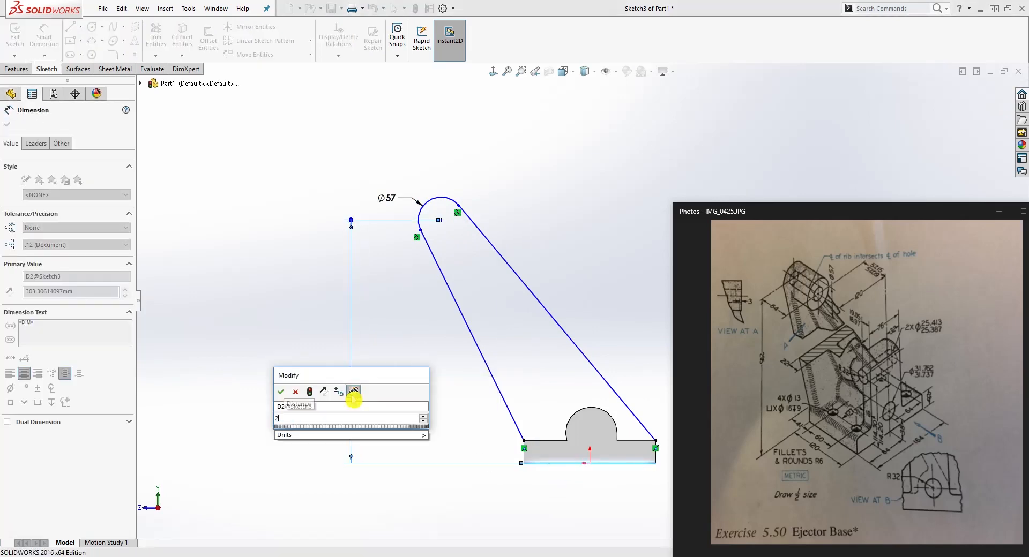
pyautogui.write('95')
pyautogui.press('Return')
pyautogui.click(471, 384)
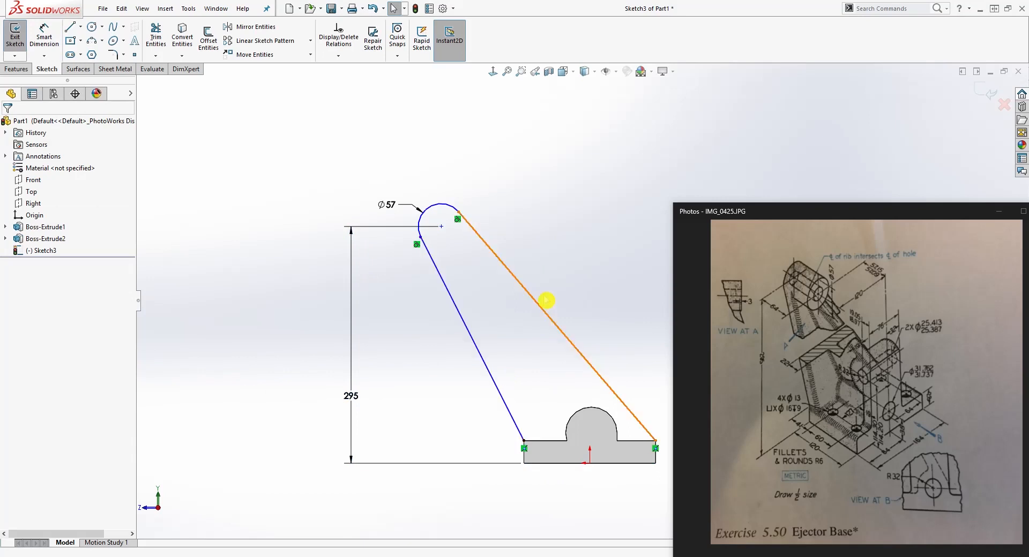
# - Show the round boss's sketch, Sketch2, so that its centre point can be referenced
pyautogui.scroll(2, 633, 431)
pyautogui.scroll(-3, 657, 447)
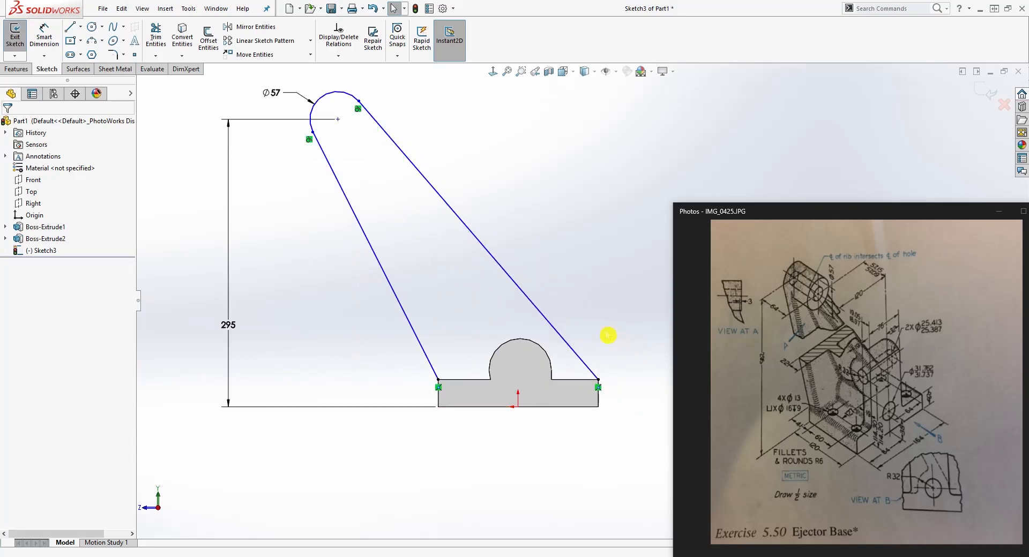
pyautogui.click(6, 239)
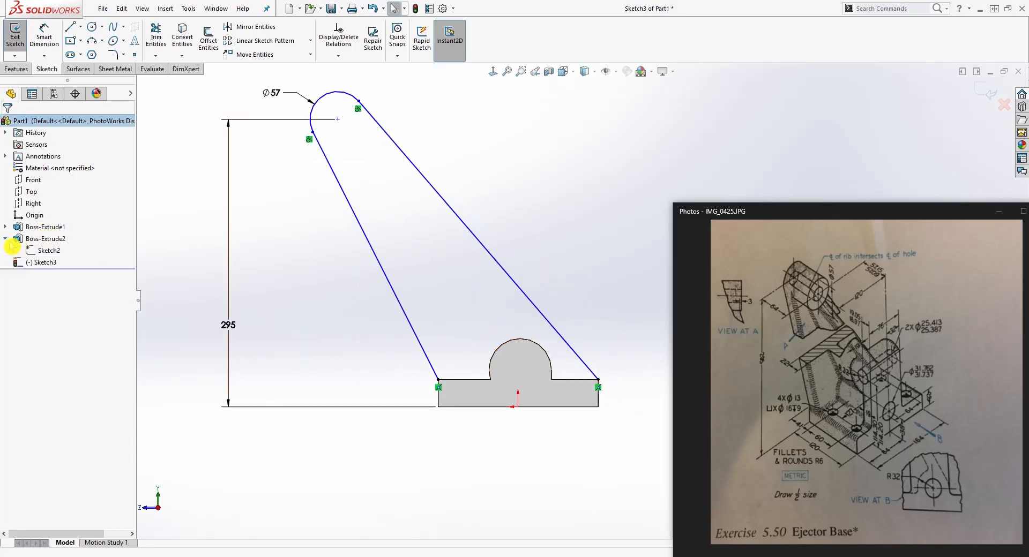
pyautogui.rightClick(48, 257)
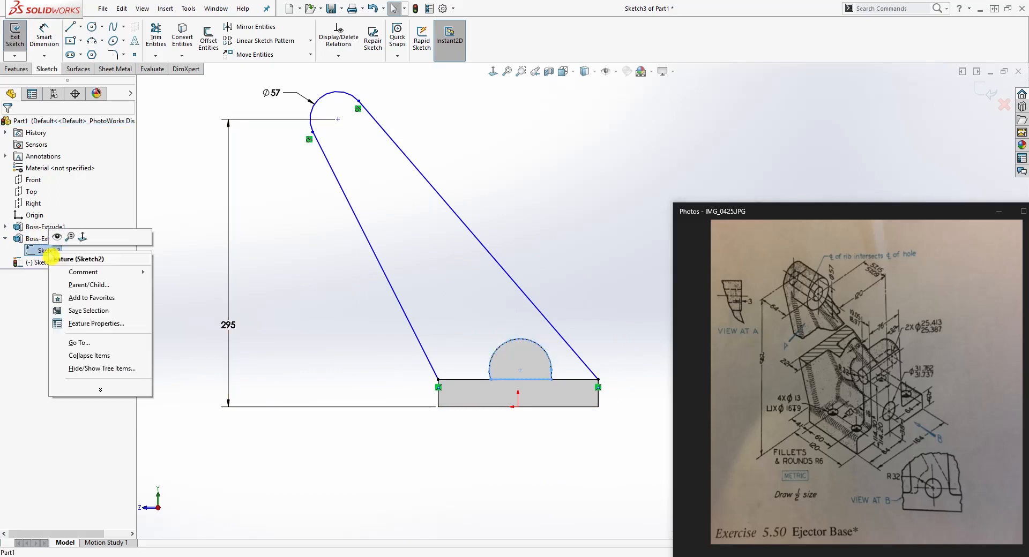
pyautogui.click(69, 241)
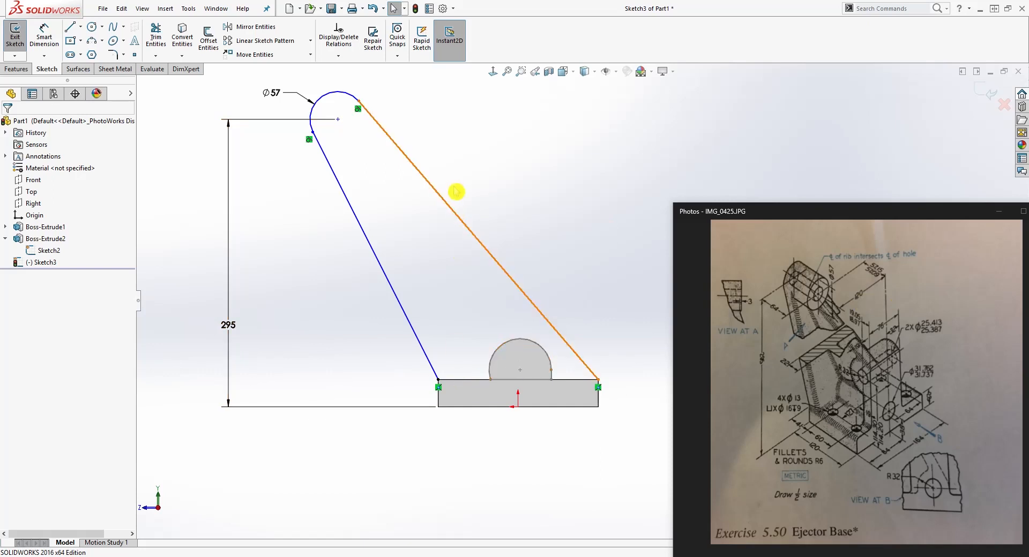
# - Dimension the horizontal distance between the round boss's centre and the top arc's centre as 120 mm
pyautogui.moveTo(550, 464); pyautogui.dragTo(535, 336, button='right')
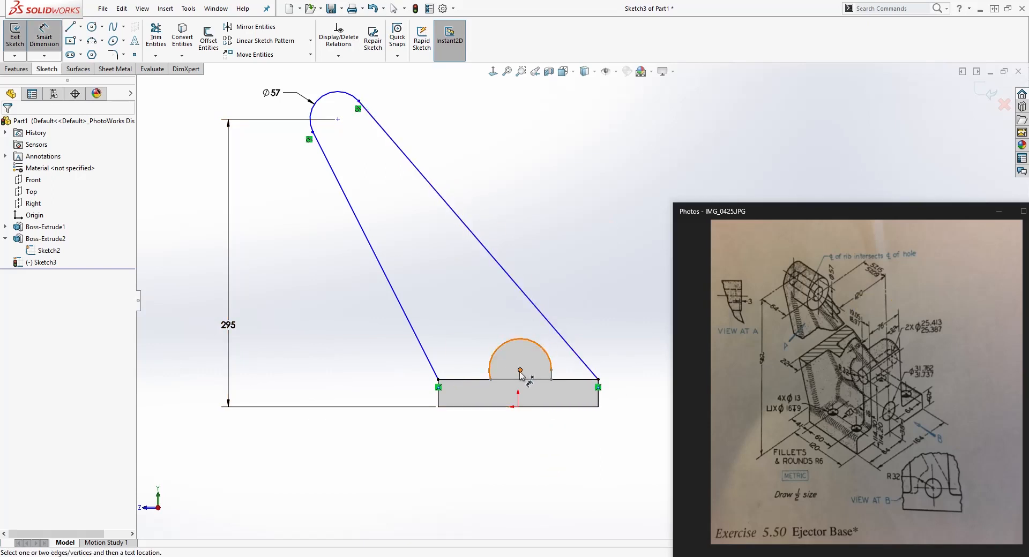
pyautogui.click(520, 371)
pyautogui.click(337, 119)
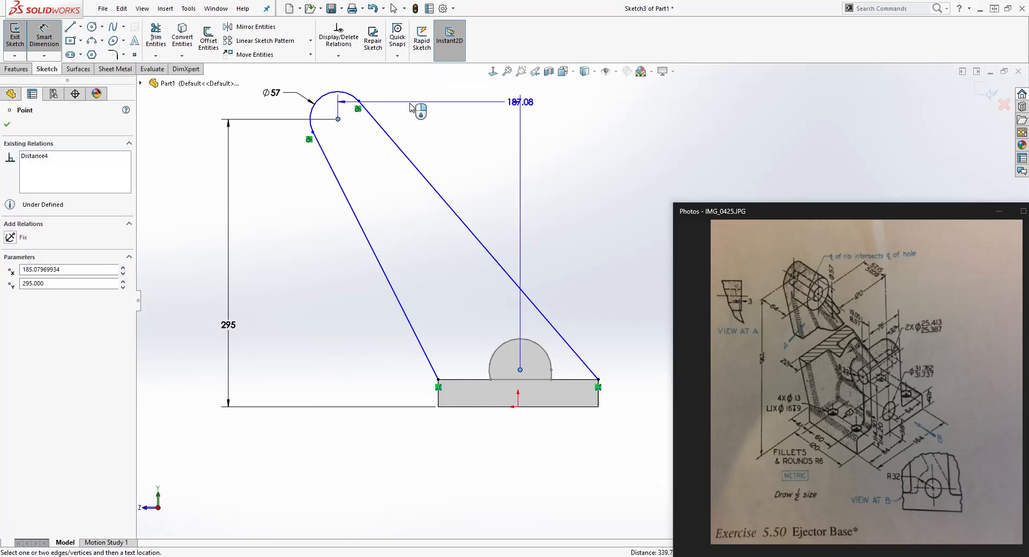
pyautogui.scroll(2, 450, 123)
pyautogui.click(459, 121)
pyautogui.write('120')
pyautogui.press('Return')
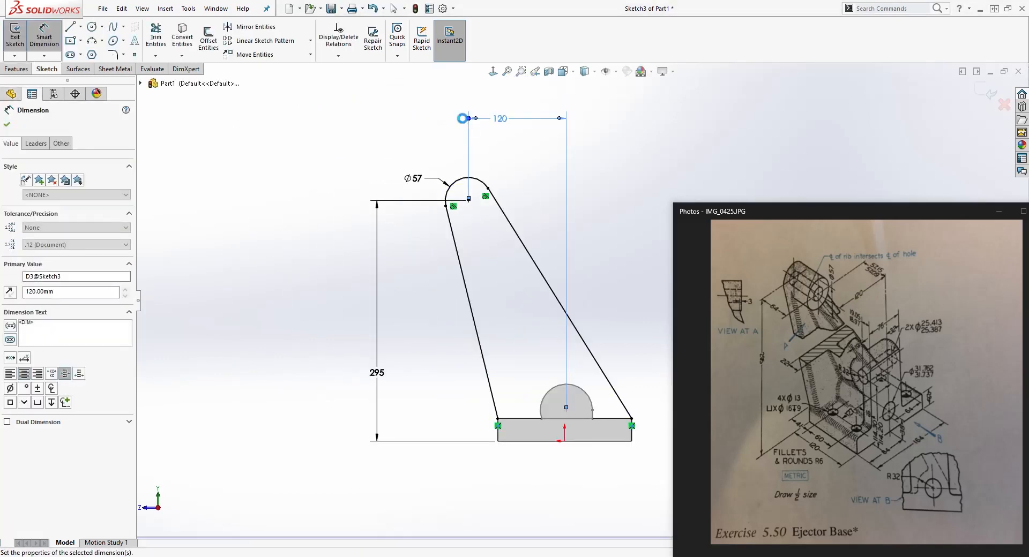
pyautogui.click(525, 375)
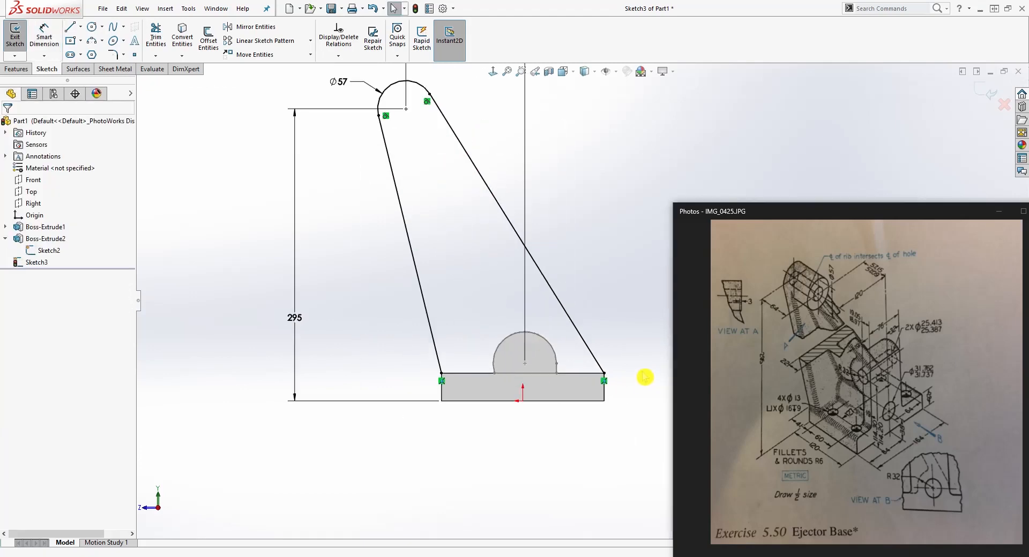
# - Close the arm profile with a horizontal line between the block's two upper corners
pyautogui.press('l')
pyautogui.click(441, 373)
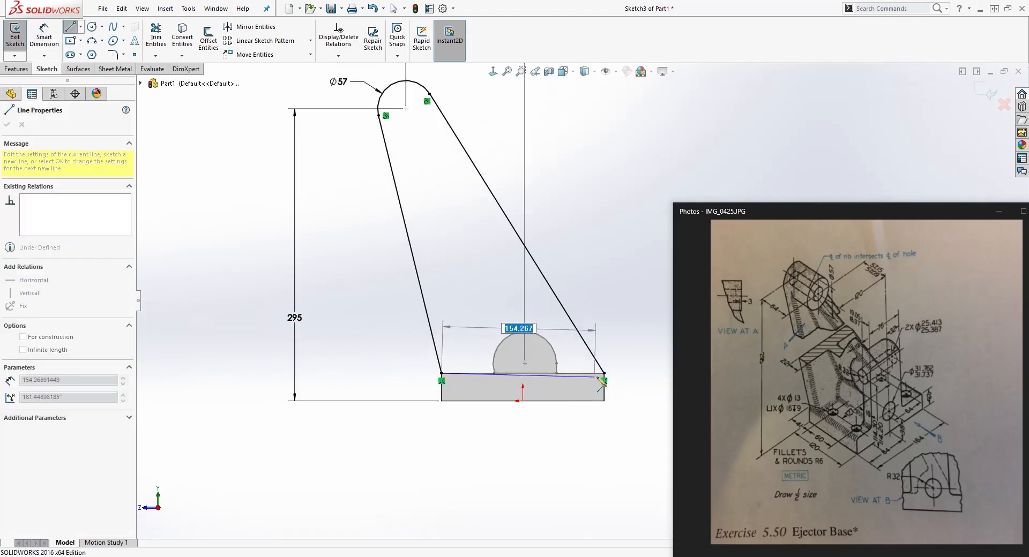
pyautogui.click(604, 374)
pyautogui.press('Escape')
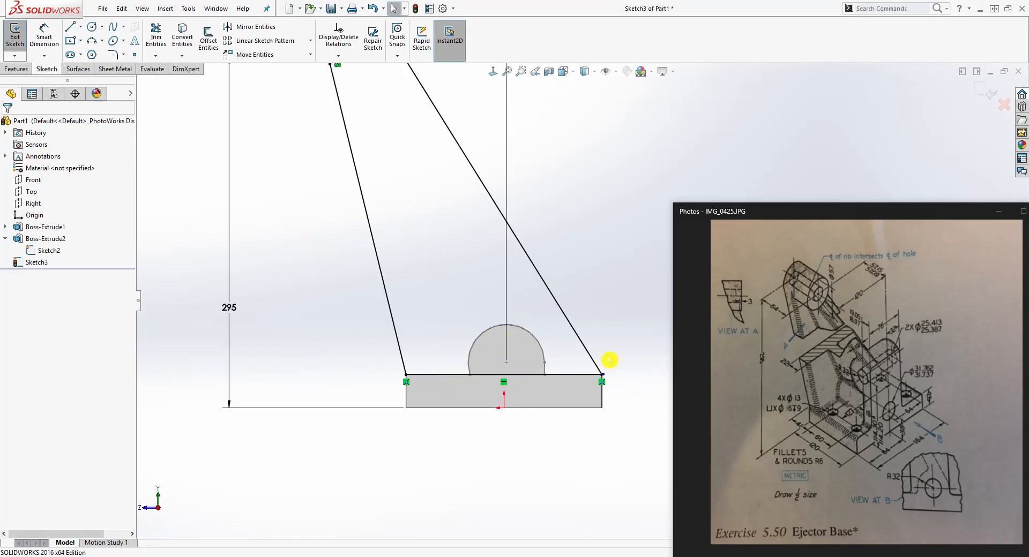
pyautogui.scroll(-4, 611, 361)
pyautogui.click(620, 404)
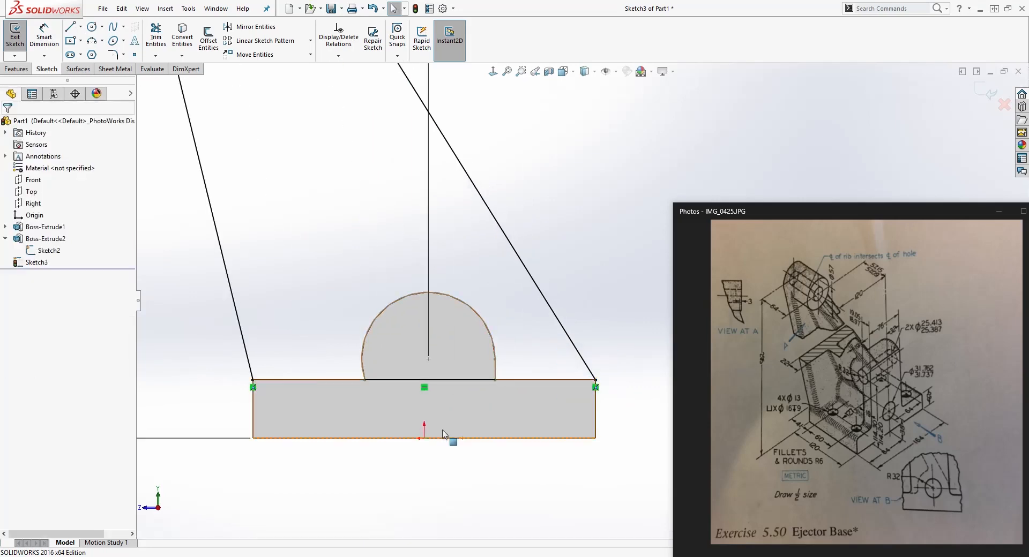
# - Extrude the arm profile 22 mm in the reversed direction, over the block, merged with the existing body
pyautogui.scroll(3, 338, 315)
pyautogui.moveTo(338, 314)
pyautogui.mouseDown(button='middle')
pyautogui.moveTo(366, 352)
pyautogui.moveTo(542, 243)
pyautogui.moveTo(552, 218)
pyautogui.moveTo(577, 257)
pyautogui.moveTo(545, 241)
pyautogui.moveTo(554, 260)
pyautogui.moveTo(563, 250)
pyautogui.mouseUp(button='middle')
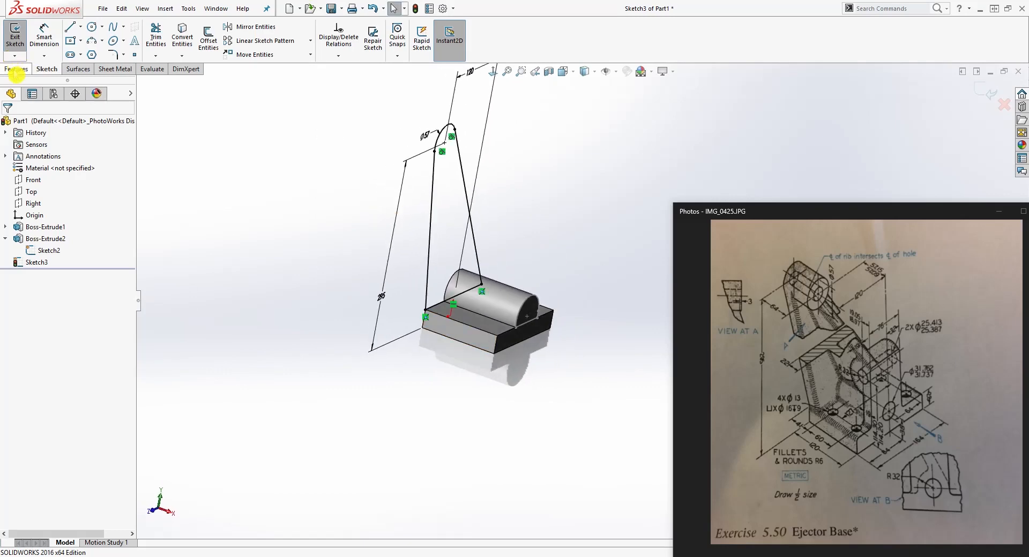
pyautogui.click(16, 69)
pyautogui.click(20, 37)
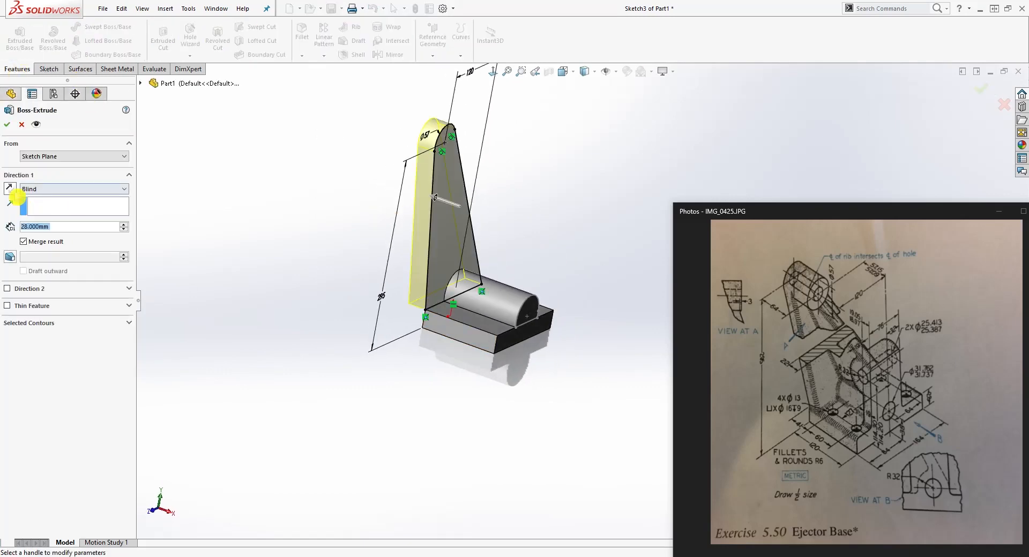
pyautogui.click(9, 189)
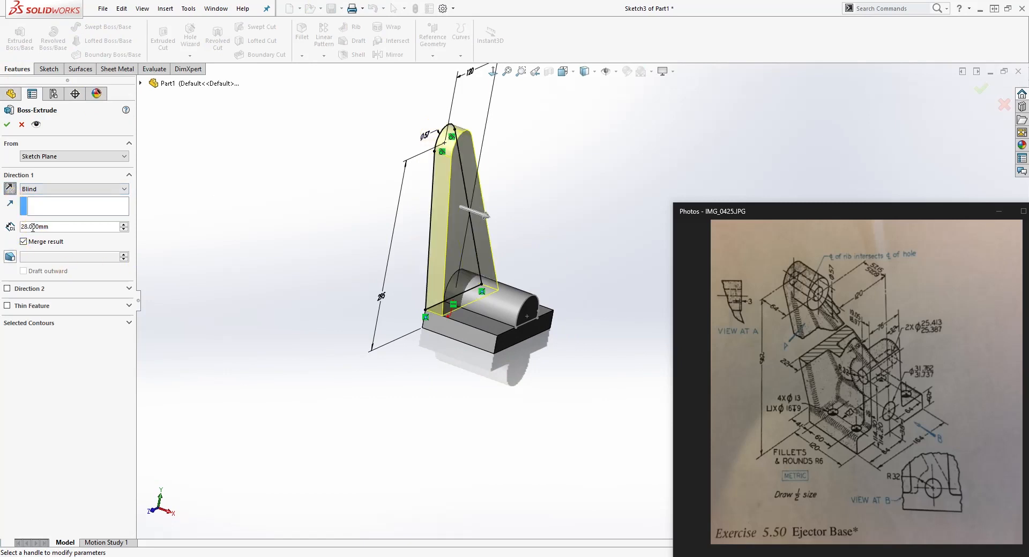
pyautogui.doubleClick(58, 228)
pyautogui.write('22')
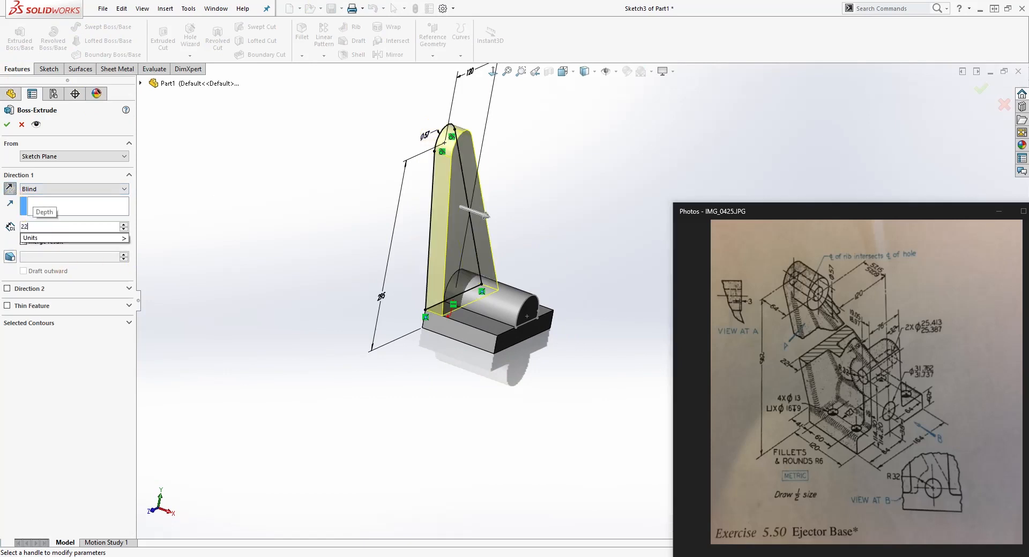
pyautogui.press('Return')
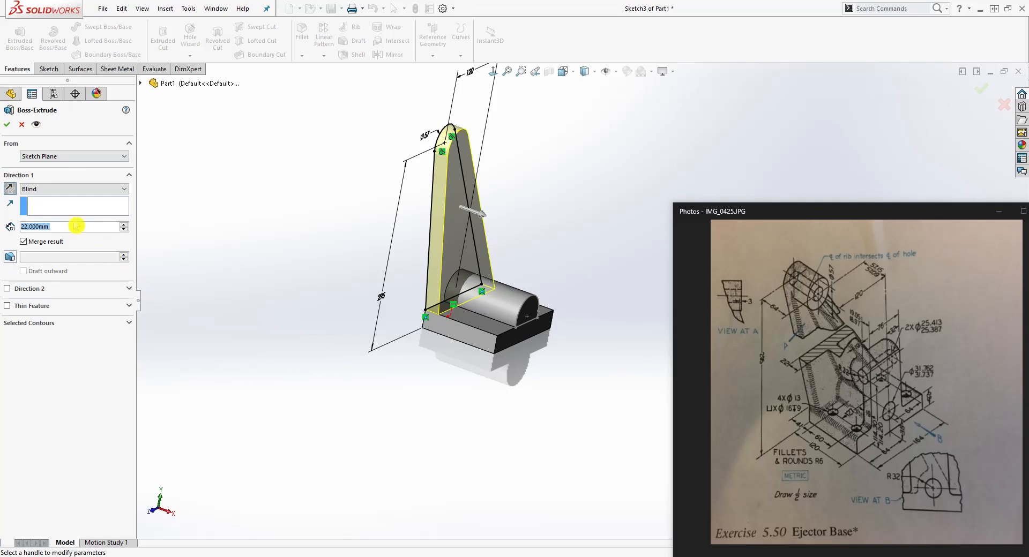
pyautogui.click(8, 129)
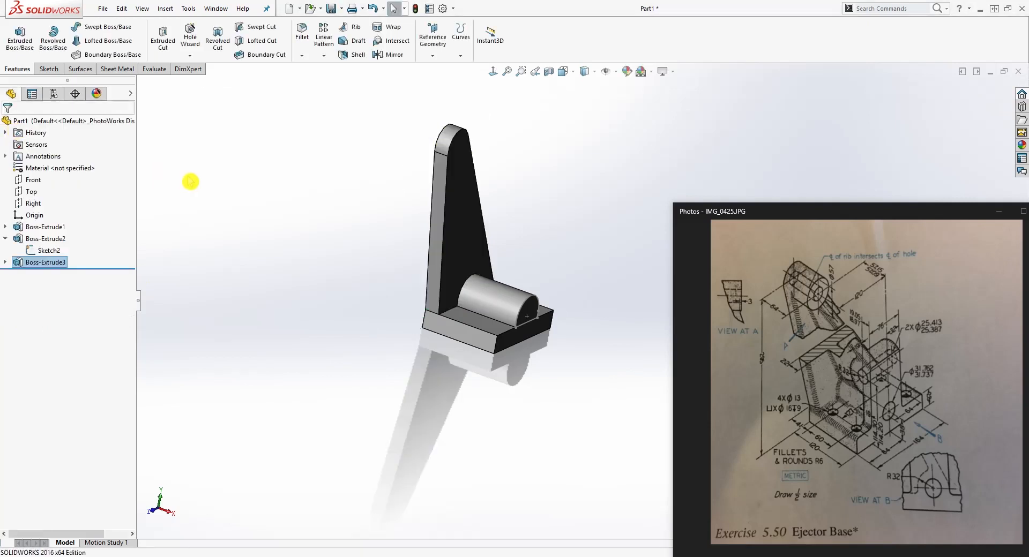
# - Start a new sketch on the arm's flat back face, on the side opposite the round boss
pyautogui.moveTo(458, 252); pyautogui.dragTo(678, 273, button='middle')
pyautogui.click(831, 297)
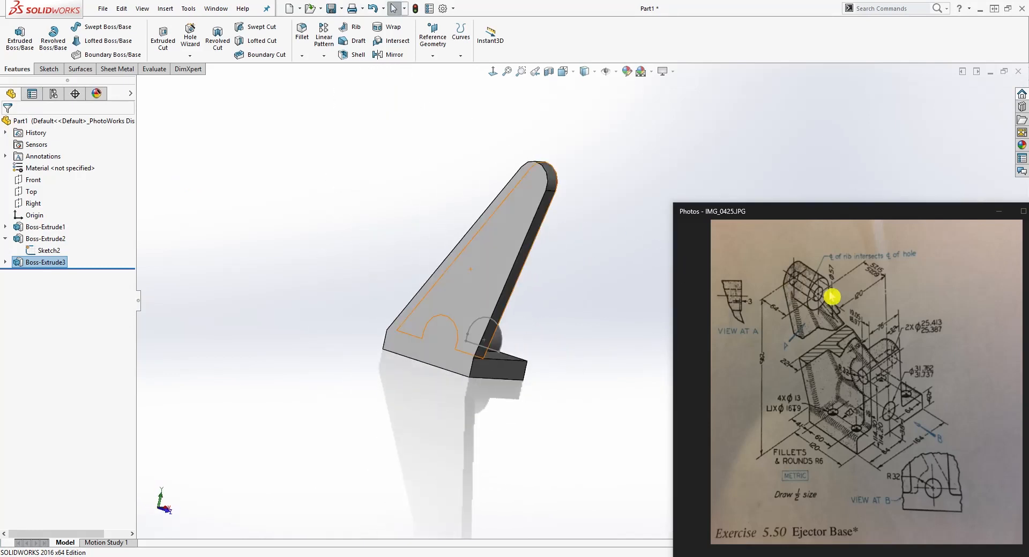
pyautogui.click(539, 175)
pyautogui.click(48, 76)
pyautogui.click(15, 36)
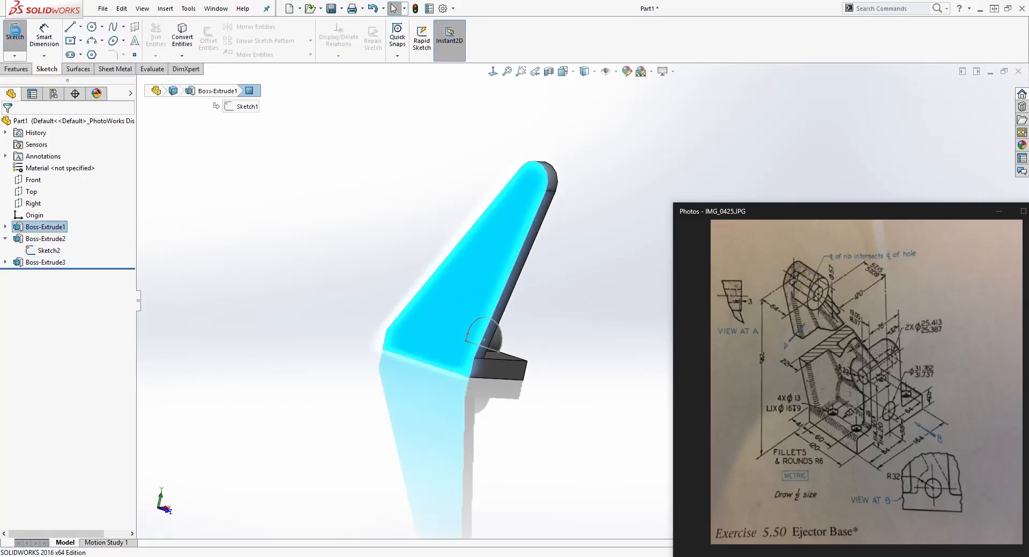
# - Sketch a circle on the arm's rounded top end and make it coradial with the rounded edge
pyautogui.click(493, 71)
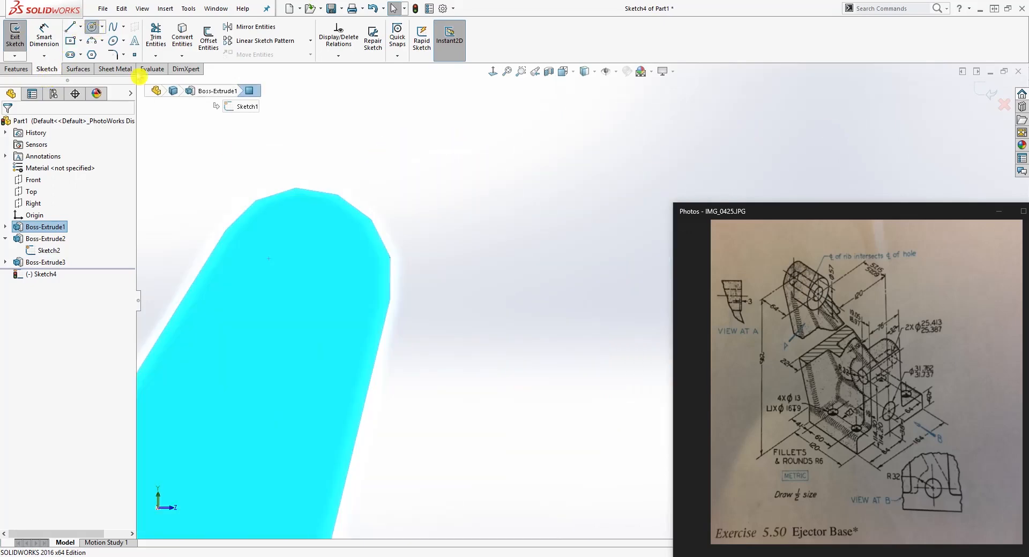
pyautogui.click(308, 265)
pyautogui.click(351, 241)
pyautogui.press('Escape')
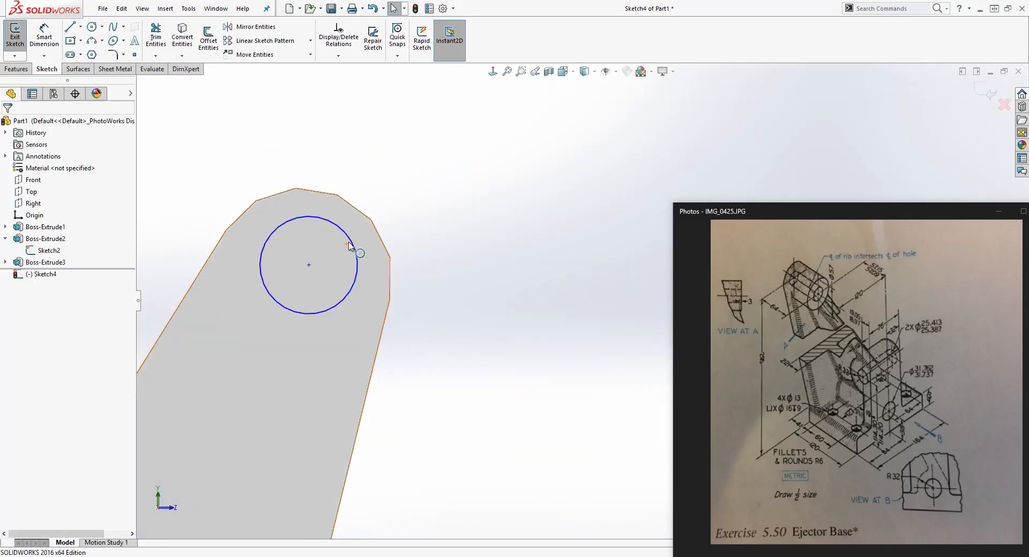
pyautogui.click(356, 247)
pyautogui.keyDown('ctrl'); pyautogui.click(369, 220); pyautogui.keyUp('ctrl')
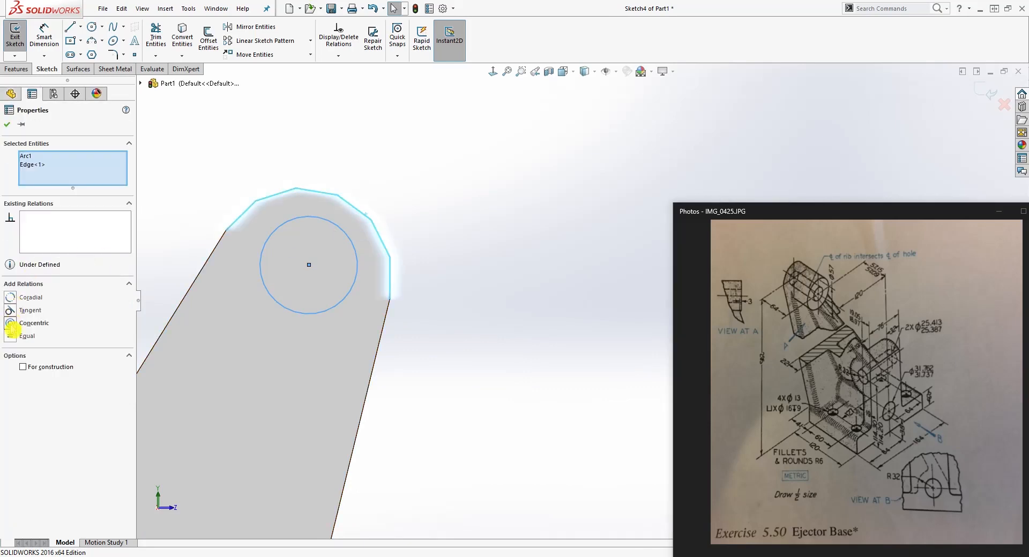
pyautogui.click(11, 298)
pyautogui.click(444, 330)
# - Extrude the top circle 64 mm in the reversed direction, through the arm toward the lower round boss's side, merged with the body
pyautogui.scroll(2, 443, 331)
pyautogui.moveTo(442, 331); pyautogui.dragTo(570, 321, button='middle')
pyautogui.click(502, 211)
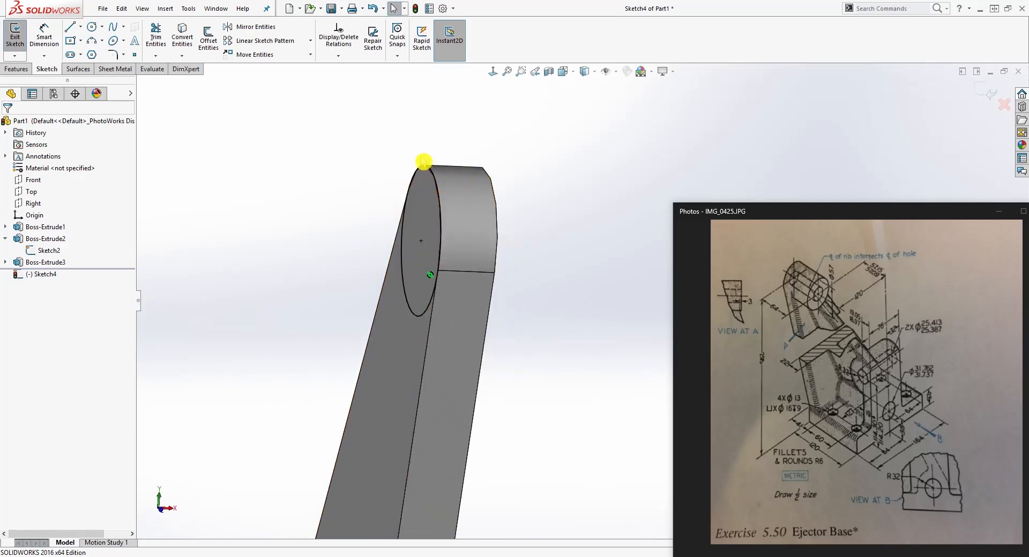
pyautogui.scroll(1, 515, 289)
pyautogui.moveTo(510, 289); pyautogui.dragTo(510, 310, button='middle')
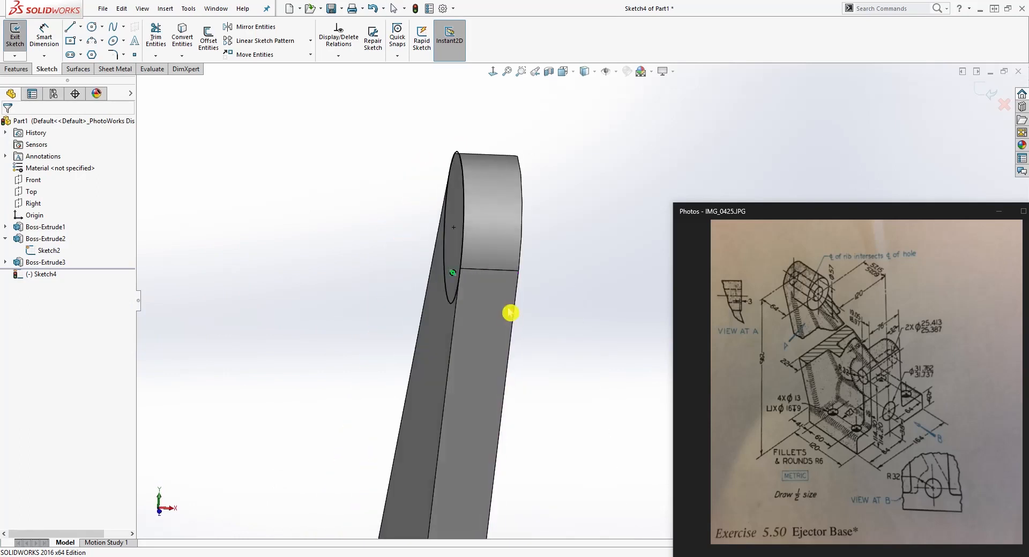
pyautogui.click(16, 69)
pyautogui.click(20, 42)
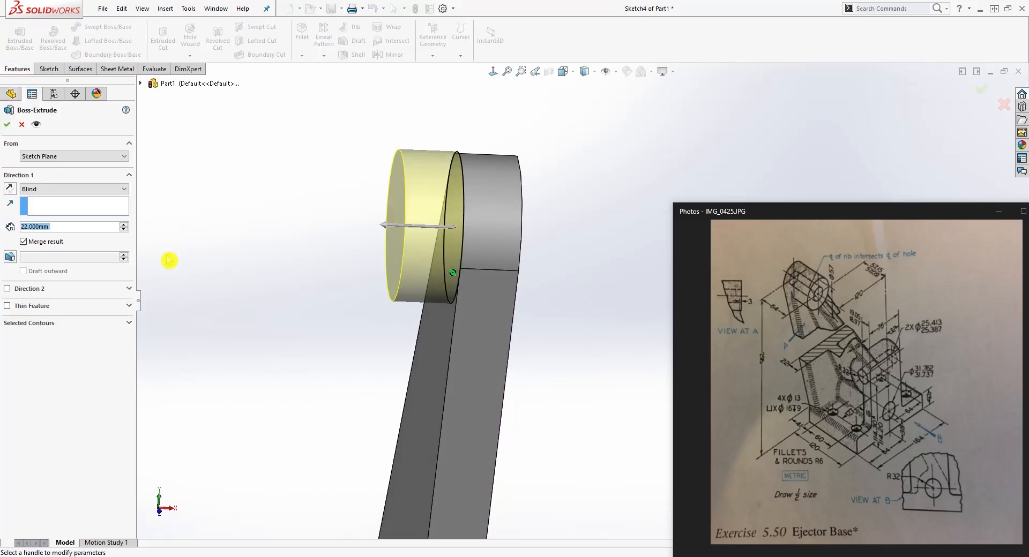
pyautogui.click(9, 188)
pyautogui.moveTo(289, 319); pyautogui.dragTo(618, 364, button='middle')
pyautogui.click(55, 227)
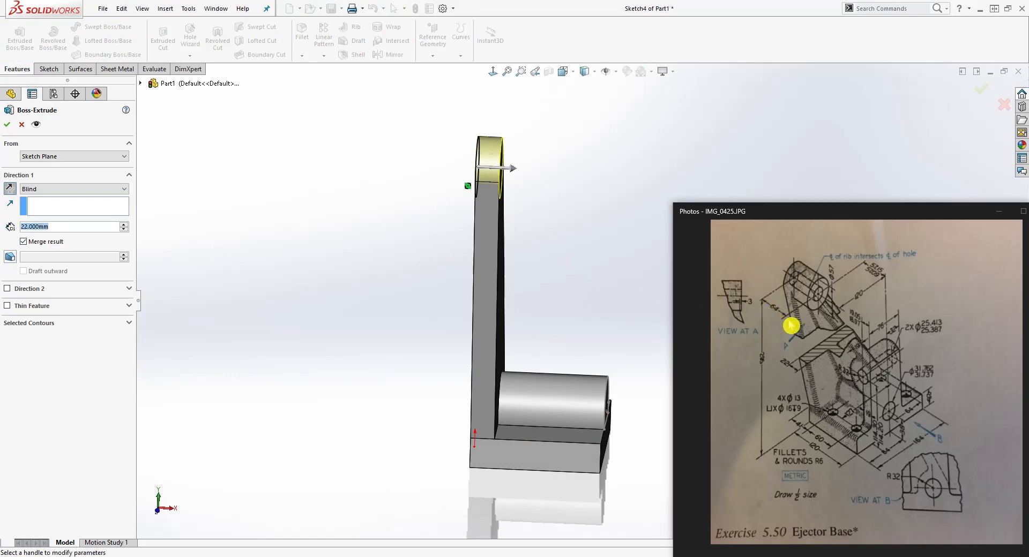
pyautogui.write('64')
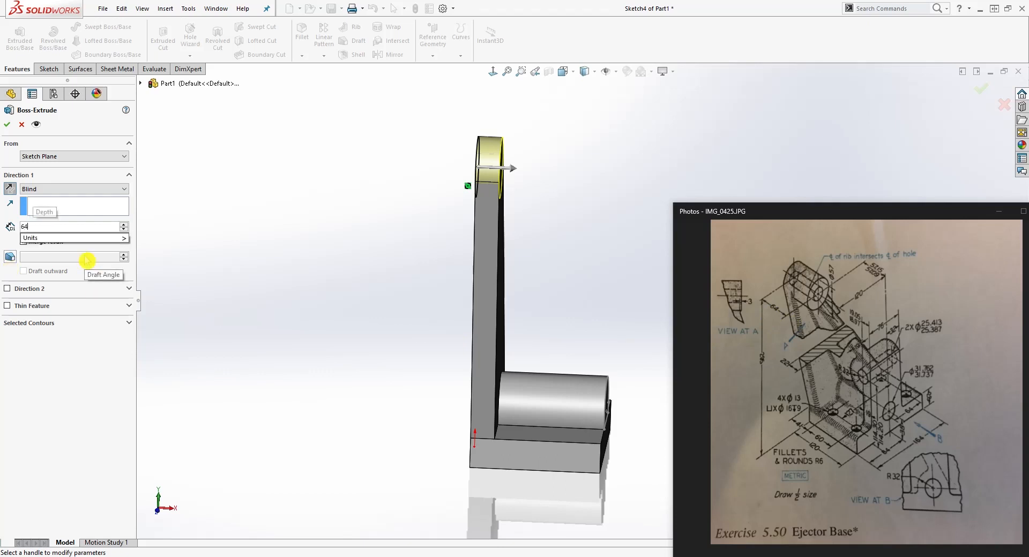
pyautogui.press('Return')
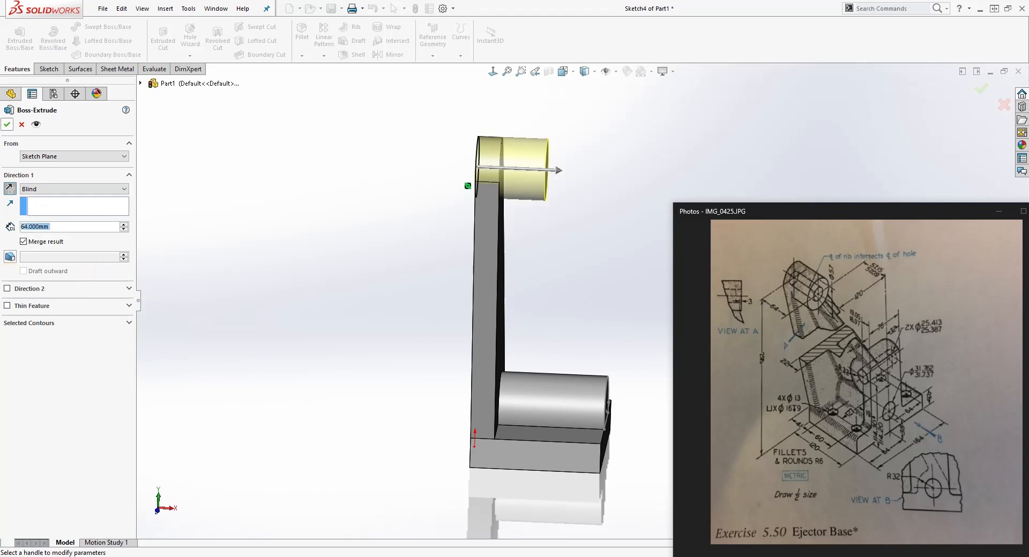
pyautogui.click(7, 125)
# - Start a new sketch on the base block's front face, below the round boss, and view it face-on
pyautogui.scroll(1, 448, 395)
pyautogui.moveTo(596, 448); pyautogui.dragTo(536, 379, button='middle')
pyautogui.scroll(2, 541, 377)
pyautogui.moveTo(613, 401); pyautogui.dragTo(620, 340, button='middle')
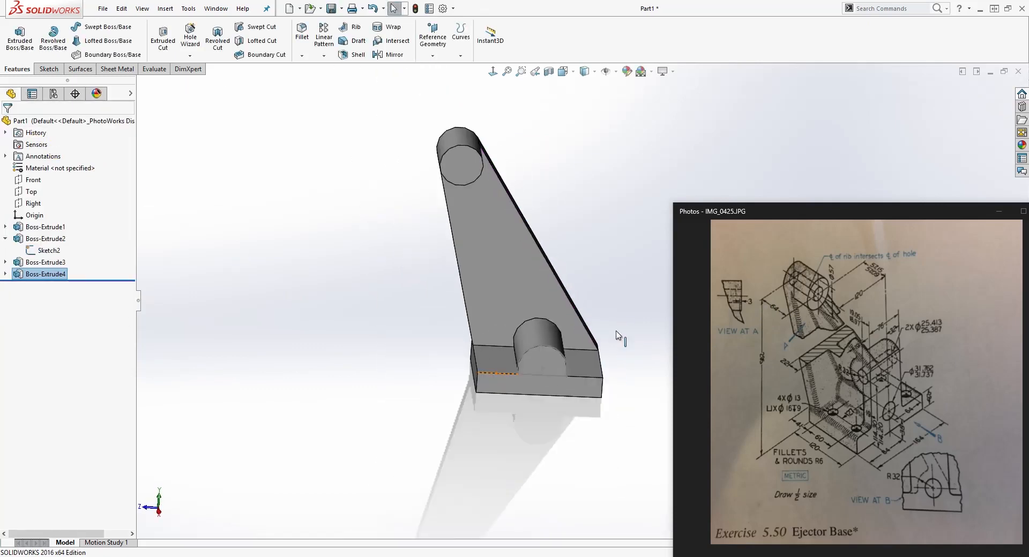
pyautogui.click(540, 386)
pyautogui.moveTo(528, 353); pyautogui.dragTo(550, 311, button='middle')
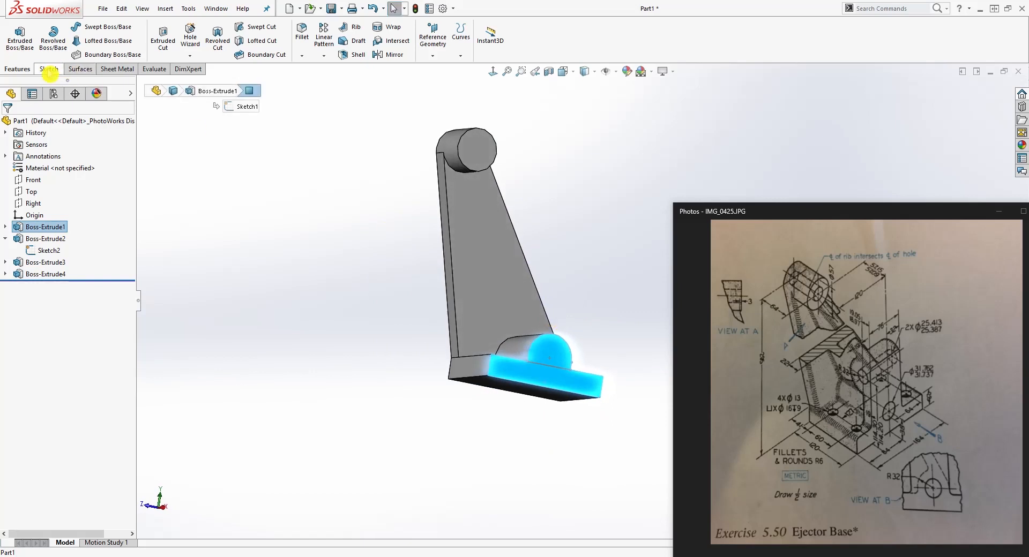
pyautogui.click(50, 69)
pyautogui.click(15, 35)
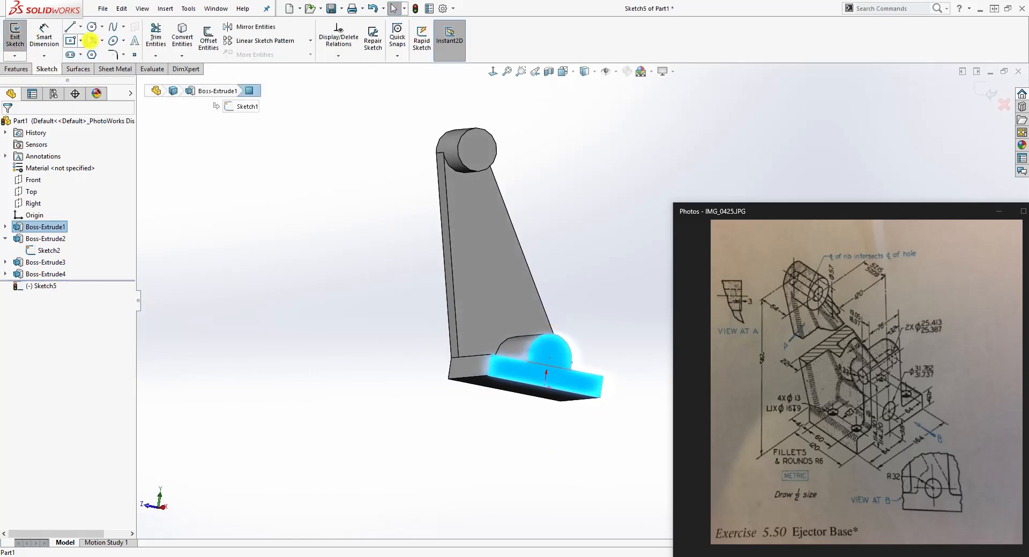
pyautogui.click(493, 71)
pyautogui.scroll(-3, 643, 391)
pyautogui.scroll(-2, 610, 186)
pyautogui.click(70, 40)
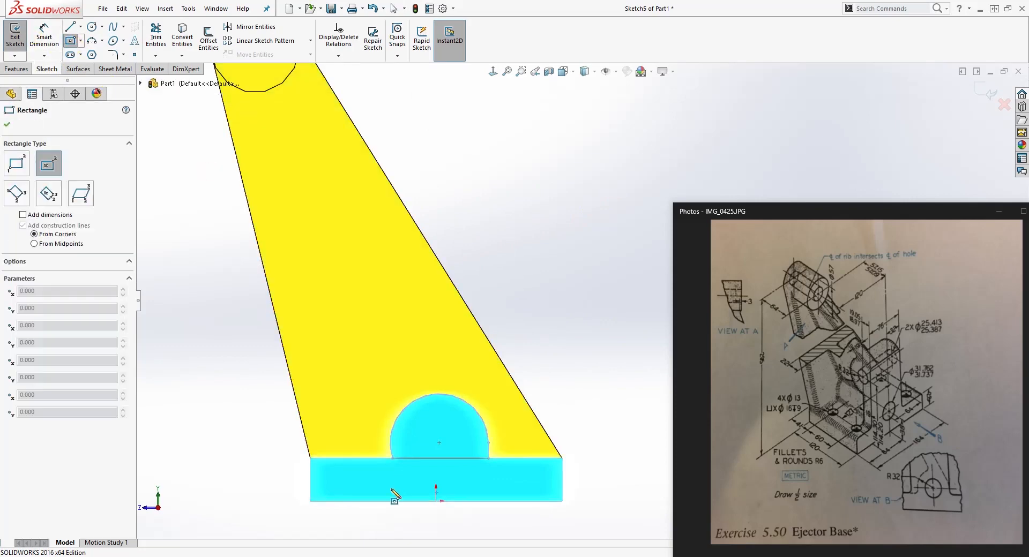
pyautogui.click(392, 502)
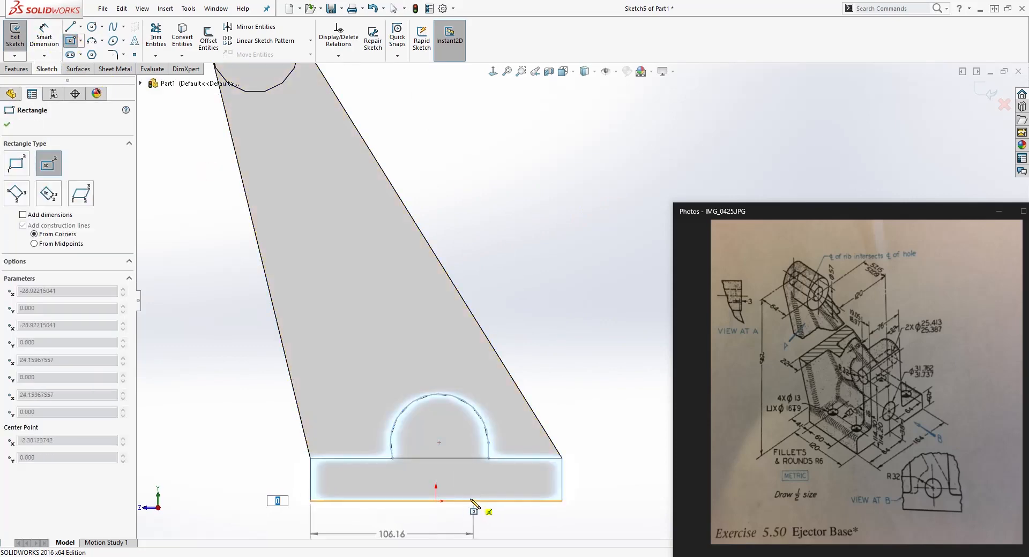
pyautogui.press('Escape')
# - Sketch a corner rectangle about 81 mm wide and 91 mm high from the block's bottom edge to the arm's slanted edge
pyautogui.click(81, 41)
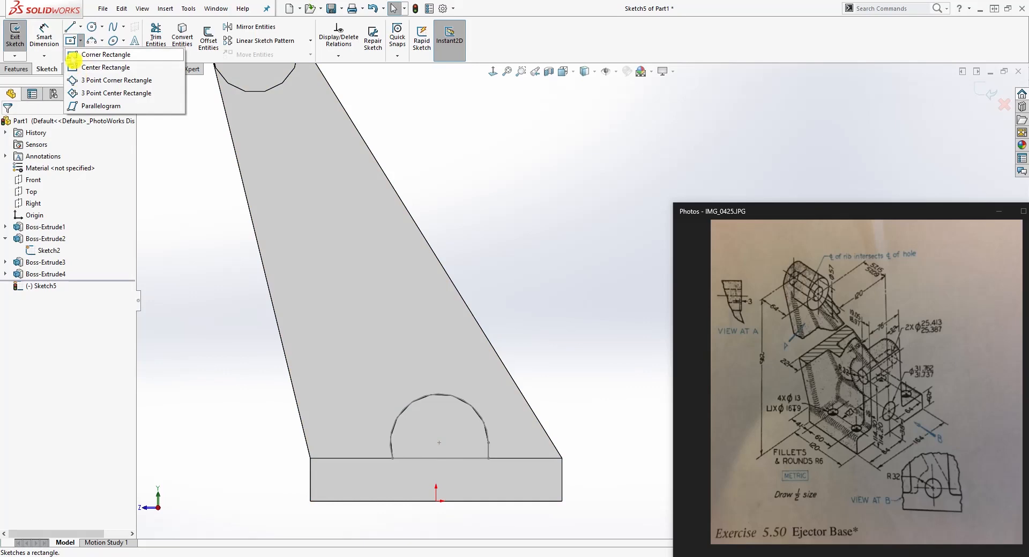
pyautogui.click(105, 53)
pyautogui.click(378, 502)
pyautogui.click(502, 362)
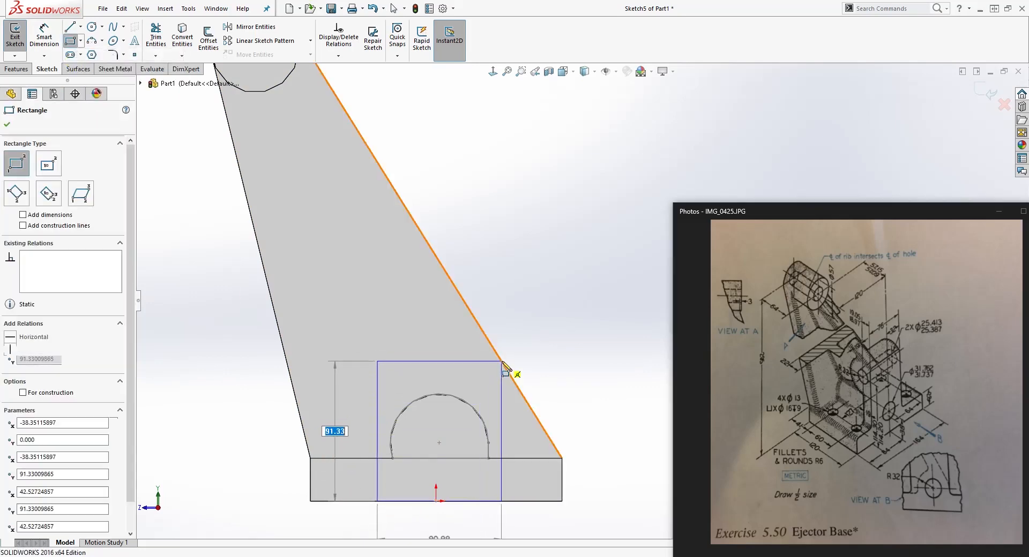
pyautogui.press('Escape')
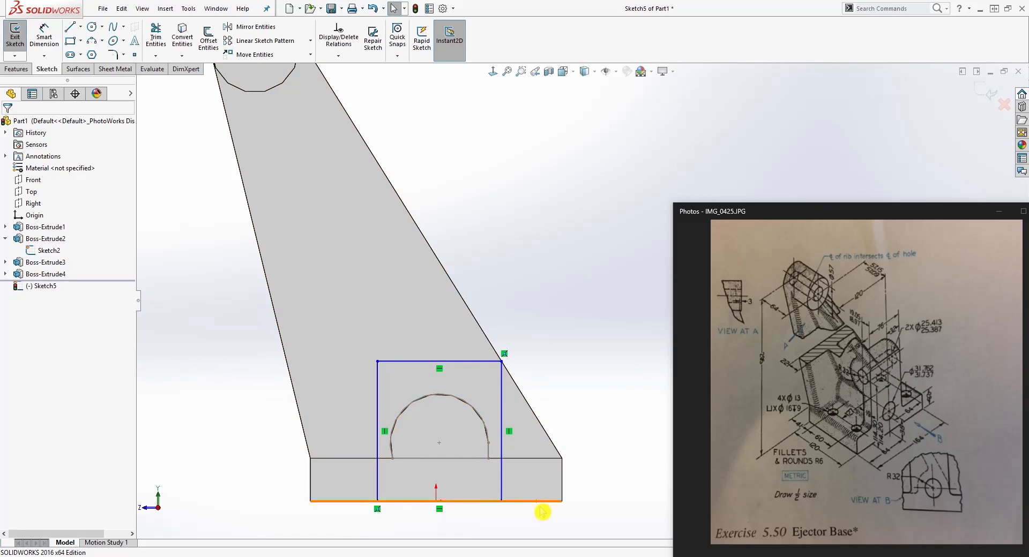
# - Dimension the distance from the round boss's centre to the rectangle's vertical side nearest the slanted edge as 32 mm
pyautogui.moveTo(542, 511); pyautogui.dragTo(575, 429, button='right')
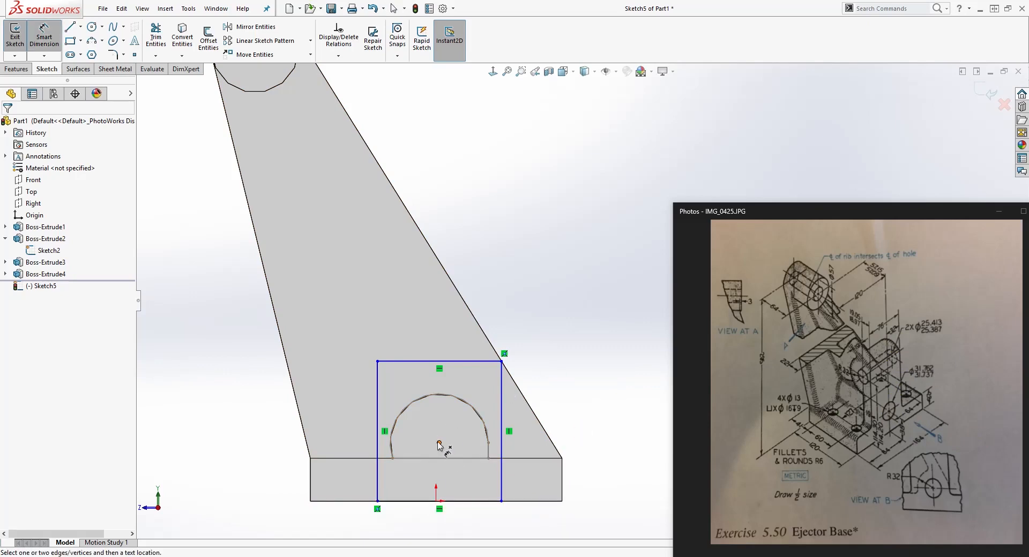
pyautogui.click(440, 444)
pyautogui.click(501, 391)
pyautogui.click(474, 289)
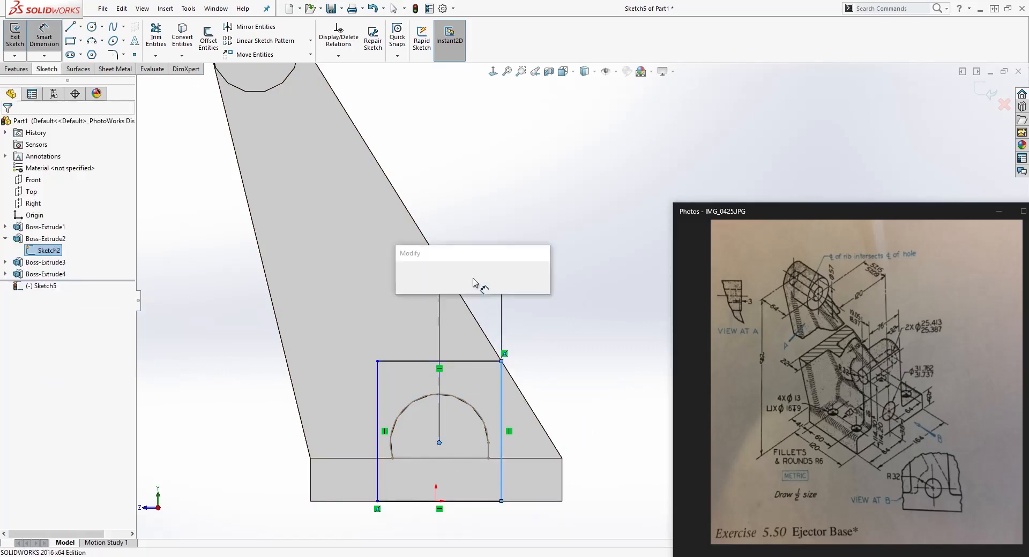
pyautogui.write('32')
pyautogui.press('Return')
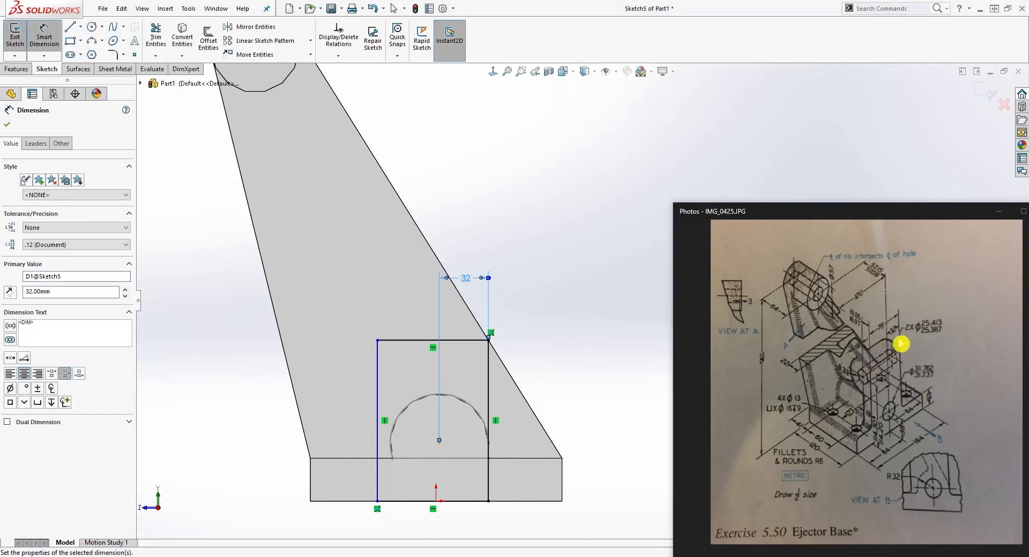
# - Dimension the rectangle's width as 76 mm along its top line
pyautogui.click(552, 314)
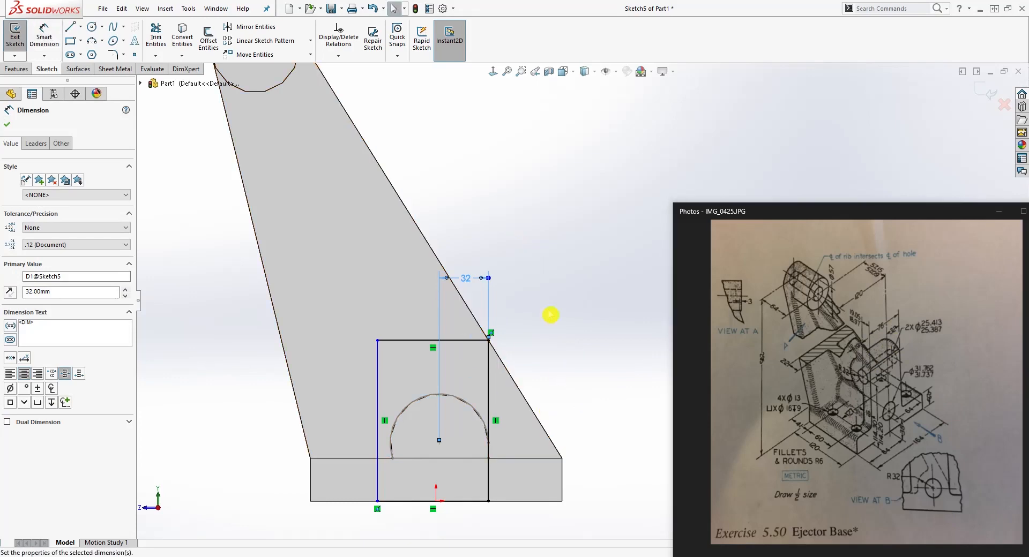
pyautogui.click(462, 346)
pyautogui.click(438, 245)
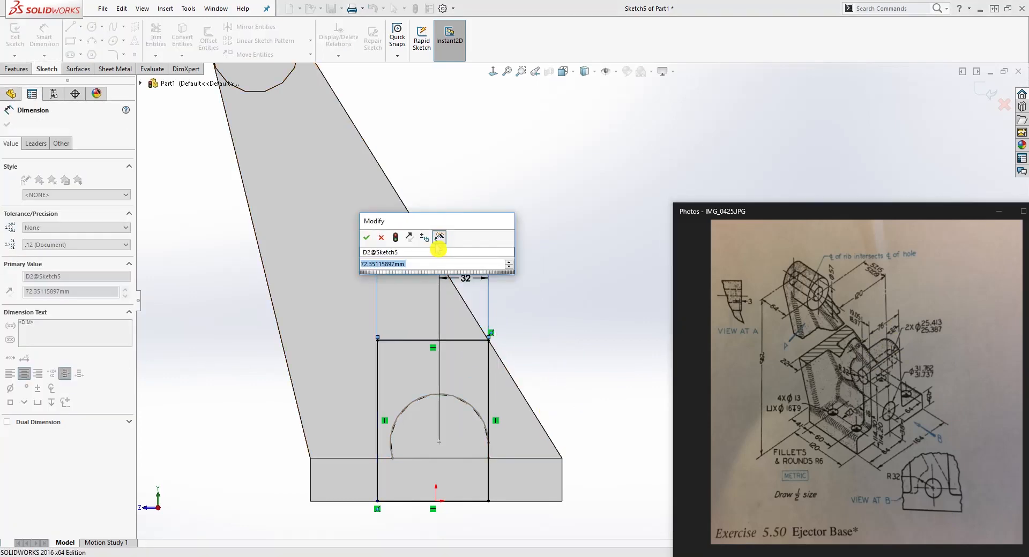
pyautogui.write('76')
pyautogui.press('Return')
pyautogui.press('Escape')
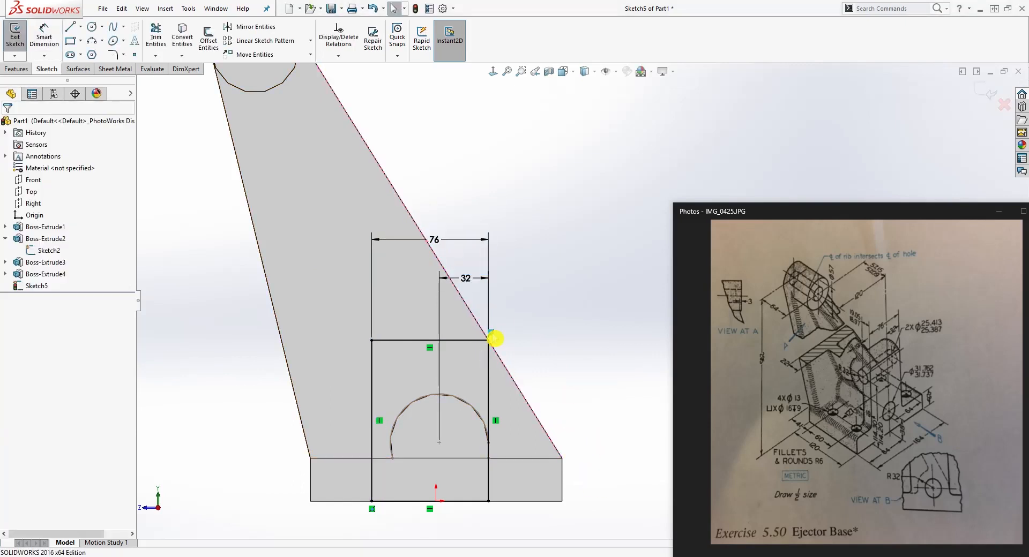
# - Delete the coincident relation between the rectangle's upper corner and the slanted edge, and raise its top line to about 120 mm
pyautogui.scroll(-3, 494, 349)
pyautogui.click(506, 294)
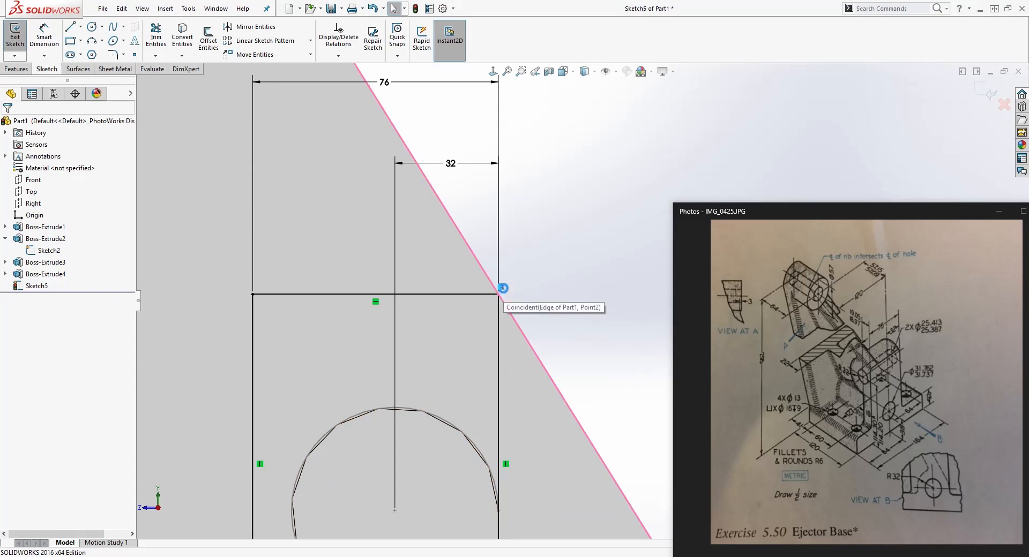
pyautogui.scroll(3, 581, 299)
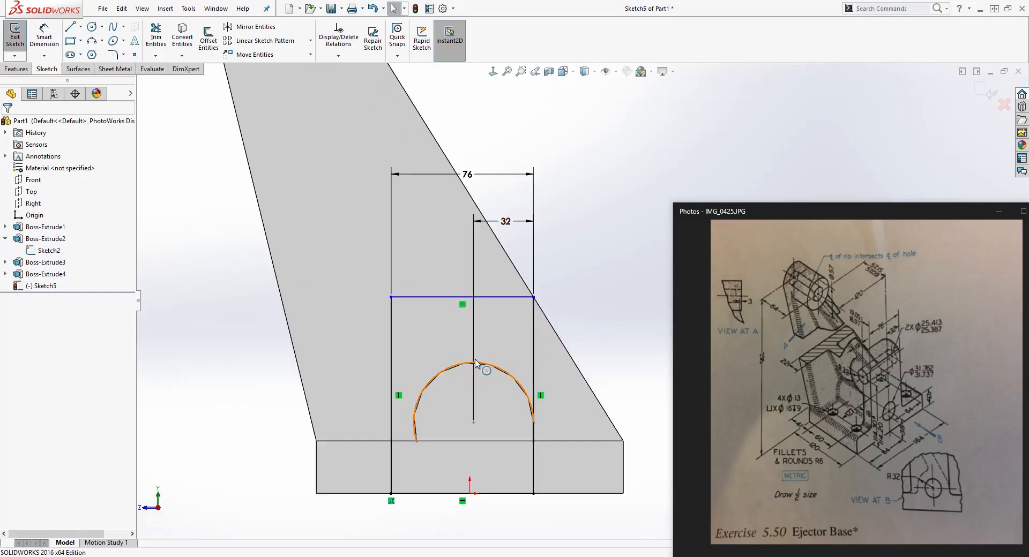
pyautogui.moveTo(500, 298)
pyautogui.mouseDown()
pyautogui.moveTo(481, 290)
pyautogui.moveTo(482, 239)
pyautogui.moveTo(482, 272)
pyautogui.mouseUp()
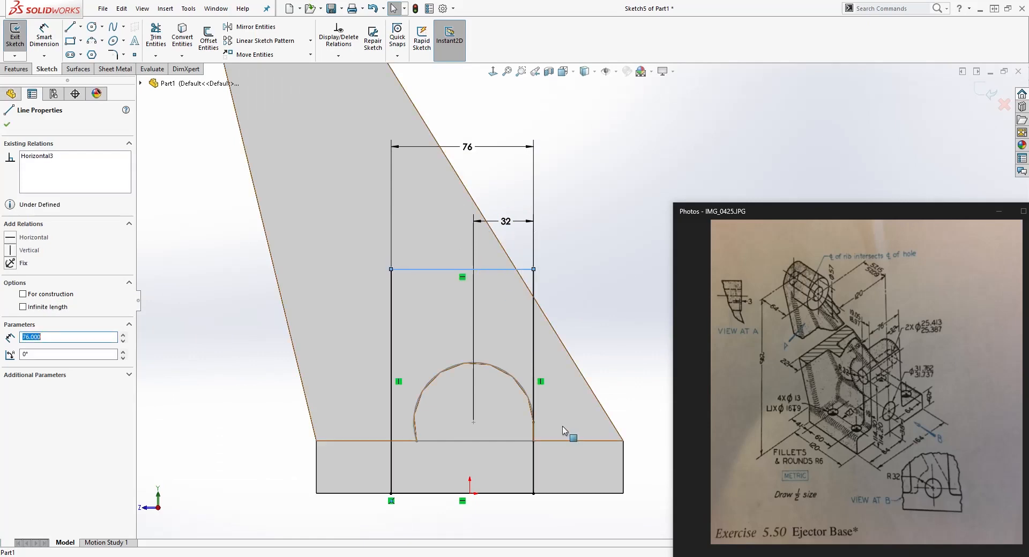
# - Dimension the rectangle's height from the block's bottom edge to its top line as (114.30+114.20)/2 mm
pyautogui.moveTo(562, 427); pyautogui.dragTo(556, 381, button='right')
pyautogui.click(509, 271)
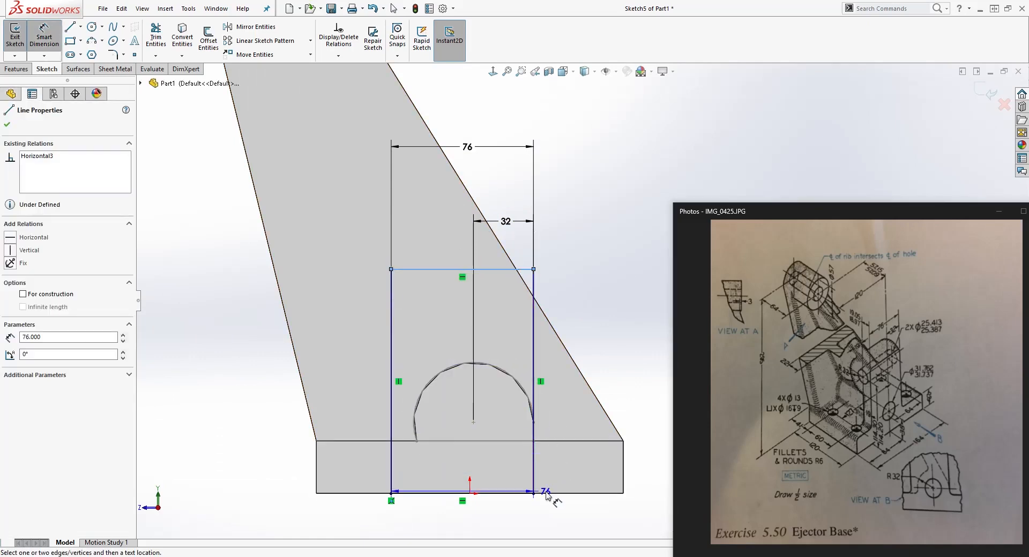
pyautogui.click(551, 493)
pyautogui.click(647, 423)
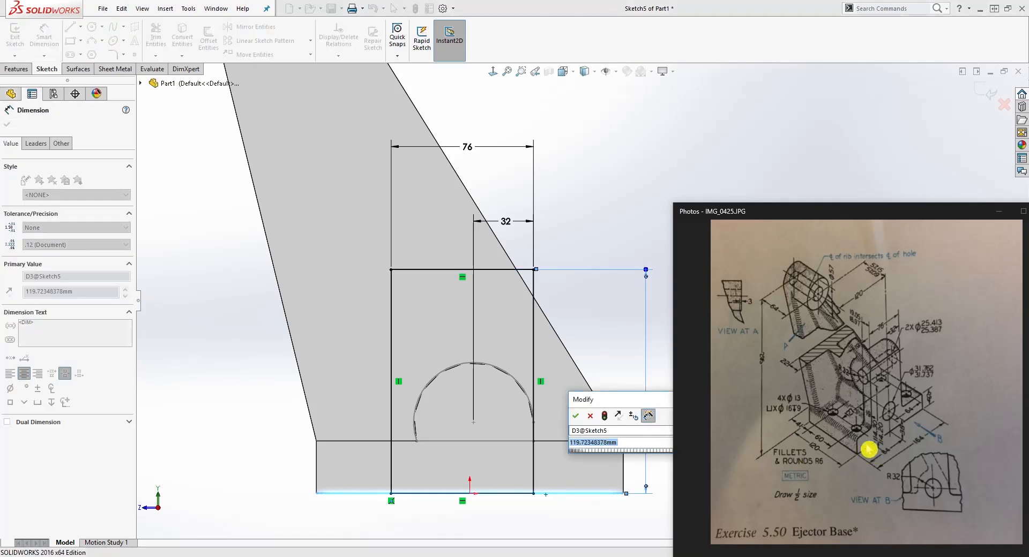
pyautogui.write('(')
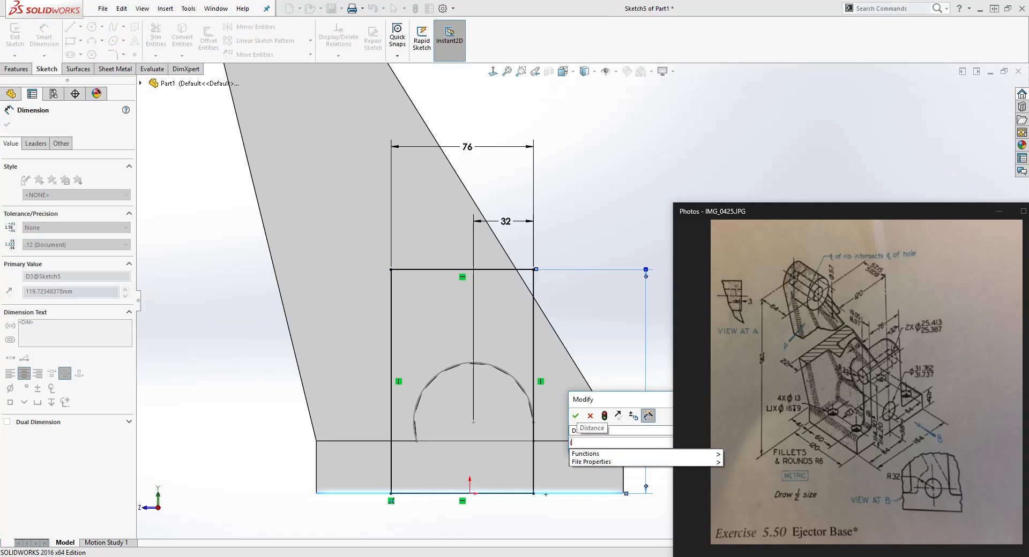
pyautogui.write('11.4.30')
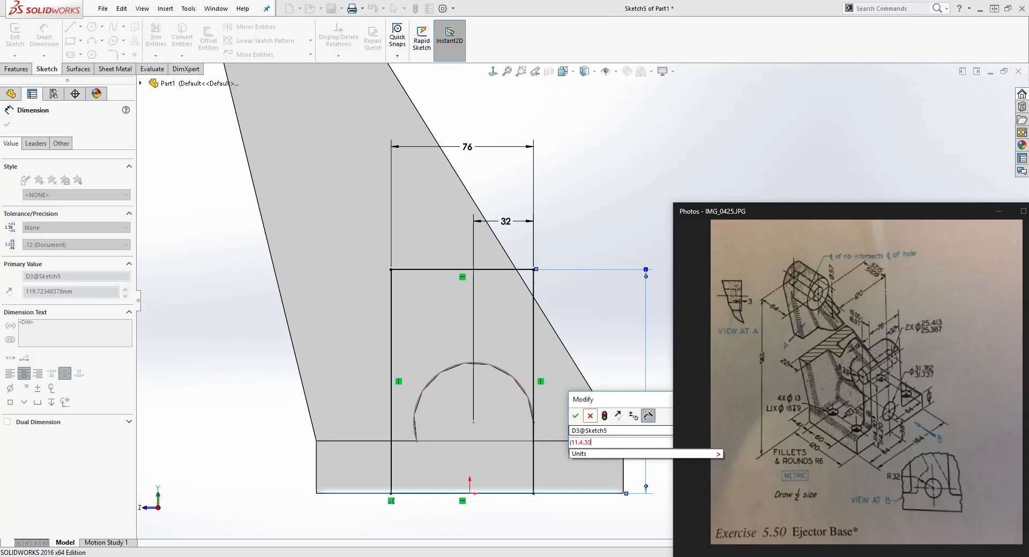
pyautogui.click(582, 443)
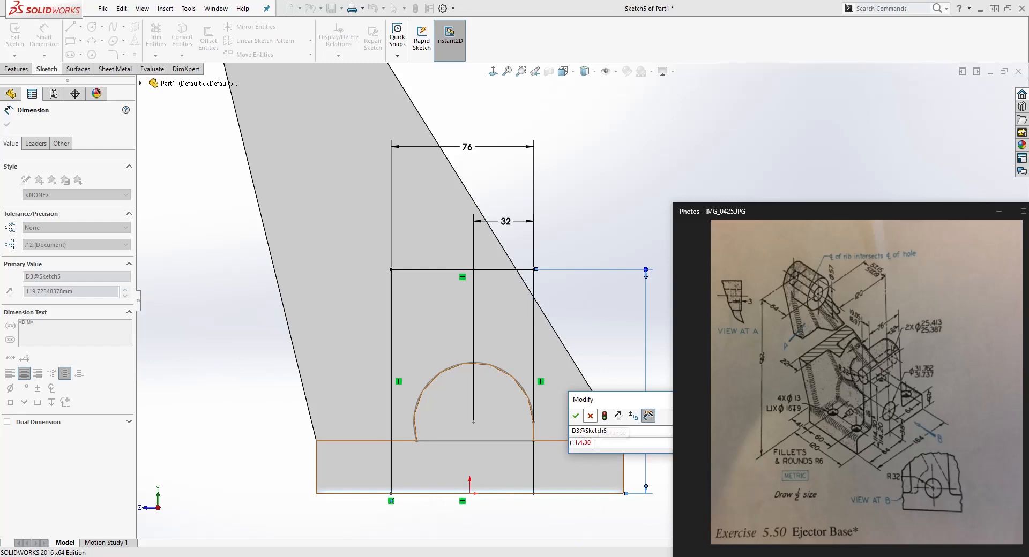
pyautogui.press('BackSpace')
pyautogui.press('Right')
pyautogui.press('Right')
pyautogui.write('+1')
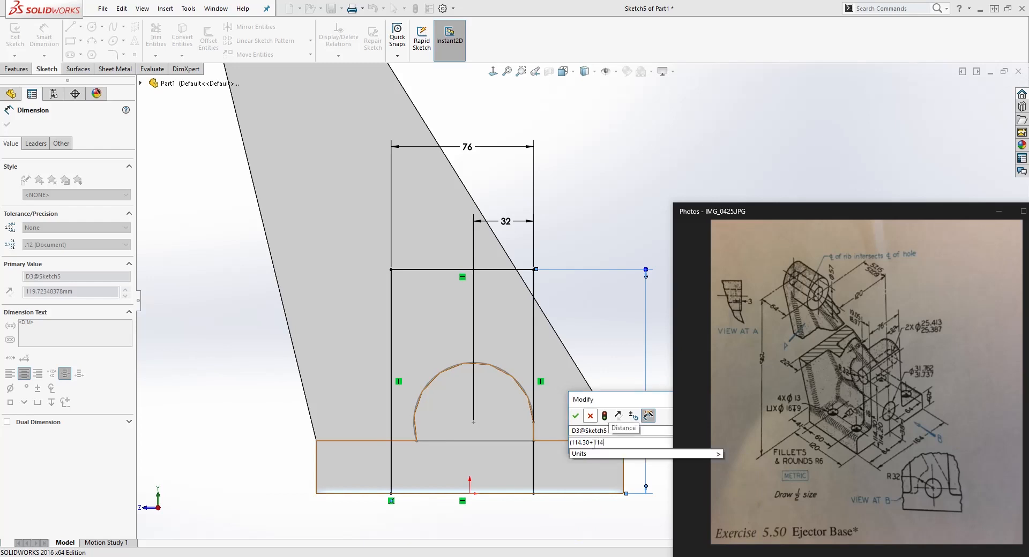
pyautogui.write('14.20)')
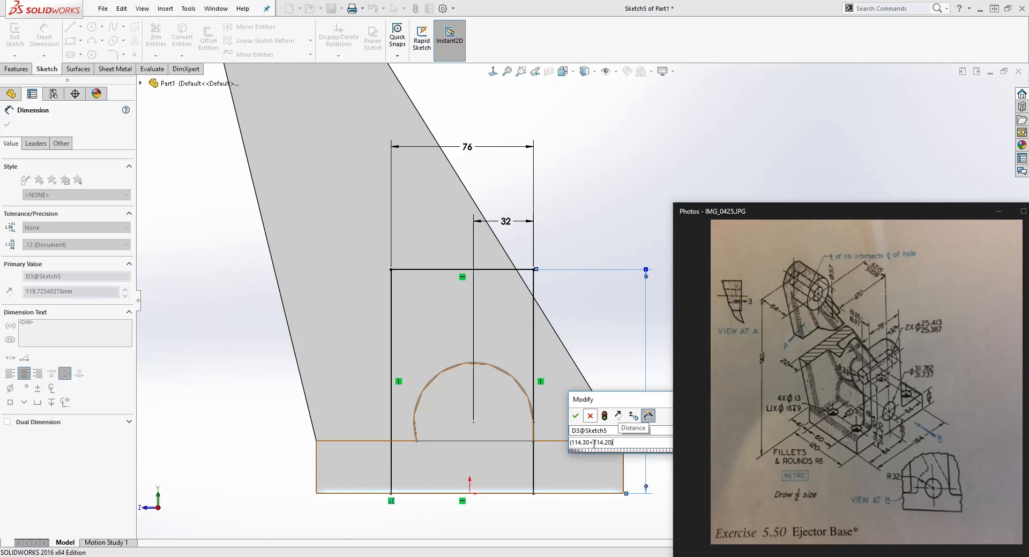
pyautogui.write('/2')
pyautogui.press('Return')
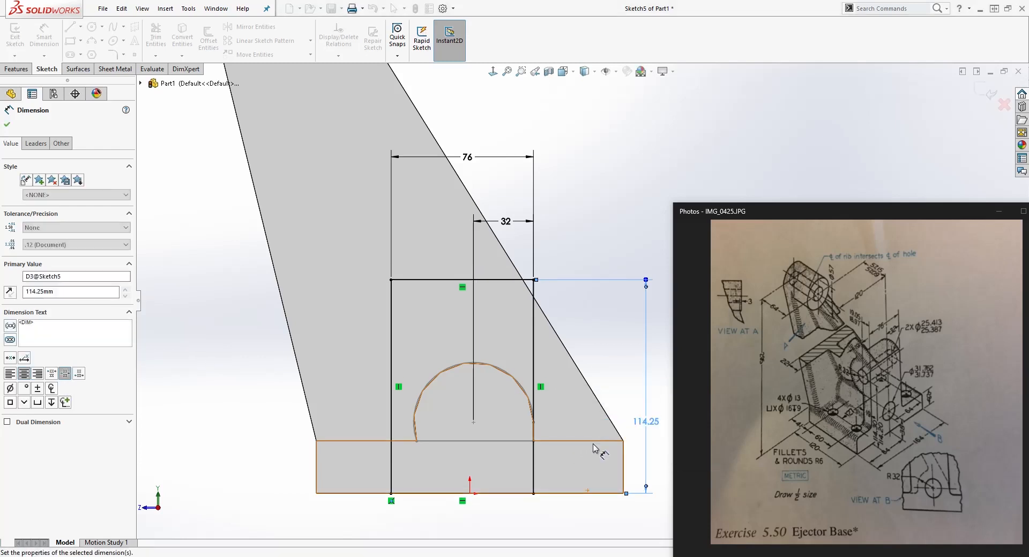
pyautogui.click(556, 248)
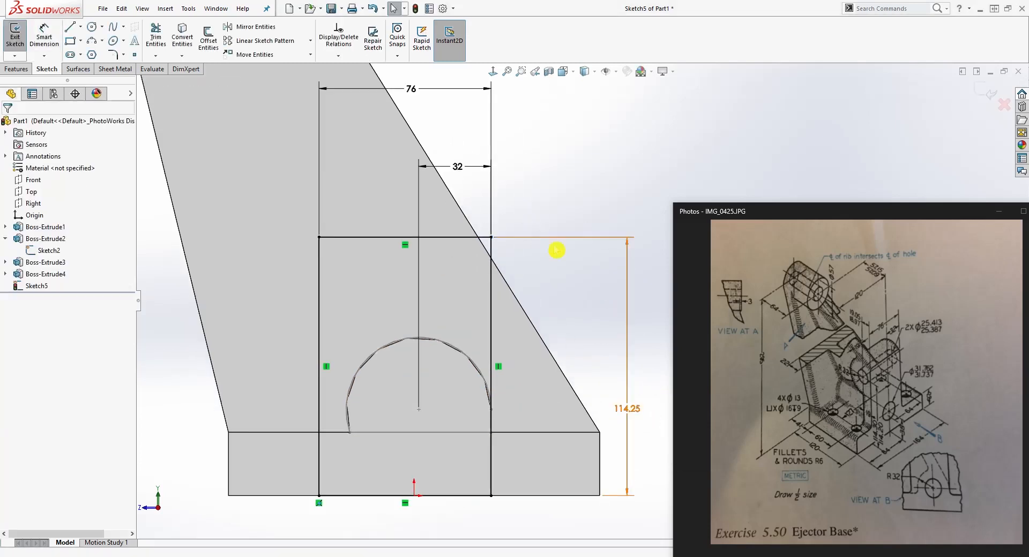
# - Extrude the dimensioned rectangle 19 mm as a merged boss, reversing the direction so it goes inward toward the tall slanted plate
pyautogui.moveTo(518, 317); pyautogui.dragTo(572, 330, button='middle')
pyautogui.scroll(2, 572, 333)
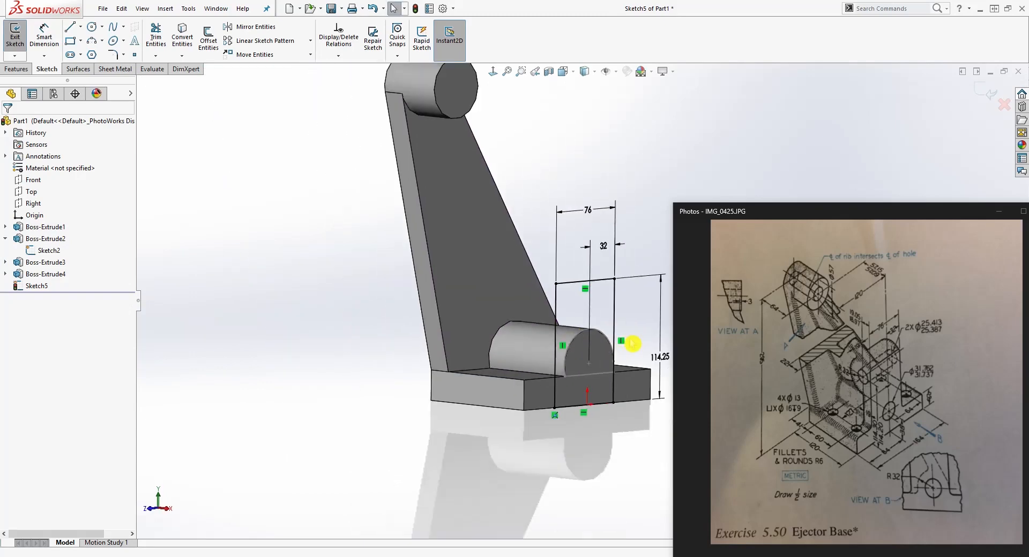
pyautogui.click(16, 68)
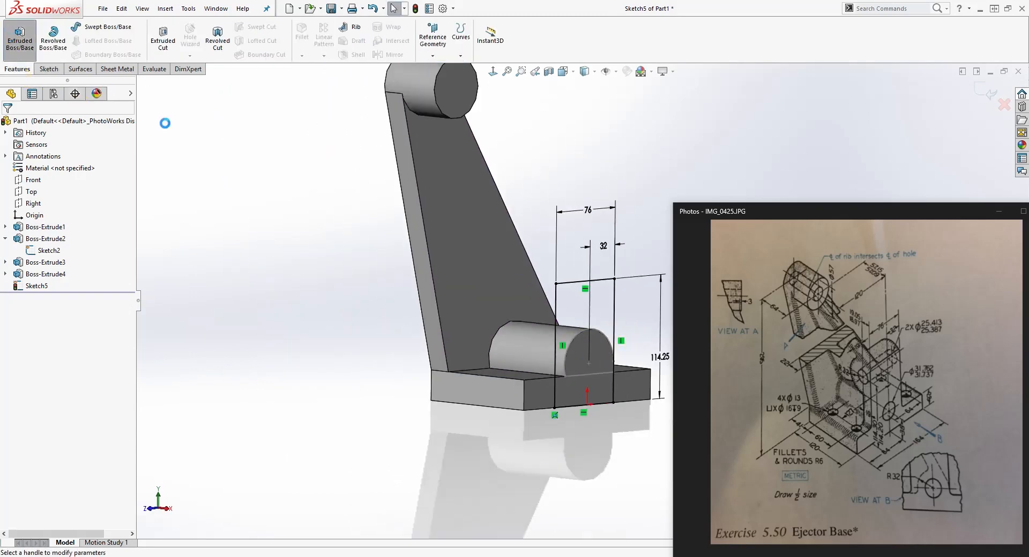
pyautogui.click(20, 38)
pyautogui.click(10, 188)
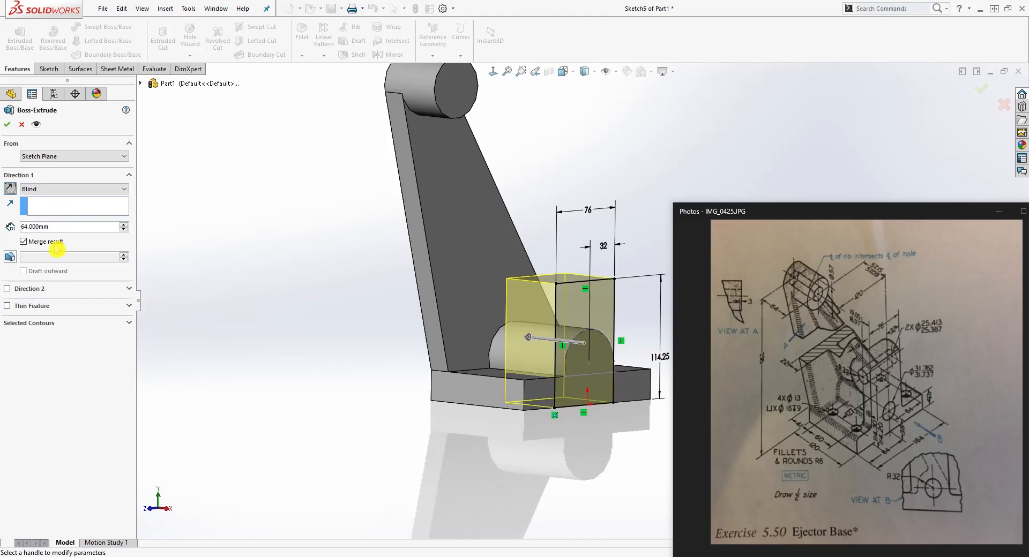
pyautogui.click(76, 227)
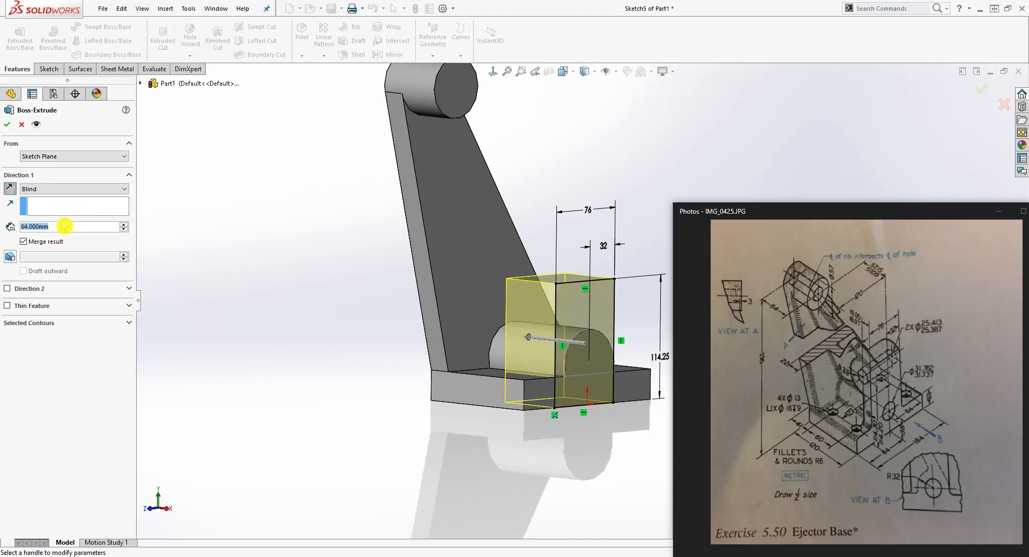
pyautogui.write('19')
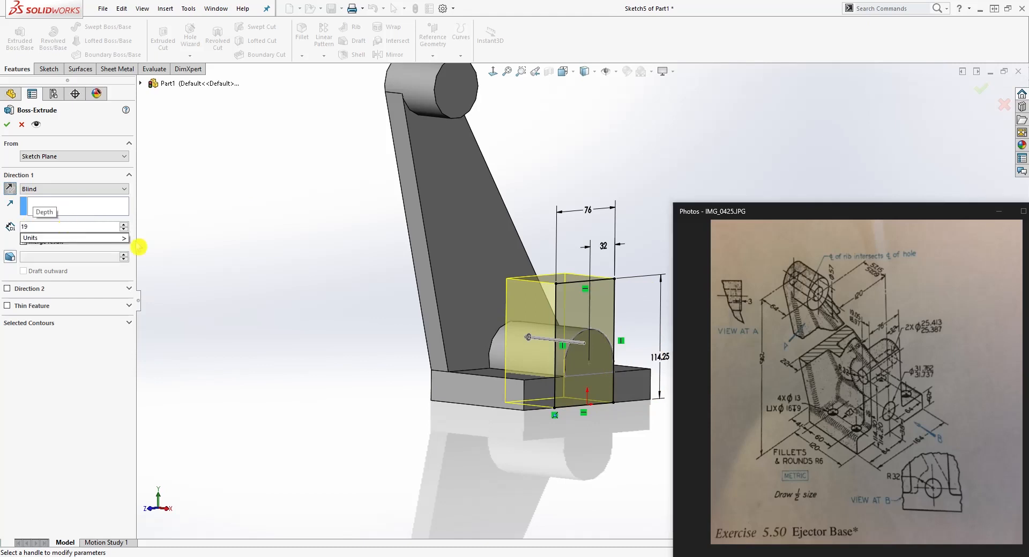
pyautogui.press('Return')
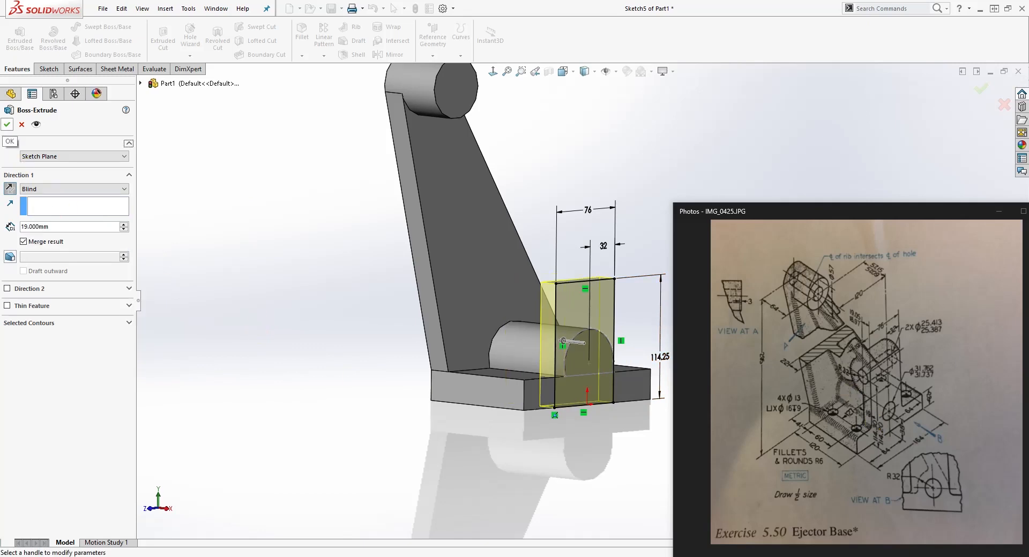
pyautogui.click(8, 125)
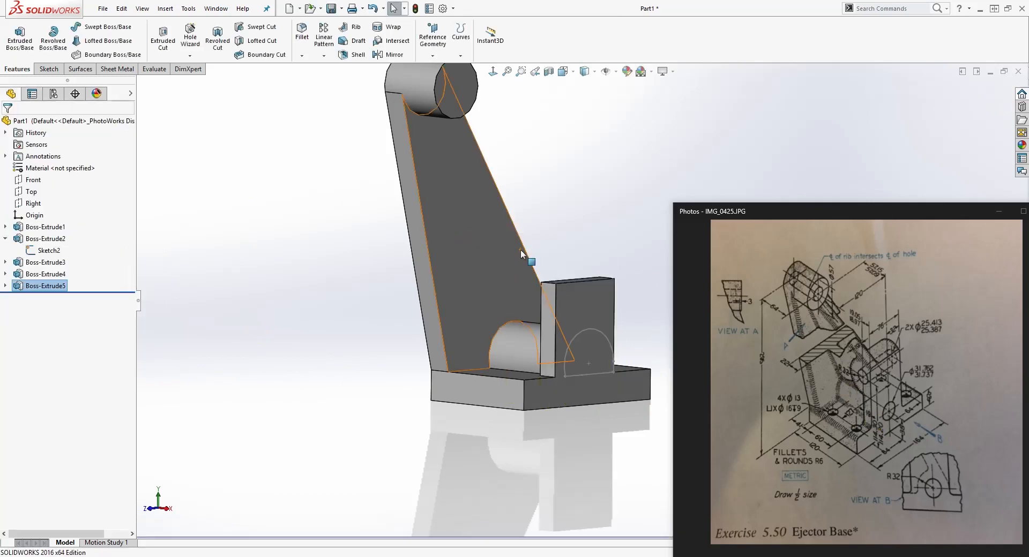
# - Start a sketch on the narrow vertical side face of the front upright, viewed straight on
pyautogui.scroll(-3, 596, 309)
pyautogui.scroll(2, 599, 311)
pyautogui.moveTo(599, 311); pyautogui.dragTo(549, 378, button='middle')
pyautogui.scroll(-5, 549, 377)
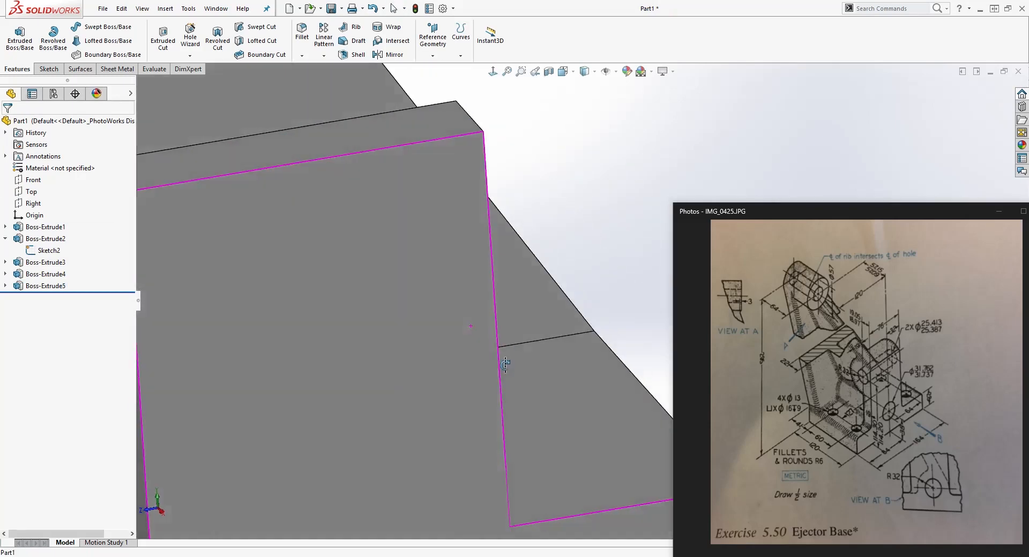
pyautogui.scroll(5, 505, 364)
pyautogui.moveTo(510, 356); pyautogui.dragTo(485, 283, button='middle')
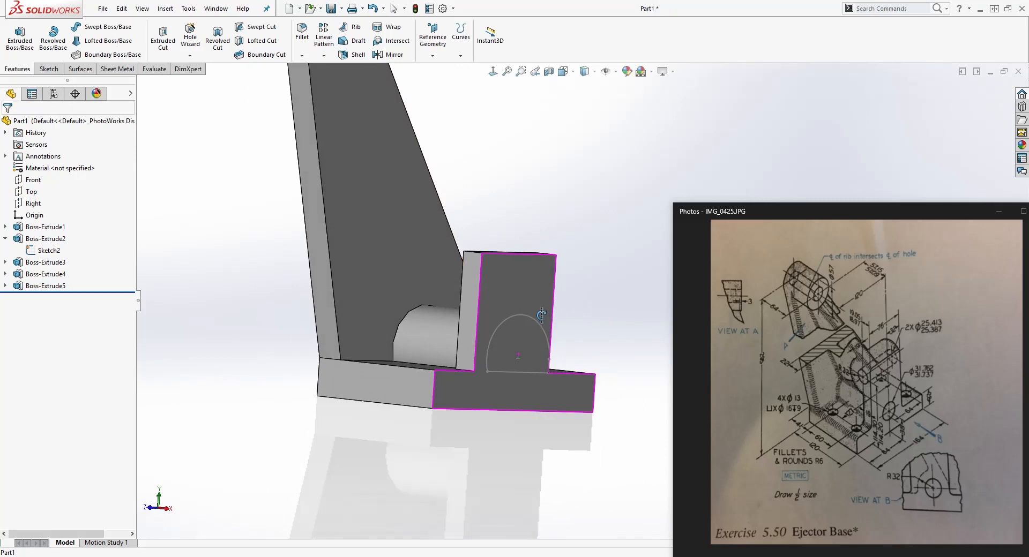
pyautogui.click(473, 273)
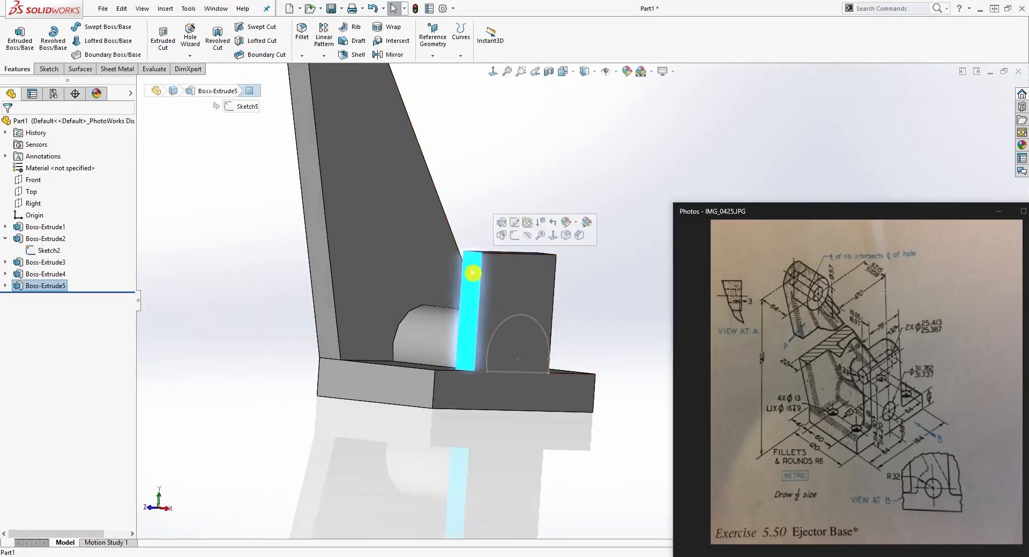
pyautogui.click(47, 68)
pyautogui.click(24, 45)
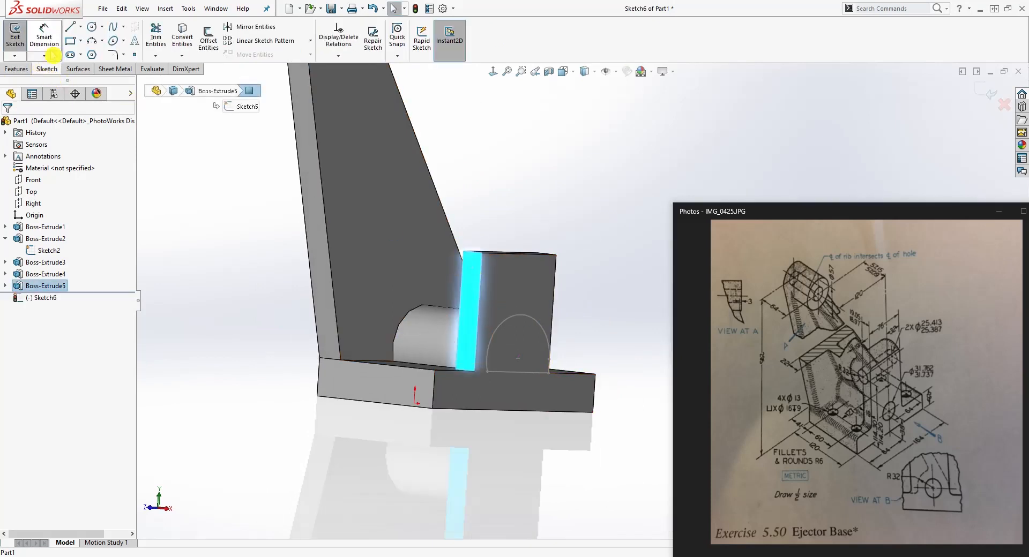
pyautogui.click(493, 72)
pyautogui.scroll(4, 567, 356)
pyautogui.scroll(-1, 638, 328)
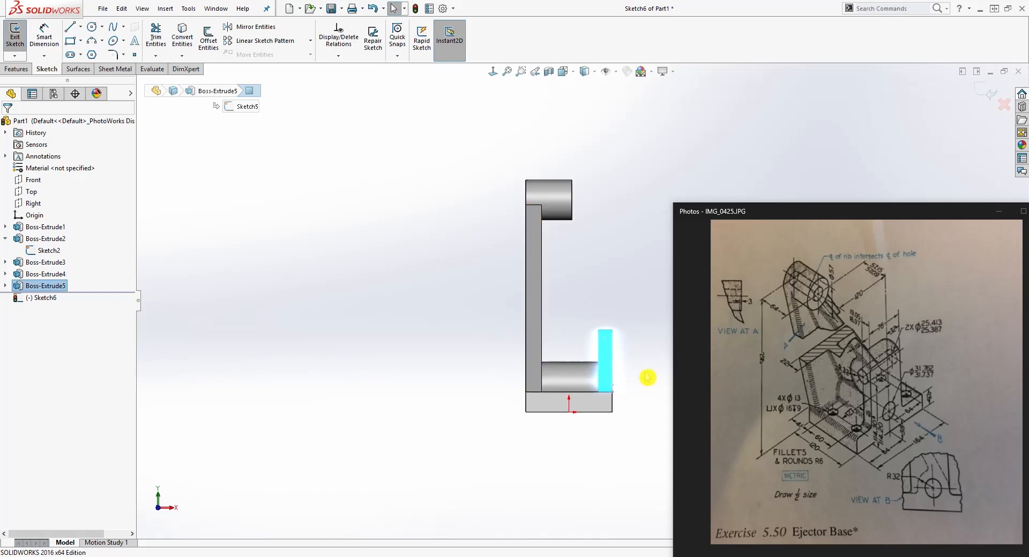
pyautogui.scroll(-5, 648, 378)
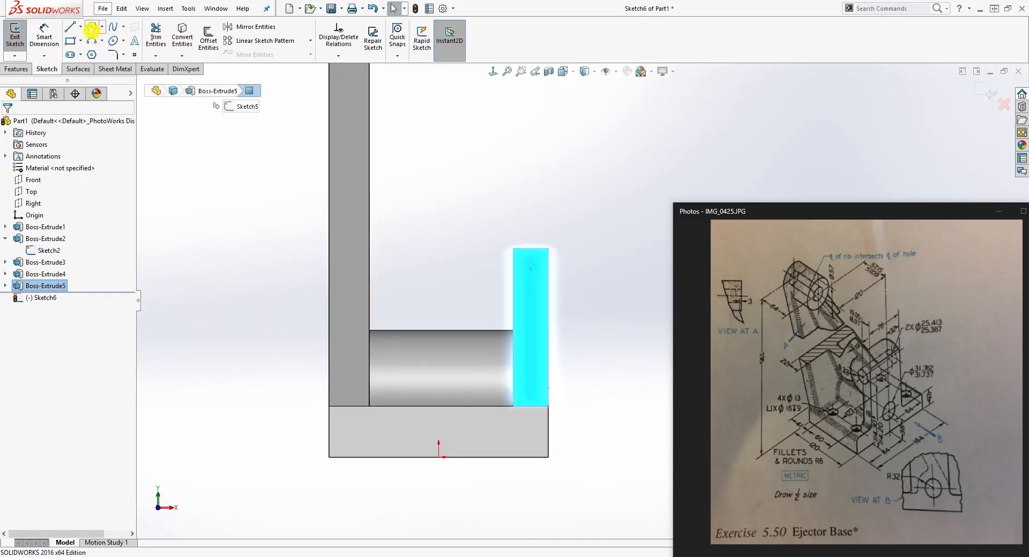
# - Sketch a circle centred on the top edge of the front upright's side face, slightly off the edge's midpoint
pyautogui.click(92, 27)
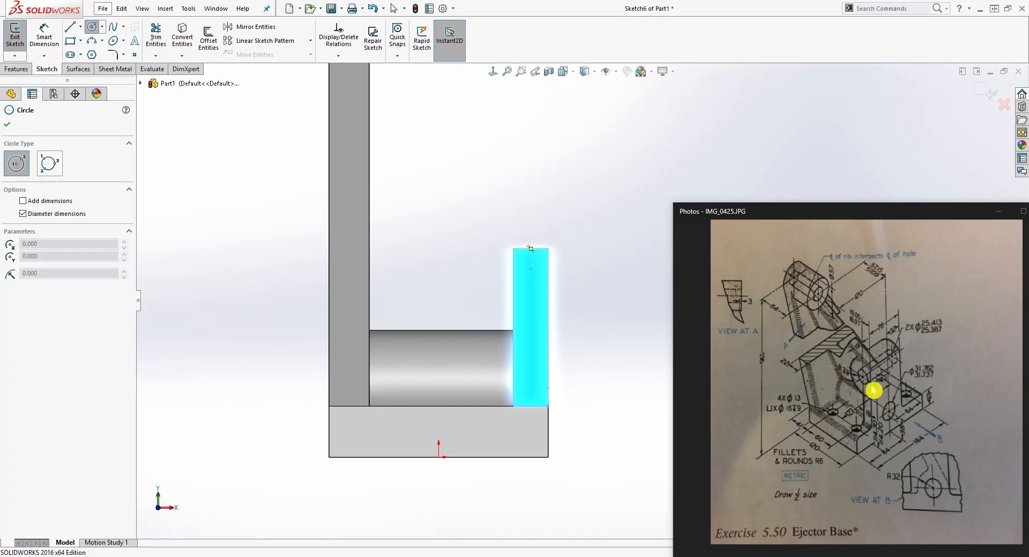
pyautogui.scroll(-3, 559, 273)
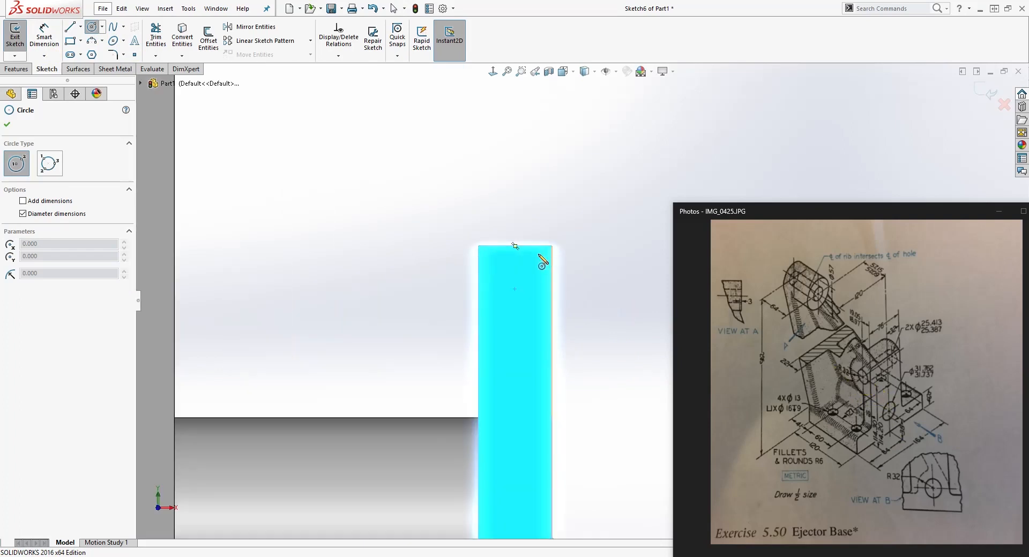
pyautogui.press('Escape')
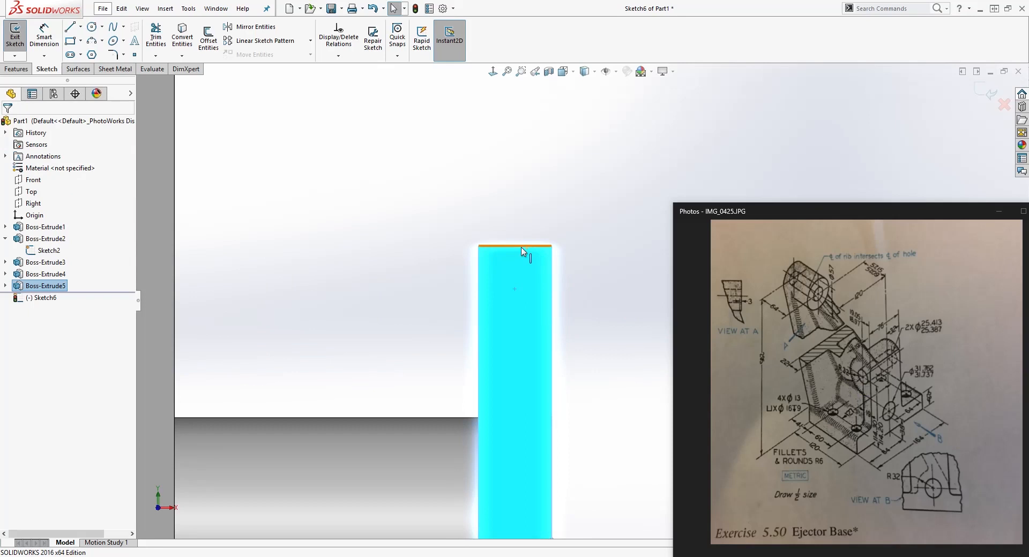
pyautogui.click(92, 30)
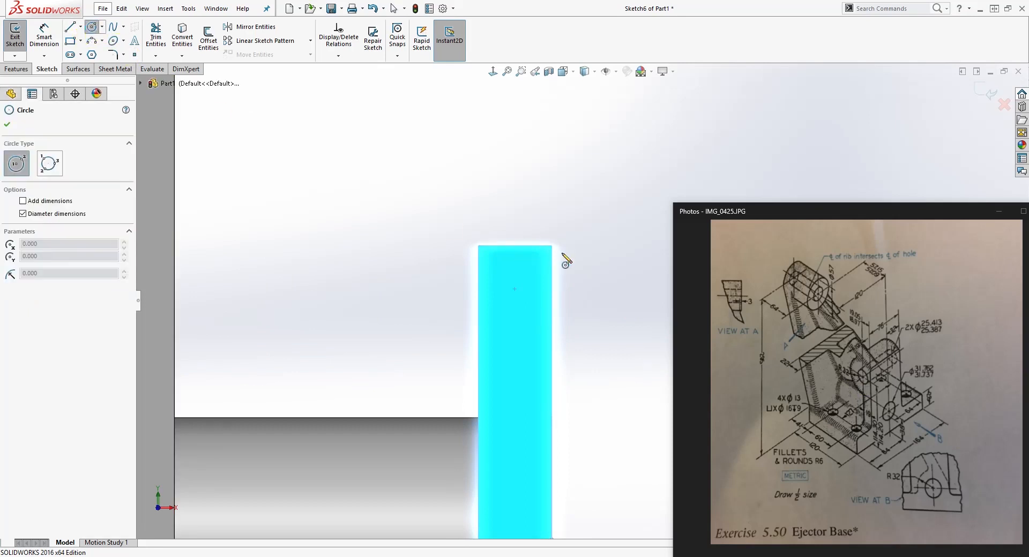
pyautogui.click(530, 246)
pyautogui.click(542, 175)
pyautogui.press('Escape')
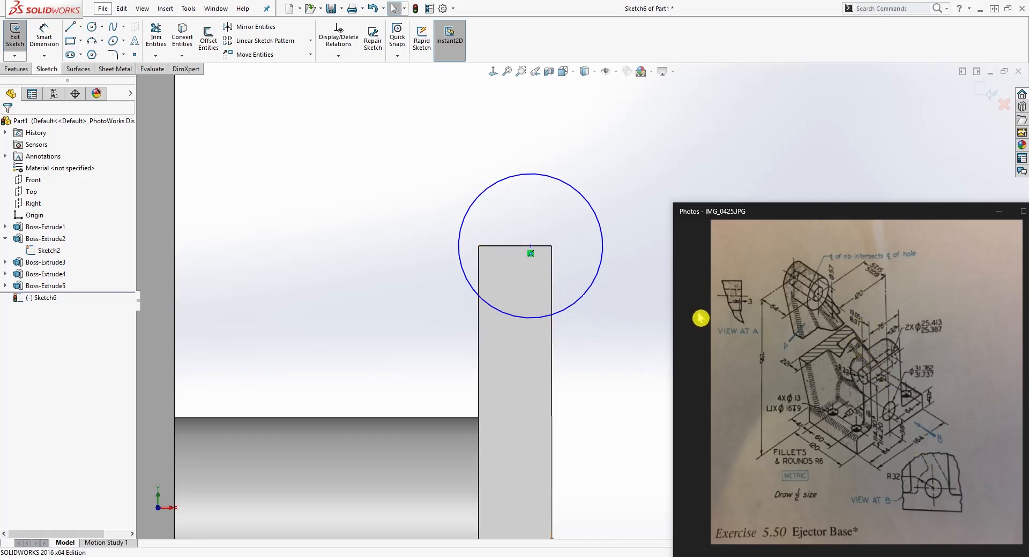
# - Move the circle's centre along the upright's top edge to about 15.5 mm from the outer vertical edge
pyautogui.moveTo(607, 433); pyautogui.dragTo(602, 389, button='right')
pyautogui.click(531, 246)
pyautogui.click(531, 247)
pyautogui.press('Escape')
pyautogui.moveTo(531, 248); pyautogui.dragTo(492, 246)
# - Dimension the distance from the circle's centre to the upright's outer vertical edge as (19.05+18.97)/2 mm
pyautogui.moveTo(577, 416); pyautogui.dragTo(574, 375, button='right')
pyautogui.click(493, 247)
pyautogui.click(552, 265)
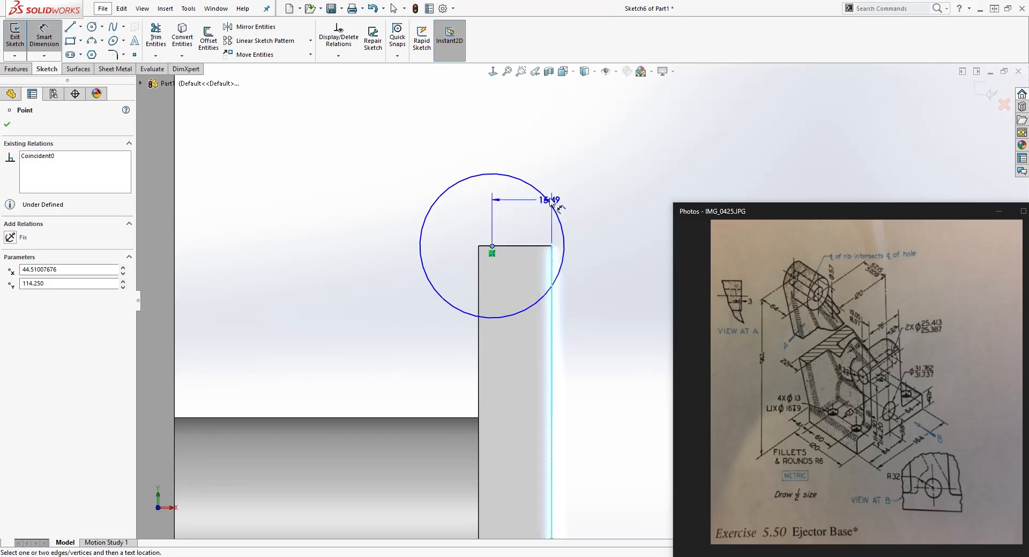
pyautogui.click(531, 142)
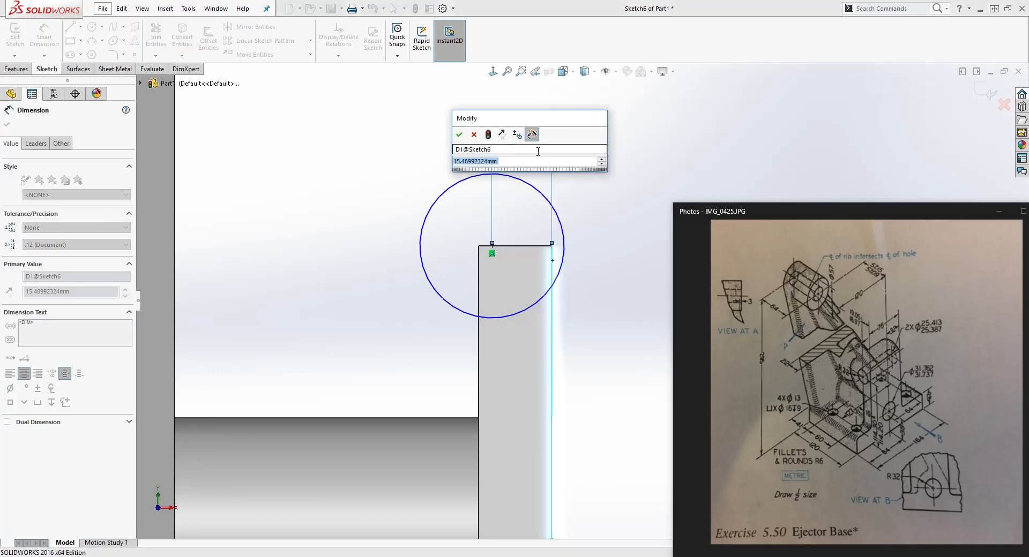
pyautogui.write('(19')
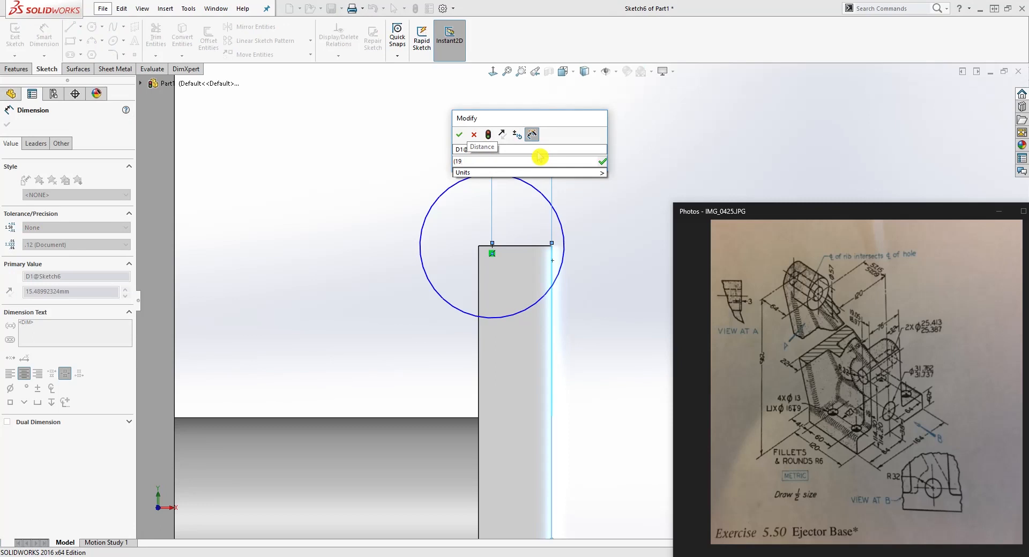
pyautogui.write('.05+')
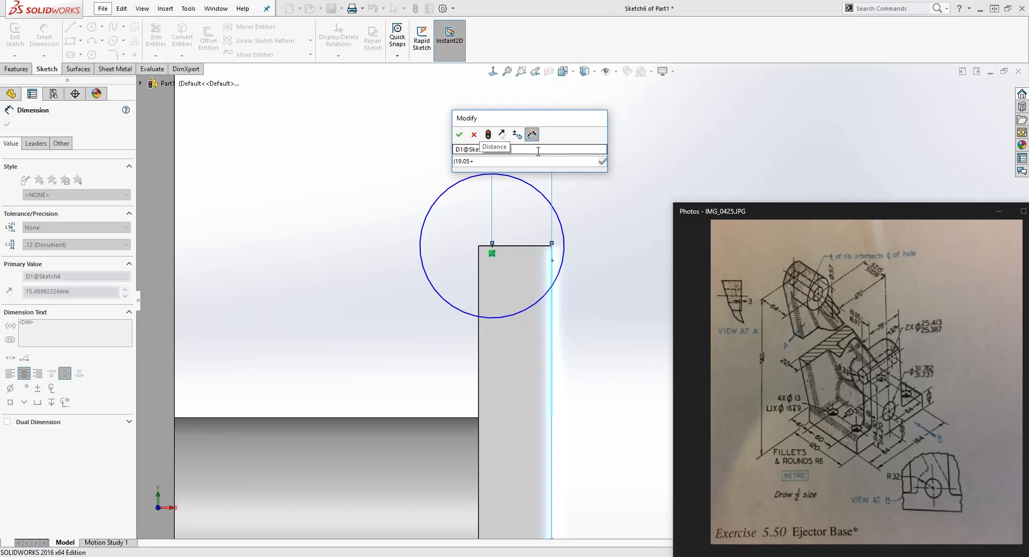
pyautogui.write('18.97')
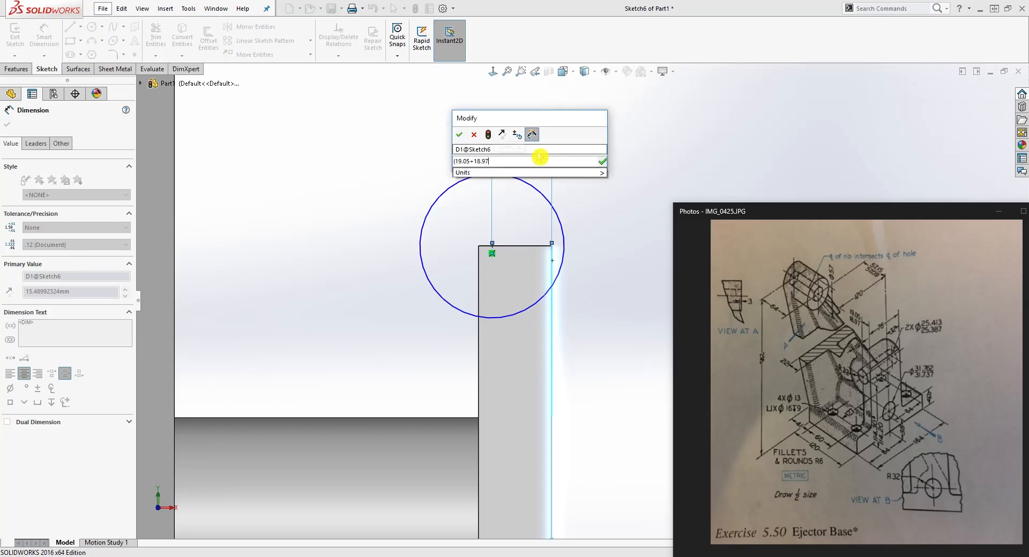
pyautogui.write(')/2')
pyautogui.press('Return')
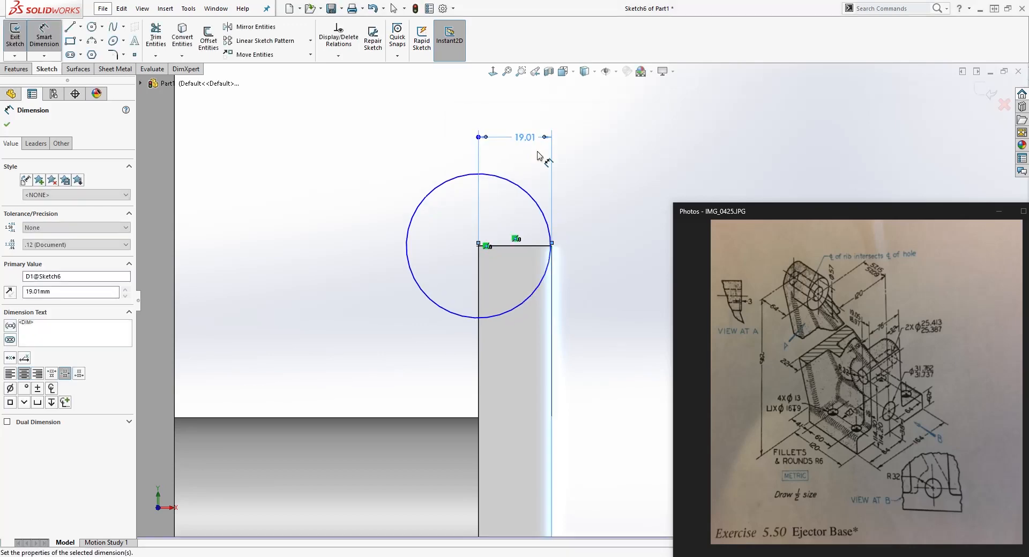
# - Enlarge the circle and dimension its diameter as 64 mm
pyautogui.moveTo(489, 176)
pyautogui.mouseDown()
pyautogui.moveTo(489, 147)
pyautogui.moveTo(486, 159)
pyautogui.mouseUp()
pyautogui.moveTo(572, 340); pyautogui.dragTo(568, 300, button='right')
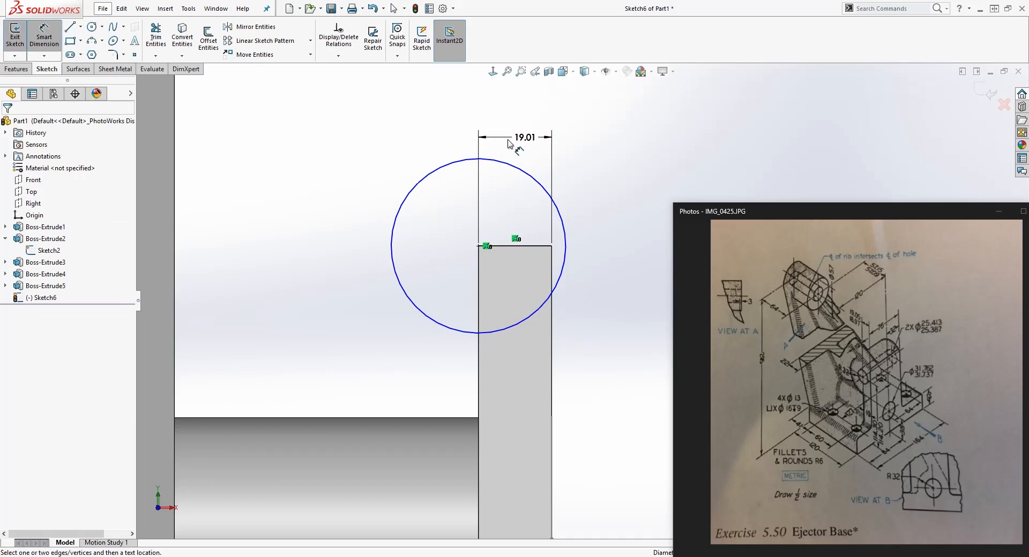
pyautogui.click(518, 170)
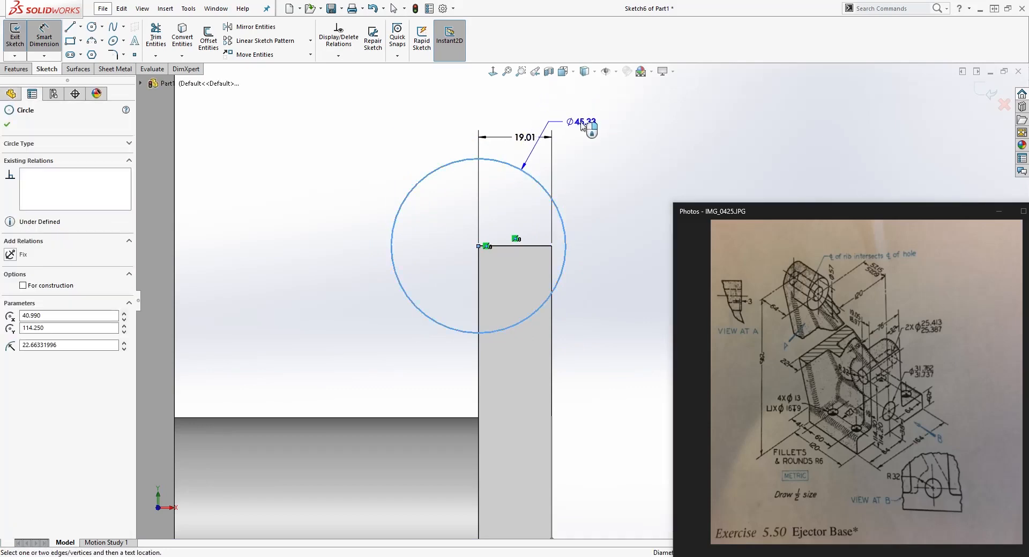
pyautogui.click(581, 128)
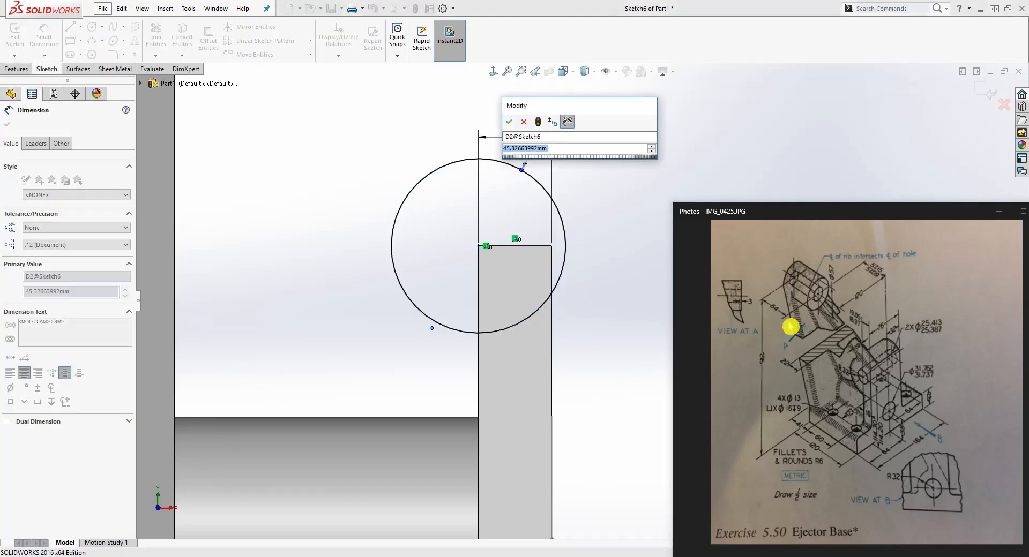
pyautogui.write('64')
pyautogui.press('Return')
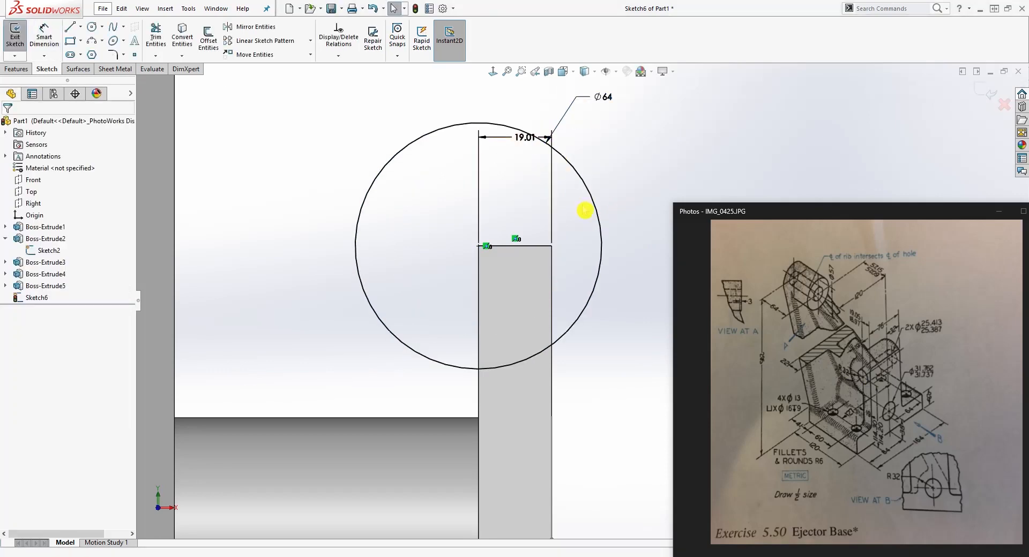
# - Draw a vertical line about 55 mm long across the circle's outer side and make it collinear with the upright's outer edge
pyautogui.press('l')
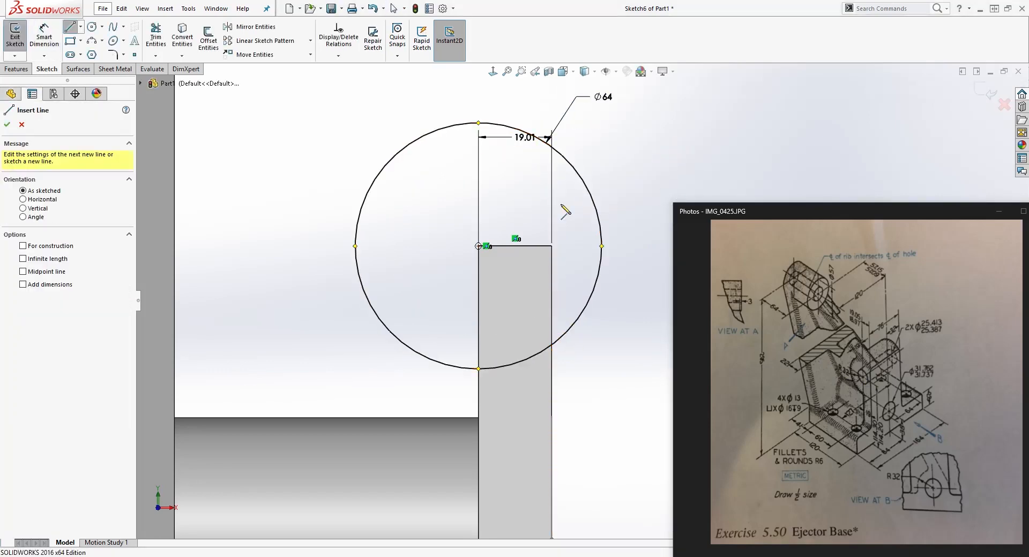
pyautogui.click(579, 142)
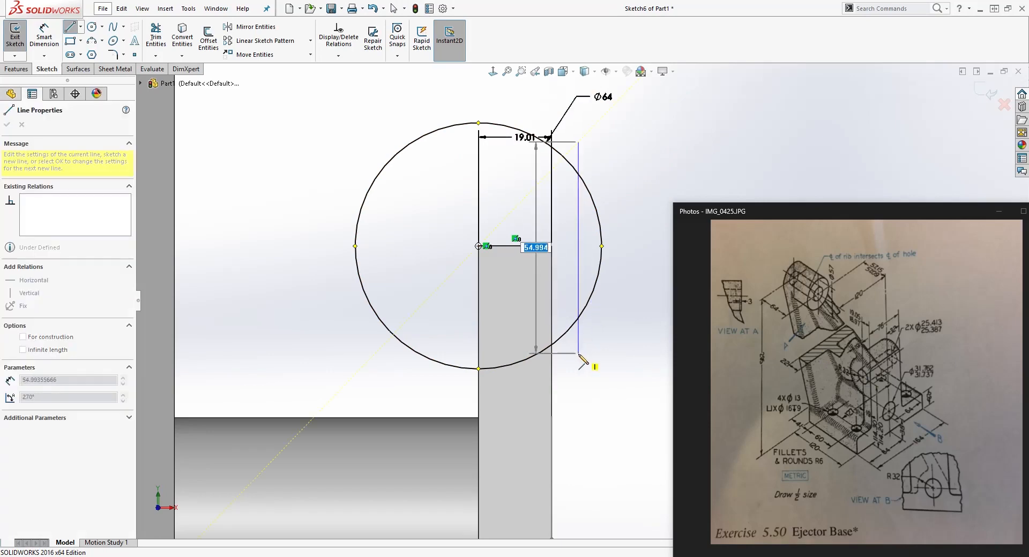
pyautogui.press('Escape')
pyautogui.click(578, 298)
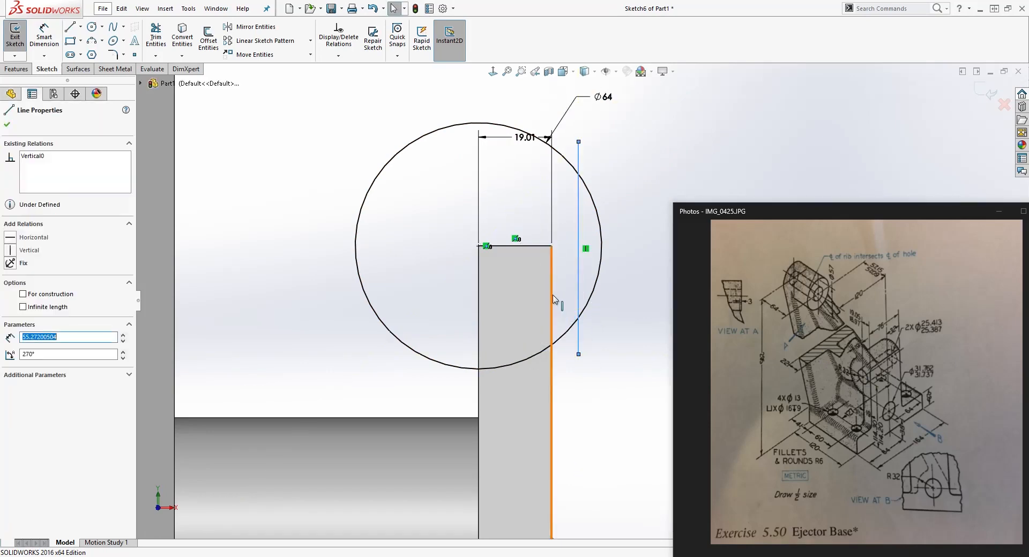
pyautogui.keyDown('ctrl'); pyautogui.click(552, 295); pyautogui.keyUp('ctrl')
pyautogui.click(11, 303)
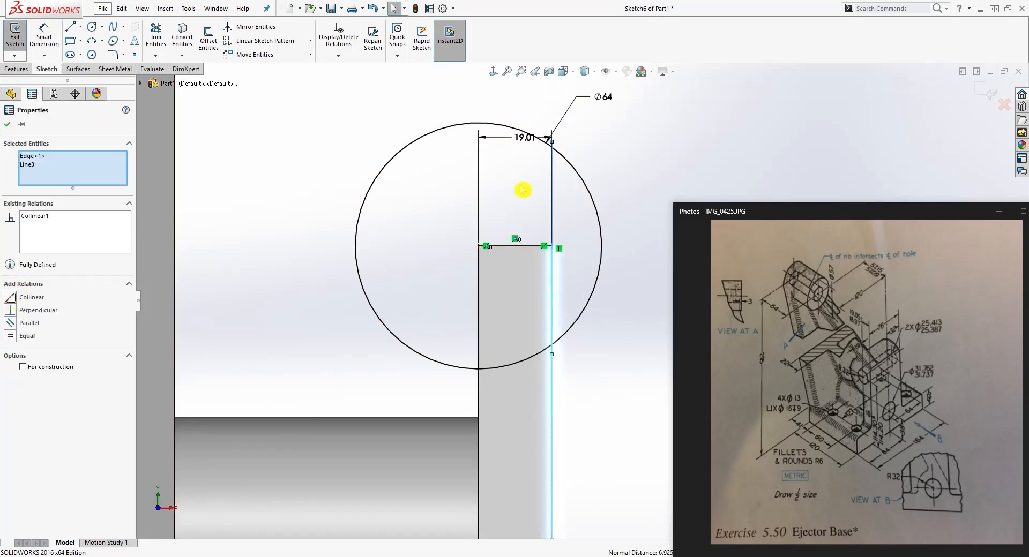
# - Trim away the circle's arc beyond the vertical line and the line ends that extend outside the circle
pyautogui.click(525, 188)
pyautogui.scroll(-4, 585, 149)
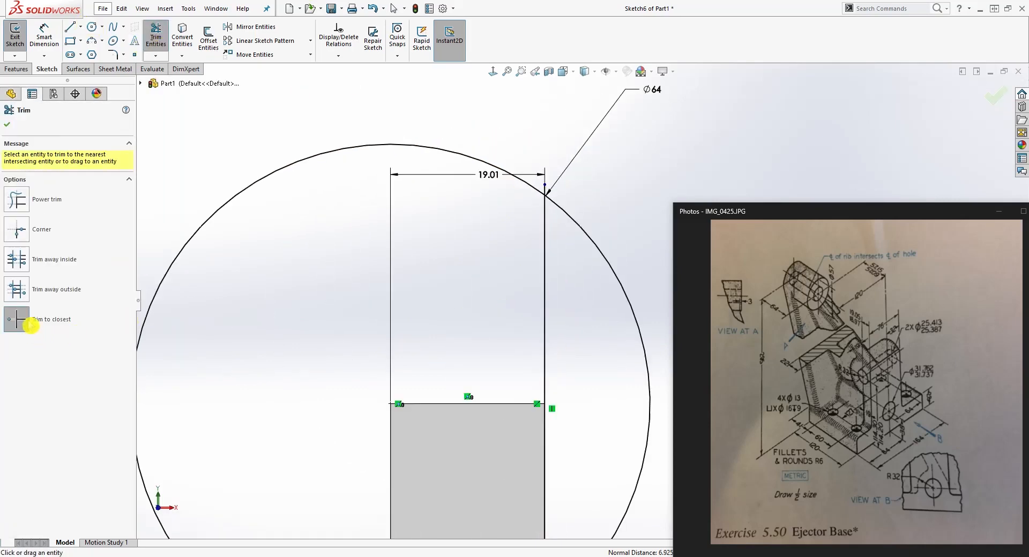
pyautogui.click(585, 230)
pyautogui.scroll(4, 594, 375)
pyautogui.scroll(-4, 568, 424)
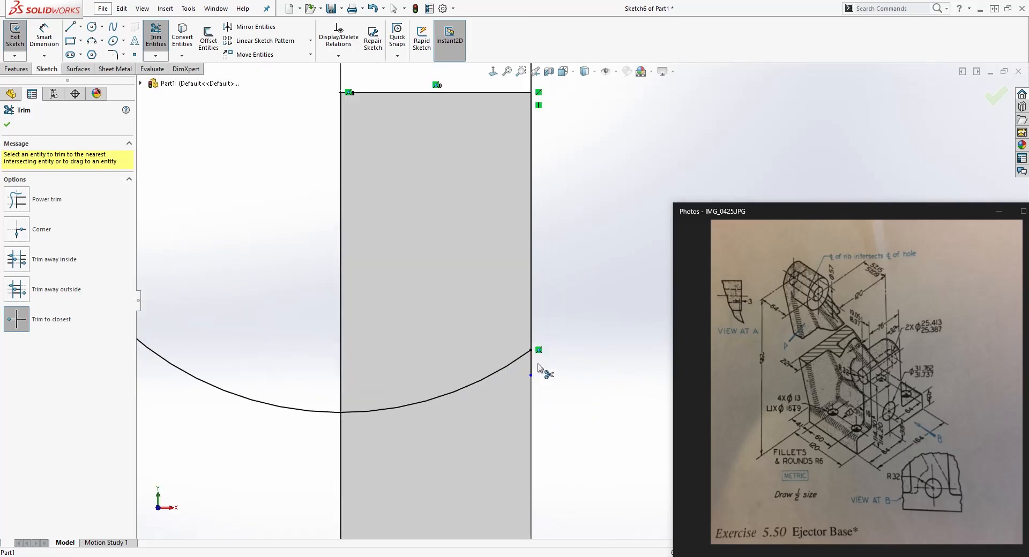
pyautogui.click(532, 371)
pyautogui.scroll(5, 533, 372)
pyautogui.press('Escape')
pyautogui.scroll(2, 548, 163)
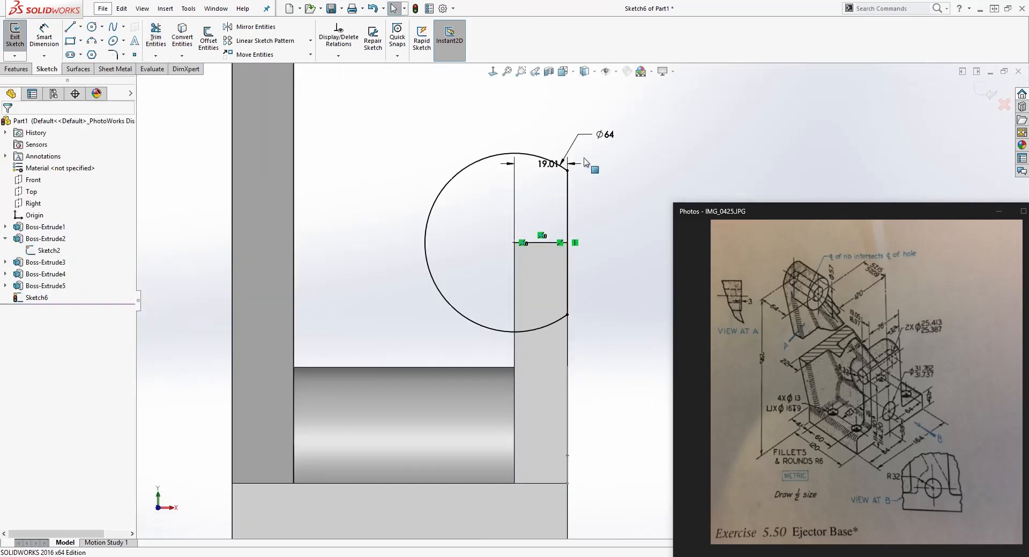
# - Begin extruding the 64 mm rounded boss profile, with the direction reversed so that it runs along the front upright
pyautogui.scroll(-1, 585, 160)
pyautogui.moveTo(541, 177); pyautogui.dragTo(533, 196)
pyautogui.click(557, 212)
pyautogui.moveTo(509, 199); pyautogui.dragTo(476, 214, button='middle')
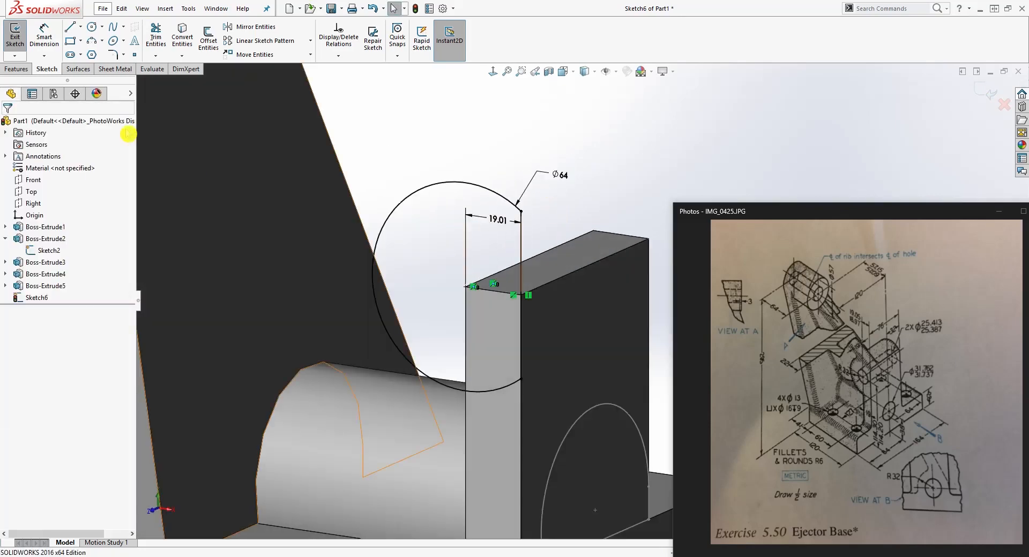
pyautogui.click(16, 69)
pyautogui.click(20, 40)
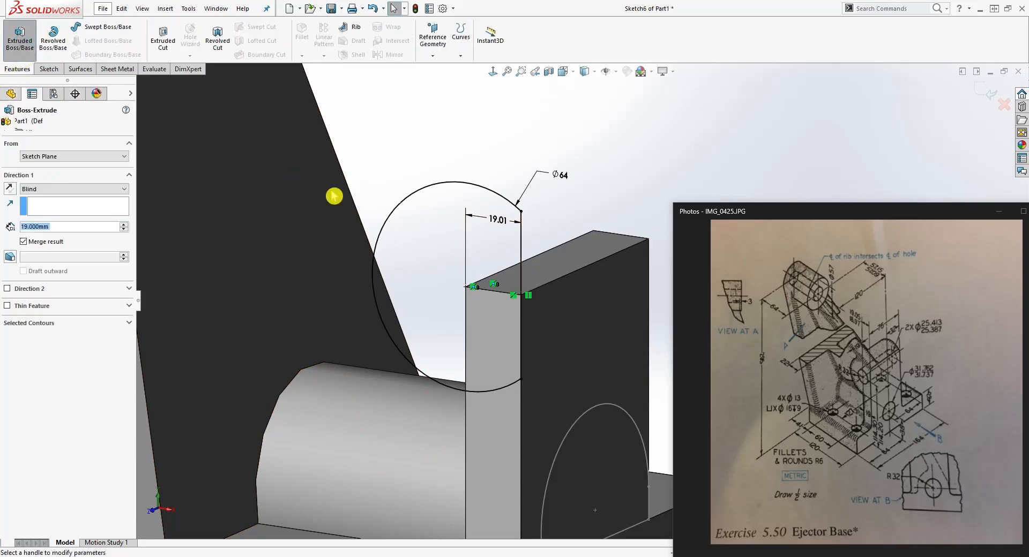
pyautogui.click(96, 206)
pyautogui.click(9, 189)
pyautogui.moveTo(288, 260); pyautogui.dragTo(246, 276, button='middle')
pyautogui.scroll(-2, 207, 280)
pyautogui.doubleClick(74, 227)
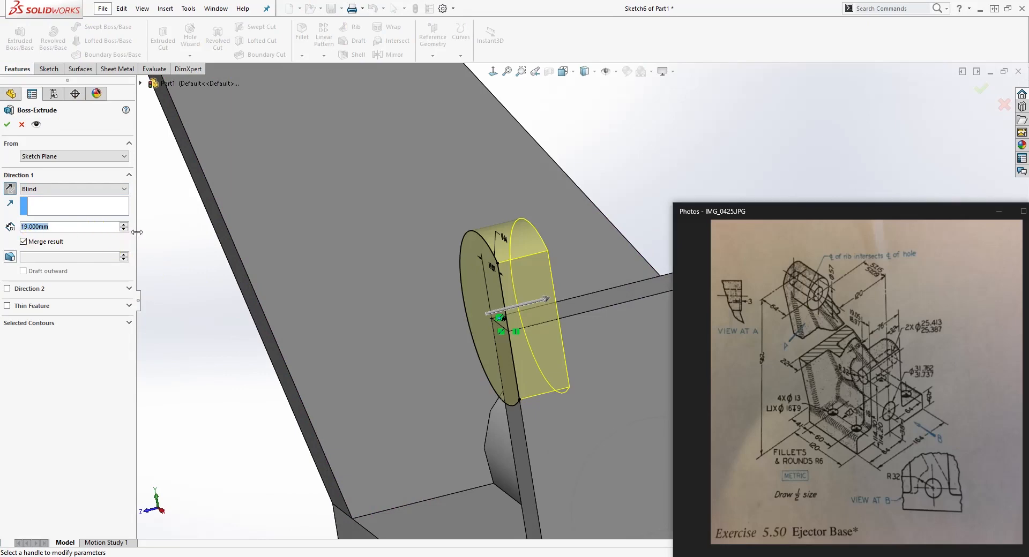
pyautogui.moveTo(424, 241)
pyautogui.mouseDown(button='middle')
pyautogui.moveTo(407, 224)
pyautogui.moveTo(436, 241)
pyautogui.mouseUp(button='middle')
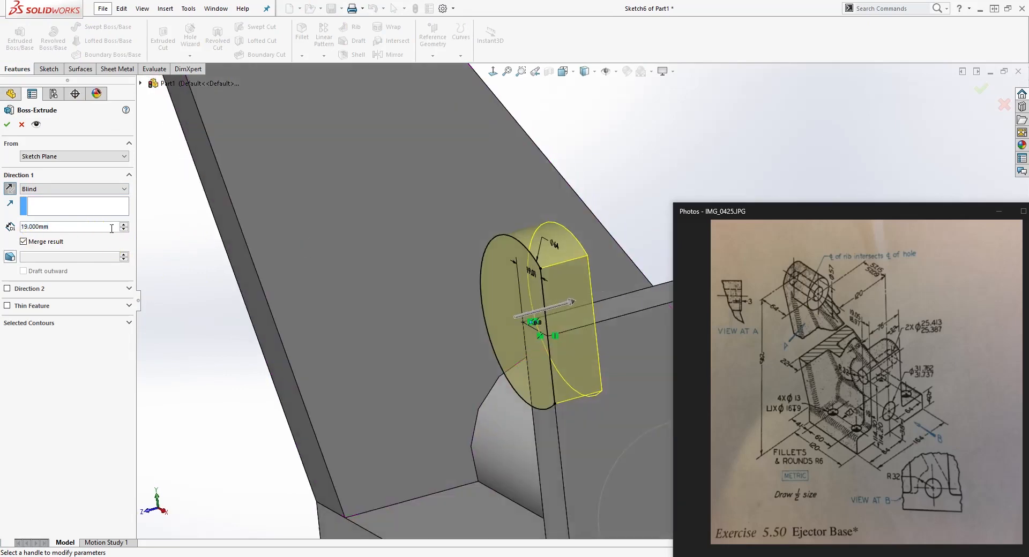
# - End the boss extrusion Up To Surface at the front upright's opposite side face and complete it
pyautogui.click(91, 189)
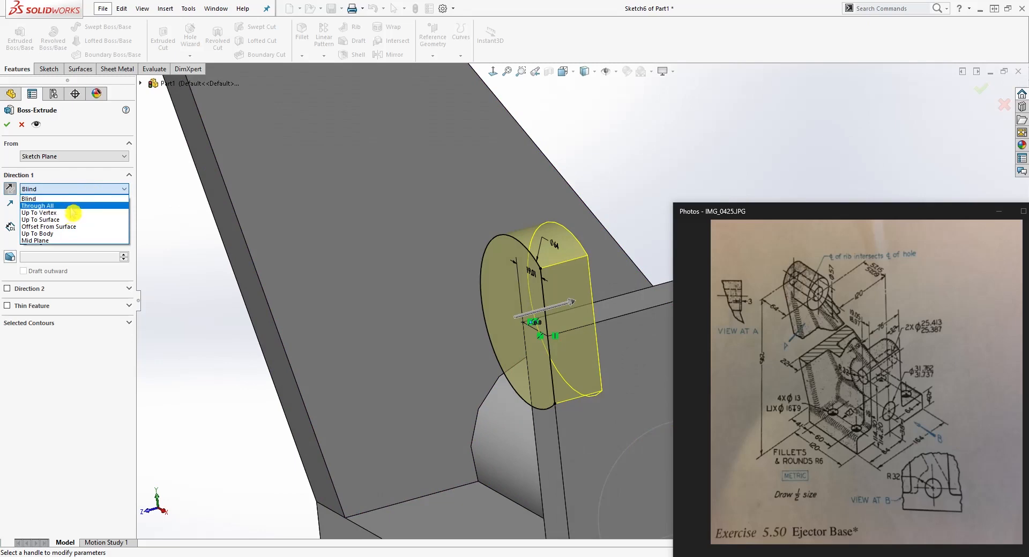
pyautogui.click(59, 220)
pyautogui.scroll(3, 200, 253)
pyautogui.moveTo(200, 253); pyautogui.dragTo(382, 249, button='middle')
pyautogui.click(528, 303)
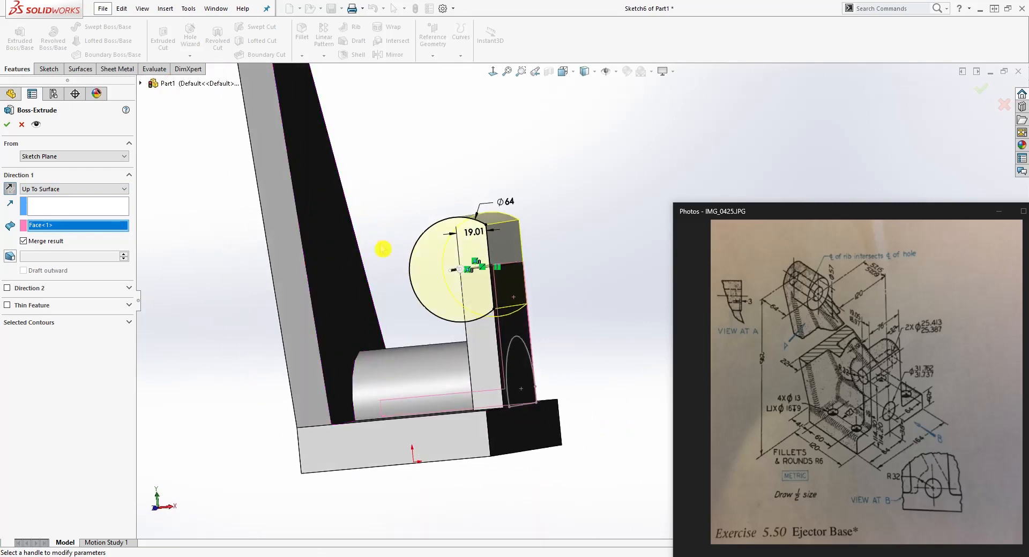
pyautogui.click(8, 125)
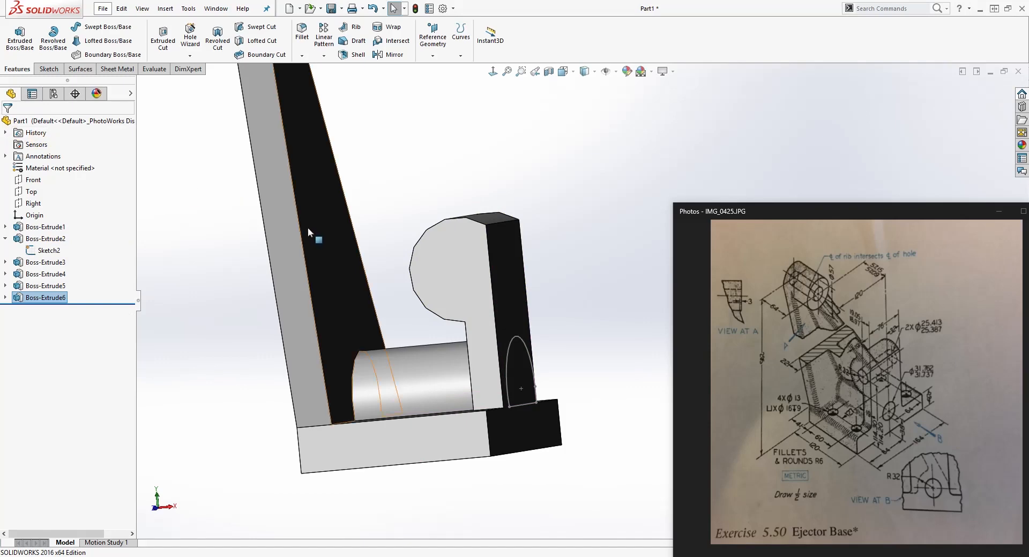
# - Start a sketch on the tall tapered support's face towards the front upright and view it normal to the plane
pyautogui.moveTo(308, 227)
pyautogui.mouseDown(button='middle')
pyautogui.moveTo(299, 229)
pyautogui.moveTo(418, 306)
pyautogui.moveTo(523, 266)
pyautogui.moveTo(570, 284)
pyautogui.moveTo(574, 223)
pyautogui.moveTo(549, 259)
pyautogui.moveTo(543, 200)
pyautogui.moveTo(428, 207)
pyautogui.moveTo(559, 308)
pyautogui.moveTo(489, 285)
pyautogui.mouseUp(button='middle')
pyautogui.click(416, 195)
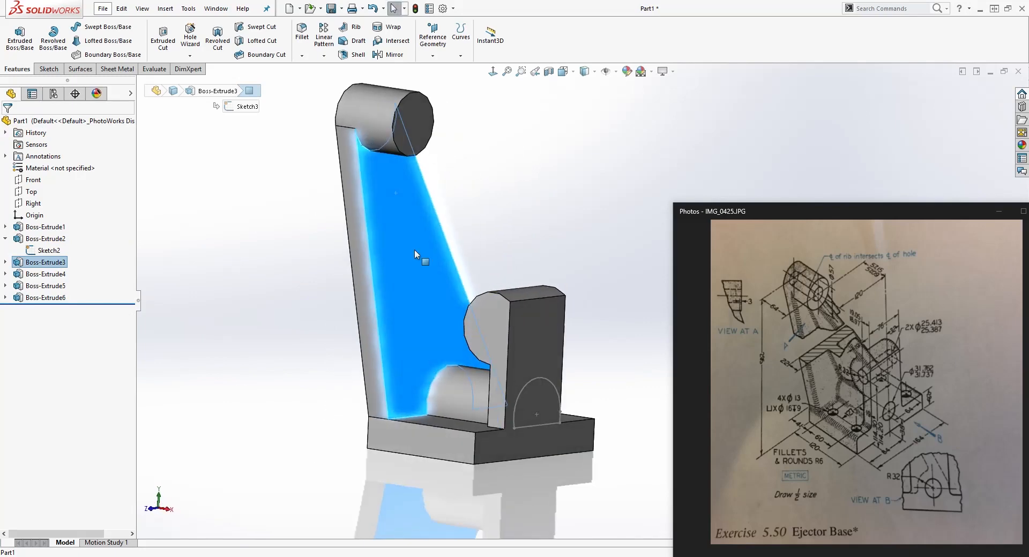
pyautogui.click(47, 69)
pyautogui.click(15, 38)
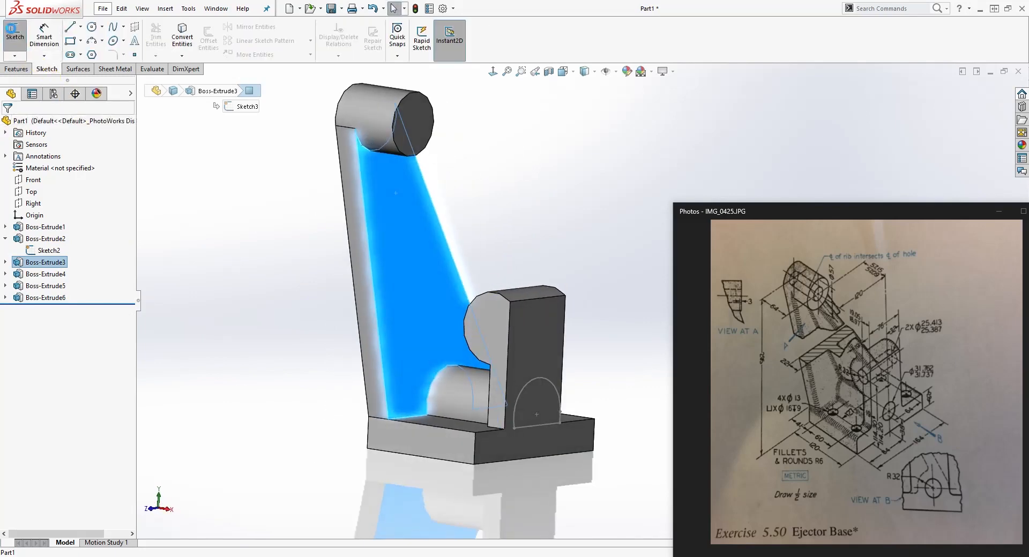
pyautogui.moveTo(523, 374)
pyautogui.mouseDown(button='middle')
pyautogui.moveTo(463, 385)
pyautogui.moveTo(437, 370)
pyautogui.mouseUp(button='middle')
pyautogui.click(493, 72)
pyautogui.scroll(4, 553, 330)
pyautogui.scroll(-4, 643, 351)
pyautogui.scroll(4, 643, 349)
pyautogui.scroll(-5, 644, 306)
pyautogui.scroll(3, 624, 293)
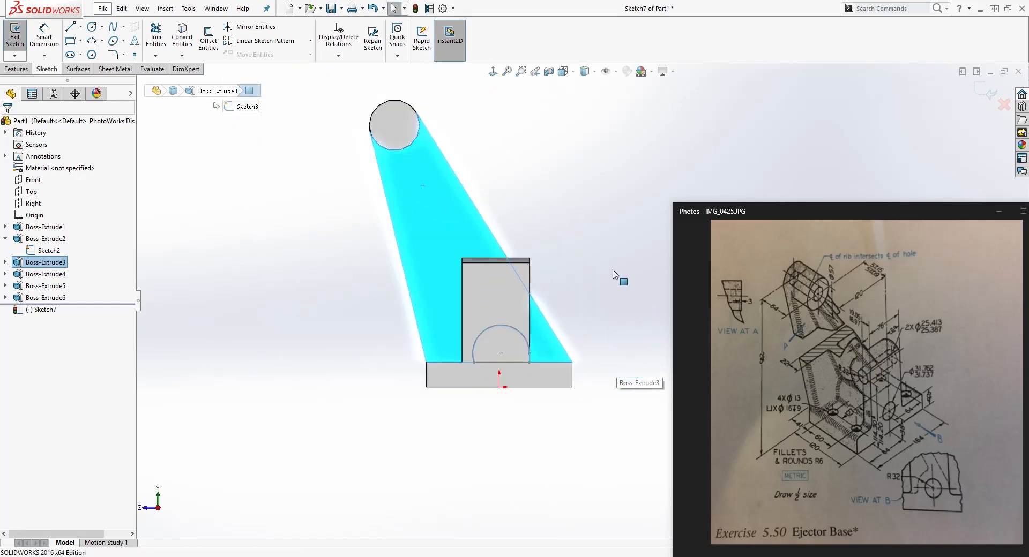
pyautogui.click(71, 45)
pyautogui.click(416, 142)
pyautogui.press('Escape')
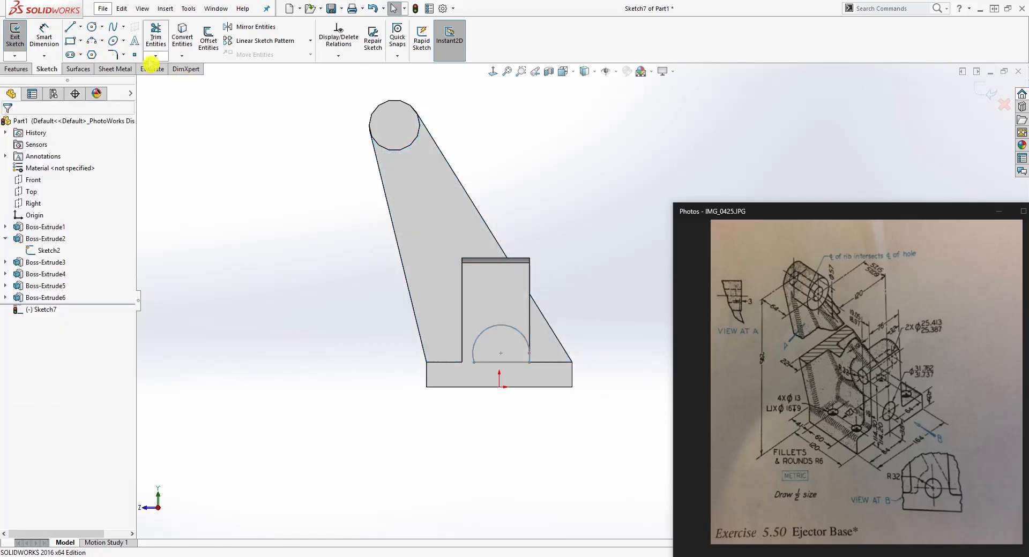
# - Draw a slanted 3 Point Corner Rectangle about 245 mm long and 37 mm wide, running down the tapered support below the cylindrical boss
pyautogui.click(81, 41)
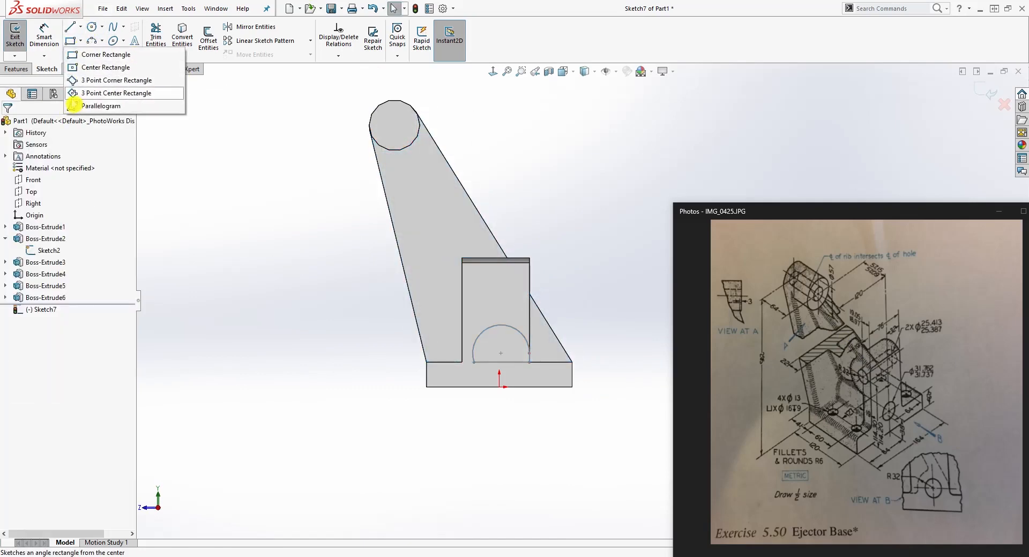
pyautogui.click(75, 81)
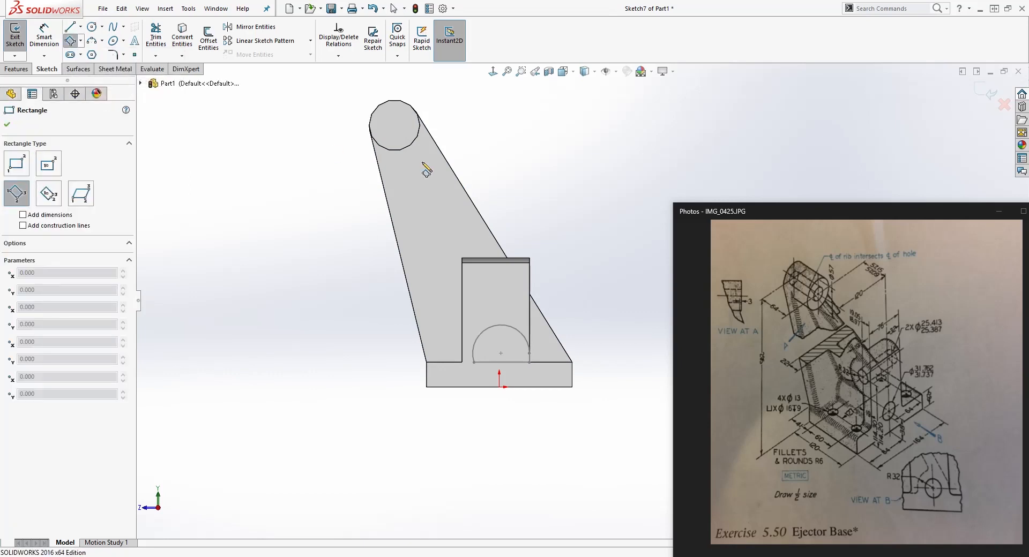
pyautogui.click(412, 157)
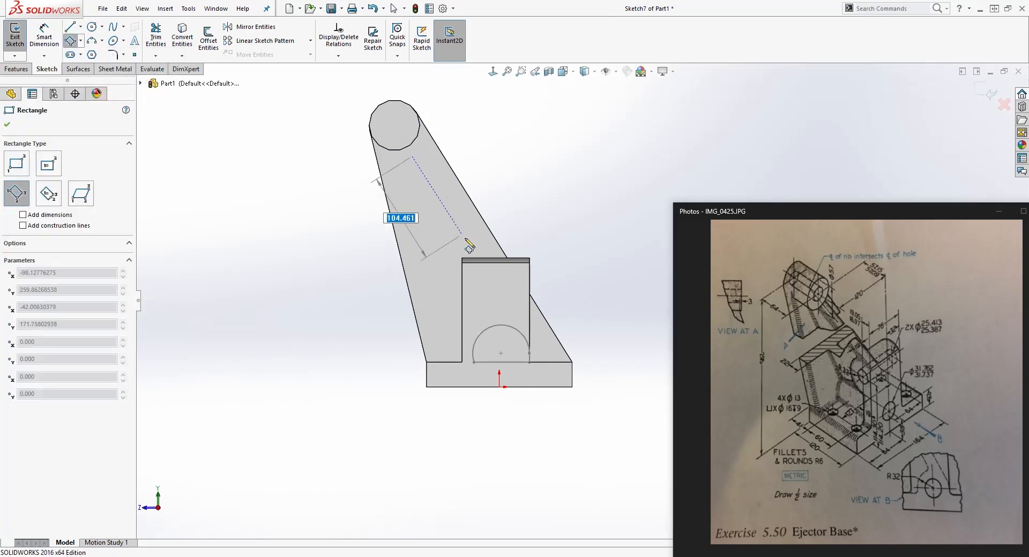
pyautogui.click(516, 349)
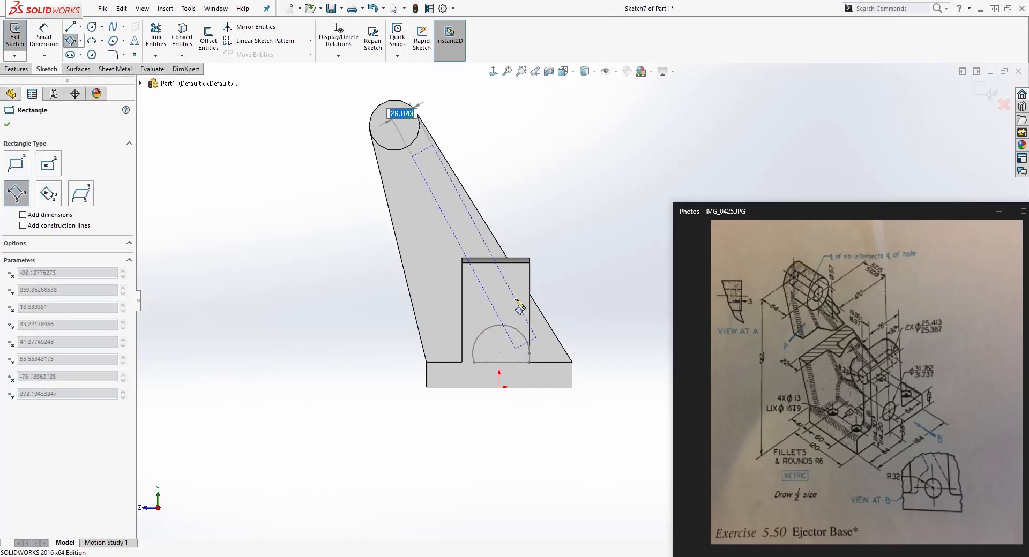
pyautogui.click(519, 308)
pyautogui.press('Escape')
pyautogui.scroll(-2, 410, 151)
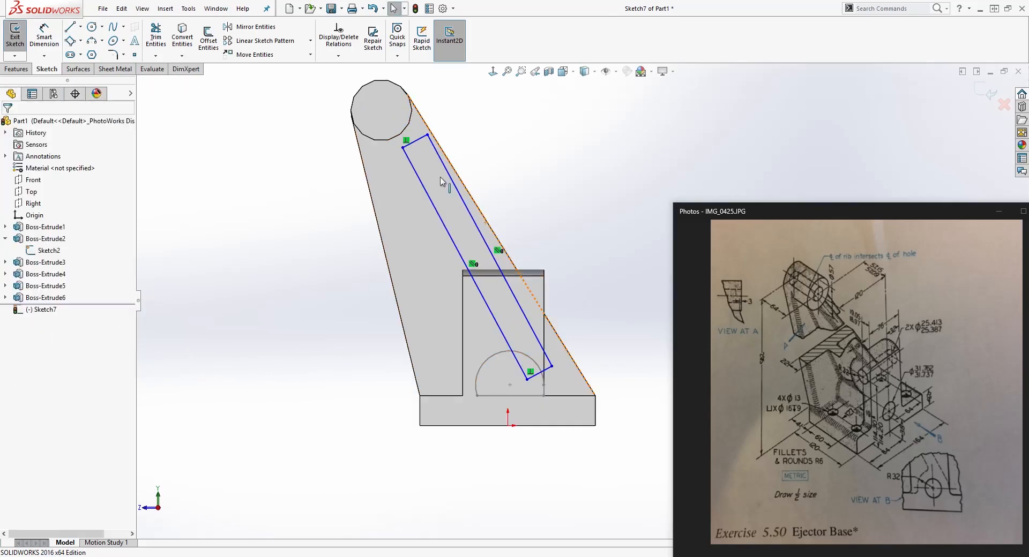
pyautogui.moveTo(403, 150)
pyautogui.mouseDown()
pyautogui.moveTo(383, 144)
pyautogui.moveTo(401, 147)
pyautogui.moveTo(394, 154)
pyautogui.mouseUp()
# - Draw a line between the midpoints of the rectangle's short sides and convert it to construction geometry
pyautogui.press('l')
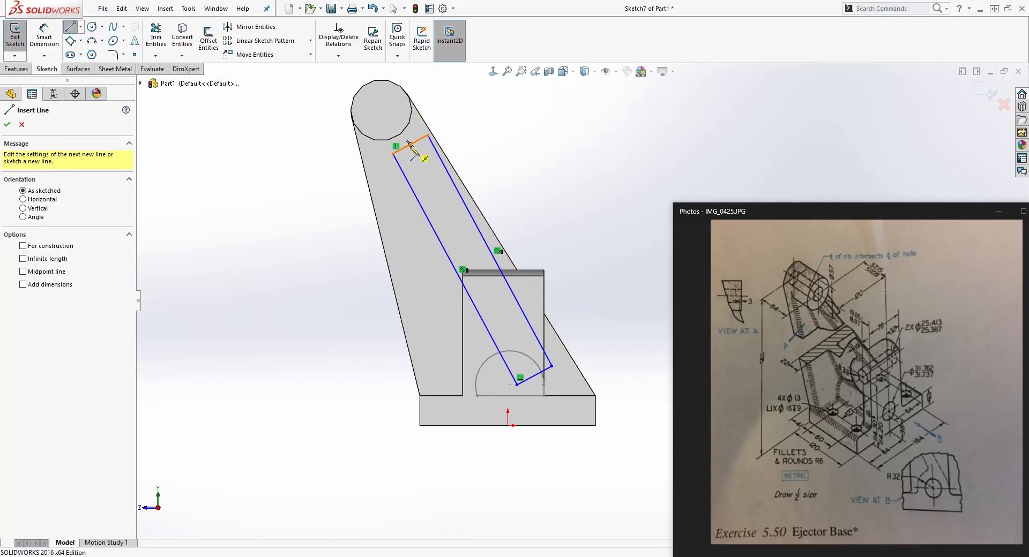
pyautogui.click(410, 143)
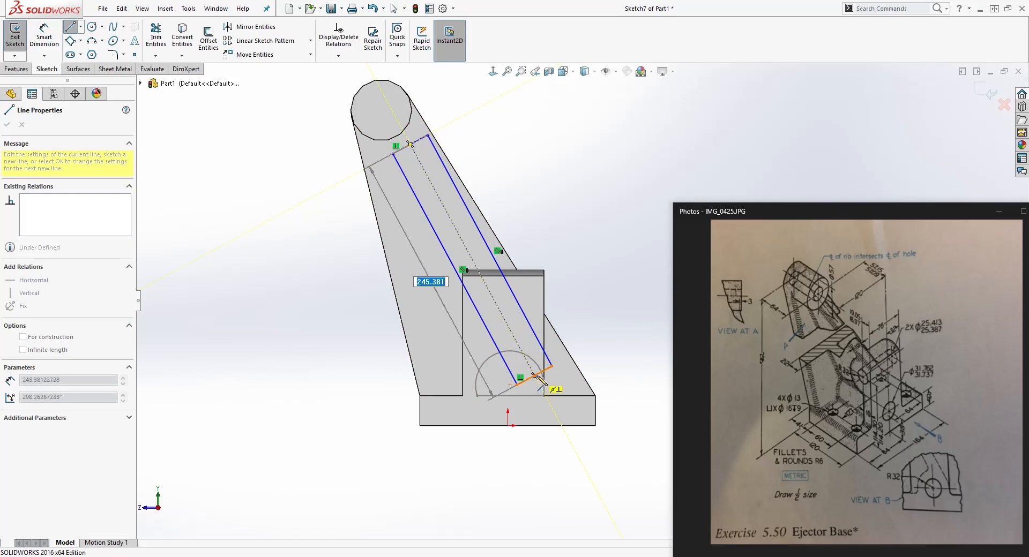
pyautogui.click(536, 376)
pyautogui.press('Escape')
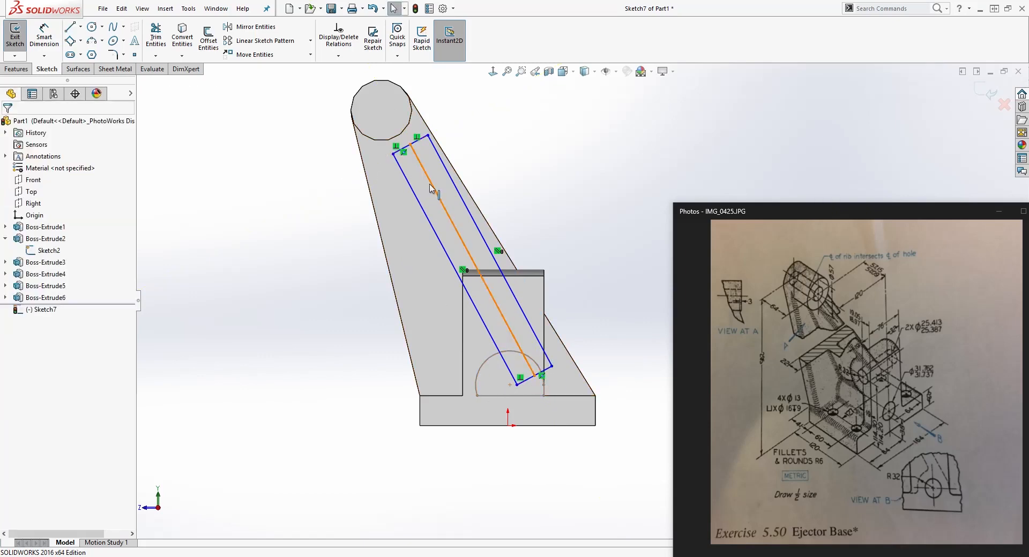
pyautogui.click(430, 190)
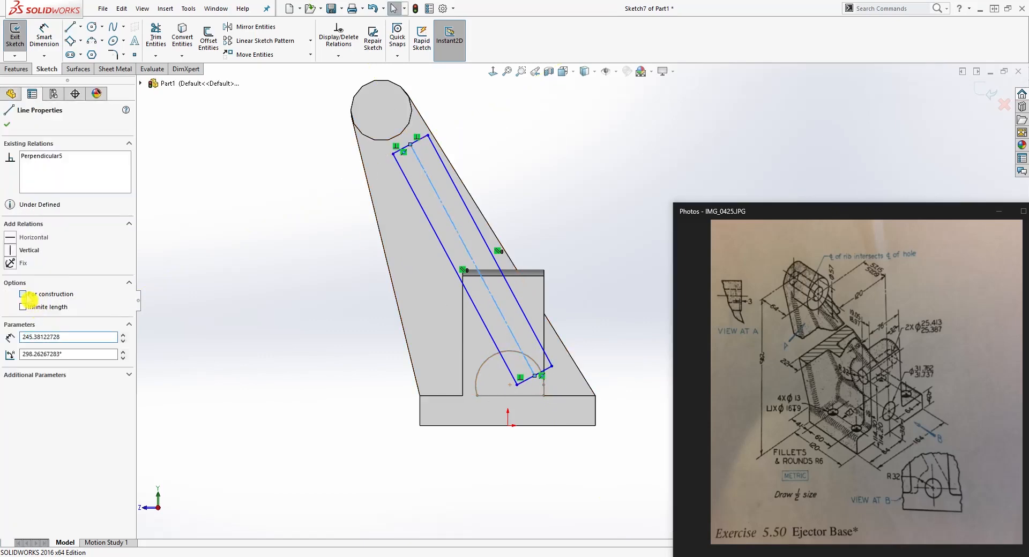
pyautogui.click(186, 228)
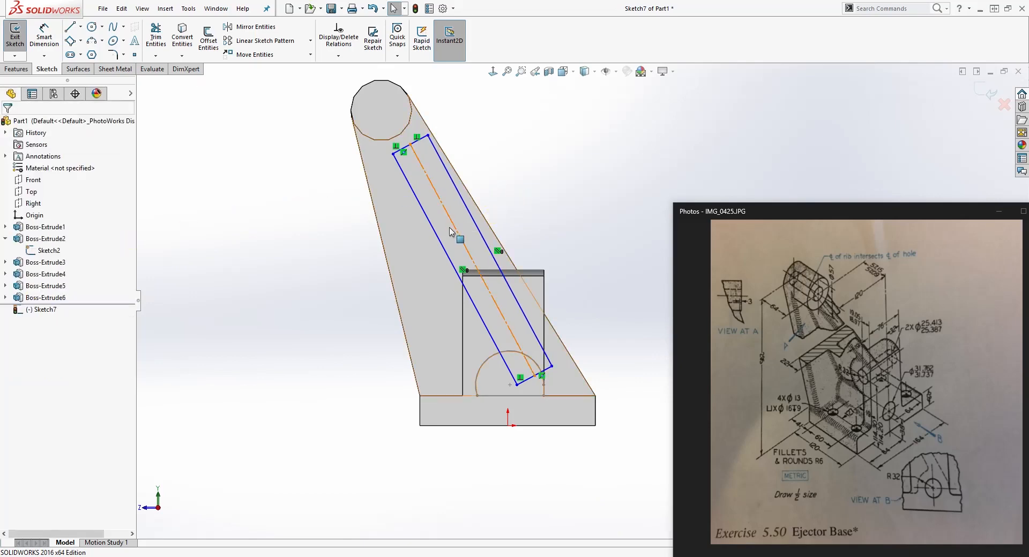
# - Make the rectangle's two long sides symmetric about the construction centreline
pyautogui.click(479, 231)
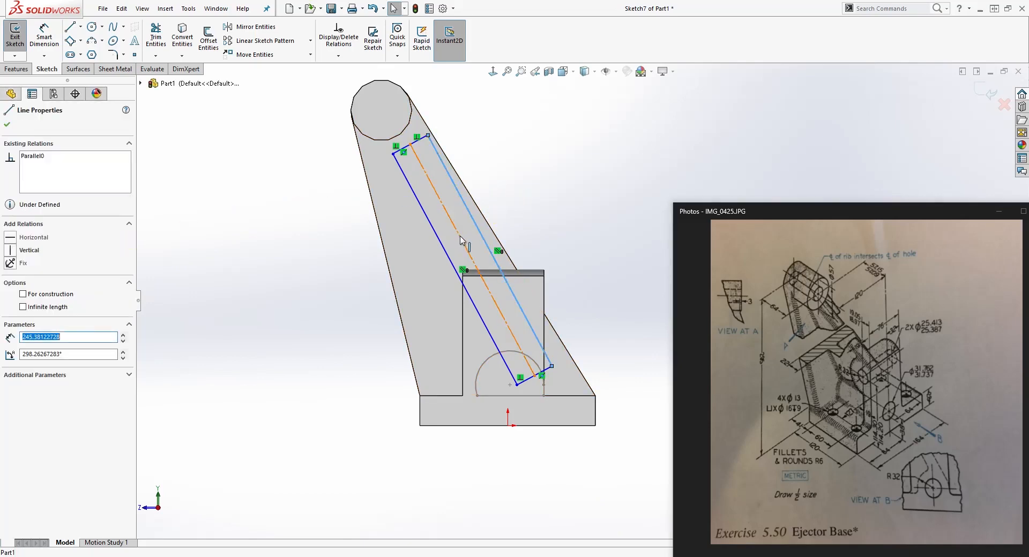
pyautogui.keyDown('ctrl'); pyautogui.click(465, 246); pyautogui.keyUp('ctrl')
pyautogui.keyDown('ctrl'); pyautogui.click(446, 254); pyautogui.keyUp('ctrl')
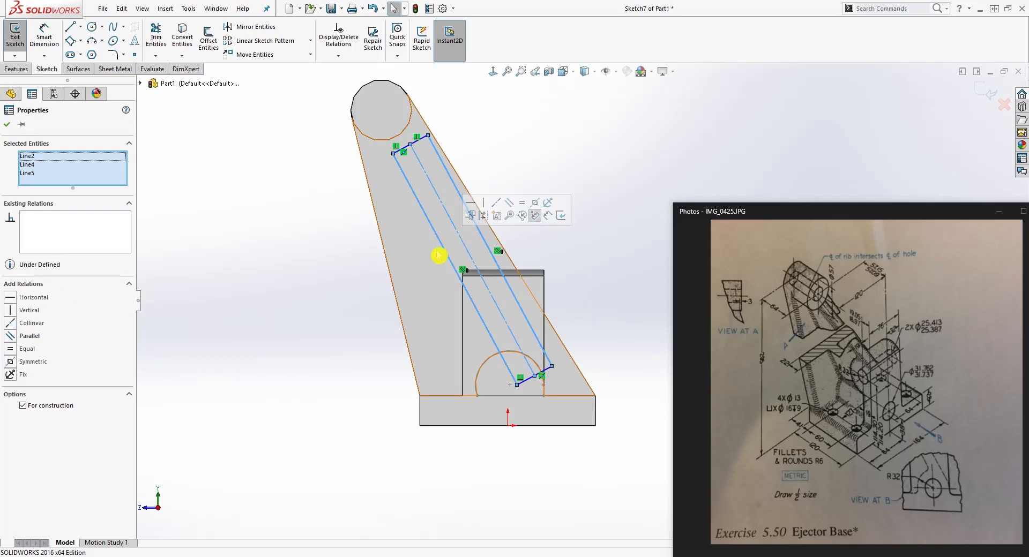
pyautogui.click(11, 363)
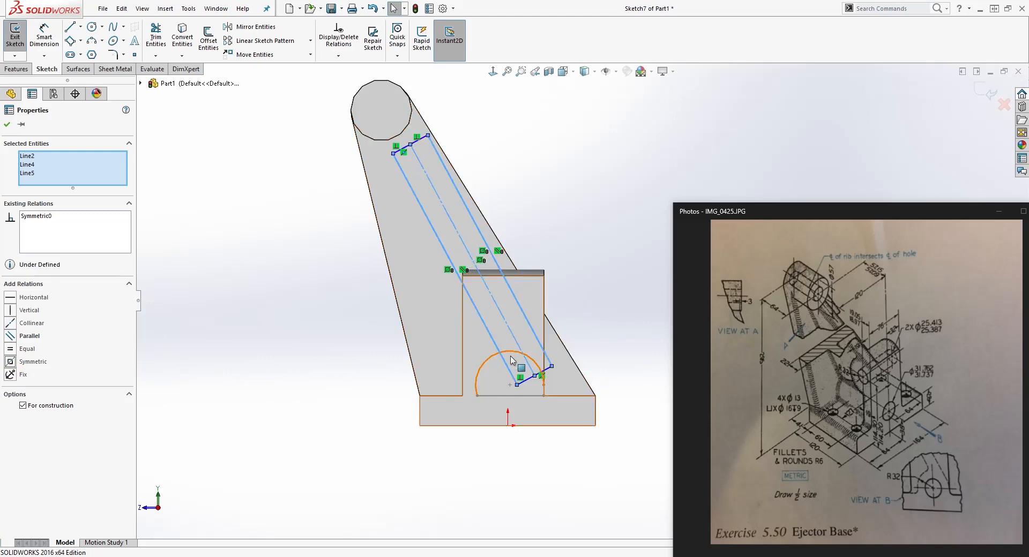
pyautogui.click(472, 185)
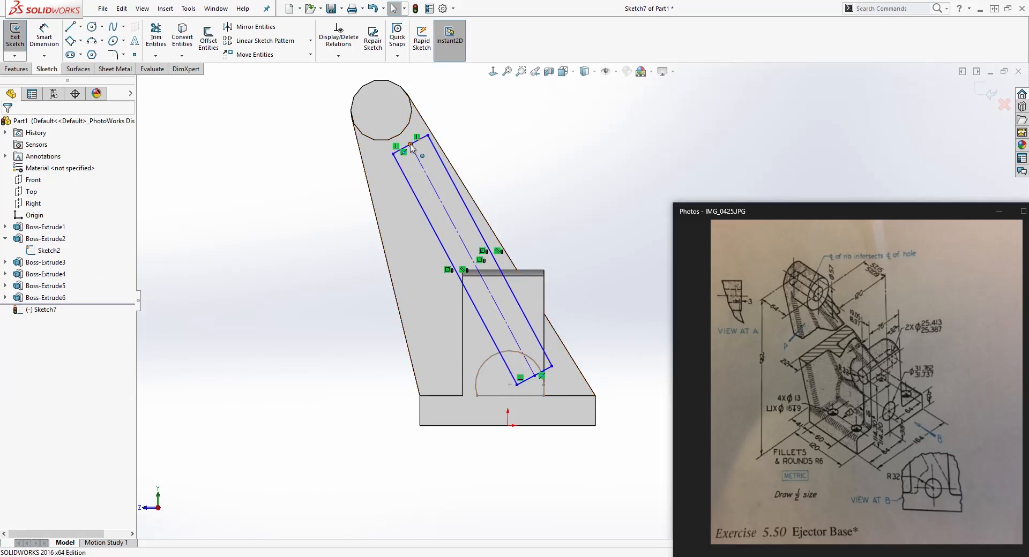
# - Try a coincident relation between the centreline's upper endpoint and the cylindrical boss's circular edge, undo it, and apply a concentric relation instead
pyautogui.click(402, 155)
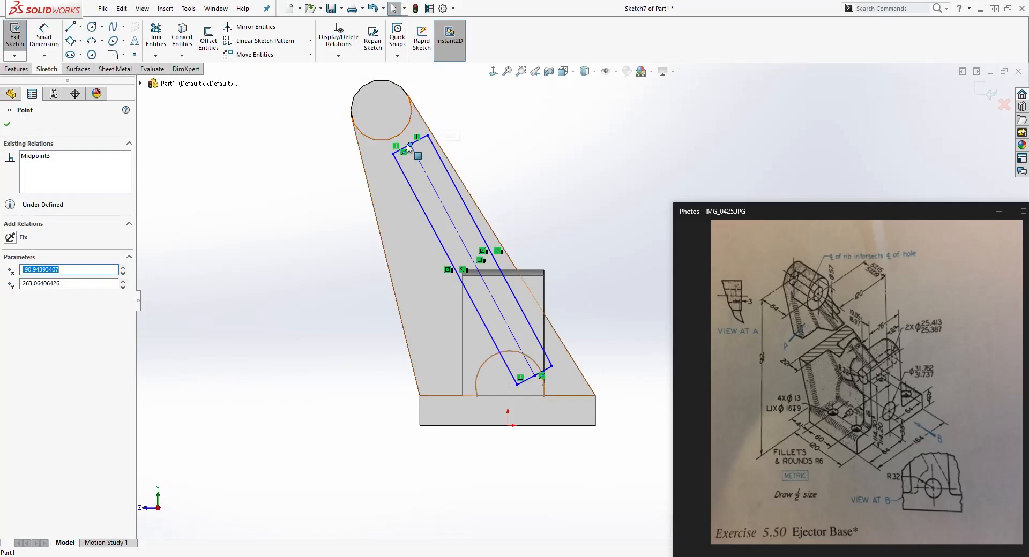
pyautogui.keyDown('ctrl'); pyautogui.click(408, 127); pyautogui.keyUp('ctrl')
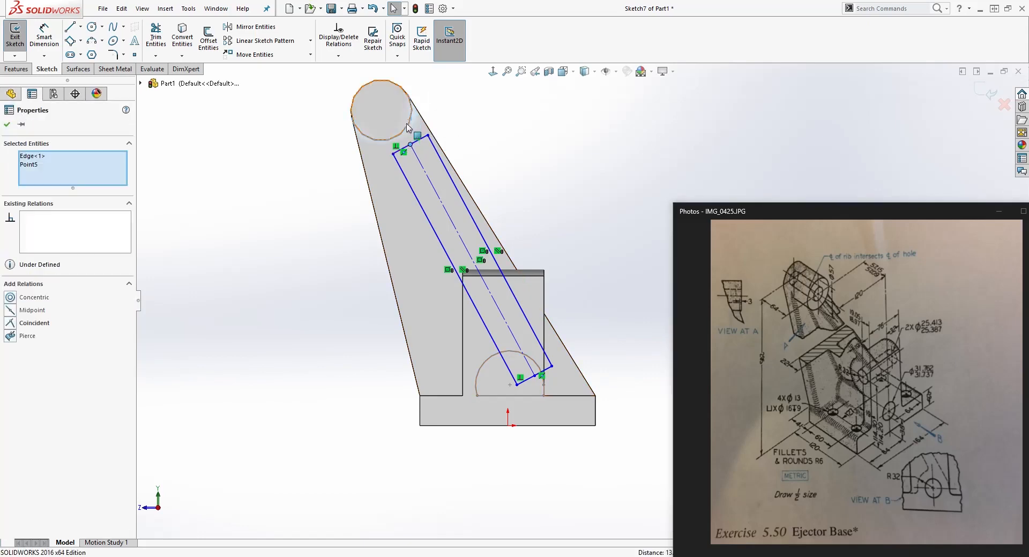
pyautogui.click(10, 324)
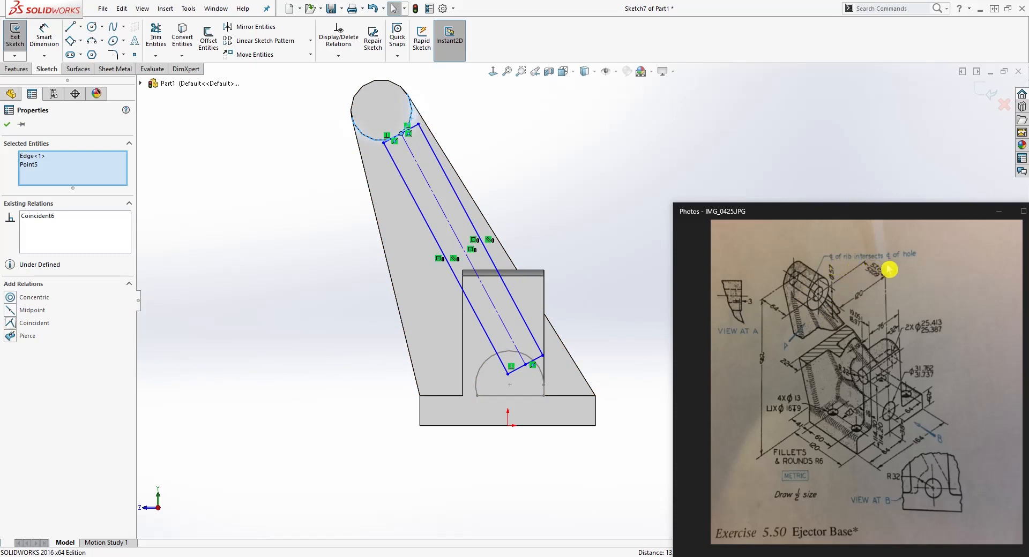
pyautogui.scroll(-4, 382, 134)
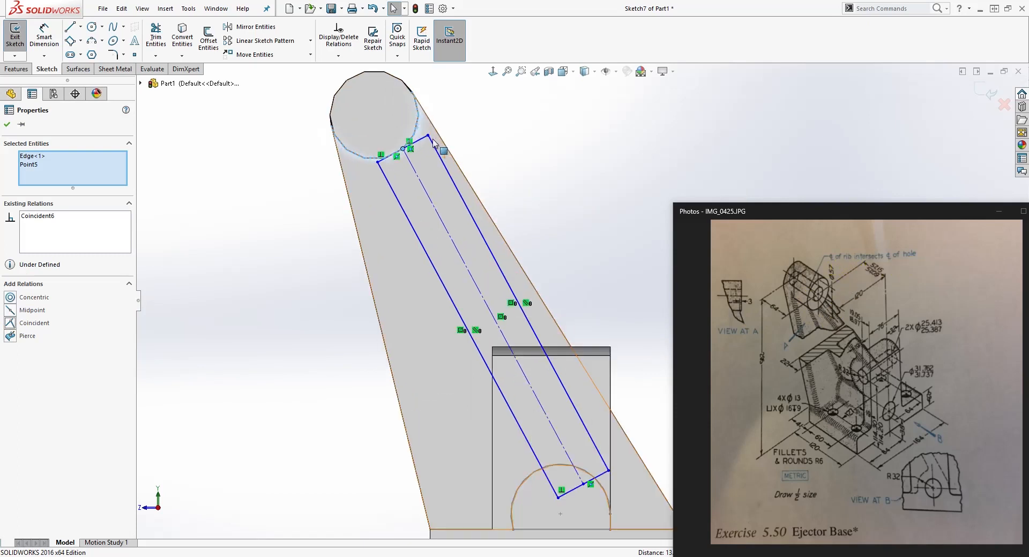
pyautogui.hotkey('ctrl', 'z')
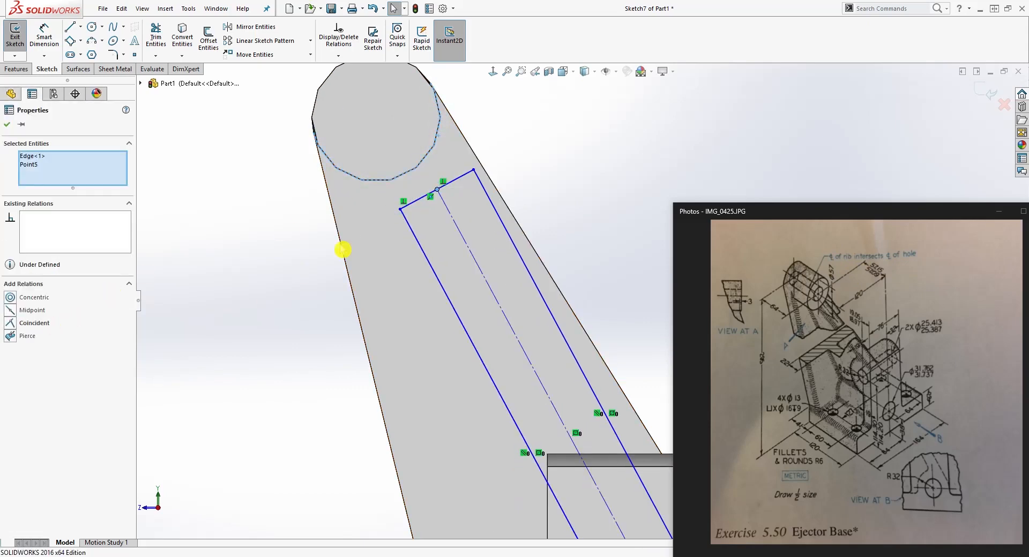
pyautogui.click(11, 298)
pyautogui.scroll(6, 589, 391)
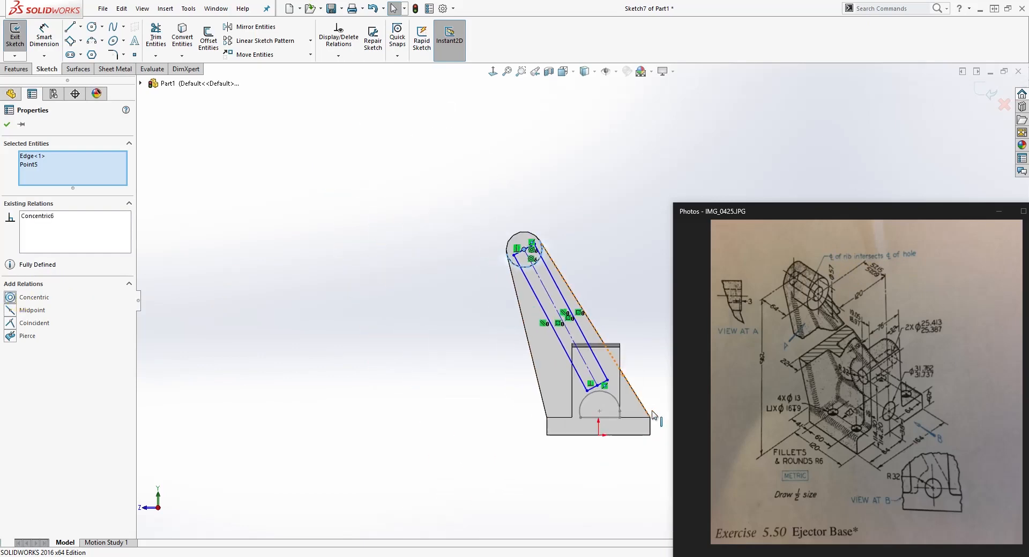
pyautogui.scroll(5, 558, 230)
pyautogui.click(581, 204)
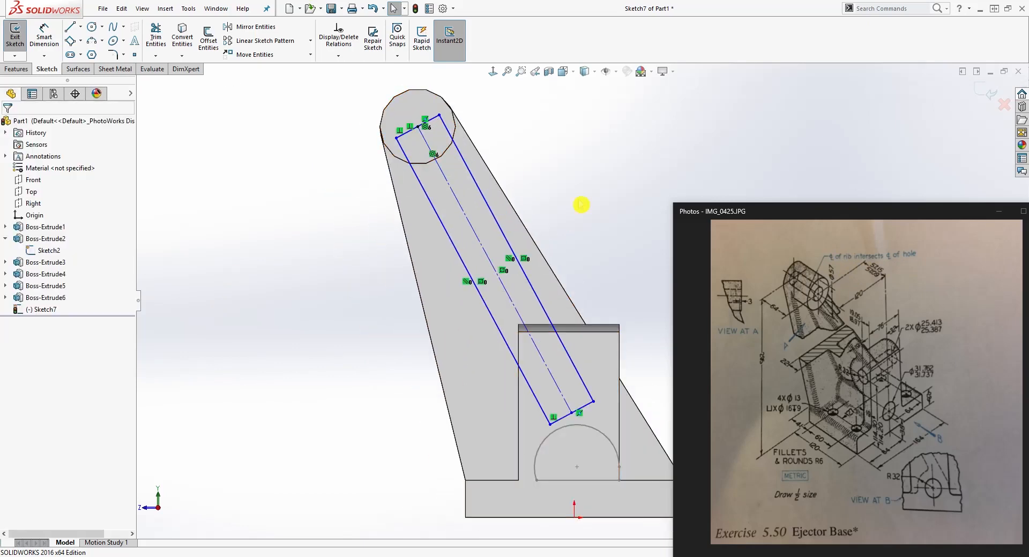
# - Dimension the rectangle's upper short side as 19 mm
pyautogui.moveTo(581, 205); pyautogui.dragTo(505, 86, button='right')
pyautogui.scroll(-1, 444, 119)
pyautogui.click(438, 129)
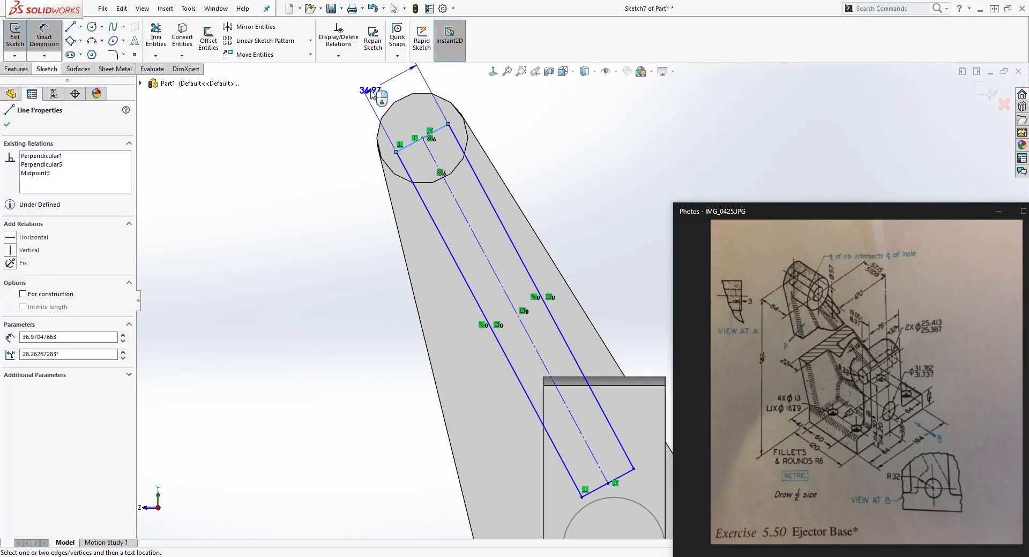
pyautogui.click(368, 92)
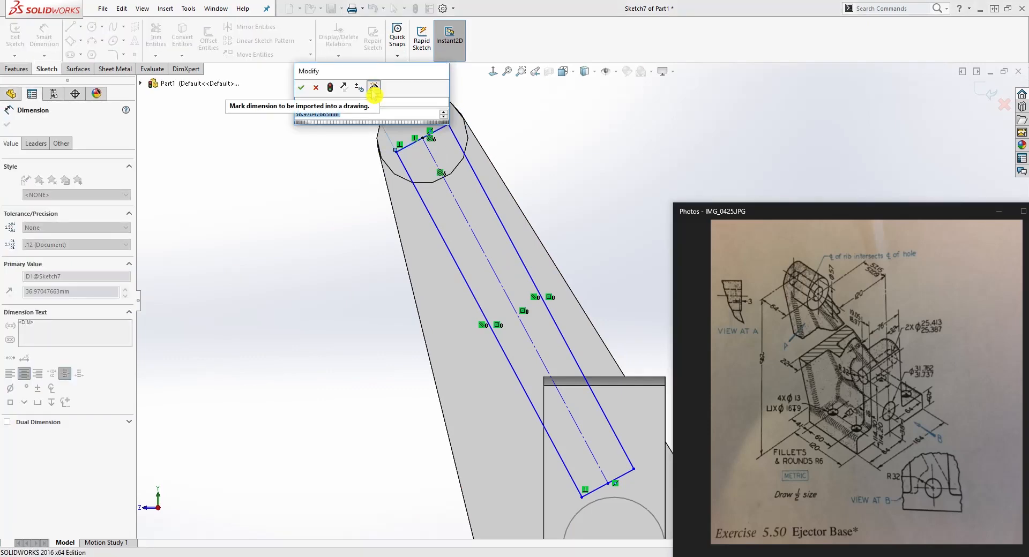
pyautogui.write('1')
pyautogui.press('Return')
pyautogui.press('Escape')
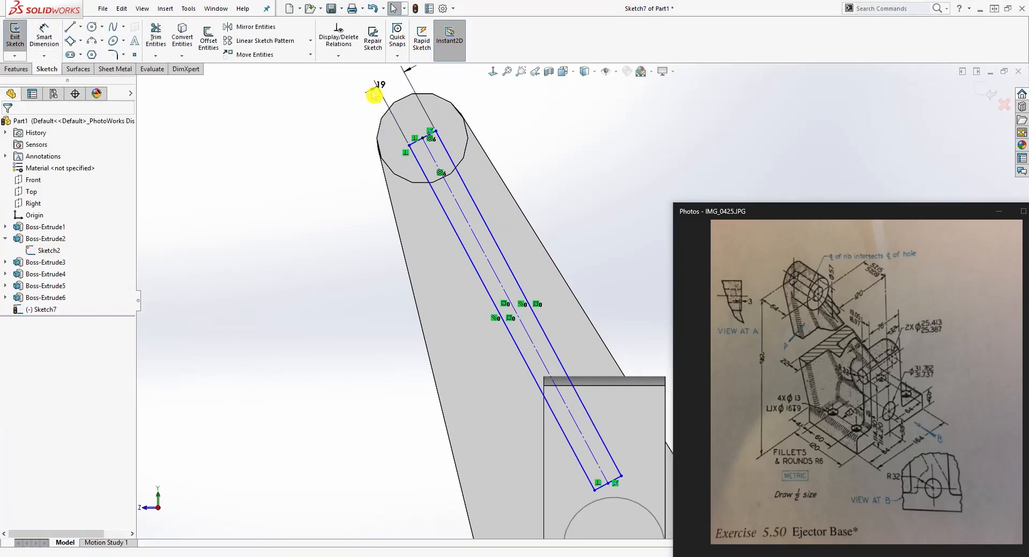
pyautogui.scroll(2, 563, 193)
pyautogui.scroll(-2, 633, 410)
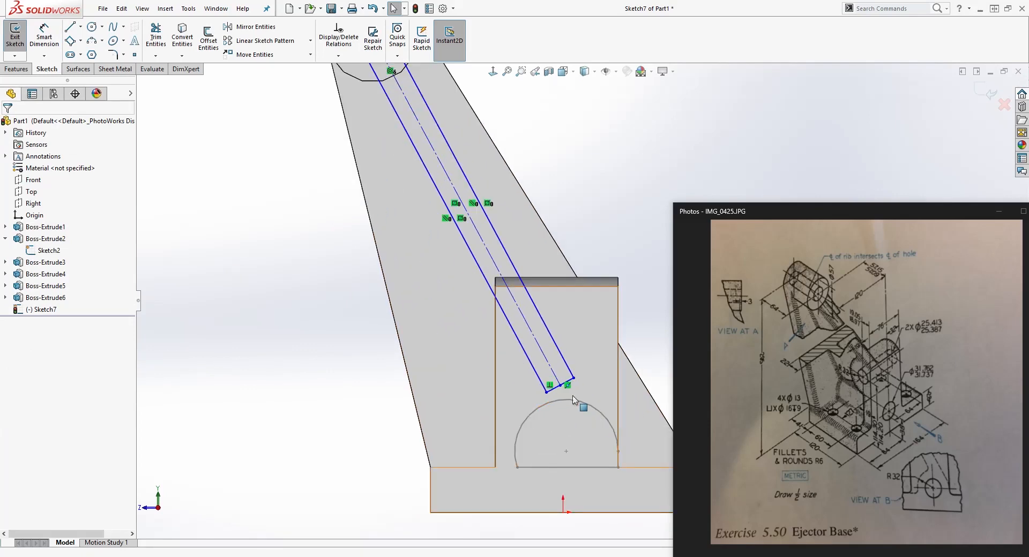
pyautogui.moveTo(573, 423)
pyautogui.mouseDown(button='middle')
pyautogui.moveTo(561, 403)
pyautogui.moveTo(427, 380)
pyautogui.moveTo(566, 401)
pyautogui.mouseUp(button='middle')
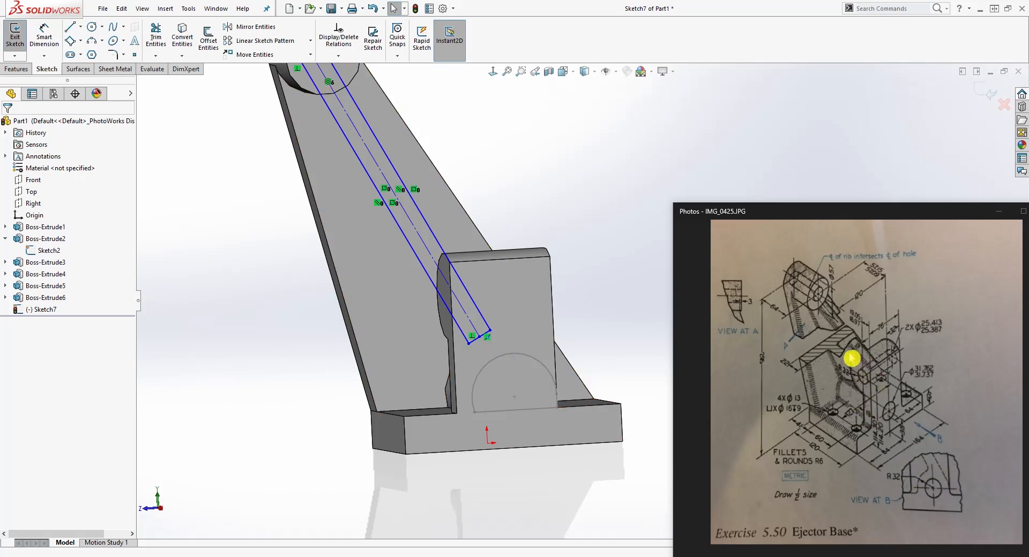
pyautogui.click(493, 71)
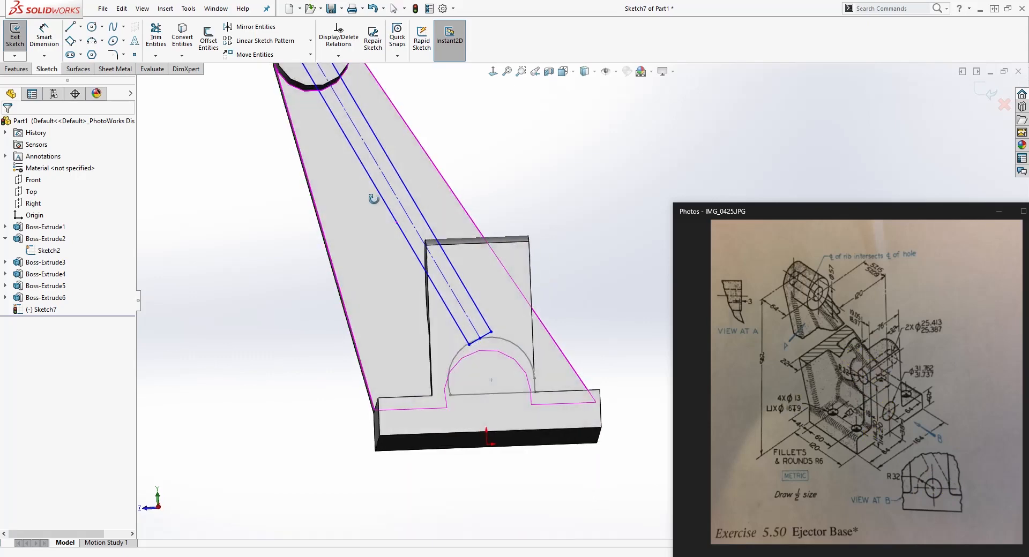
pyautogui.scroll(3, 569, 327)
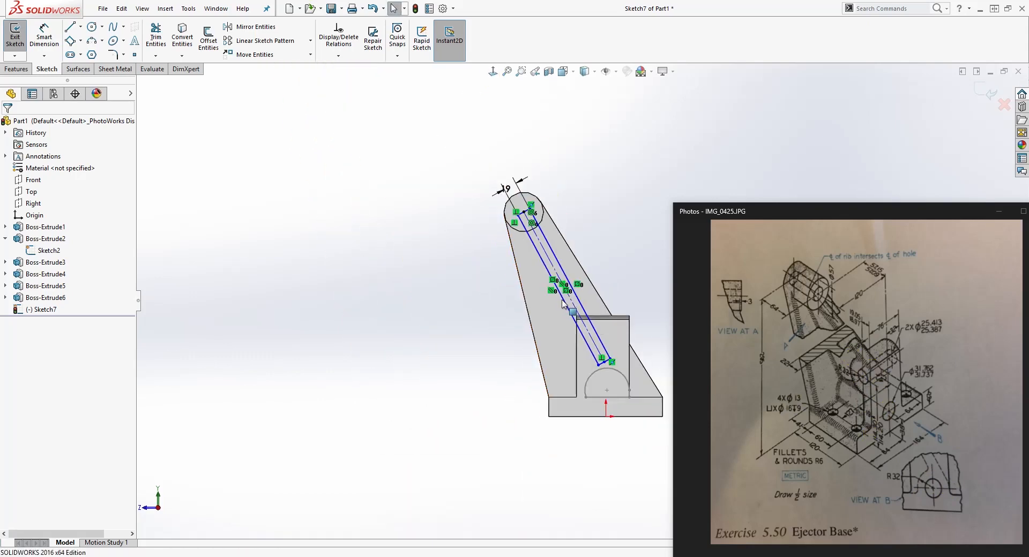
pyautogui.scroll(-4, 620, 343)
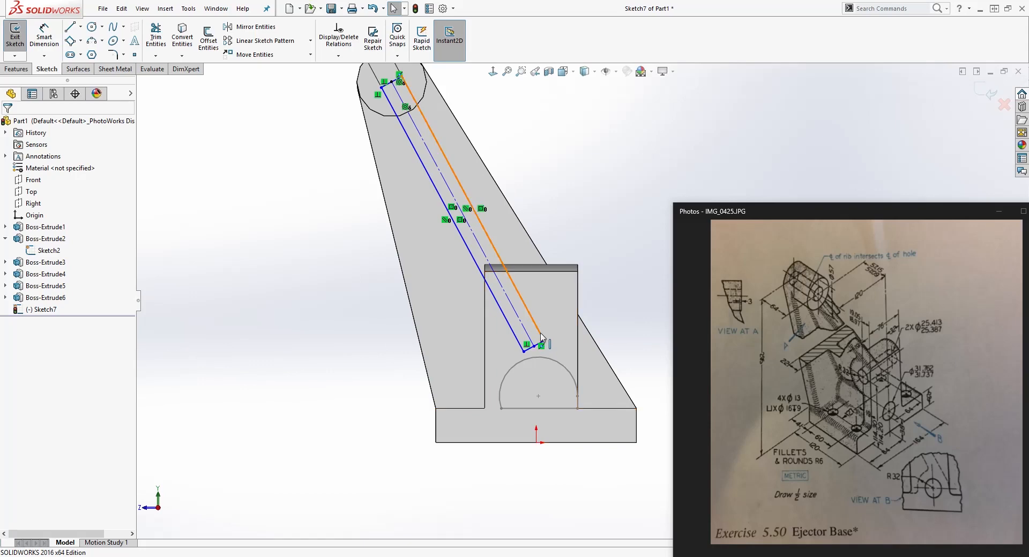
# - Try to make the rib profile's right long line tangent to the arc of Sketch2
pyautogui.click(541, 335)
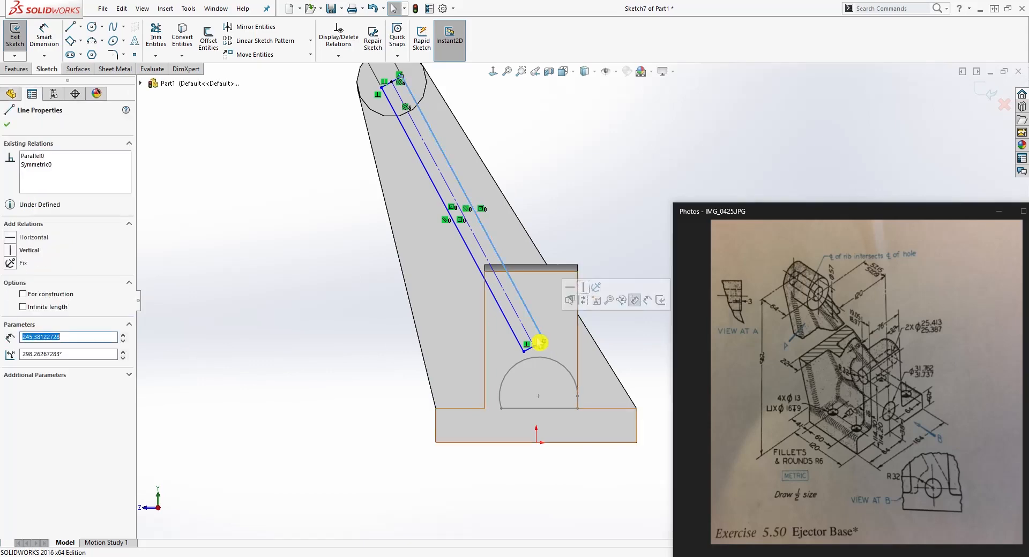
pyautogui.keyDown('ctrl'); pyautogui.click(560, 367); pyautogui.keyUp('ctrl')
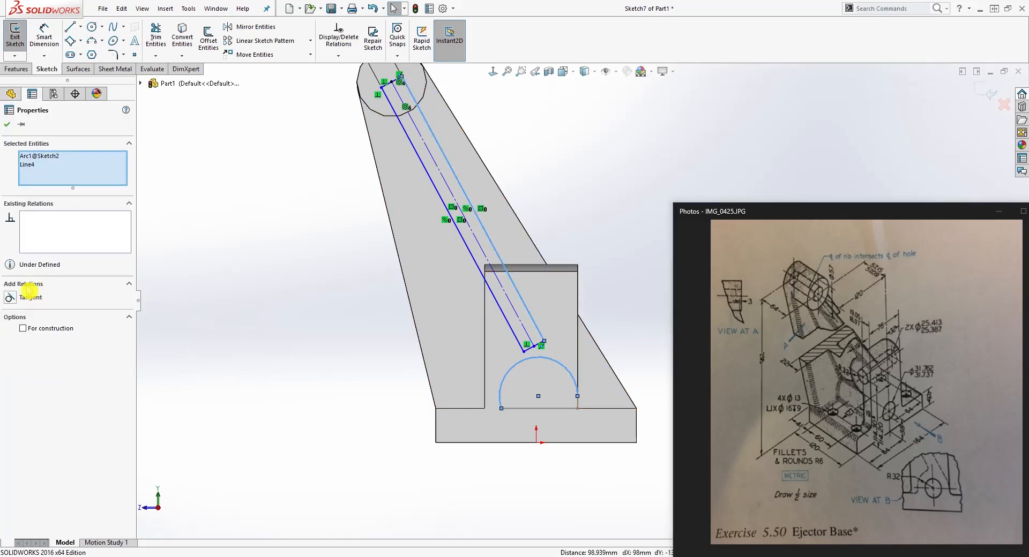
pyautogui.click(10, 298)
pyautogui.click(392, 352)
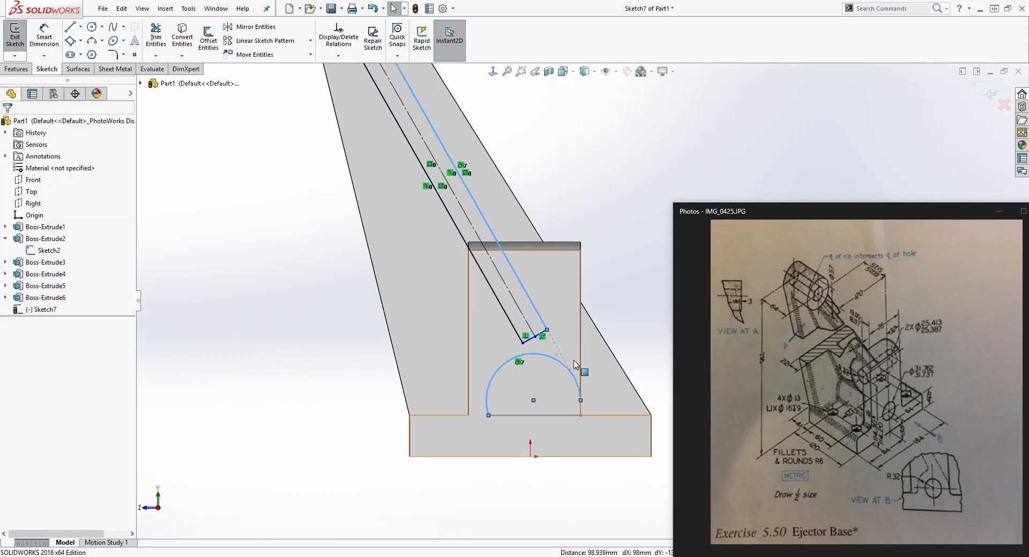
pyautogui.scroll(-3, 571, 369)
pyautogui.moveTo(513, 321)
pyautogui.mouseDown()
pyautogui.moveTo(553, 395)
pyautogui.moveTo(514, 326)
pyautogui.moveTo(506, 336)
pyautogui.moveTo(512, 320)
pyautogui.mouseUp()
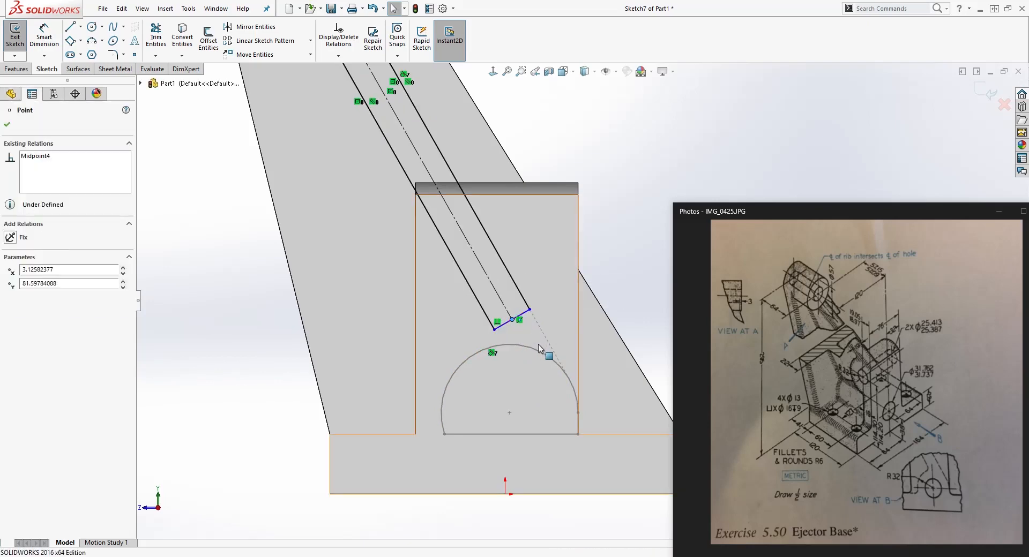
pyautogui.click(536, 374)
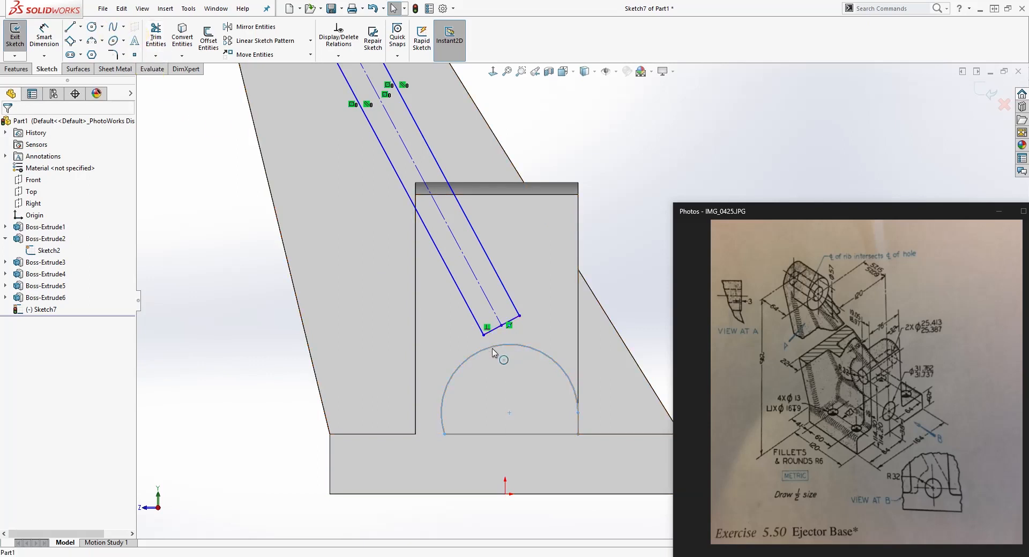
# - Convert the arc of Sketch2 into the rib sketch and turn it into construction geometry
pyautogui.click(48, 250)
pyautogui.click(185, 39)
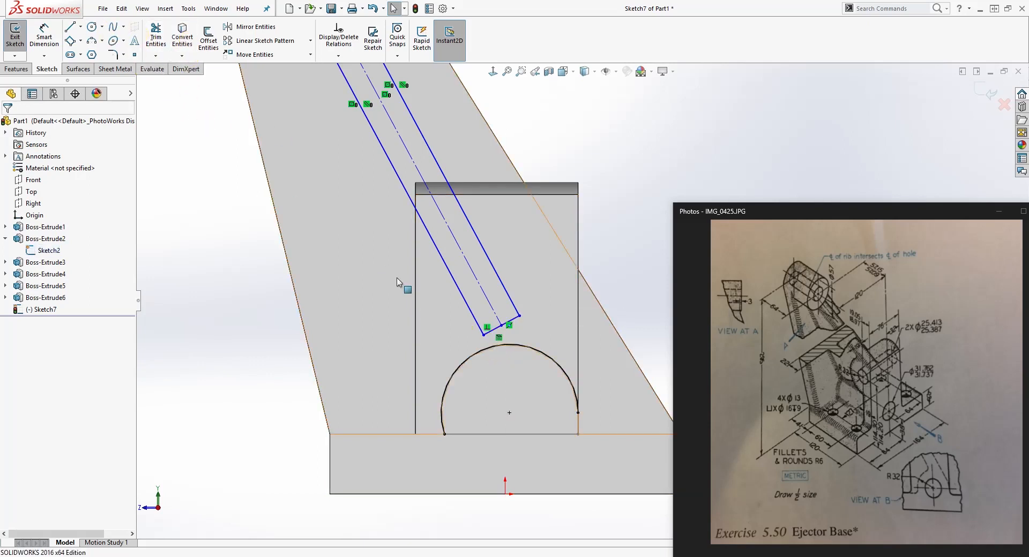
pyautogui.click(545, 355)
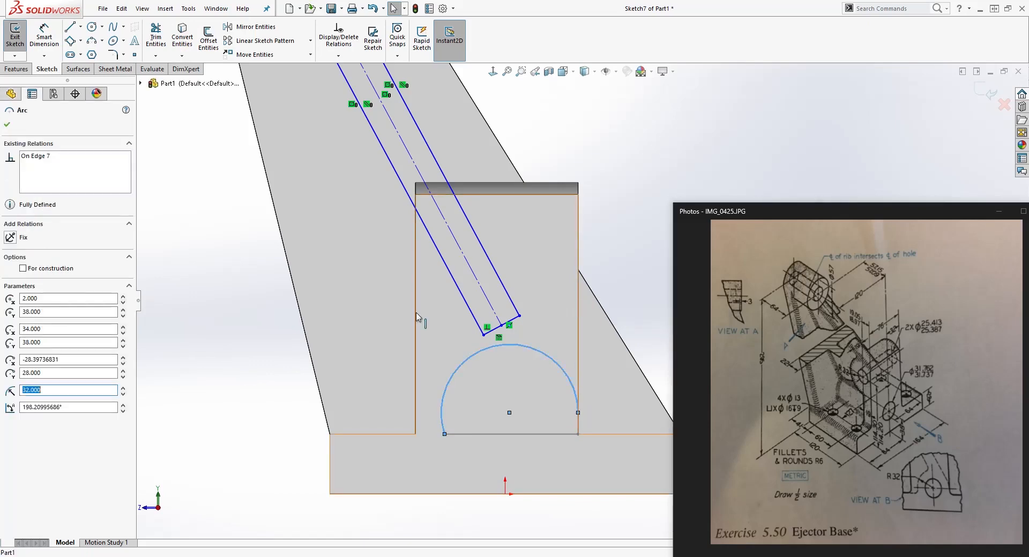
pyautogui.press('Escape')
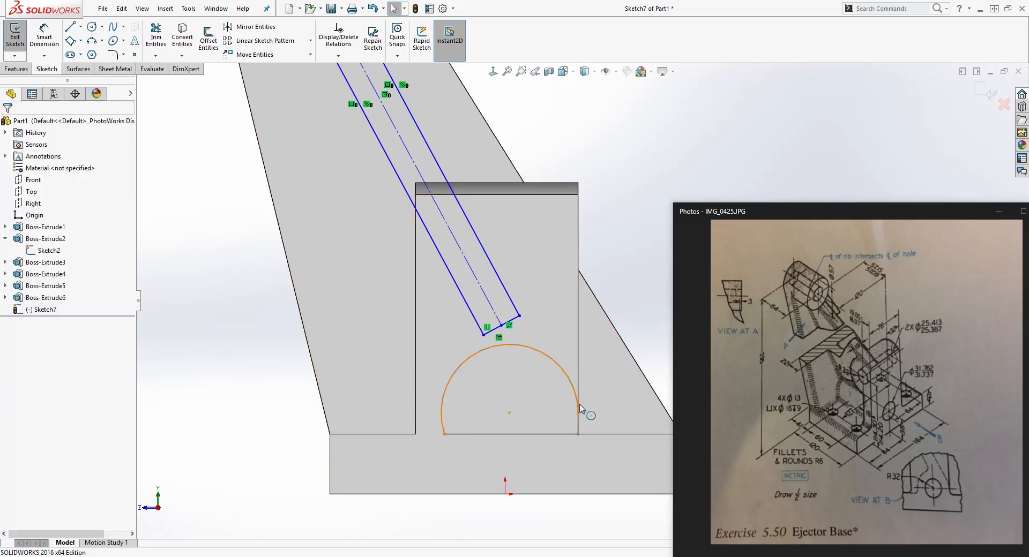
pyautogui.click(520, 317)
pyautogui.press('Escape')
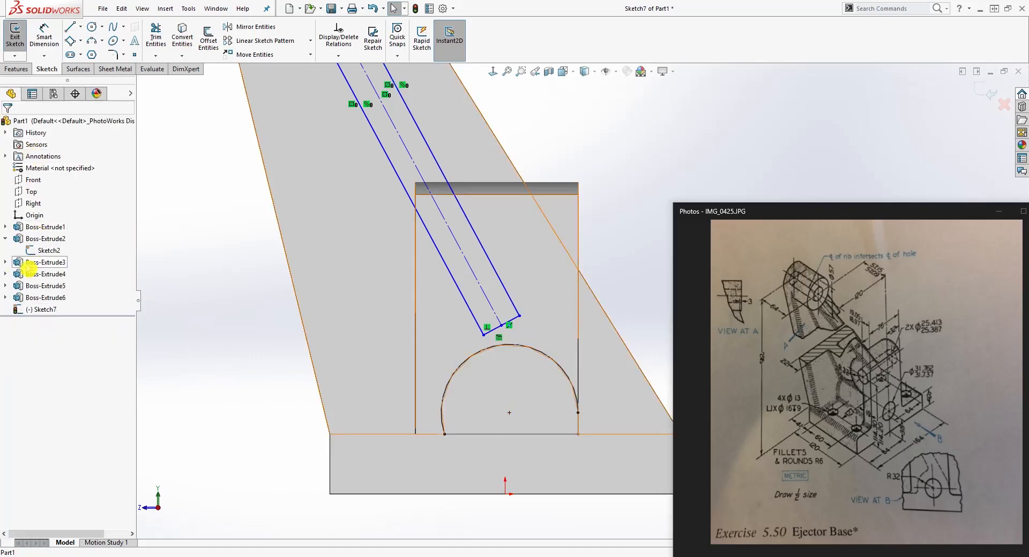
pyautogui.rightClick(47, 250)
pyautogui.click(59, 235)
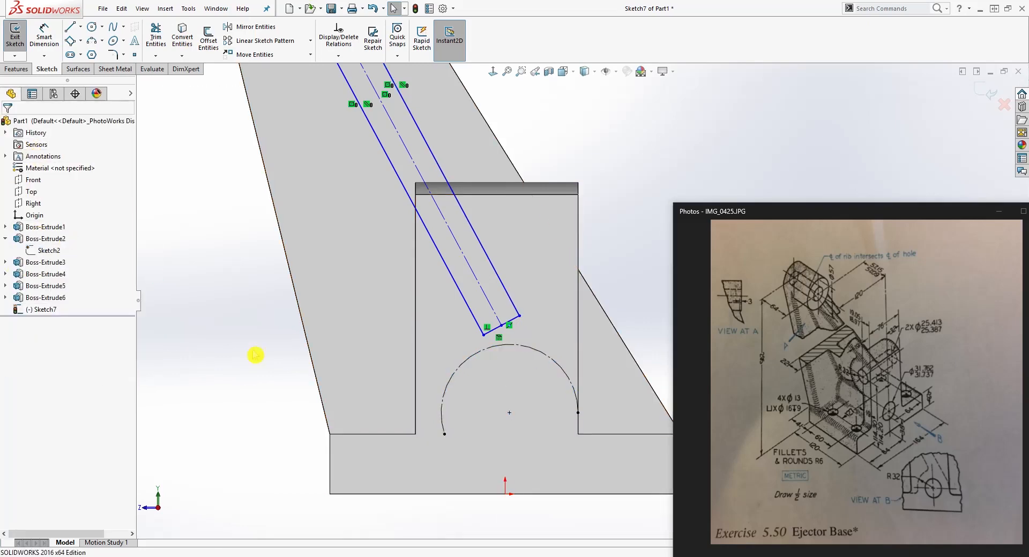
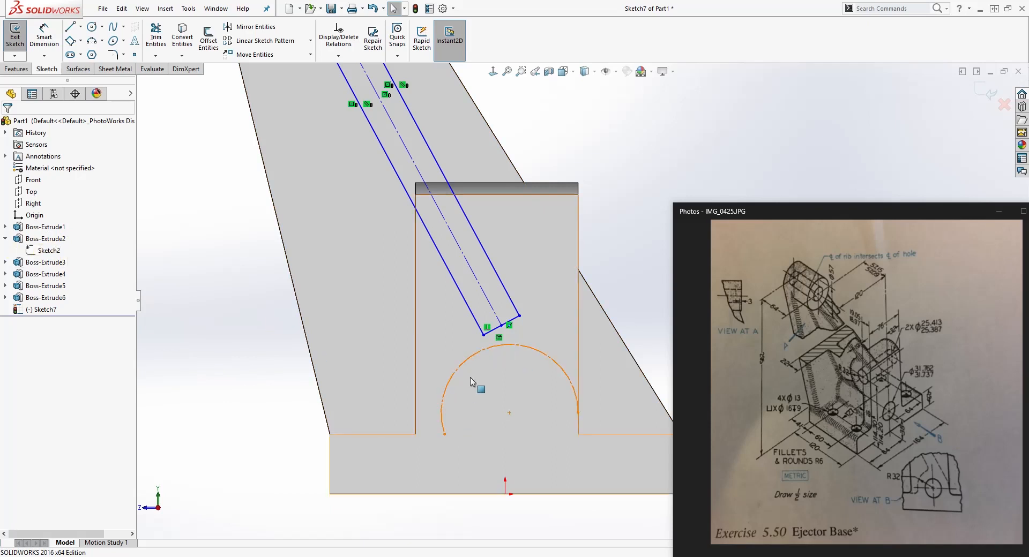
# - Make the rib's right long line tangent to the construction arc and extend its lower endpoint beyond the arc
pyautogui.click(513, 308)
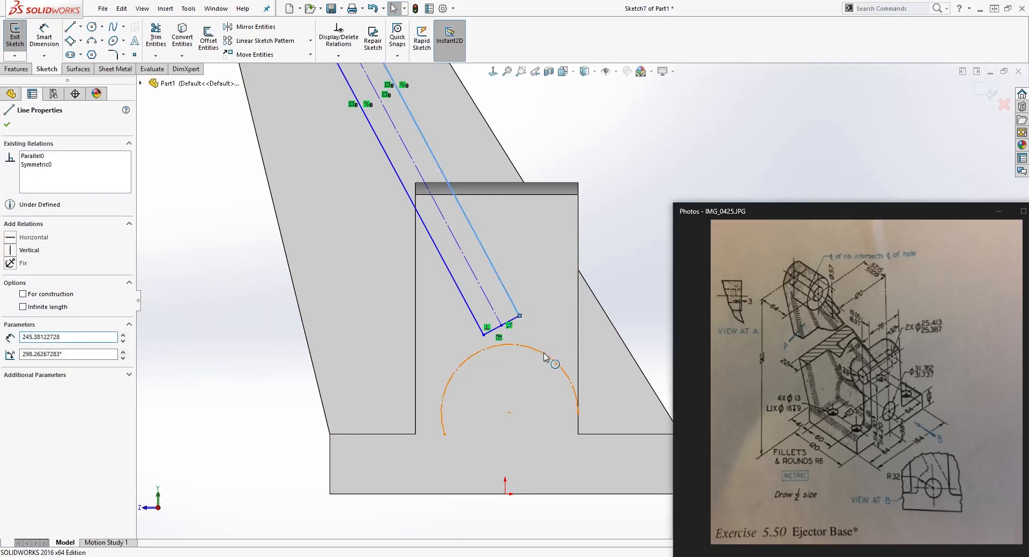
pyautogui.keyDown('ctrl'); pyautogui.click(546, 356); pyautogui.keyUp('ctrl')
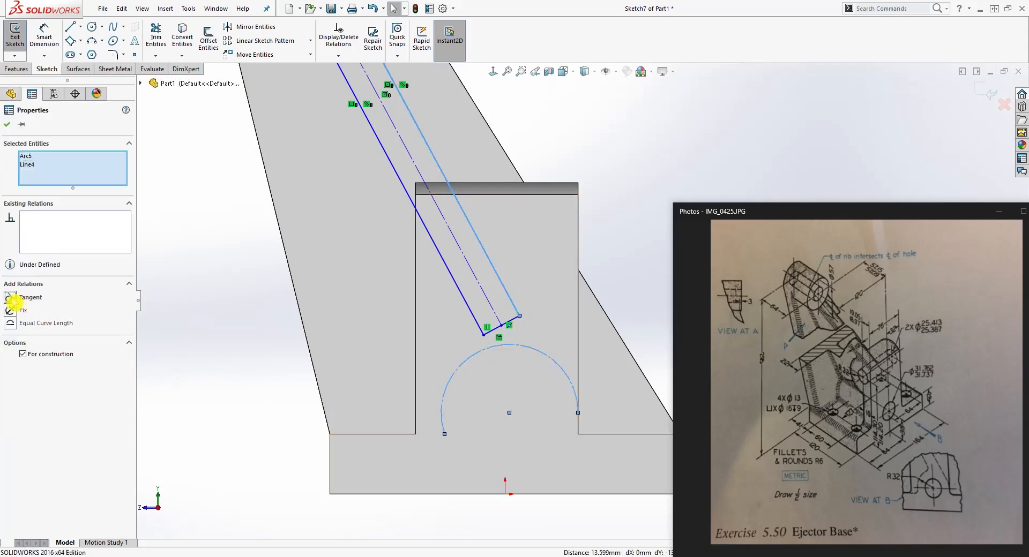
pyautogui.click(11, 297)
pyautogui.click(223, 332)
pyautogui.moveTo(530, 315); pyautogui.dragTo(595, 407)
pyautogui.scroll(-3, 593, 411)
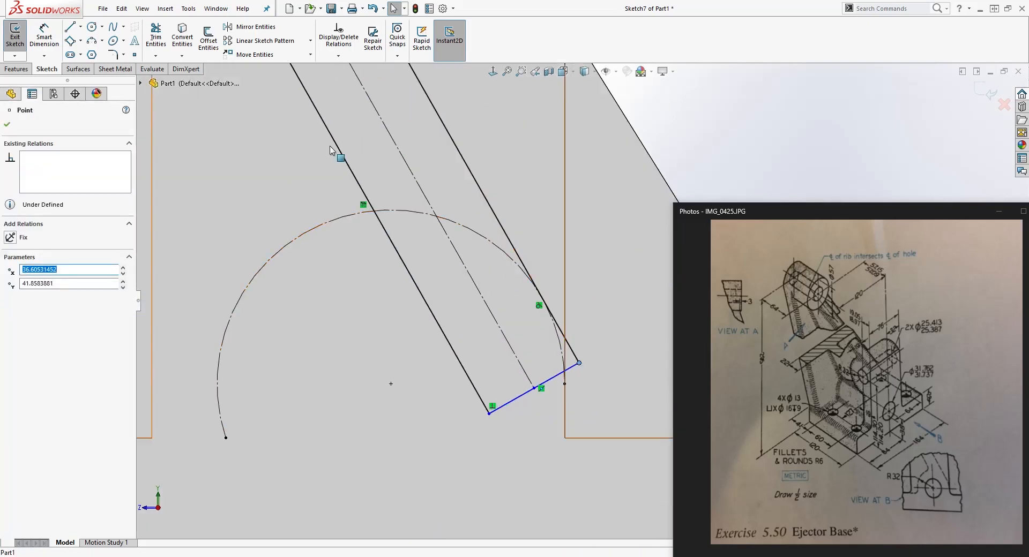
# - Trim the tangent line's overhang beyond the arc and merge the short end line's loose endpoint with the trimmed end
pyautogui.click(155, 39)
pyautogui.click(574, 356)
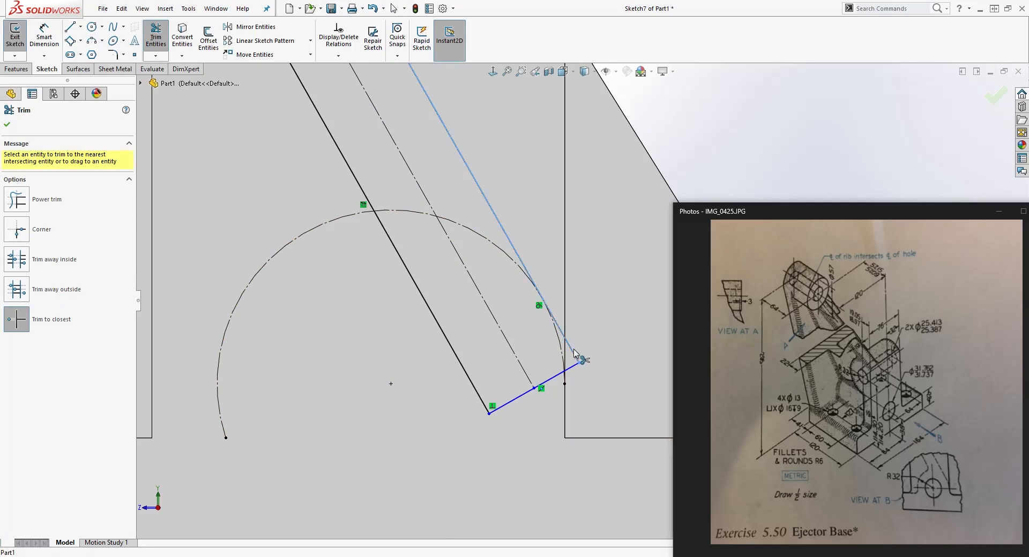
pyautogui.press('Escape')
pyautogui.click(578, 363)
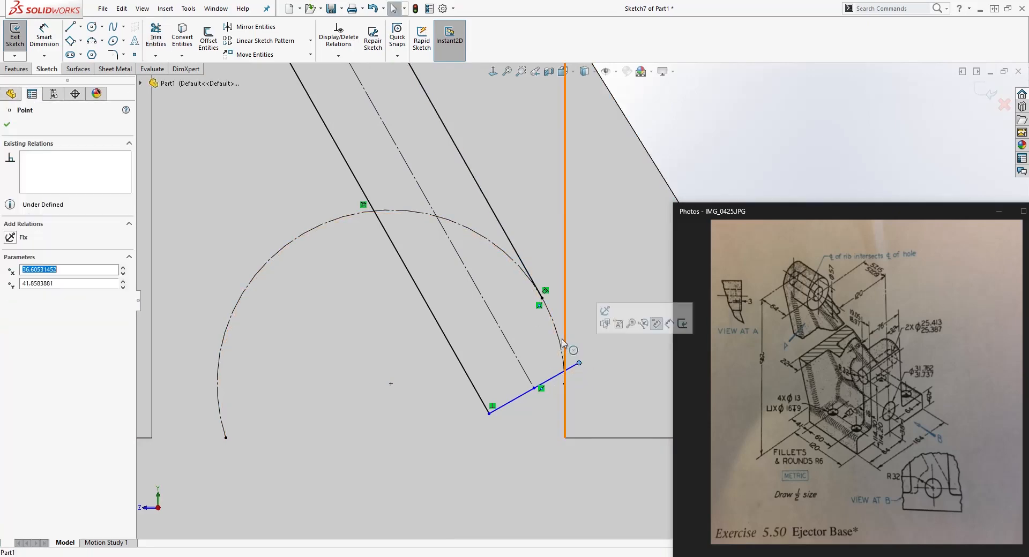
pyautogui.keyDown('ctrl'); pyautogui.click(542, 298); pyautogui.keyUp('ctrl')
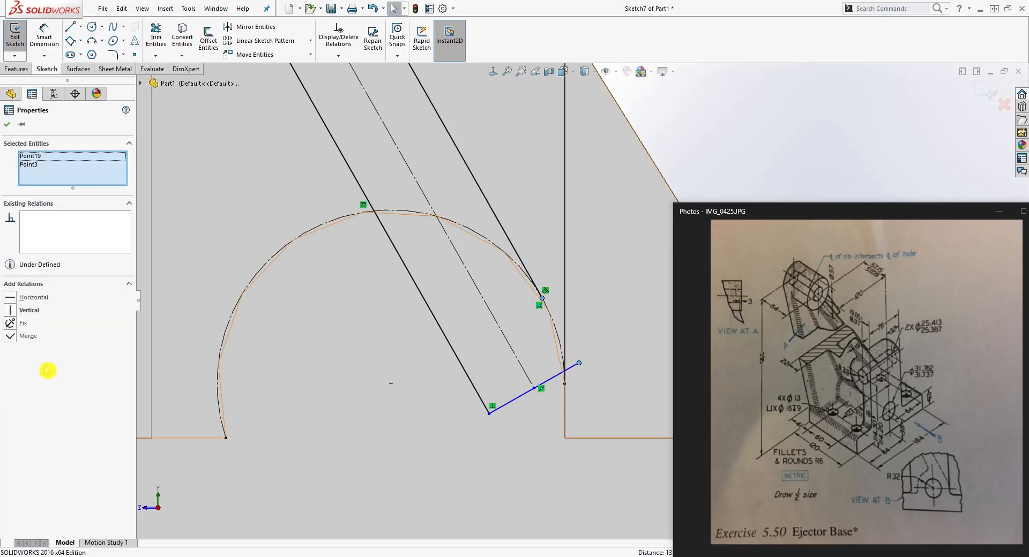
pyautogui.click(20, 336)
# - Examine the relations at the rib profile's lower end and the complete profile up to the upper boss
pyautogui.scroll(4, 576, 368)
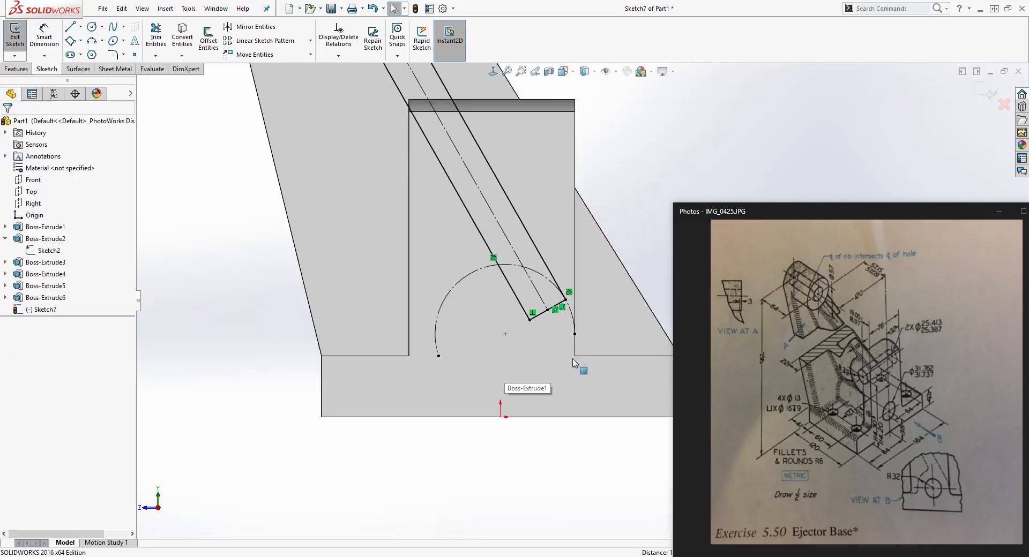
pyautogui.scroll(-3, 627, 284)
pyautogui.scroll(-3, 545, 332)
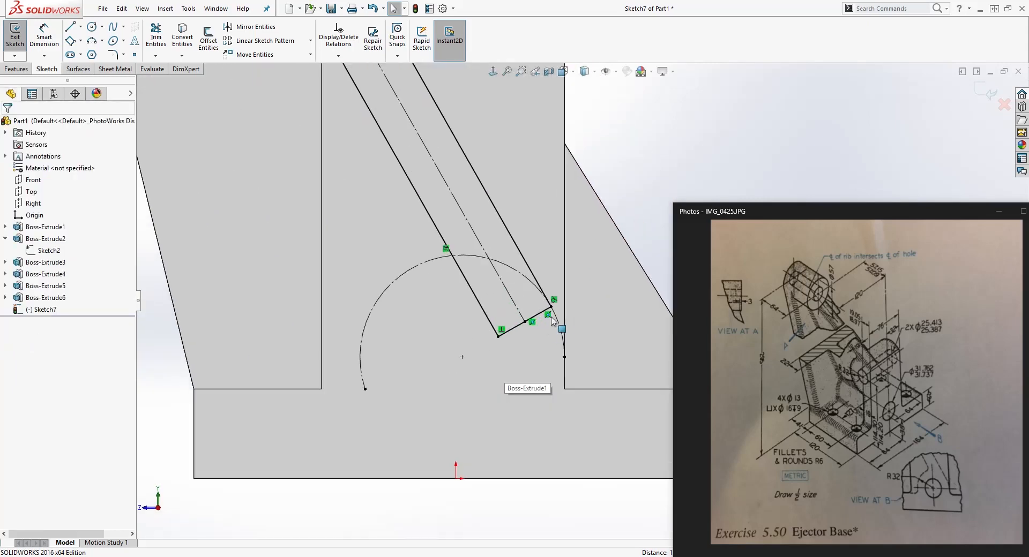
pyautogui.click(549, 314)
pyautogui.click(502, 333)
pyautogui.scroll(9, 563, 306)
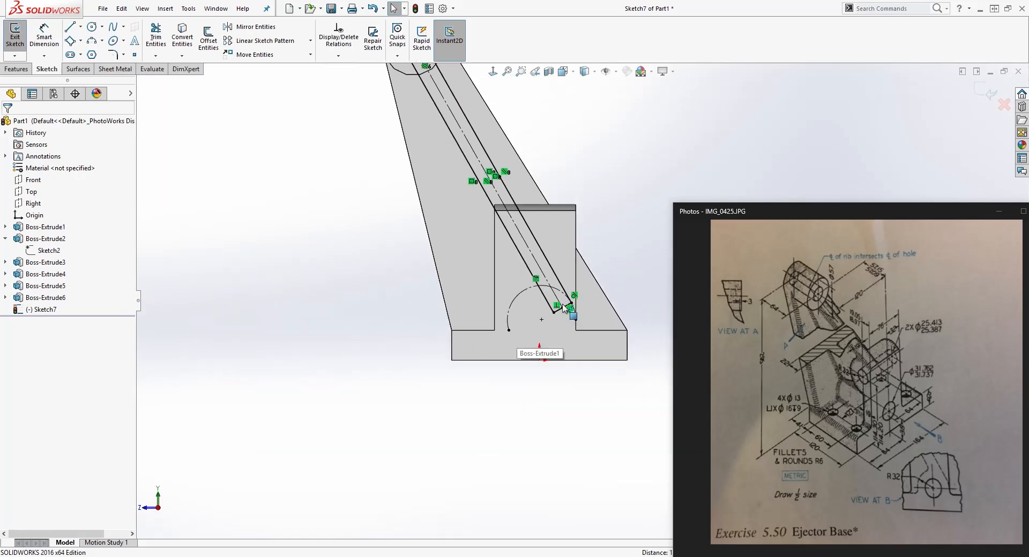
pyautogui.scroll(3, 450, 171)
pyautogui.scroll(-1, 469, 137)
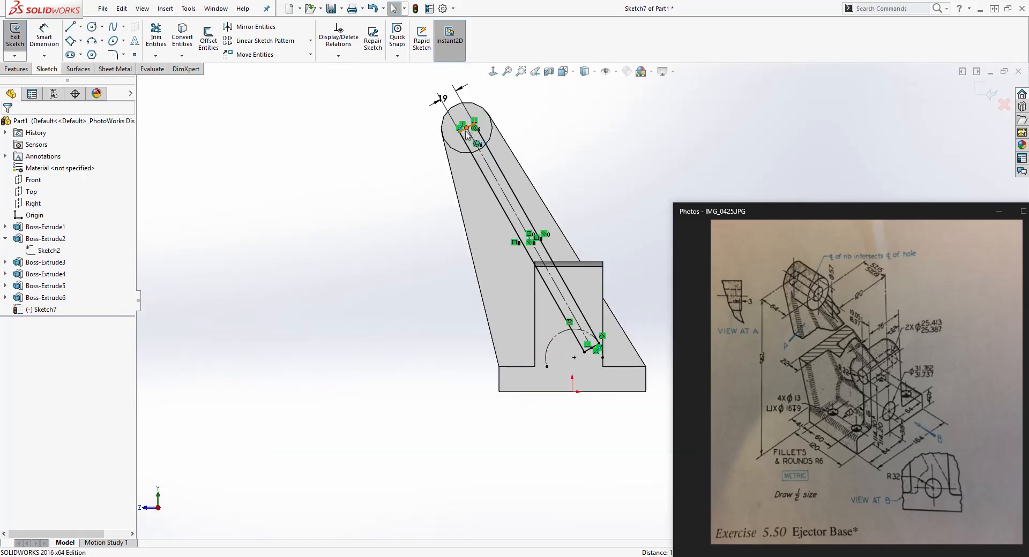
# - Extrude the rib profile with the Up To Surface condition, ending at the outer face of the opposite upright
pyautogui.moveTo(471, 140); pyautogui.dragTo(621, 309, button='middle')
pyautogui.press('Escape')
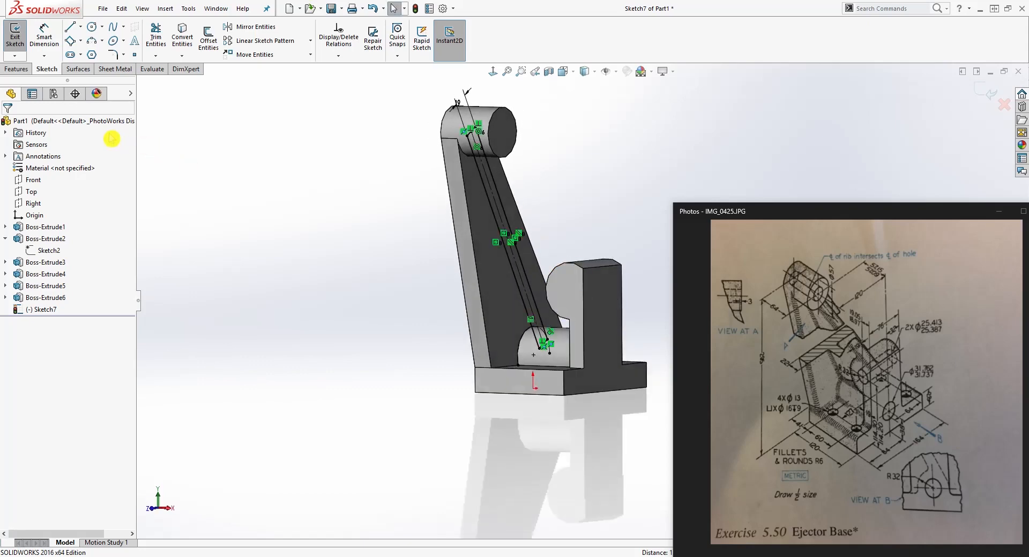
pyautogui.click(17, 69)
pyautogui.click(20, 38)
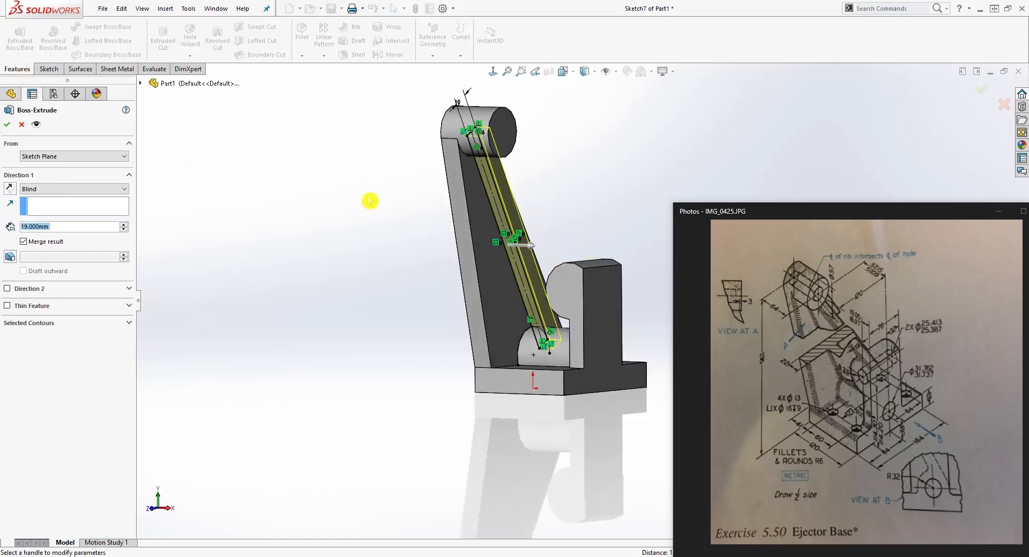
pyautogui.click(64, 190)
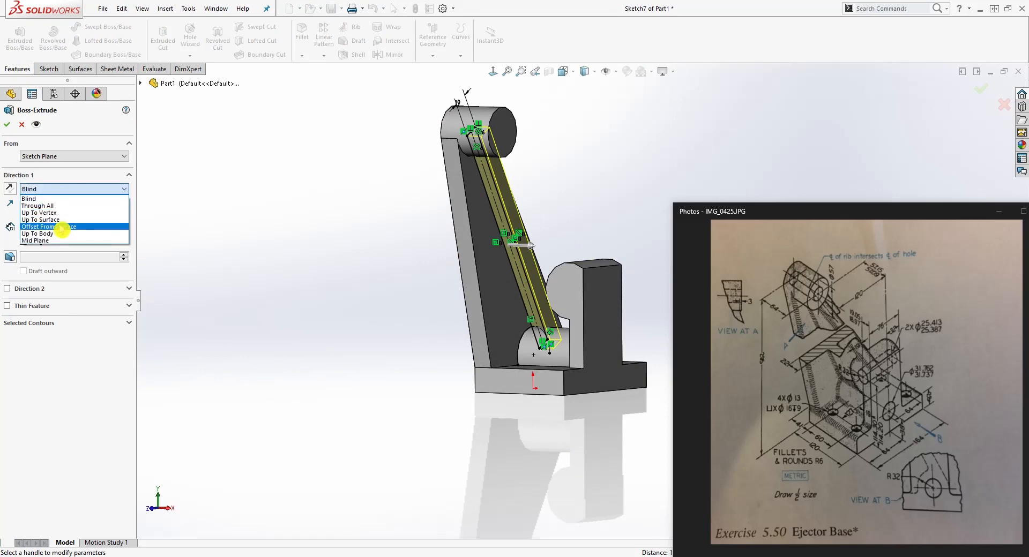
pyautogui.click(72, 224)
pyautogui.click(606, 304)
pyautogui.moveTo(558, 375); pyautogui.dragTo(538, 362, button='middle')
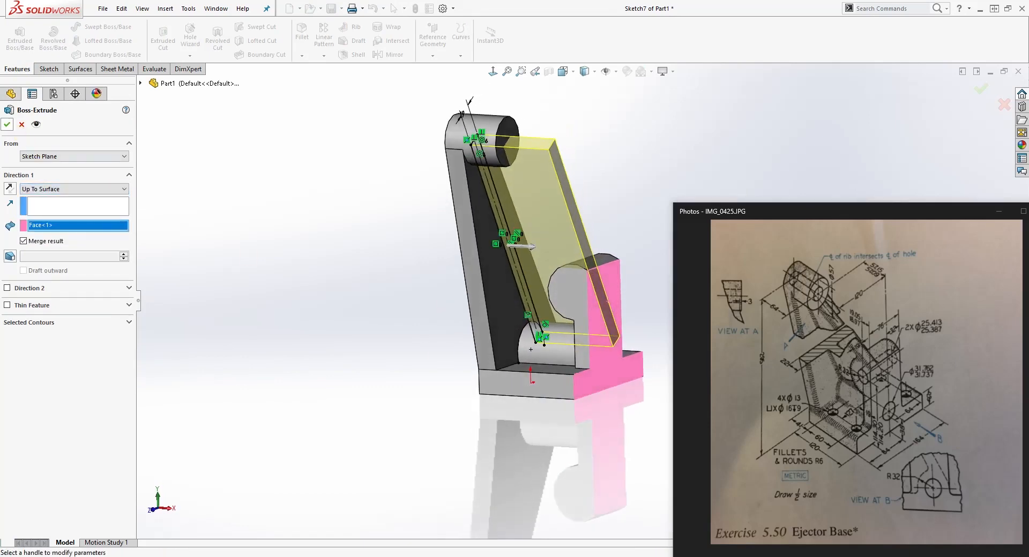
pyautogui.click(7, 124)
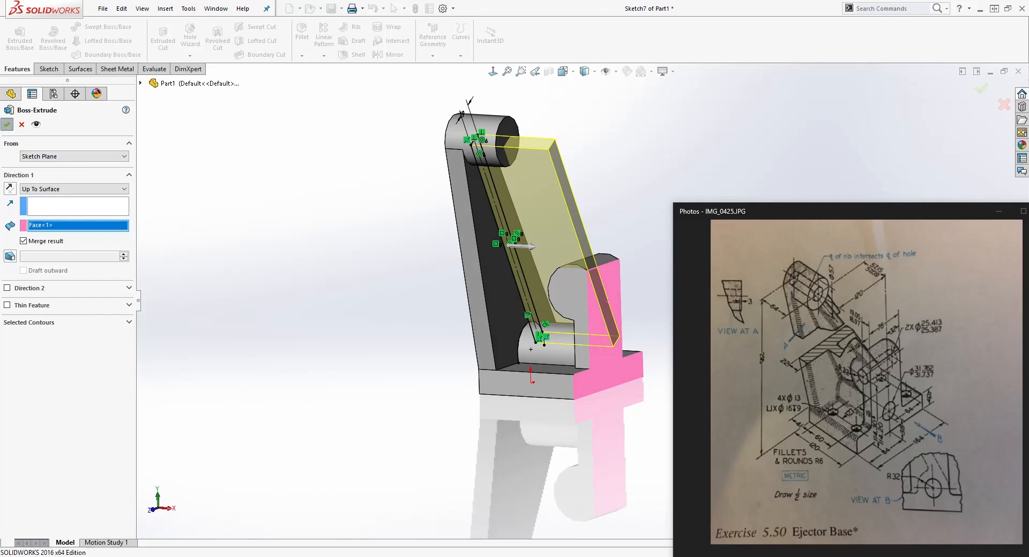
# - Start a new sketch on the Front plane and orient the view normal to it
pyautogui.scroll(2, 367, 347)
pyautogui.moveTo(368, 347); pyautogui.dragTo(600, 219, button='middle')
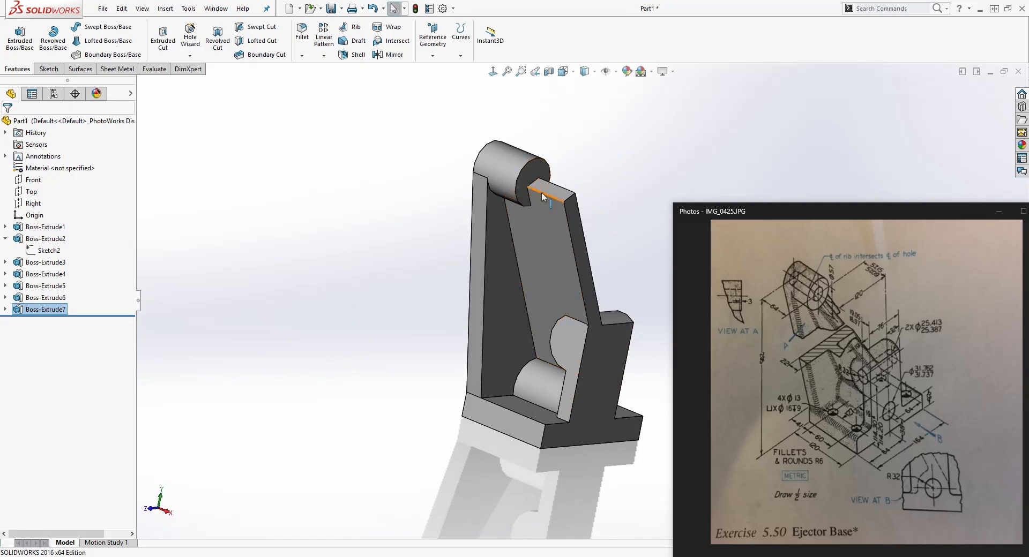
pyautogui.scroll(-2, 539, 196)
pyautogui.moveTo(594, 311)
pyautogui.mouseDown(button='middle')
pyautogui.moveTo(613, 319)
pyautogui.moveTo(658, 308)
pyautogui.moveTo(616, 316)
pyautogui.moveTo(581, 287)
pyautogui.moveTo(575, 351)
pyautogui.moveTo(529, 291)
pyautogui.moveTo(597, 305)
pyautogui.mouseUp(button='middle')
pyautogui.click(765, 349)
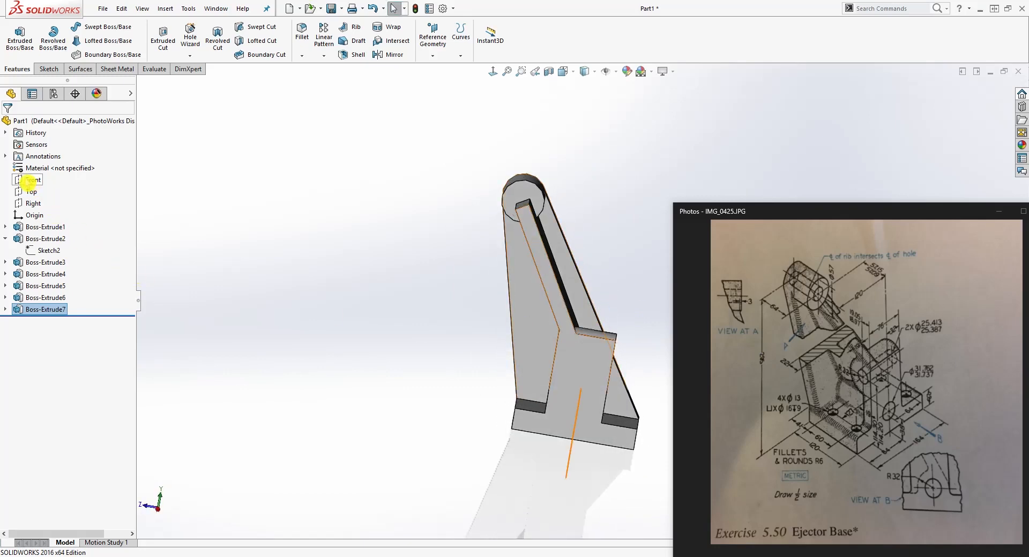
pyautogui.click(27, 181)
pyautogui.click(46, 70)
pyautogui.click(15, 34)
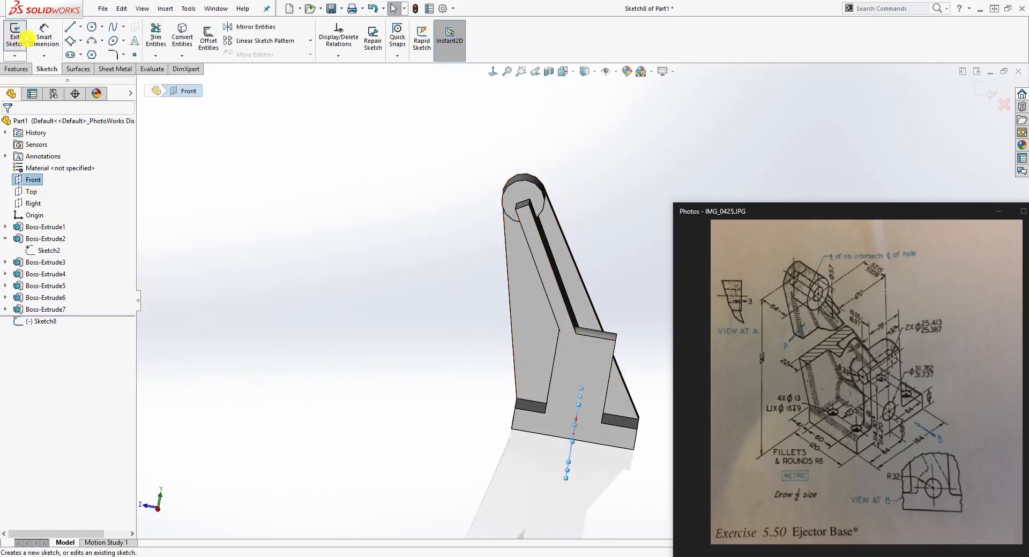
pyautogui.click(493, 72)
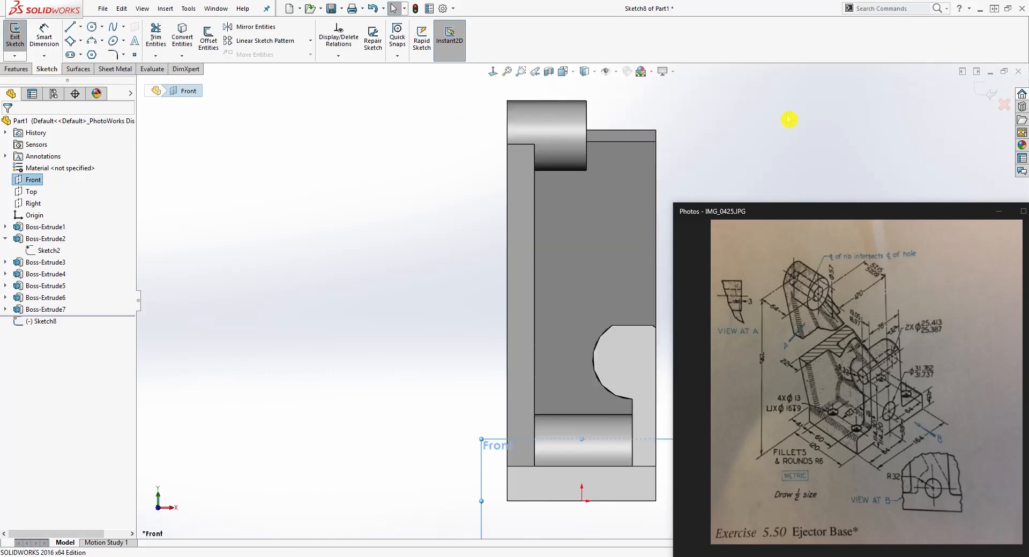
# - Sketch a horizontal line about 9 mm long along the upper boss's bottom edge, ending at the boss's inner corner
pyautogui.scroll(-2, 606, 462)
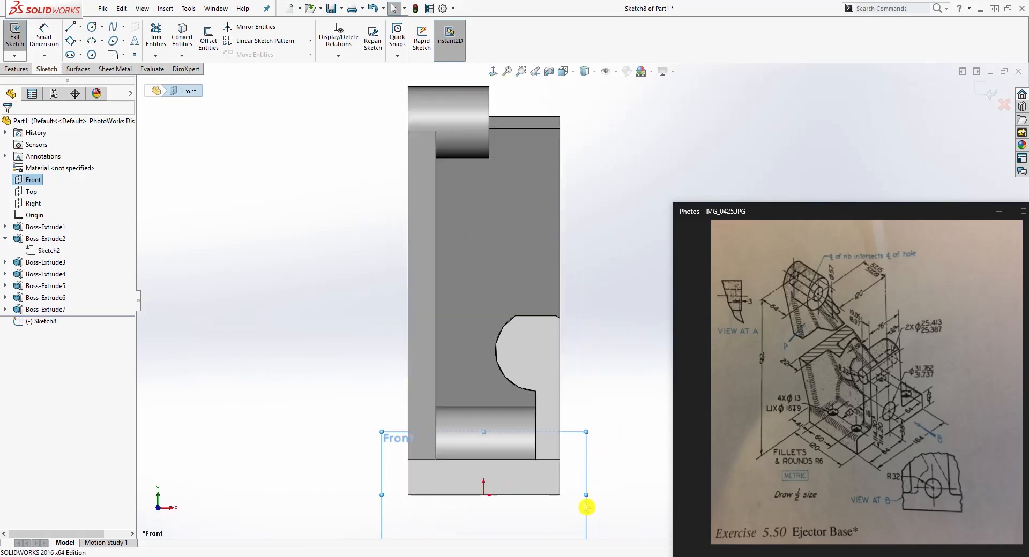
pyautogui.scroll(1, 543, 505)
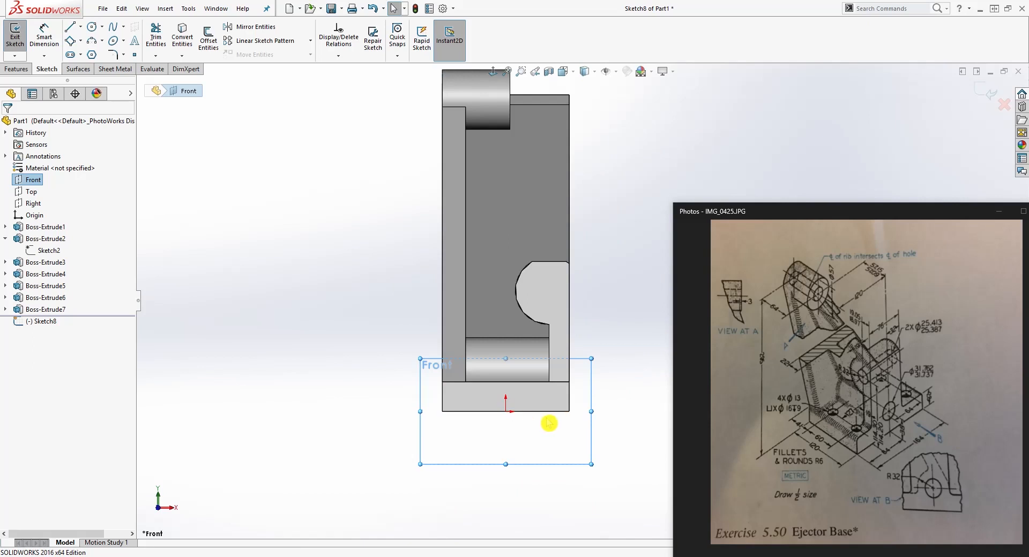
pyautogui.scroll(-1, 622, 136)
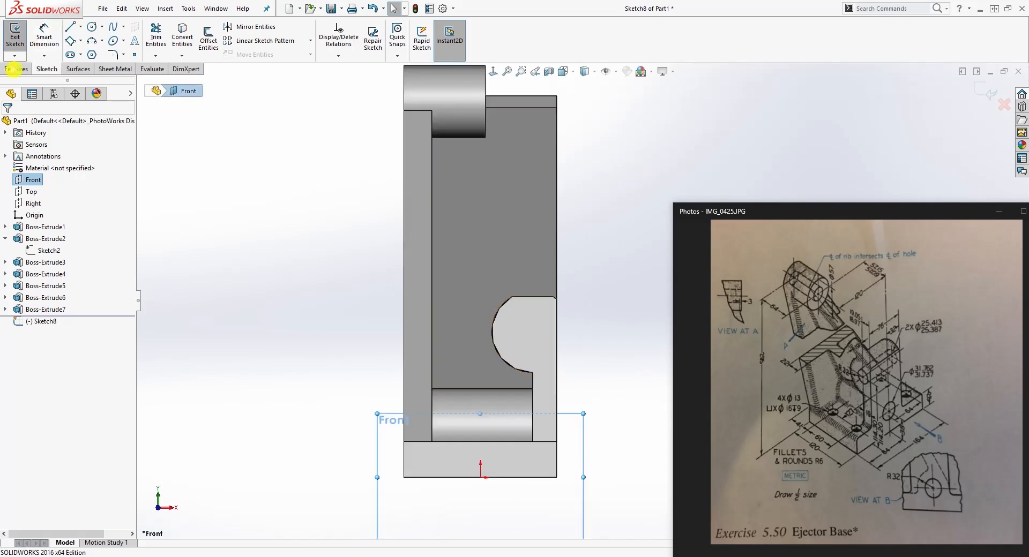
pyautogui.click(75, 27)
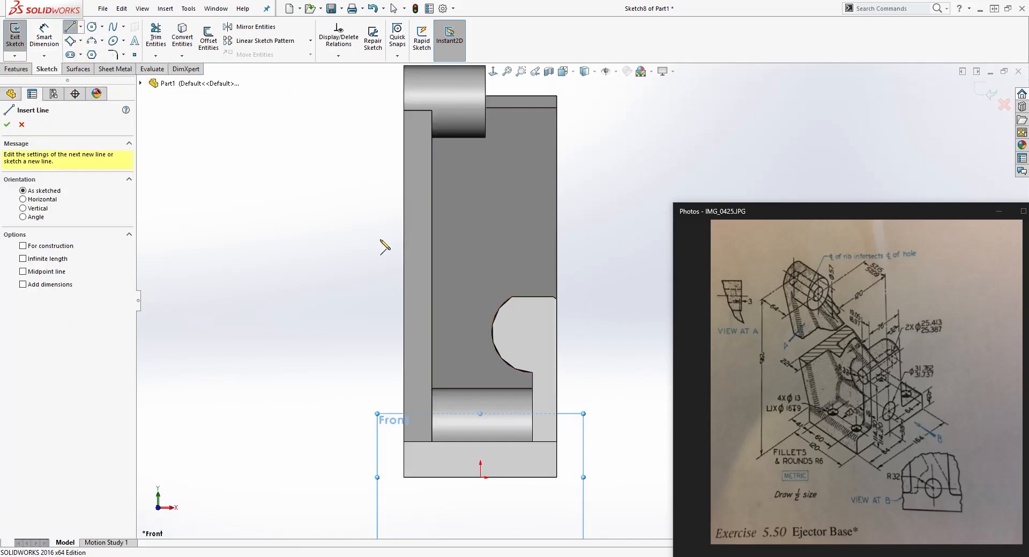
pyautogui.click(485, 138)
pyautogui.scroll(-3, 486, 140)
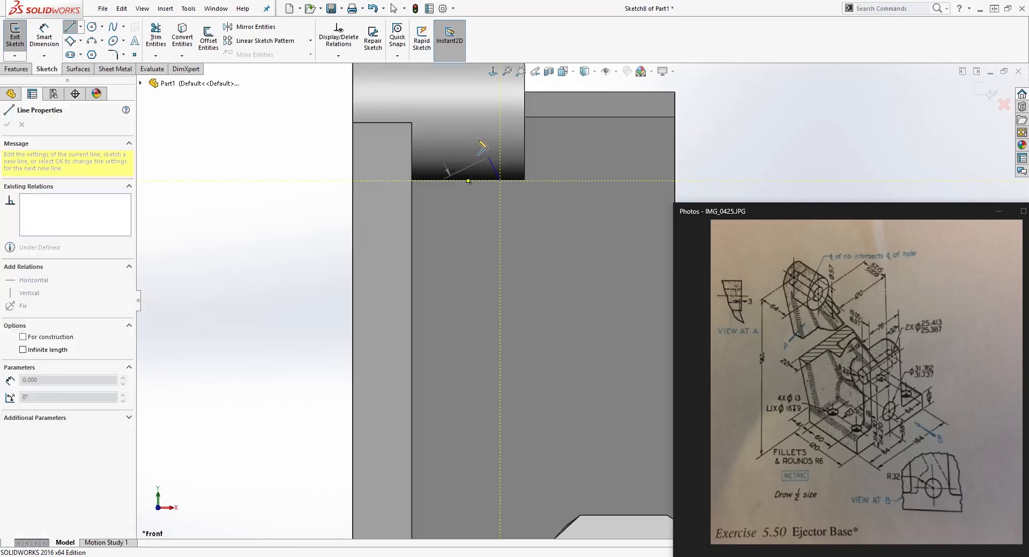
pyautogui.press('Escape')
pyautogui.scroll(2, 531, 223)
pyautogui.scroll(-4, 530, 222)
pyautogui.click(560, 242)
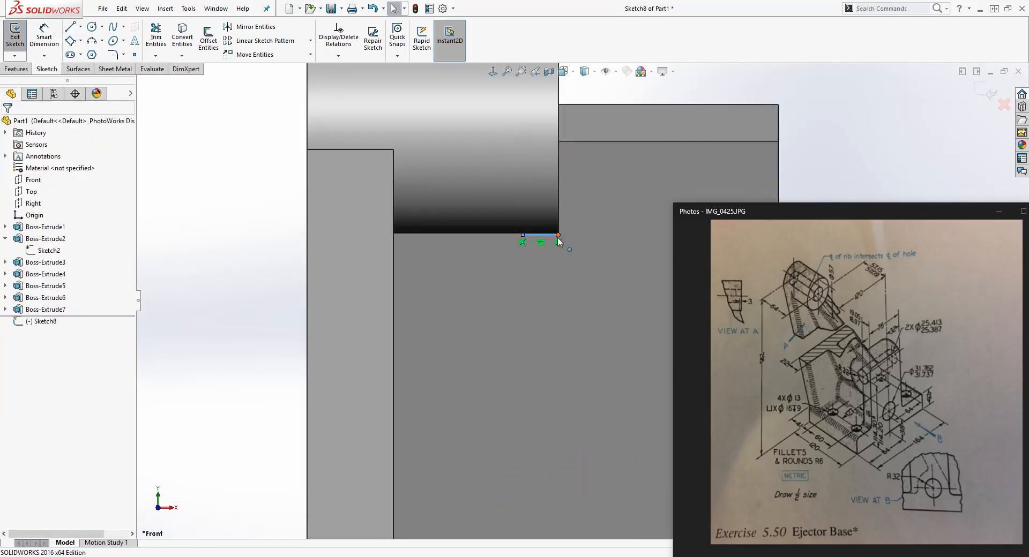
# - Sketch a slanted line about 142 mm long from the short line's free end to the top outer corner of the opposite upright
pyautogui.scroll(6, 591, 338)
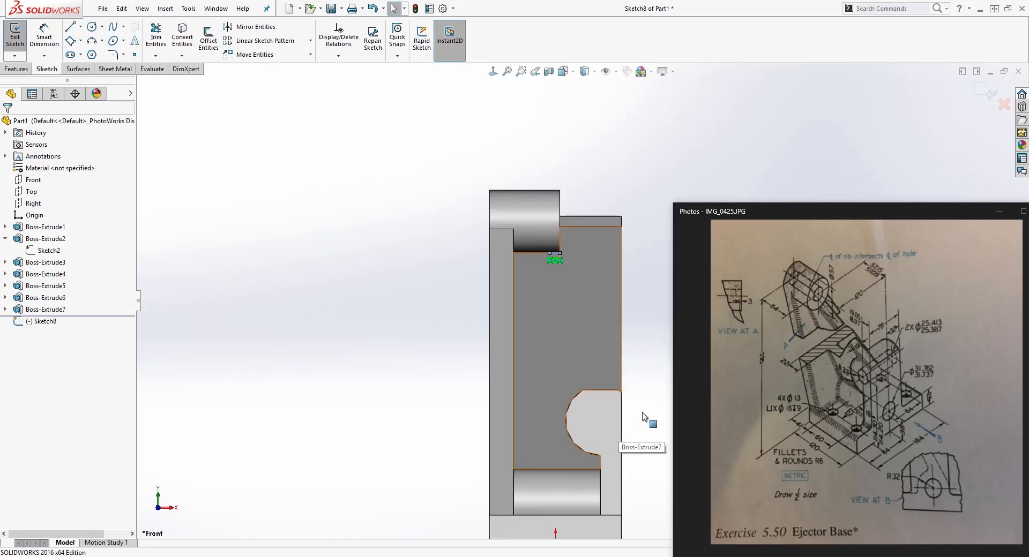
pyautogui.scroll(-1, 644, 416)
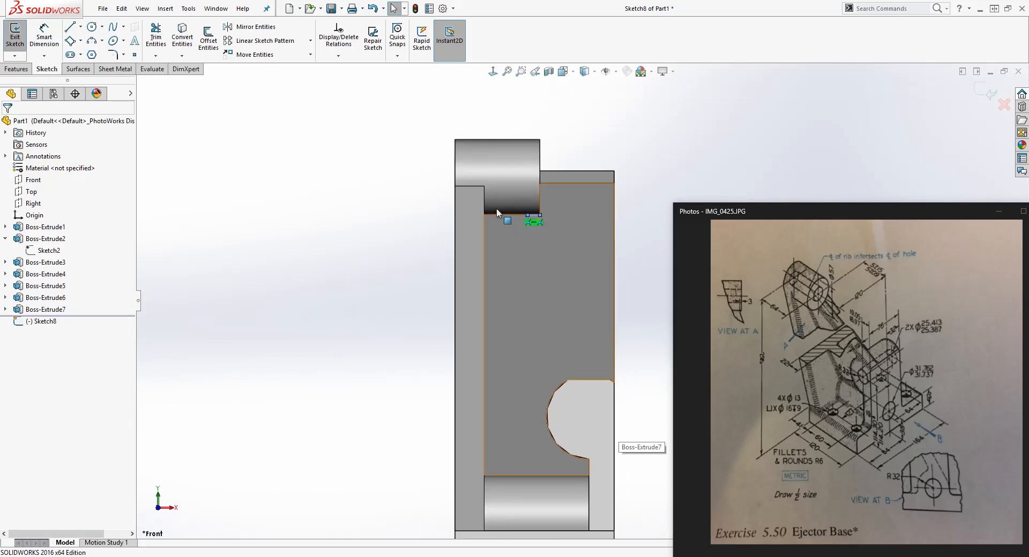
pyautogui.click(72, 30)
pyautogui.click(535, 218)
pyautogui.scroll(-4, 596, 388)
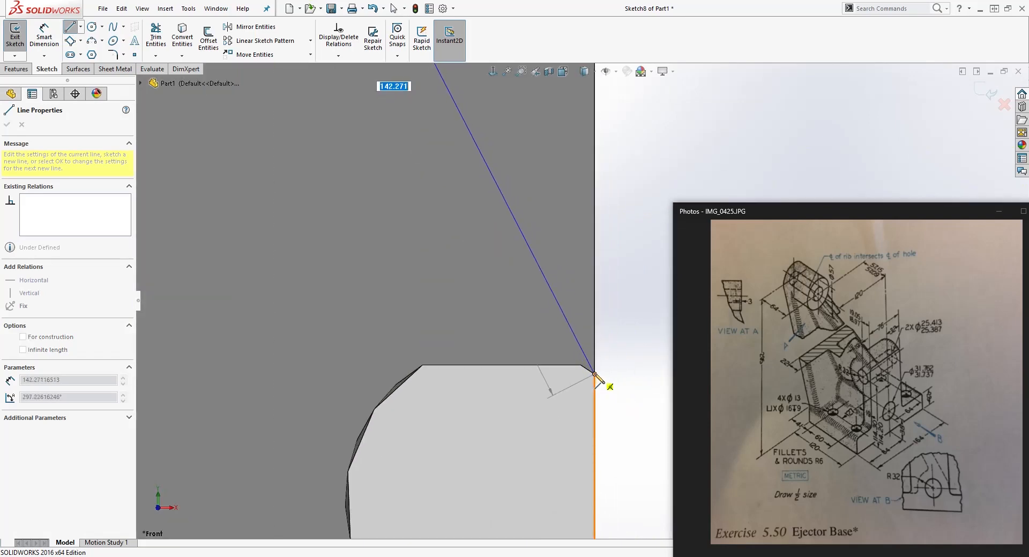
pyautogui.click(595, 374)
pyautogui.press('Escape')
pyautogui.scroll(1, 622, 331)
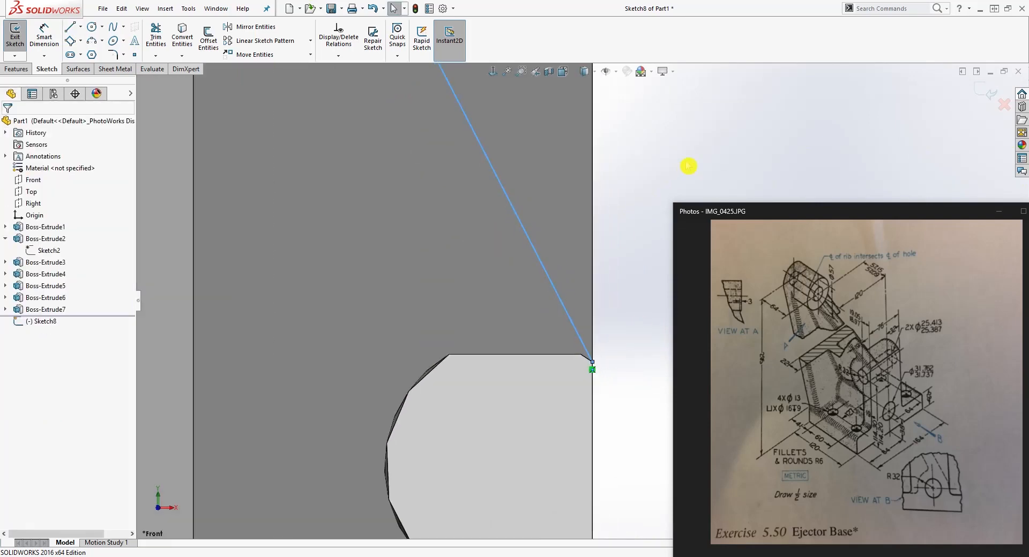
# - Close the profile with a vertical line about 167 mm long, a horizontal line about 56 mm long, and a vertical line to the boss's corner
pyautogui.press('l')
pyautogui.click(592, 369)
pyautogui.scroll(3, 595, 365)
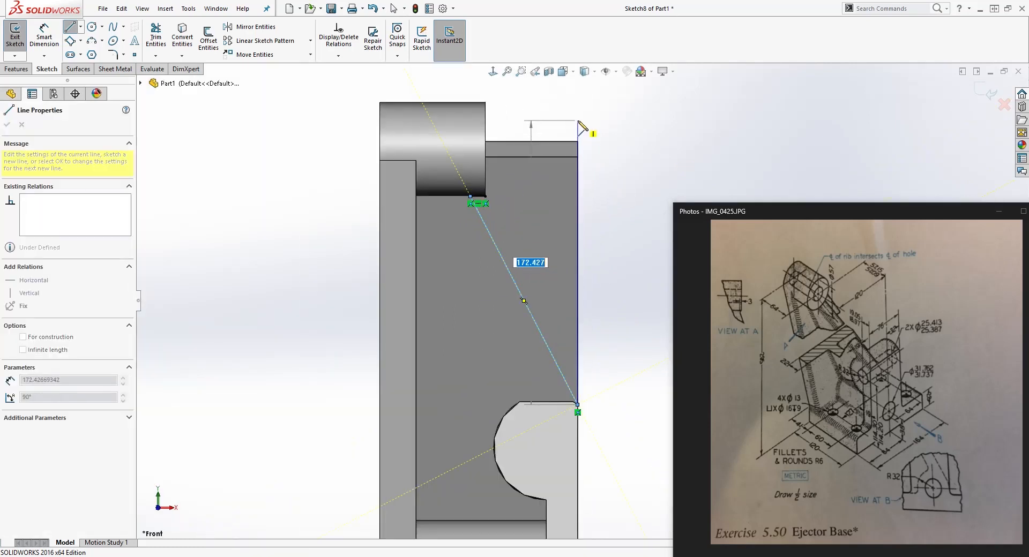
pyautogui.click(578, 130)
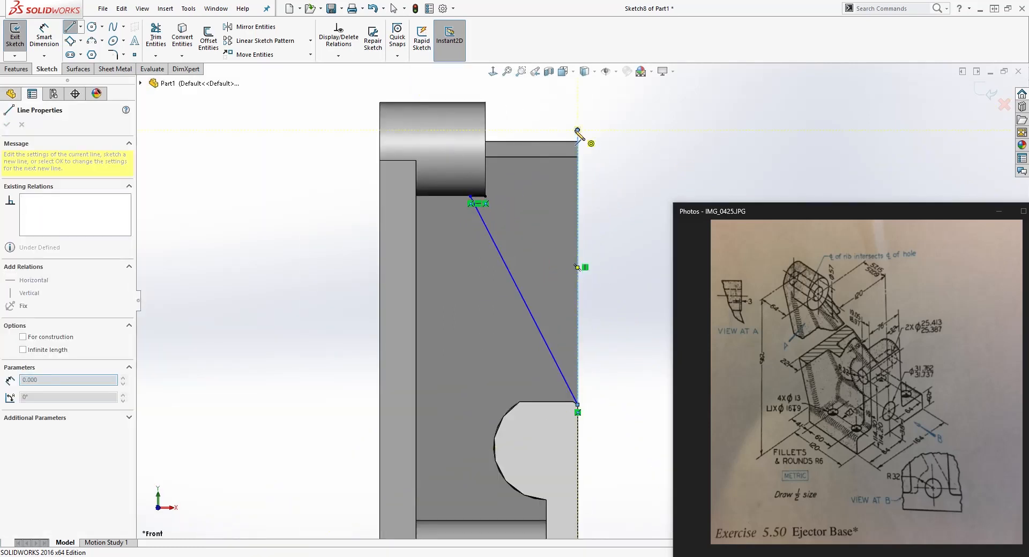
pyautogui.click(485, 131)
pyautogui.scroll(-3, 469, 156)
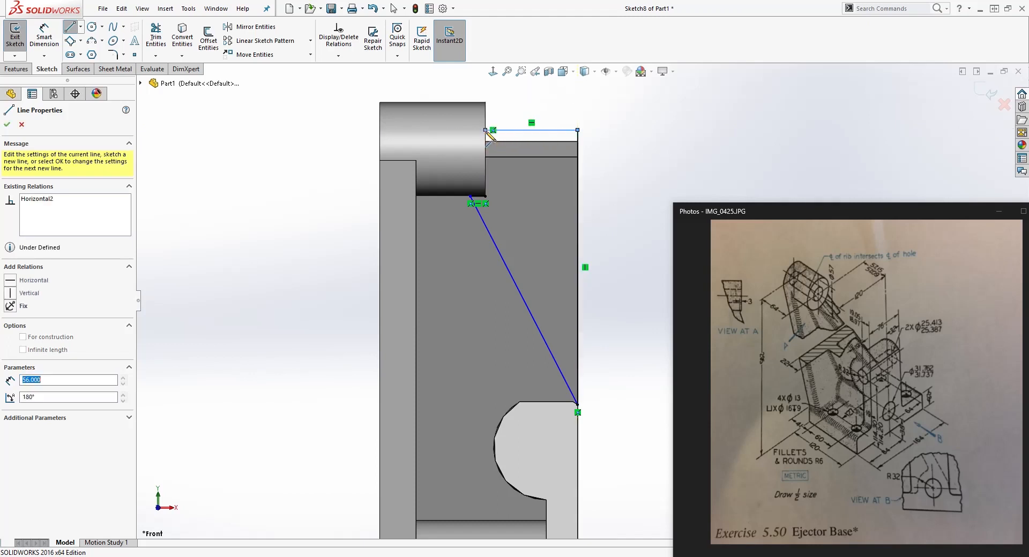
pyautogui.click(485, 197)
pyautogui.scroll(4, 544, 276)
pyautogui.scroll(-1, 613, 358)
# - Dimension the long outer vertical line and set its length to 195 mm
pyautogui.moveTo(612, 359); pyautogui.dragTo(610, 379, button='right')
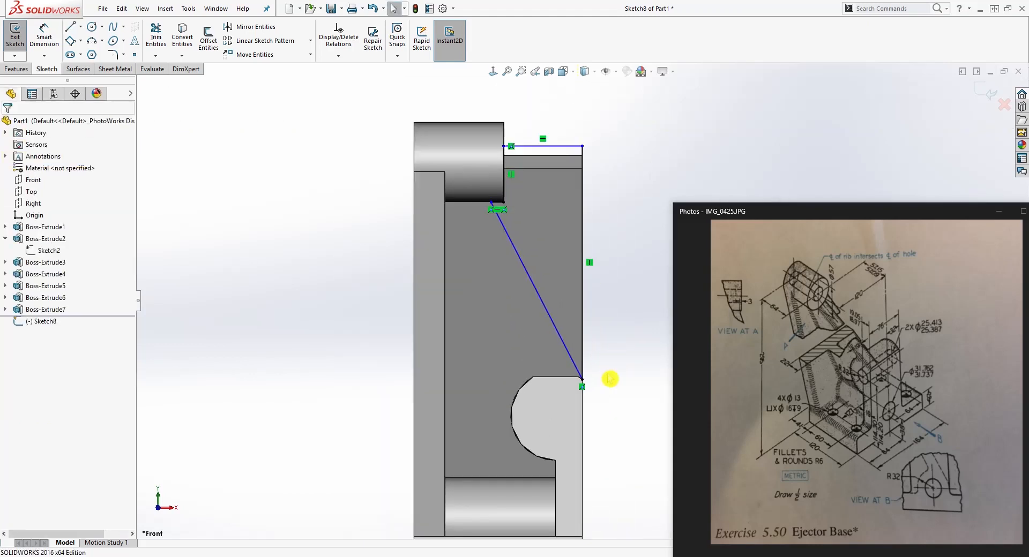
pyautogui.click(583, 179)
pyautogui.click(643, 194)
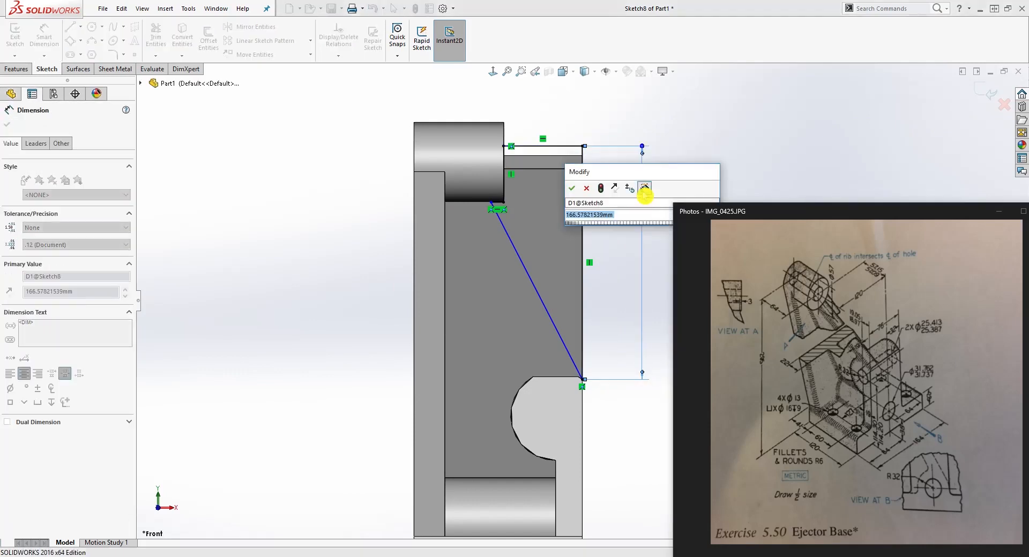
pyautogui.write('195')
pyautogui.press('Return')
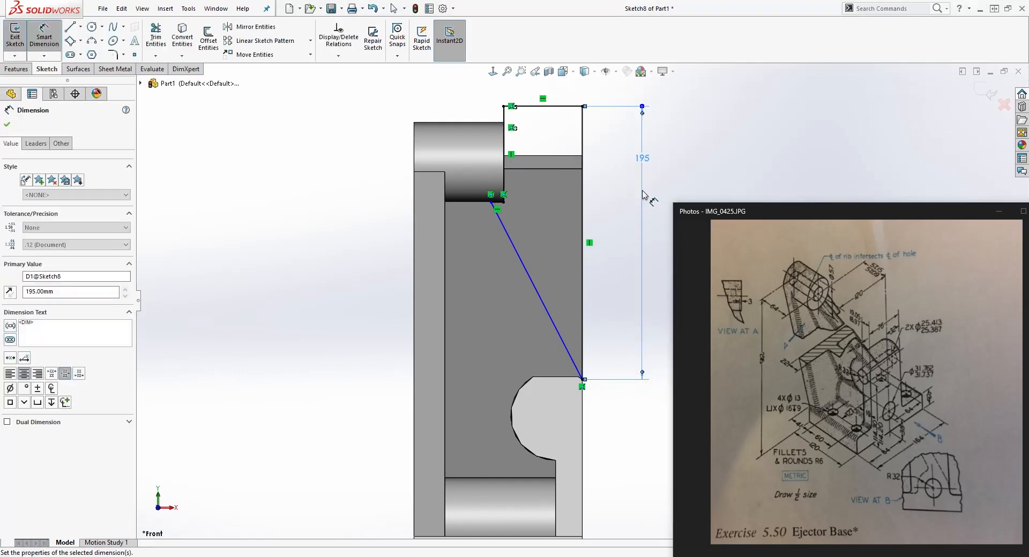
pyautogui.press('Escape')
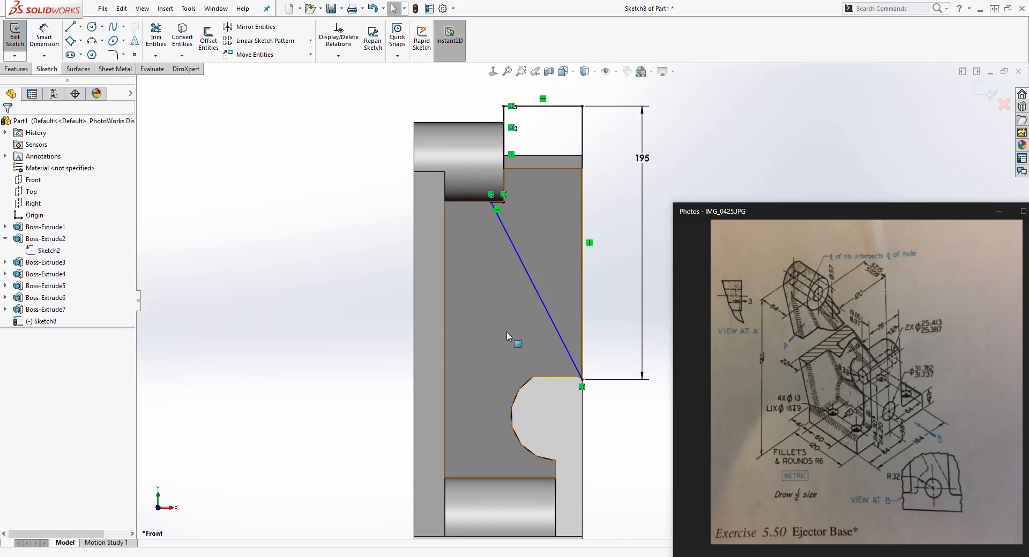
# - Dimension the short horizontal line under the upper boss and set its length to 3 mm
pyautogui.scroll(-3, 545, 218)
pyautogui.moveTo(477, 332); pyautogui.dragTo(476, 263, button='right')
pyautogui.click(477, 207)
pyautogui.click(475, 268)
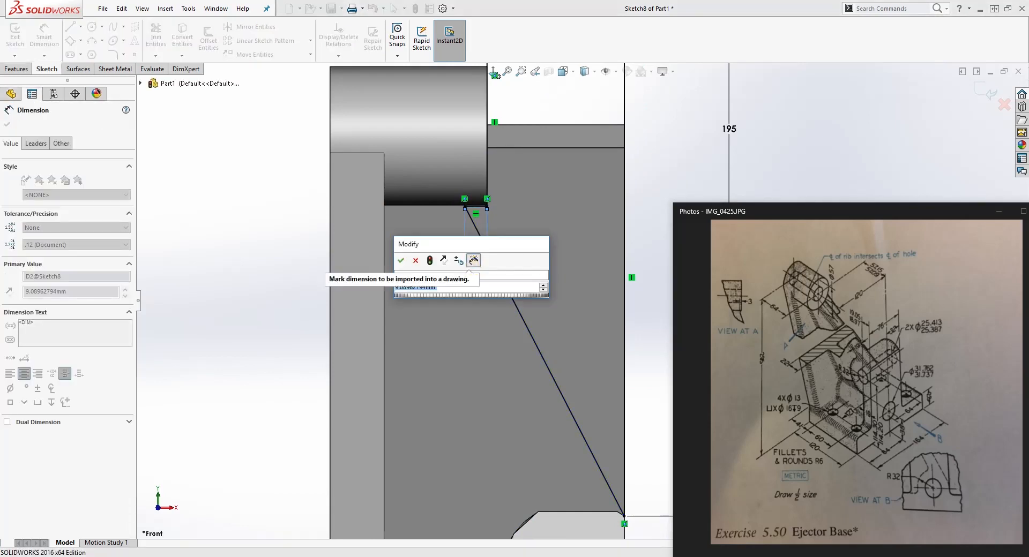
pyautogui.write('3.00mm')
pyautogui.press('Return')
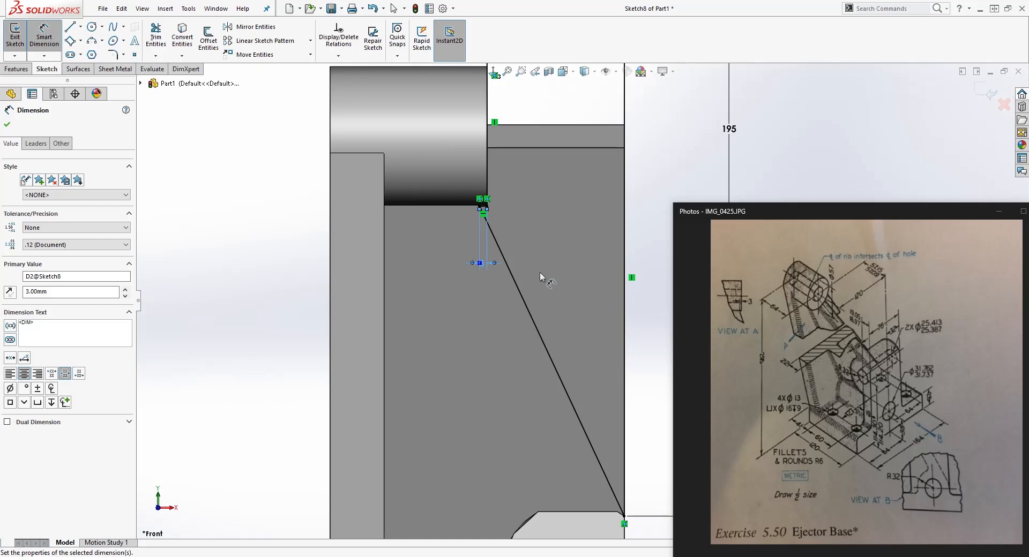
pyautogui.press('Escape')
# - Cut the rib with the closed profile using Extruded Cut, with the direction reversed and the Through All end condition
pyautogui.scroll(5, 606, 373)
pyautogui.moveTo(638, 382)
pyautogui.mouseDown(button='middle')
pyautogui.moveTo(572, 383)
pyautogui.moveTo(533, 440)
pyautogui.mouseUp(button='middle')
pyautogui.click(24, 69)
pyautogui.click(163, 38)
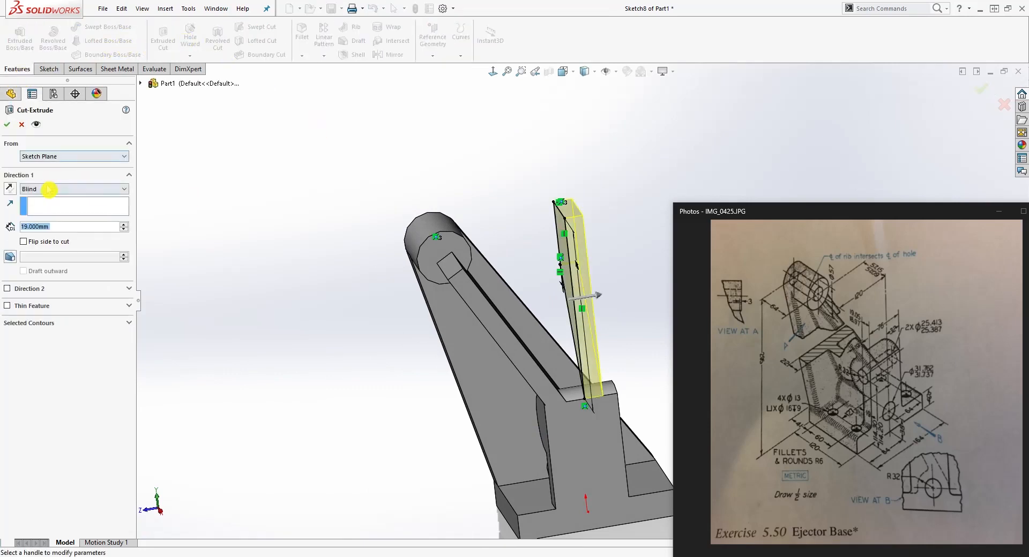
pyautogui.click(9, 189)
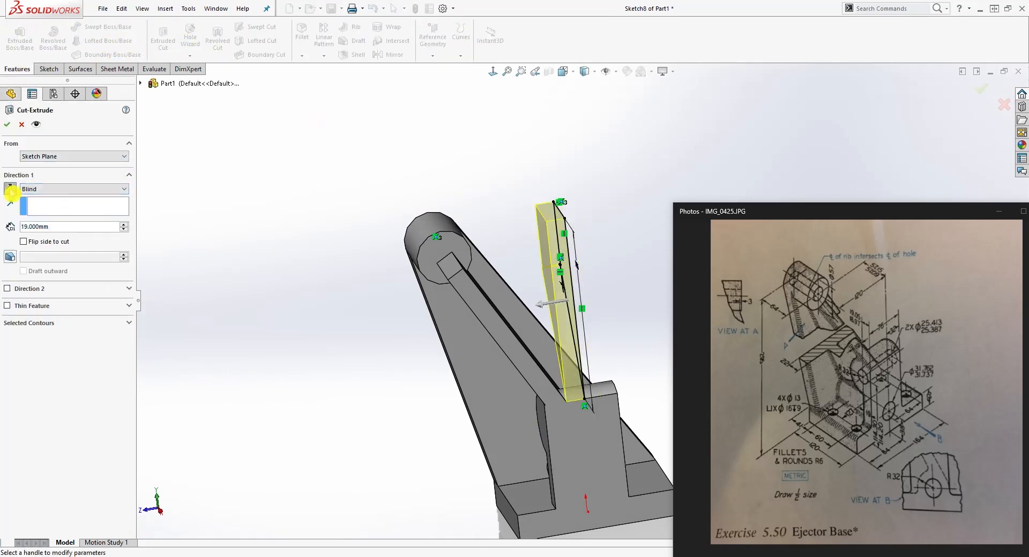
pyautogui.click(109, 192)
pyautogui.click(85, 203)
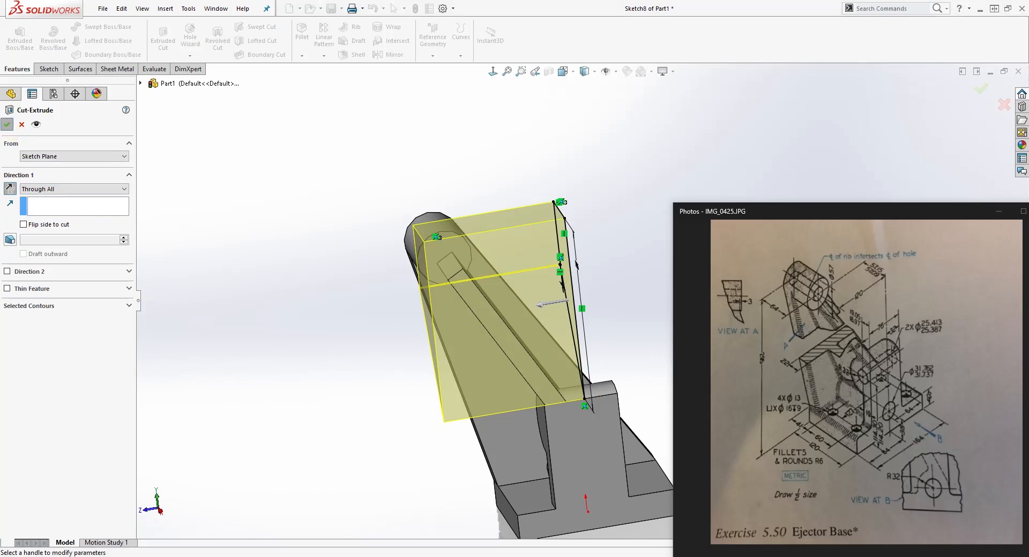
# - Examine the cut rib and its junction with the upper boss from several angles
pyautogui.scroll(1, 528, 375)
pyautogui.moveTo(528, 376); pyautogui.dragTo(554, 213, button='middle')
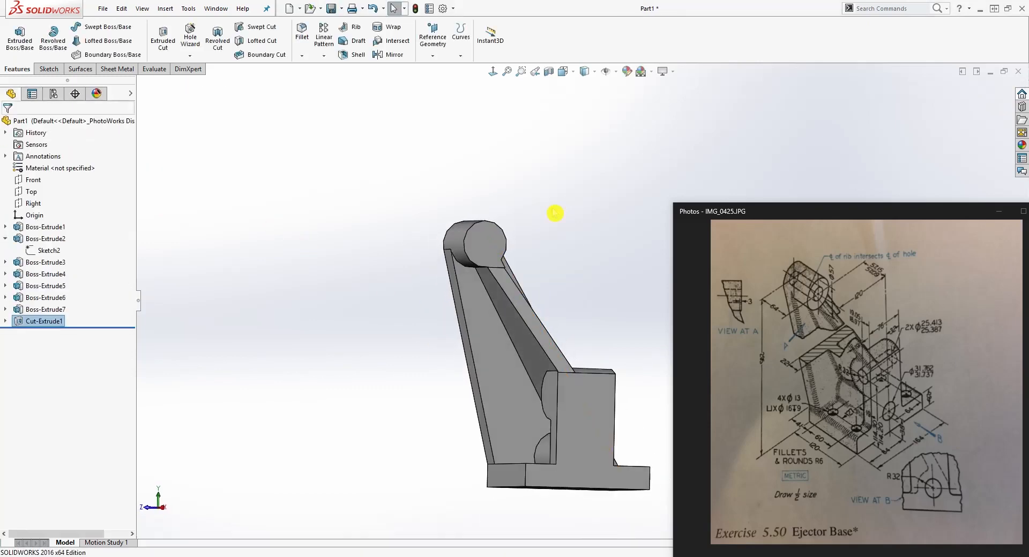
pyautogui.click(493, 72)
pyautogui.scroll(2, 587, 301)
pyautogui.moveTo(597, 301); pyautogui.dragTo(475, 246, button='middle')
pyautogui.scroll(-2, 552, 215)
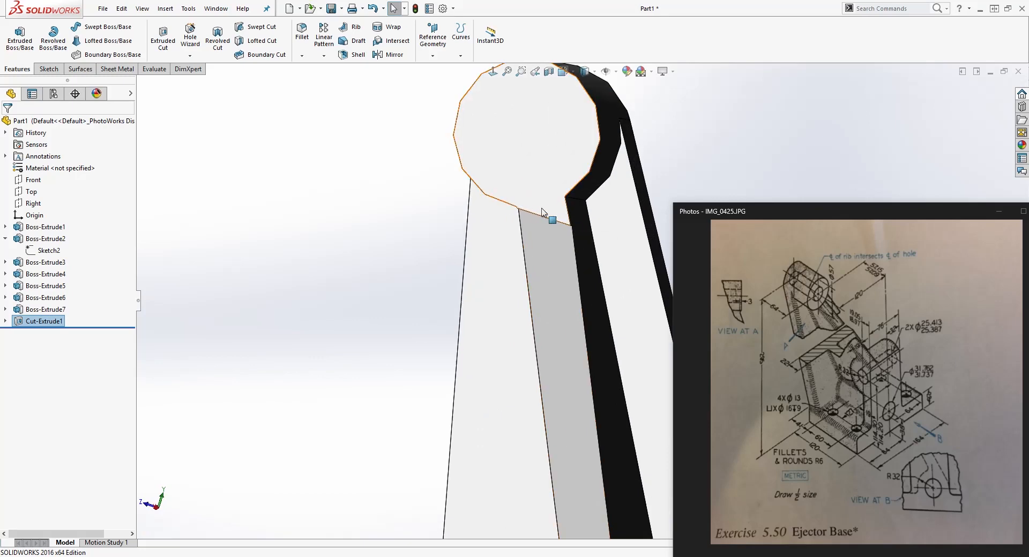
pyautogui.scroll(-1, 562, 223)
pyautogui.moveTo(563, 225); pyautogui.dragTo(591, 216, button='middle')
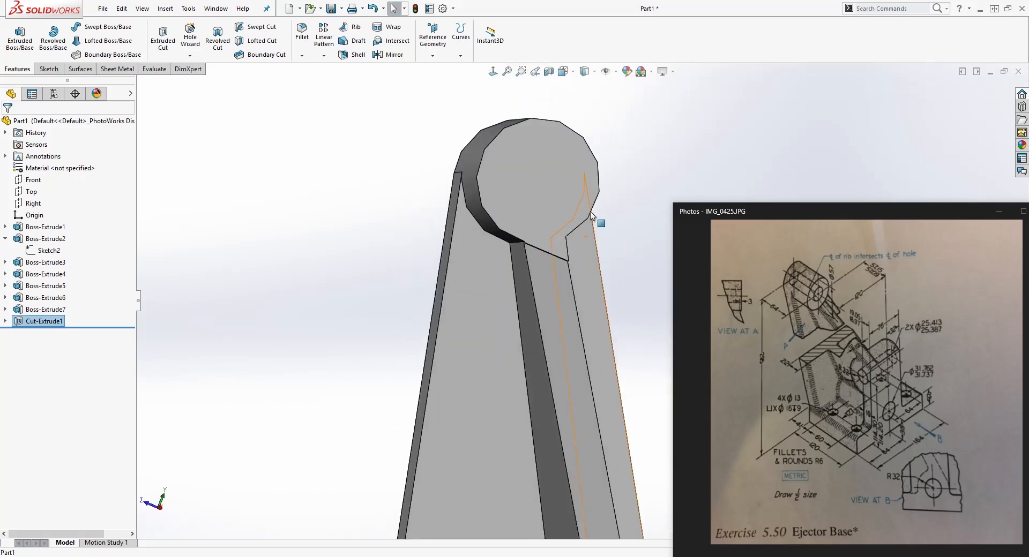
pyautogui.scroll(-4, 591, 218)
pyautogui.scroll(5, 604, 281)
pyautogui.moveTo(604, 282); pyautogui.dragTo(597, 252, button='middle')
# - Start a new sketch on the upper boss's end face and orient the view normal to it
pyautogui.click(554, 228)
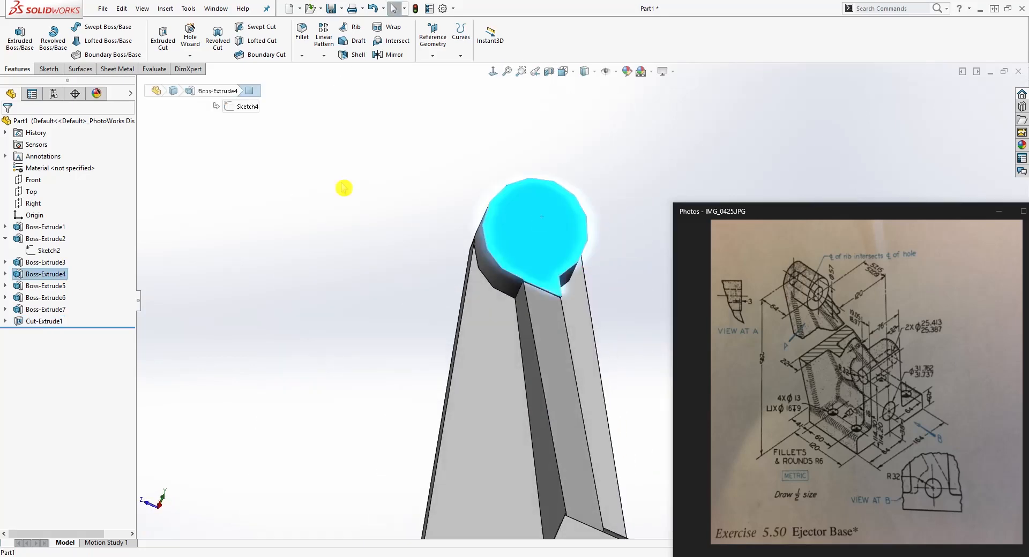
pyautogui.click(49, 69)
pyautogui.click(15, 37)
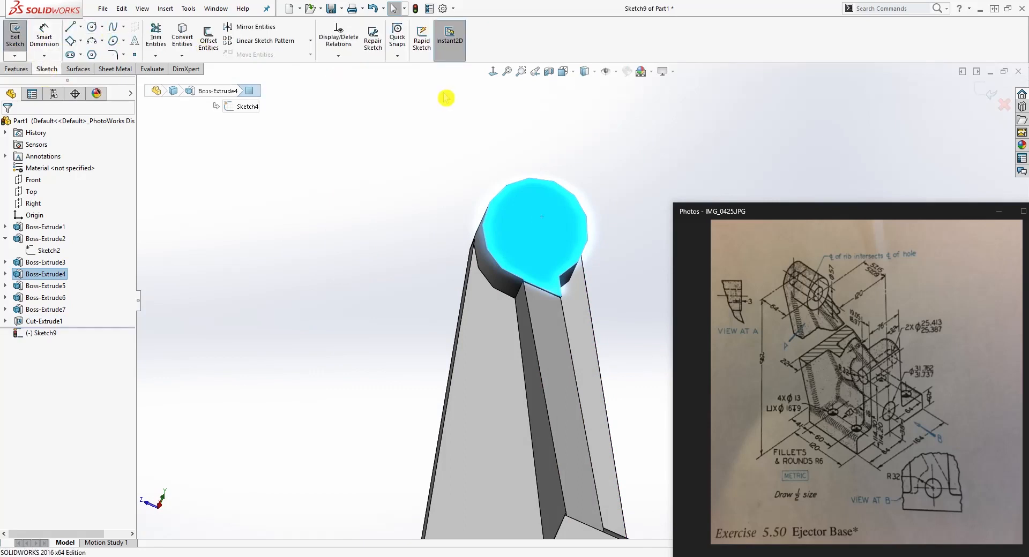
pyautogui.click(492, 75)
pyautogui.click(563, 168)
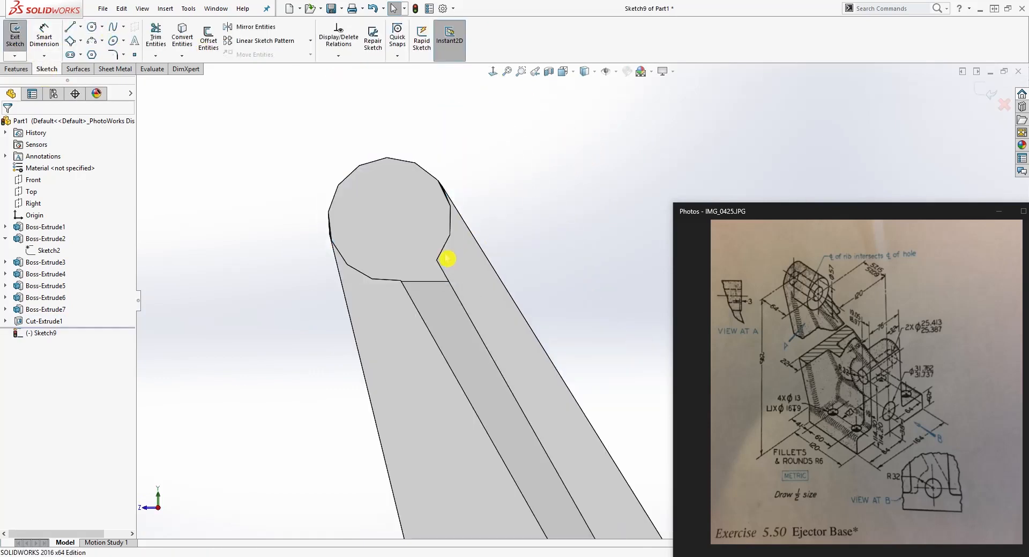
# - Sketch a circle on the boss face and make it coradial with the boss's round edge
pyautogui.click(93, 26)
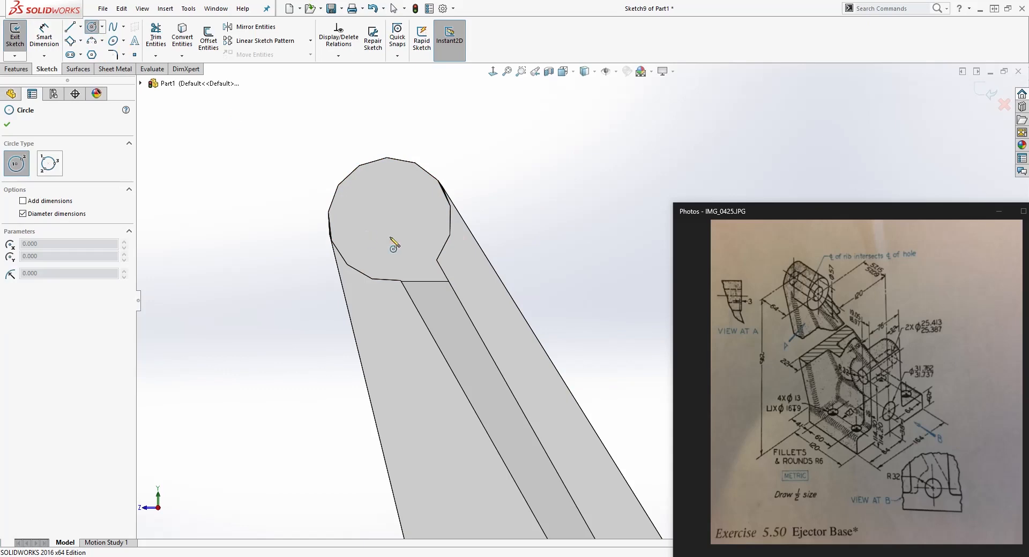
pyautogui.click(392, 236)
pyautogui.click(431, 214)
pyautogui.press('Escape')
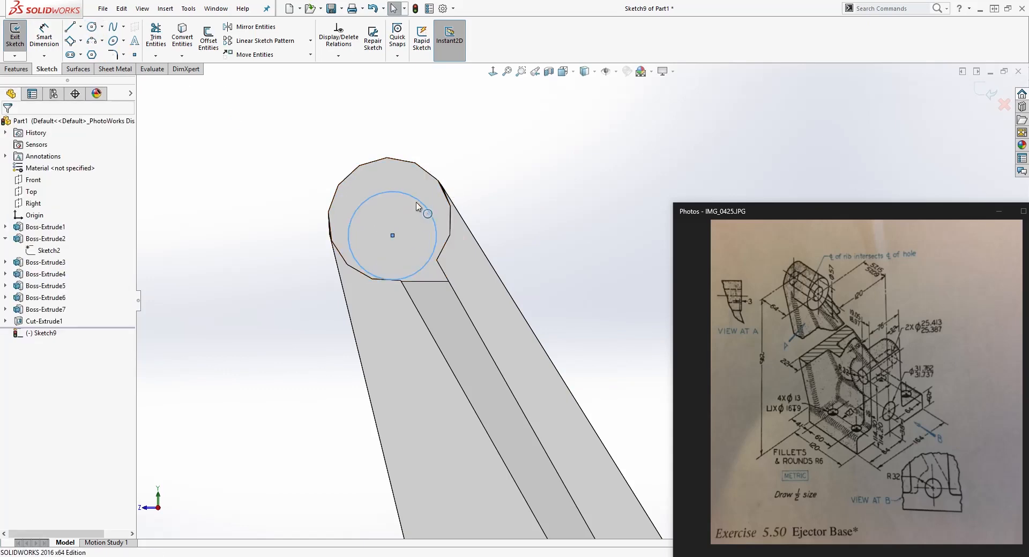
pyautogui.click(421, 202)
pyautogui.click(411, 161)
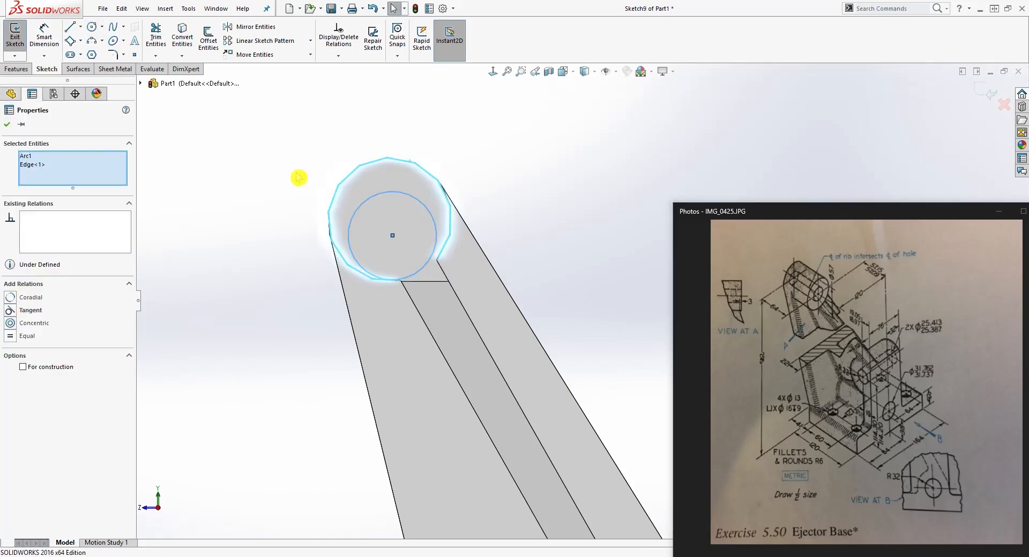
pyautogui.click(10, 298)
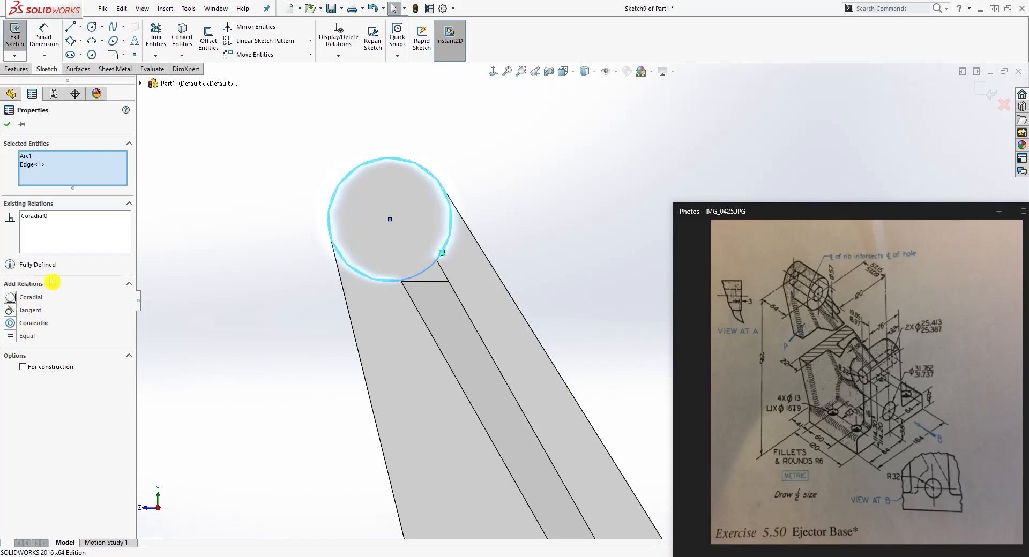
pyautogui.press('Escape')
# - Sketch two connected lines from the circle along the rib's side edge and horizontally across its upper edge to the opposite corner
pyautogui.scroll(-2, 451, 275)
pyautogui.press('l')
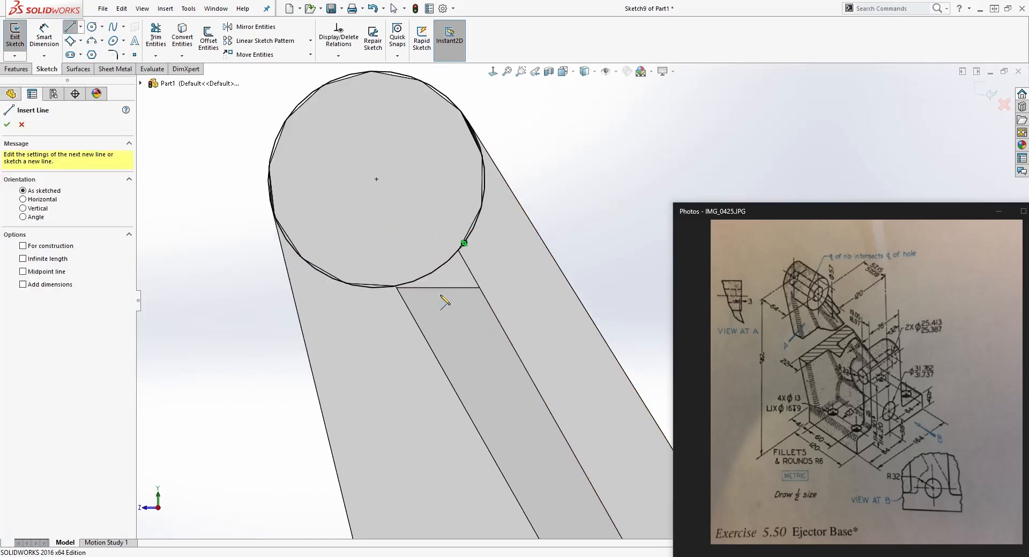
pyautogui.scroll(-2, 420, 283)
pyautogui.click(476, 230)
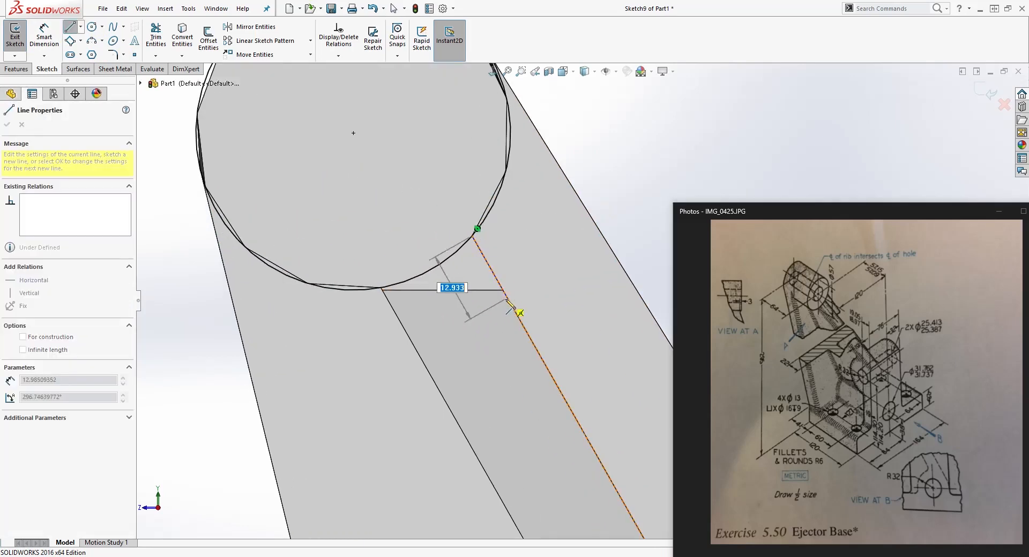
pyautogui.click(503, 290)
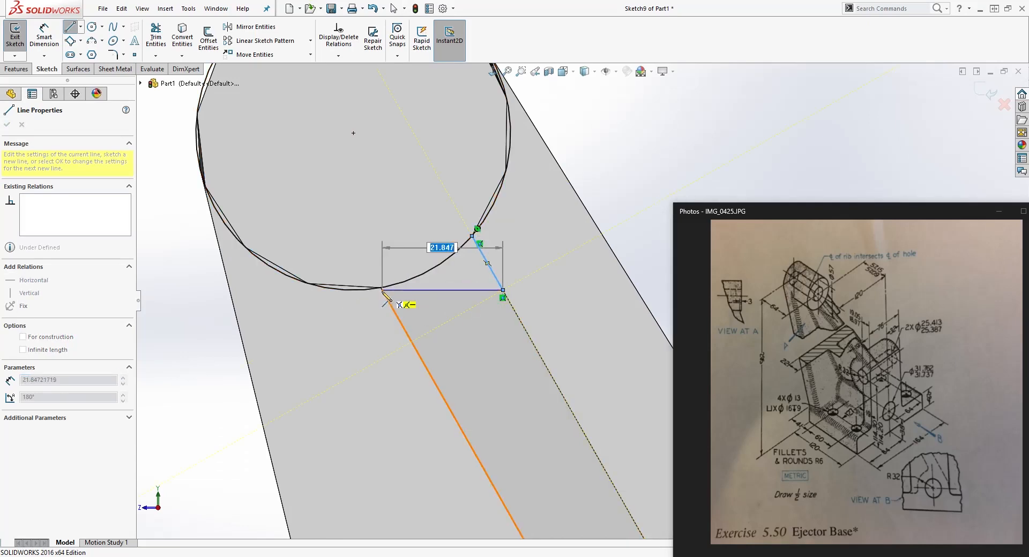
pyautogui.scroll(3, 412, 299)
pyautogui.click(455, 286)
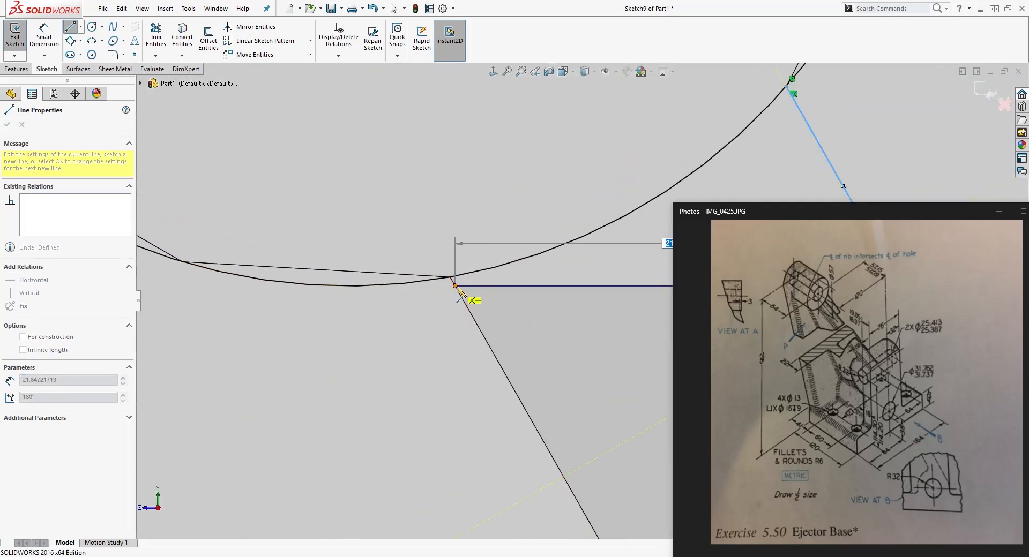
pyautogui.press('Escape')
pyautogui.scroll(-5, 469, 324)
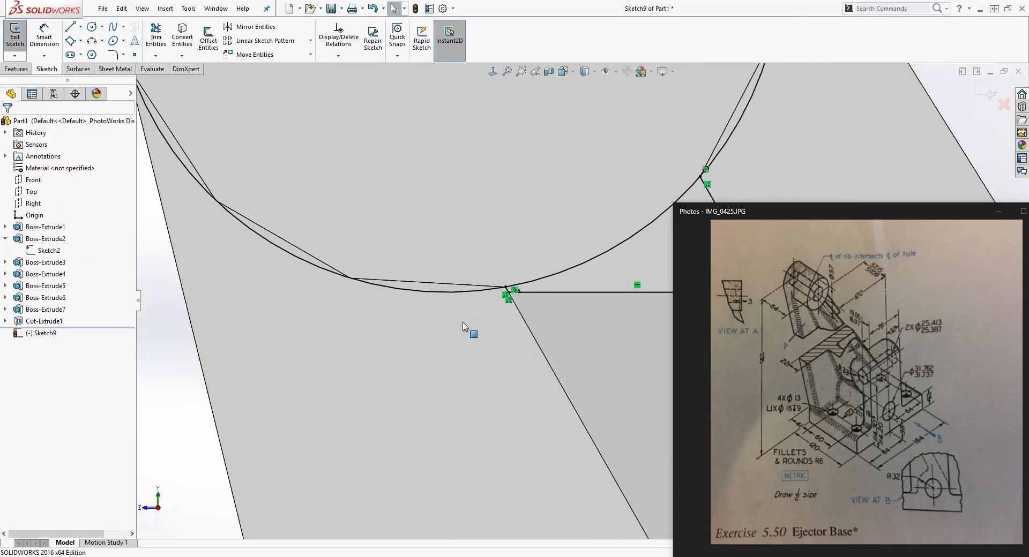
# - Trim away the outer part of the circle, keeping the short arc that closes the profile with the two lines
pyautogui.scroll(3, 631, 271)
pyautogui.scroll(-4, 640, 272)
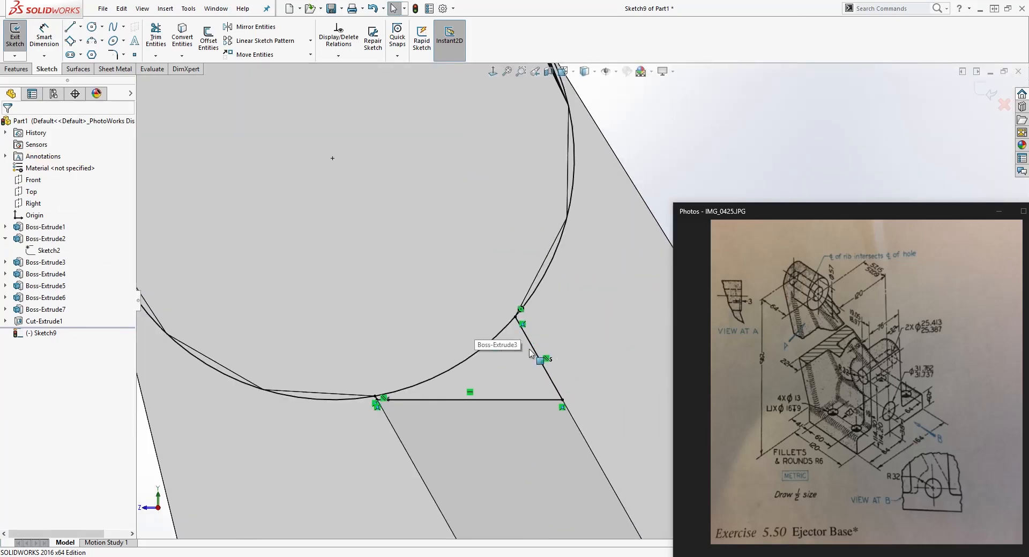
pyautogui.click(156, 39)
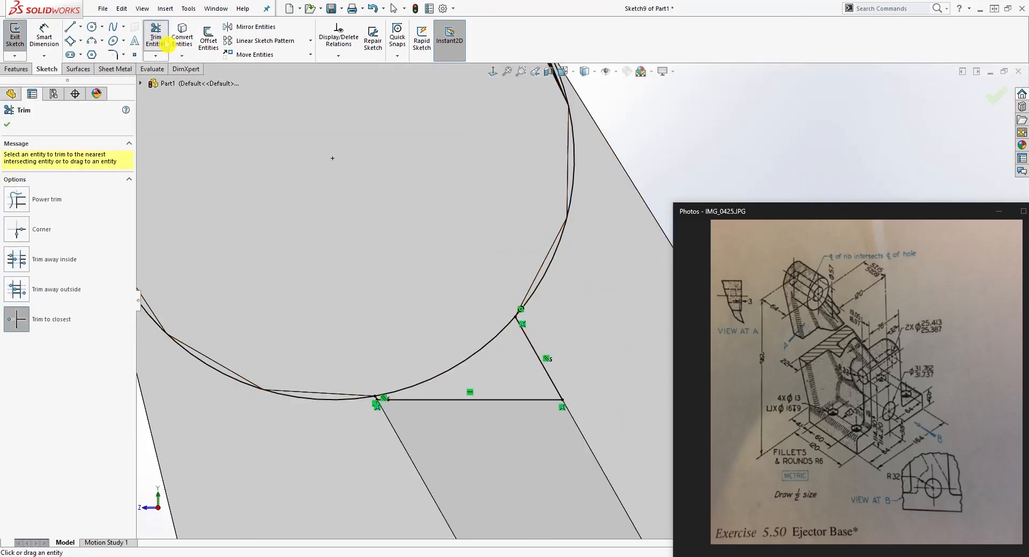
pyautogui.click(572, 157)
pyautogui.scroll(3, 574, 300)
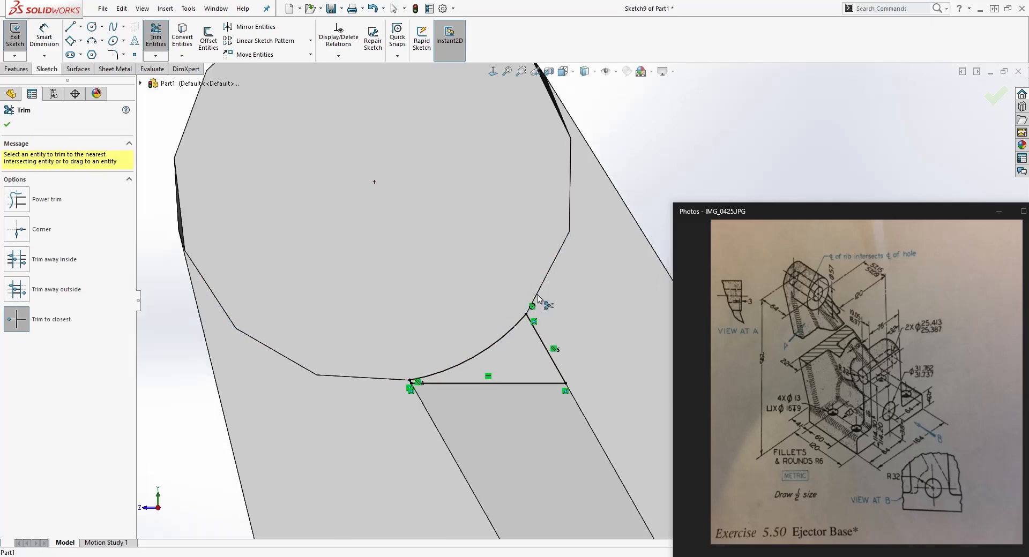
pyautogui.press('Escape')
# - Cut the closed profile with Extruded Cut using the Up To Surface end condition, ending at the rib's slanted front face
pyautogui.scroll(2, 482, 349)
pyautogui.moveTo(449, 406); pyautogui.dragTo(500, 382, button='middle')
pyautogui.scroll(-4, 596, 331)
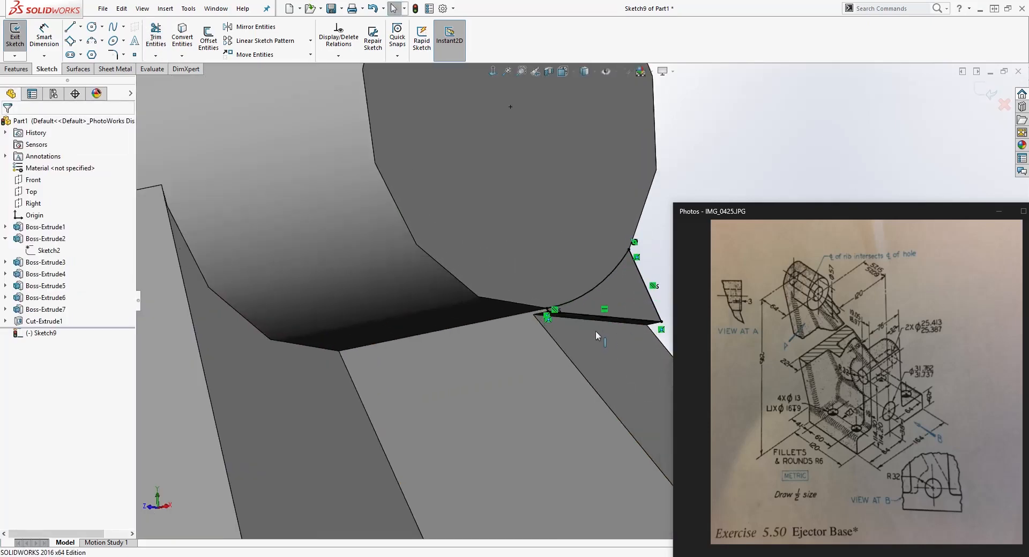
pyautogui.click(21, 70)
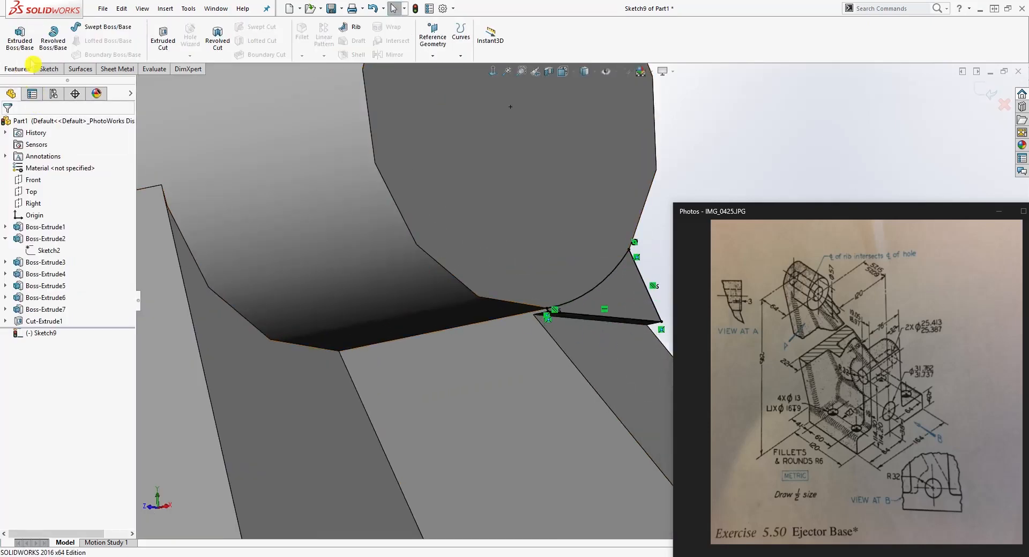
pyautogui.click(172, 47)
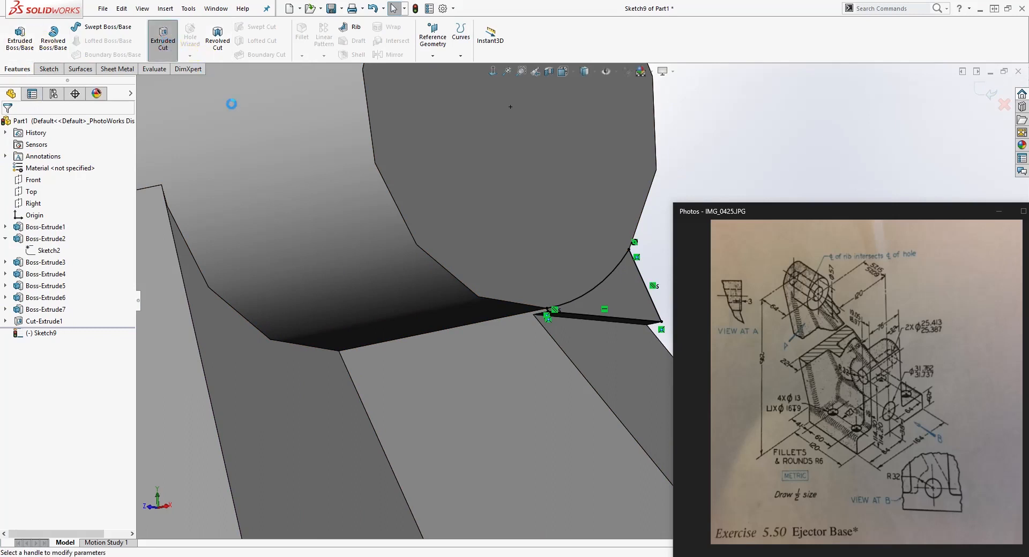
pyautogui.click(86, 190)
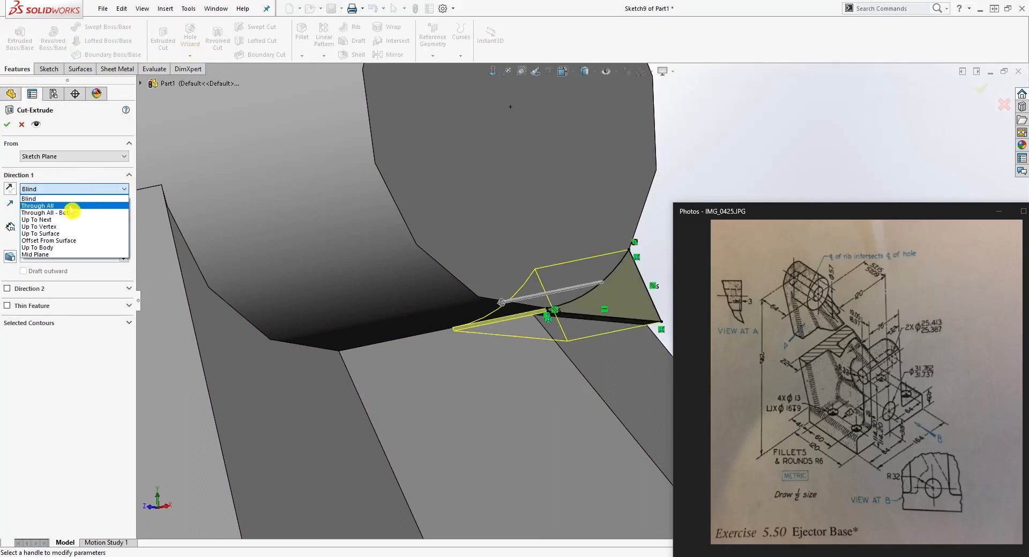
pyautogui.click(53, 234)
pyautogui.click(597, 358)
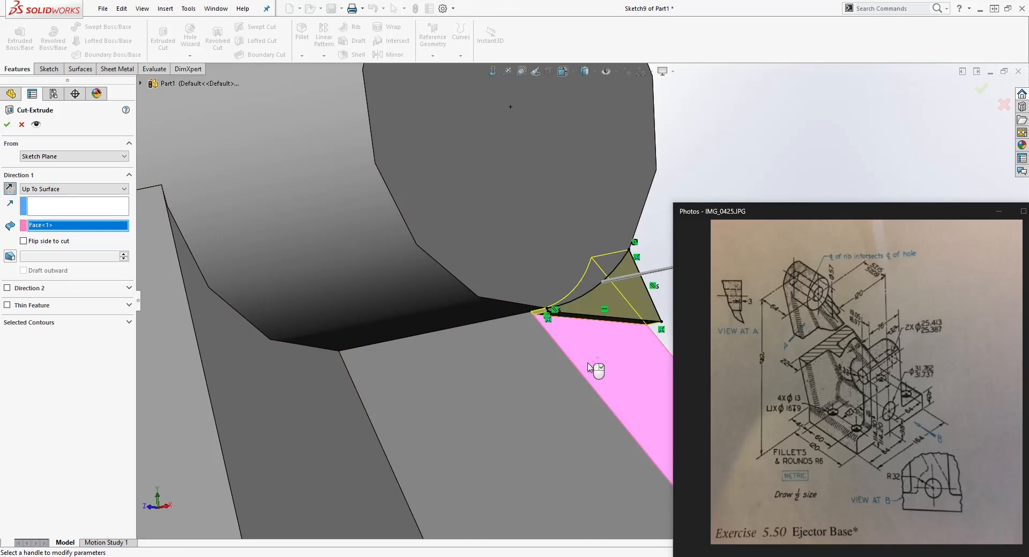
pyautogui.scroll(4, 605, 379)
pyautogui.moveTo(606, 384); pyautogui.dragTo(616, 416, button='middle')
pyautogui.scroll(5, 606, 367)
pyautogui.scroll(-3, 627, 374)
pyautogui.scroll(4, 616, 416)
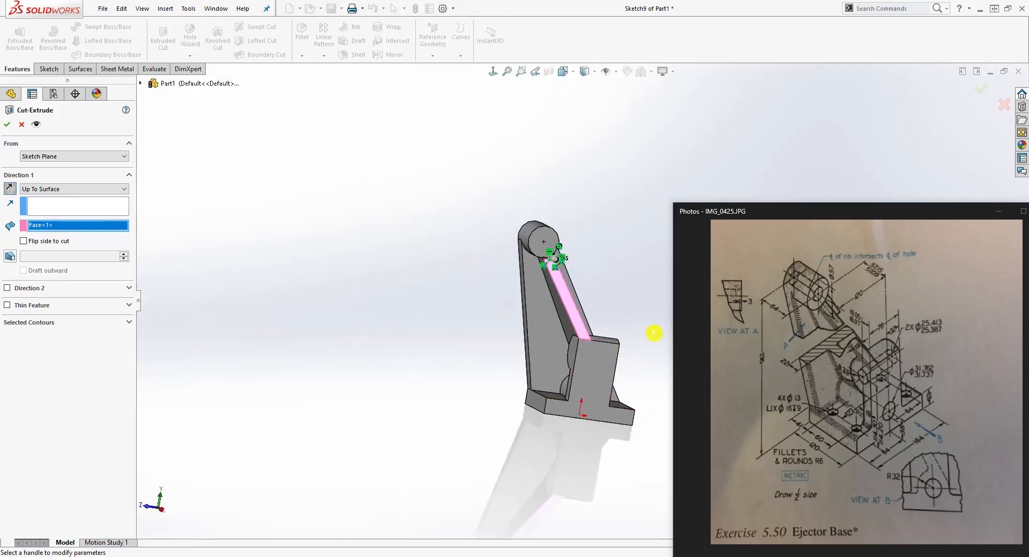
pyautogui.scroll(-4, 652, 335)
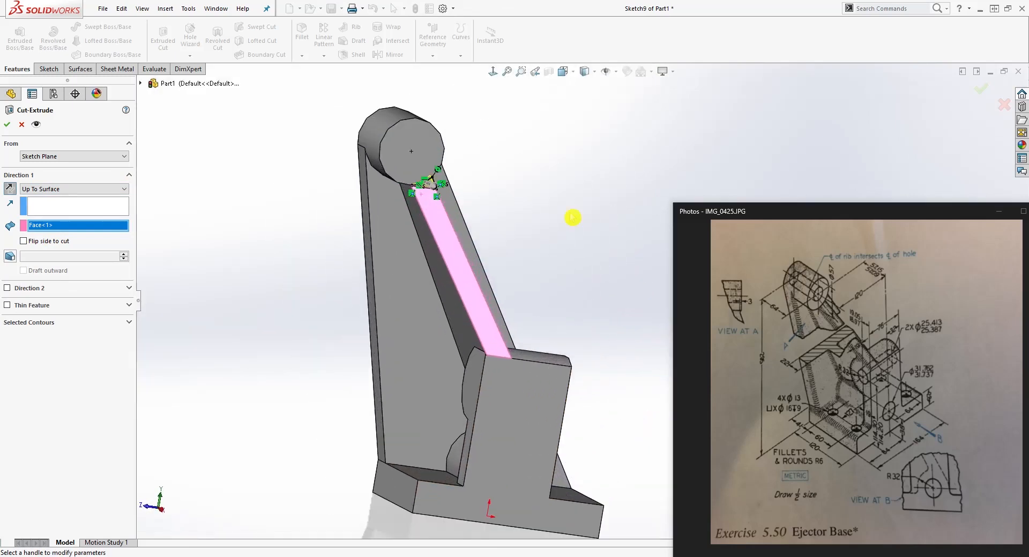
pyautogui.click(11, 131)
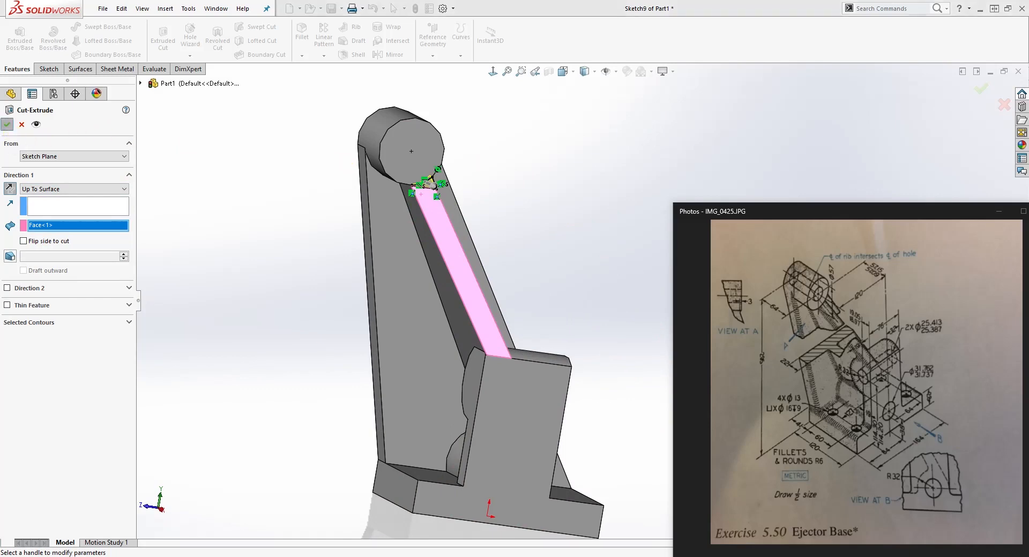
# - Examine the trimmed junction between the rib and the upper boss from several angles
pyautogui.scroll(-3, 464, 195)
pyautogui.moveTo(464, 195); pyautogui.dragTo(524, 120, button='middle')
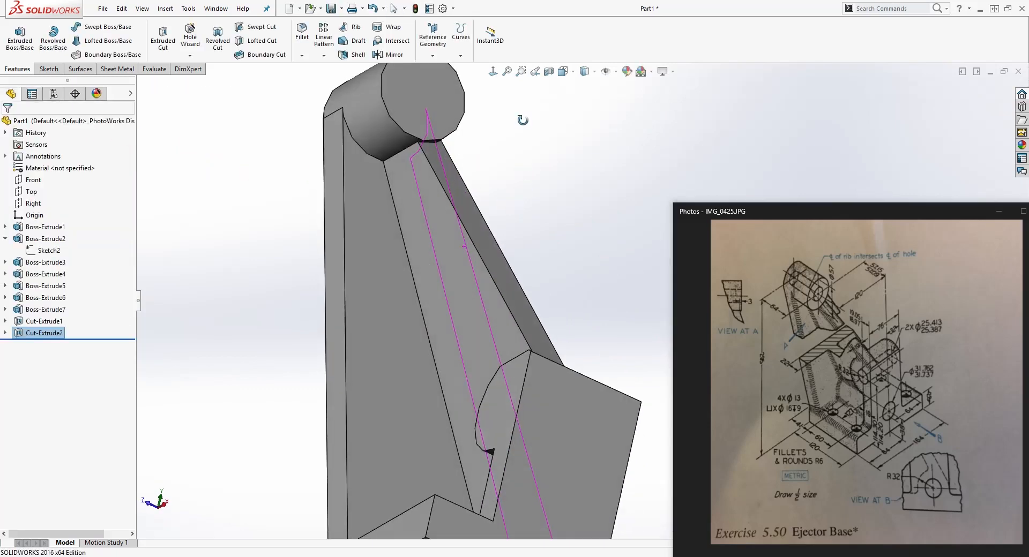
pyautogui.scroll(4, 498, 230)
pyautogui.moveTo(549, 280); pyautogui.dragTo(617, 350, button='middle')
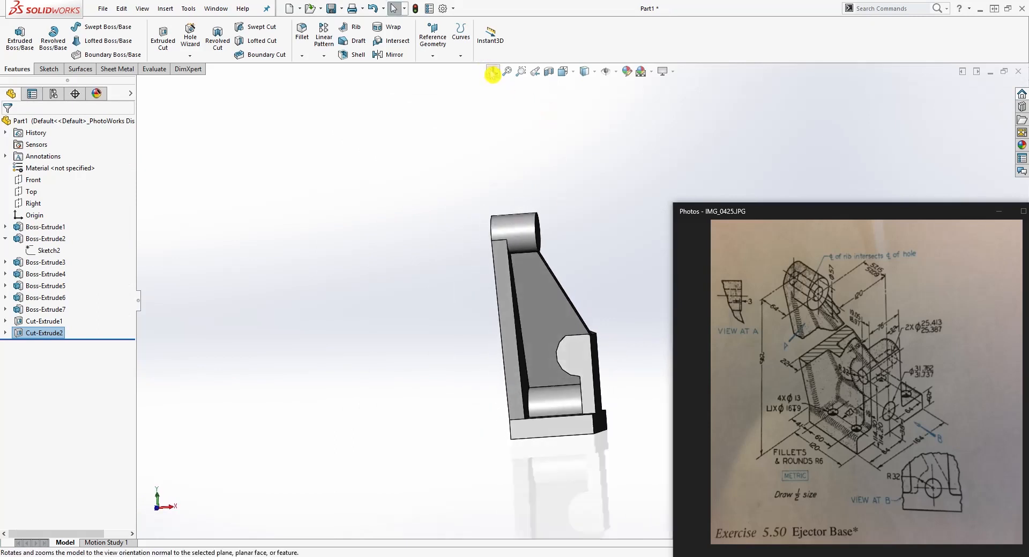
pyautogui.scroll(-5, 593, 253)
pyautogui.scroll(6, 627, 353)
pyautogui.scroll(-8, 622, 348)
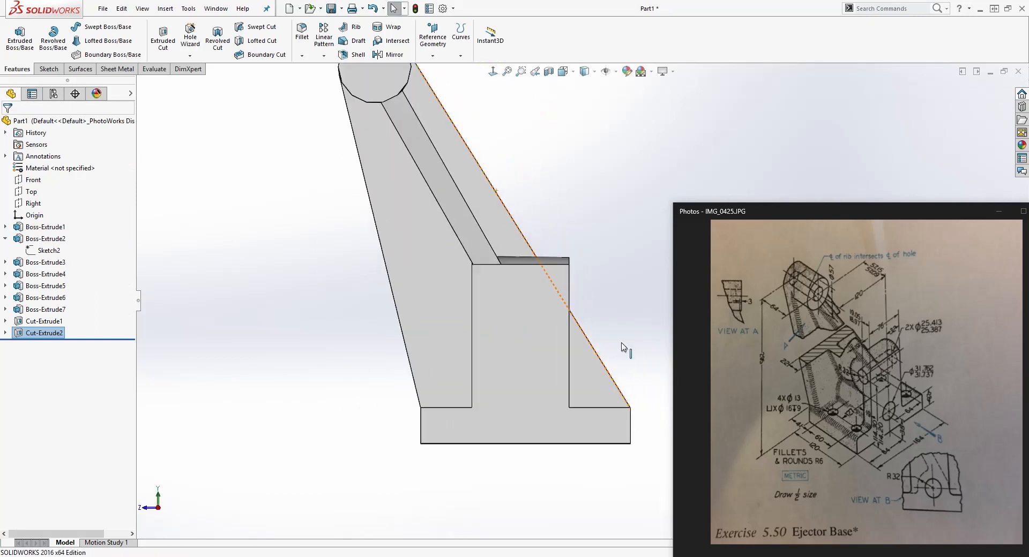
pyautogui.scroll(1, 605, 380)
pyautogui.click(794, 439)
pyautogui.scroll(4, 560, 259)
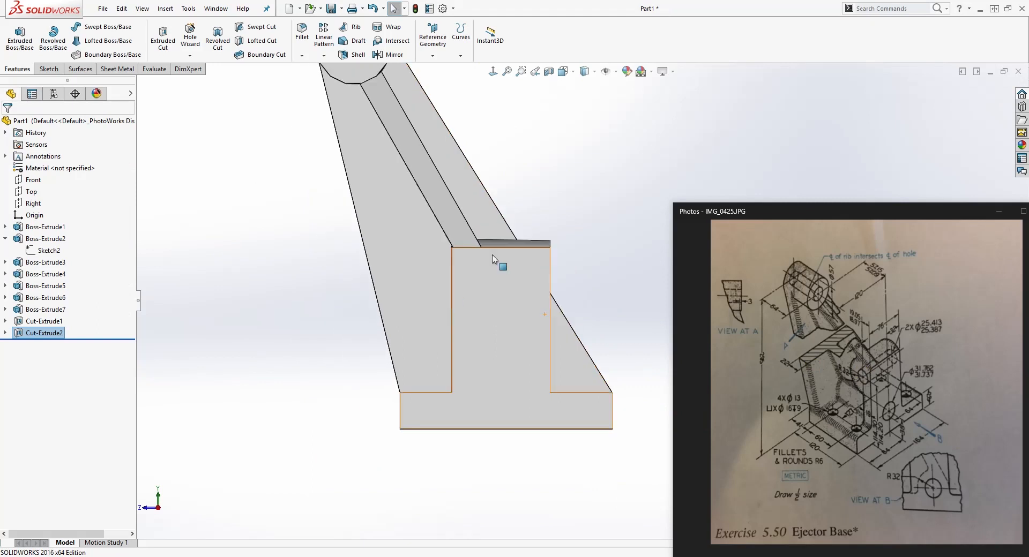
pyautogui.scroll(-1, 460, 131)
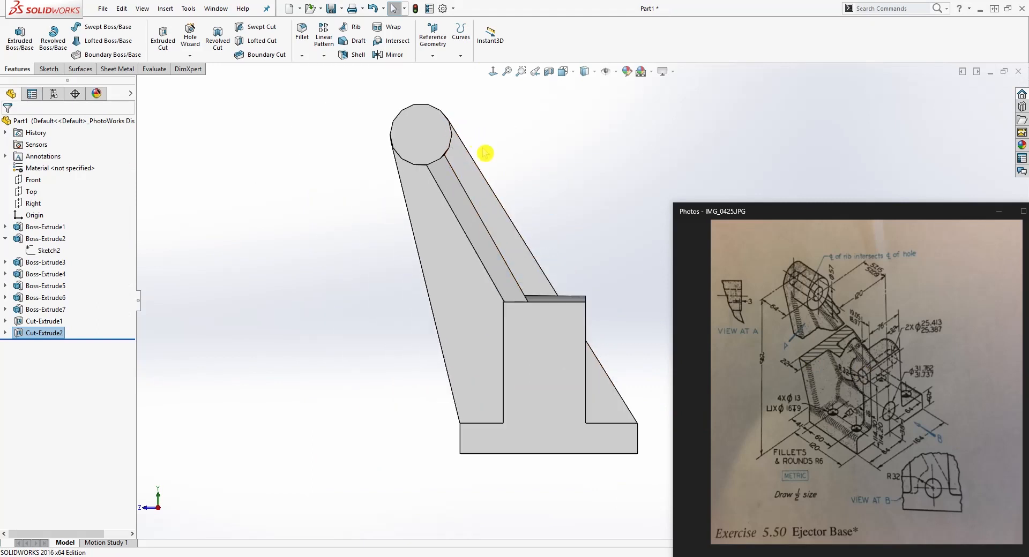
pyautogui.click(7, 240)
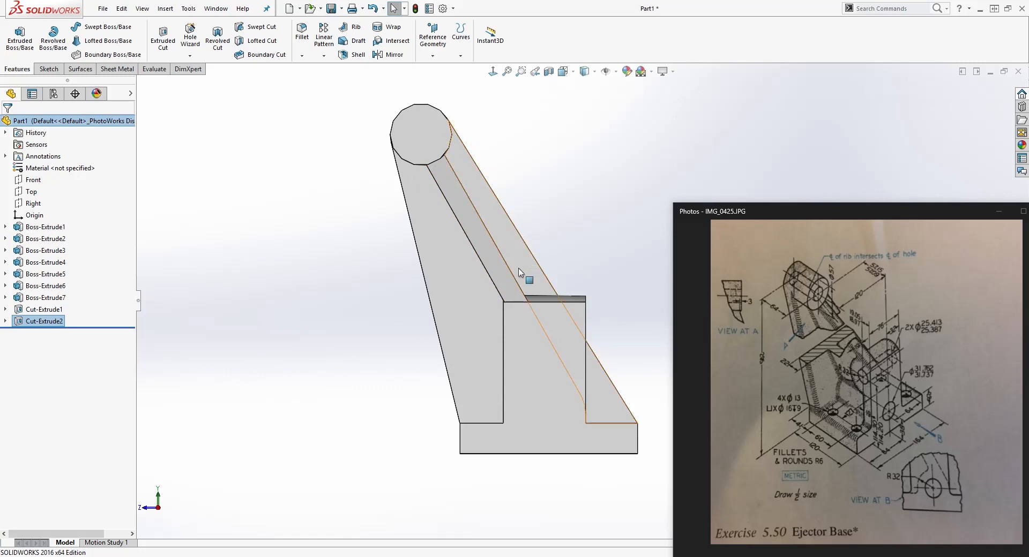
pyautogui.click(515, 177)
pyautogui.moveTo(504, 205); pyautogui.dragTo(582, 163, button='middle')
pyautogui.moveTo(519, 200)
pyautogui.mouseDown(button='middle')
pyautogui.moveTo(544, 154)
pyautogui.moveTo(587, 314)
pyautogui.moveTo(526, 327)
pyautogui.moveTo(523, 395)
pyautogui.moveTo(455, 386)
pyautogui.moveTo(540, 339)
pyautogui.moveTo(563, 247)
pyautogui.moveTo(559, 196)
pyautogui.moveTo(531, 173)
pyautogui.mouseUp(button='middle')
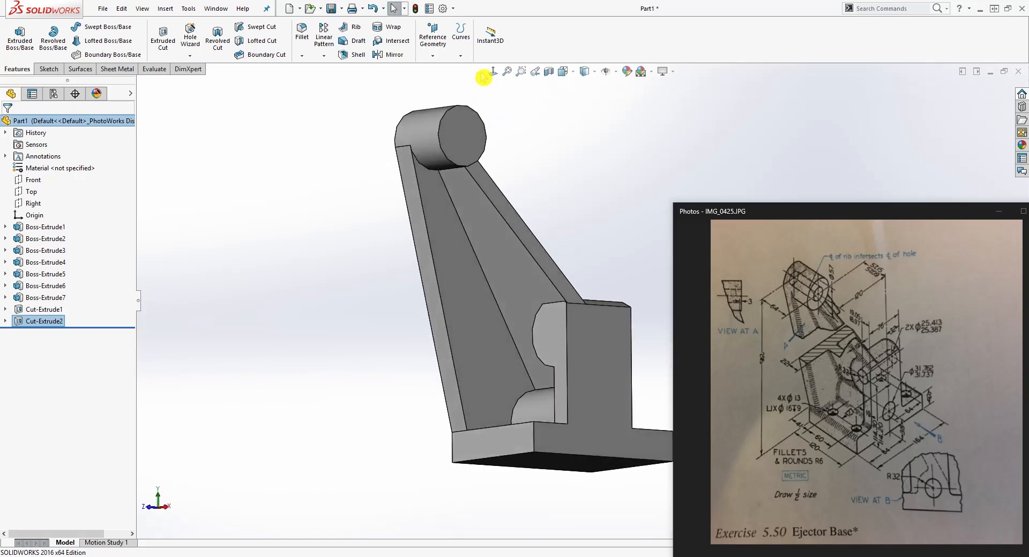
# - Orient the view normal to the upper boss's end face and start a new sketch on that face
pyautogui.click(493, 71)
pyautogui.scroll(-2, 595, 231)
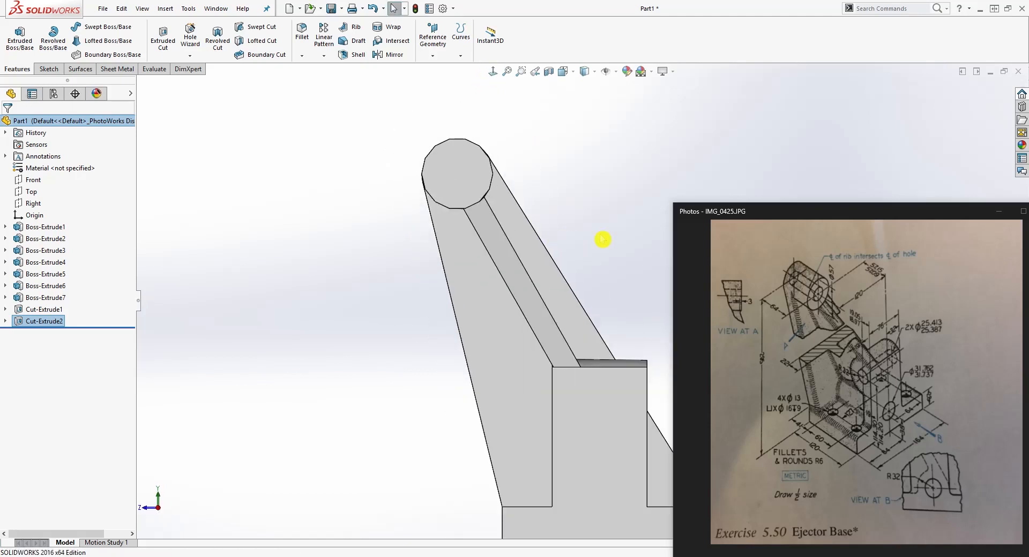
pyautogui.click(458, 175)
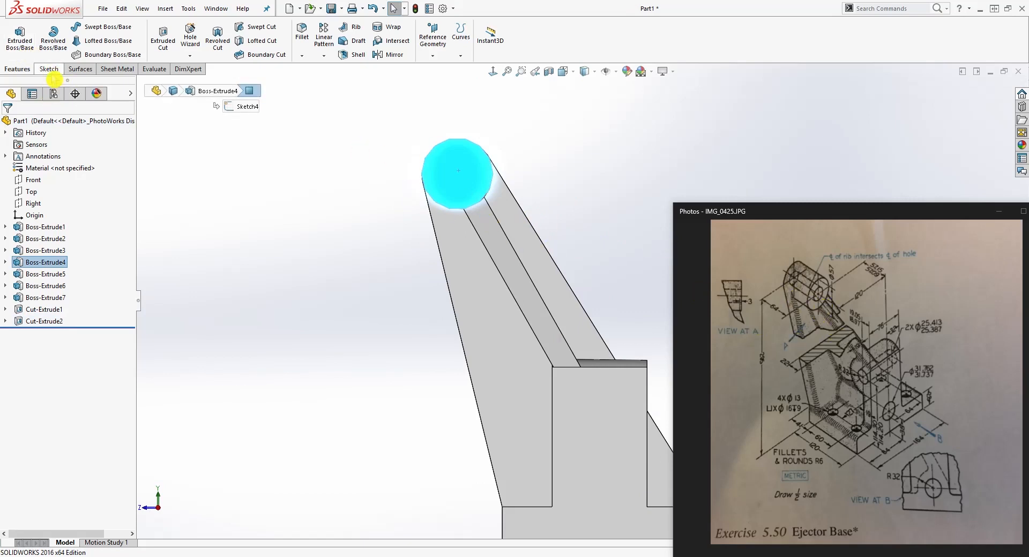
pyautogui.click(49, 70)
pyautogui.click(15, 33)
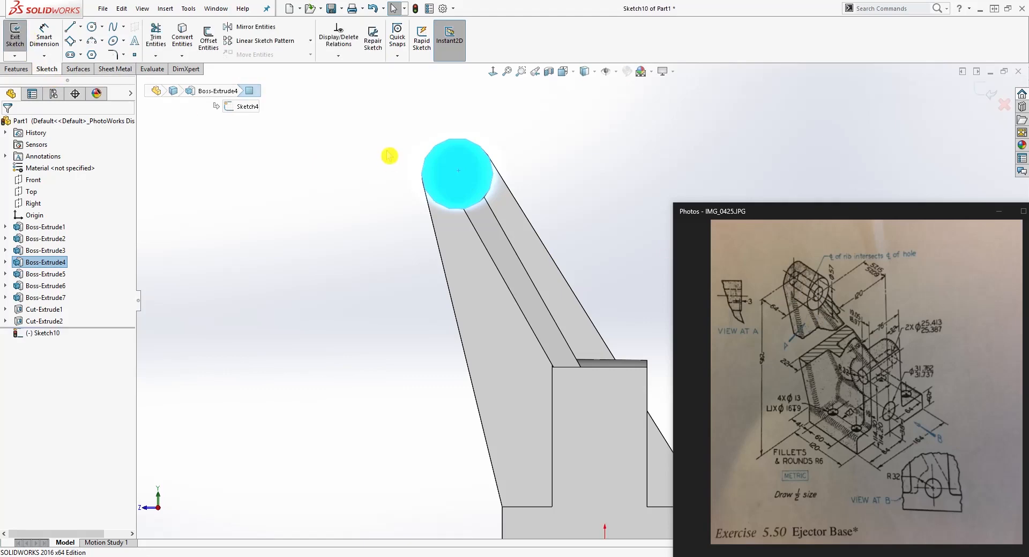
# - Sketch a circle about 30 mm in diameter on the boss face and make it concentric with the boss's round edge
pyautogui.click(93, 27)
pyautogui.click(461, 176)
pyautogui.click(479, 175)
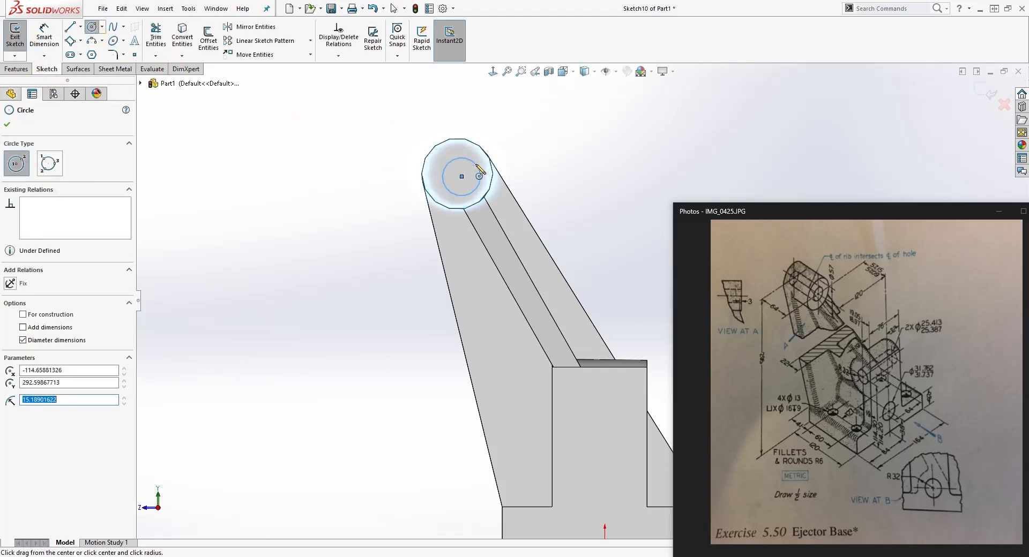
pyautogui.press('Escape')
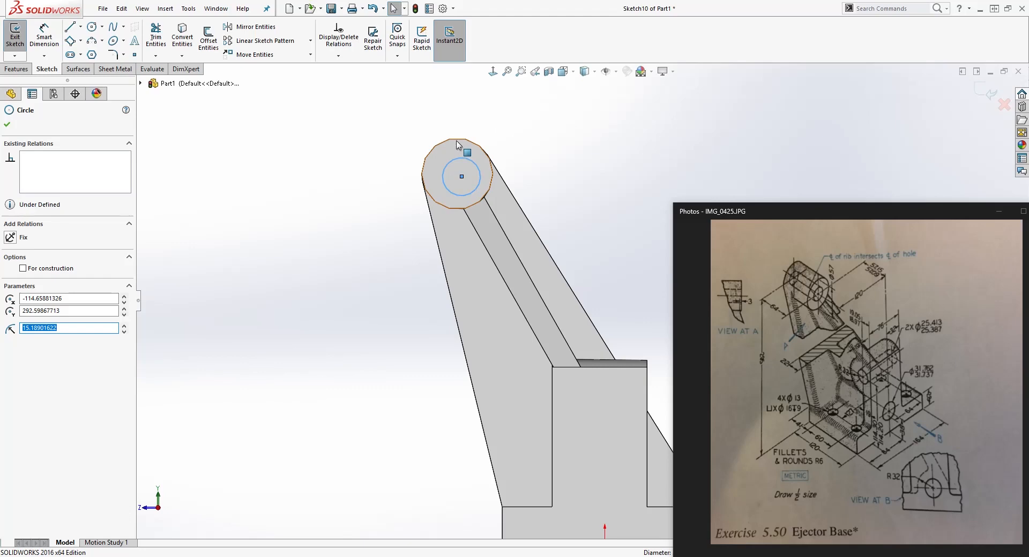
pyautogui.keyDown('ctrl'); pyautogui.click(457, 140); pyautogui.keyUp('ctrl')
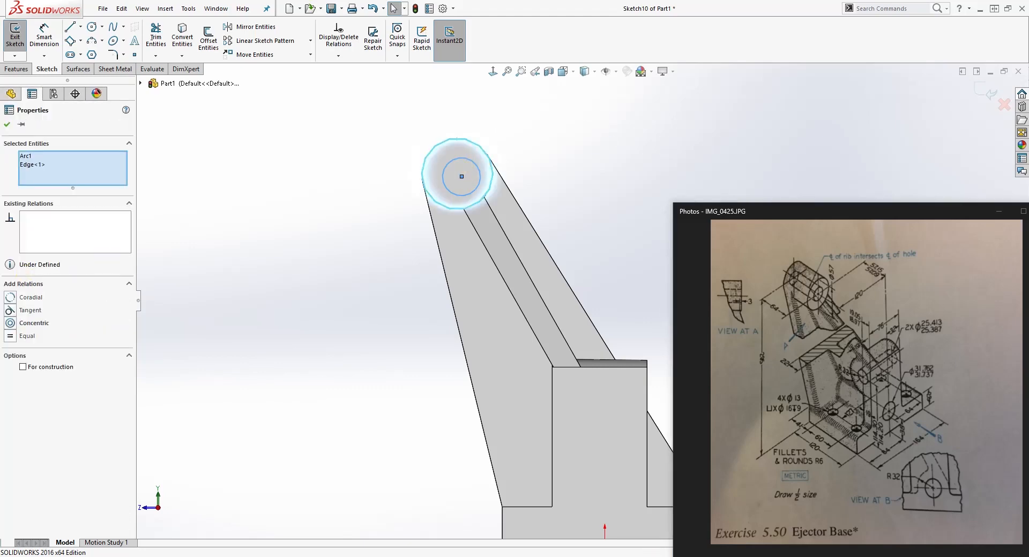
pyautogui.click(11, 324)
pyautogui.click(578, 228)
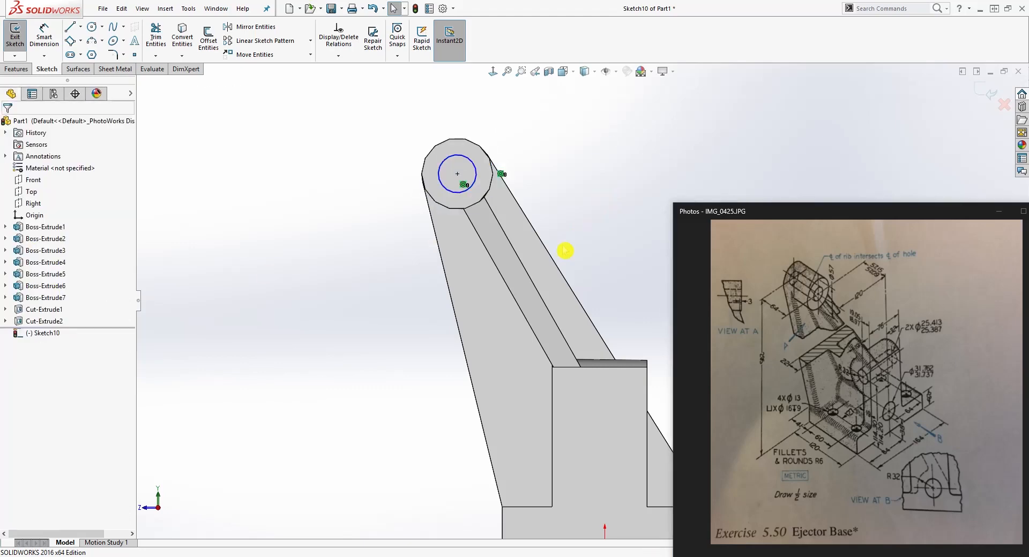
# - Dimension the circle's diameter as 25.4 mm
pyautogui.moveTo(568, 268); pyautogui.dragTo(553, 220, button='right')
pyautogui.click(451, 197)
pyautogui.click(374, 238)
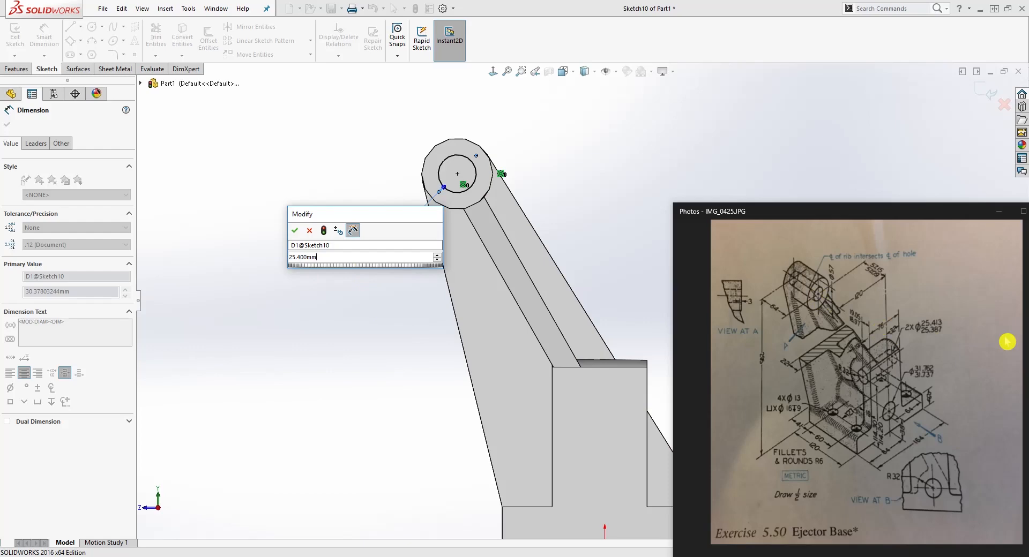
pyautogui.click(294, 235)
pyautogui.click(349, 305)
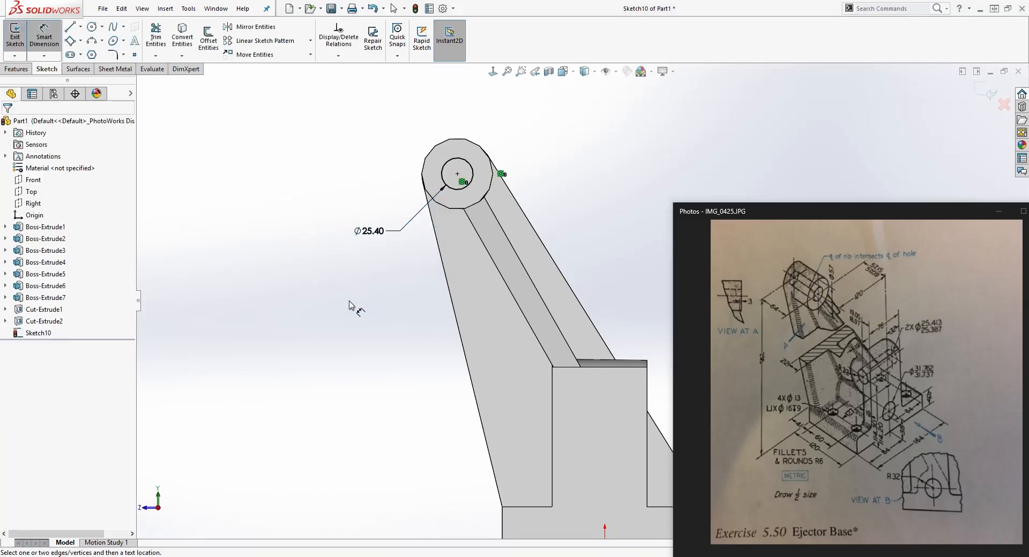
# - Cut the 25.4 mm circle through the upper boss with an Extruded Cut set to Up To Next
pyautogui.click(16, 69)
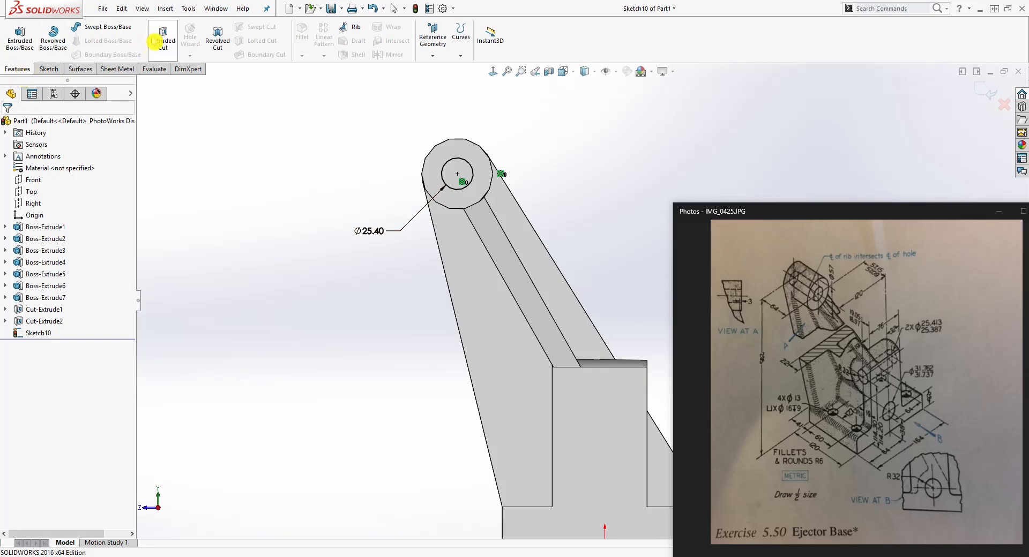
pyautogui.click(155, 41)
pyautogui.click(97, 189)
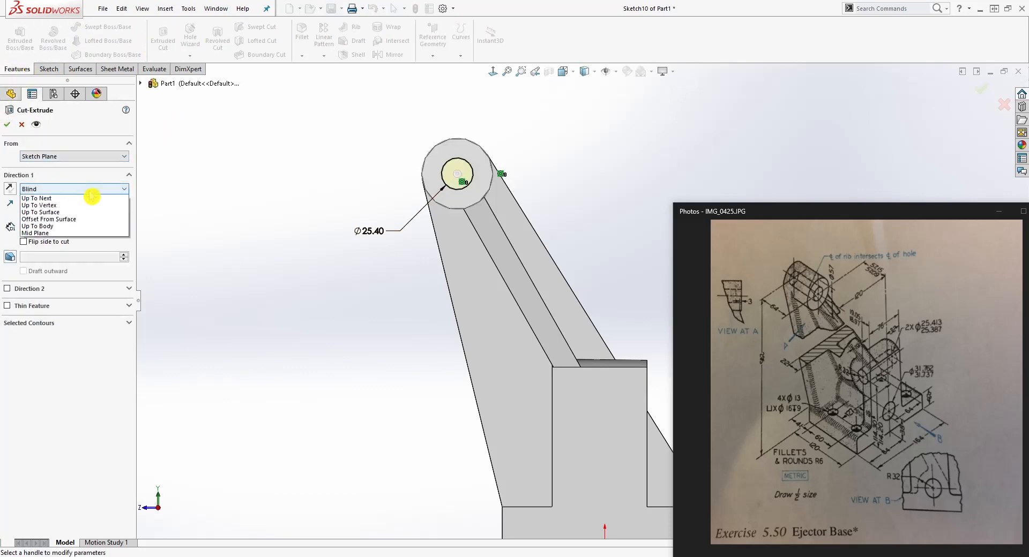
pyautogui.click(75, 220)
pyautogui.moveTo(286, 331); pyautogui.dragTo(369, 346, button='middle')
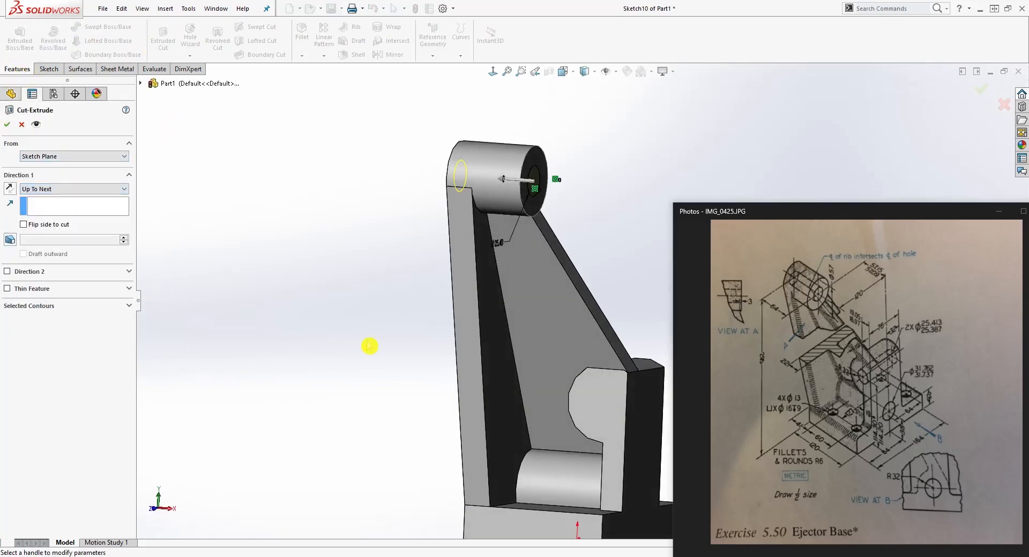
pyautogui.click(9, 129)
# - Start a new sketch on the rounded side face of the upright block and orient the view normal to it
pyautogui.scroll(2, 566, 432)
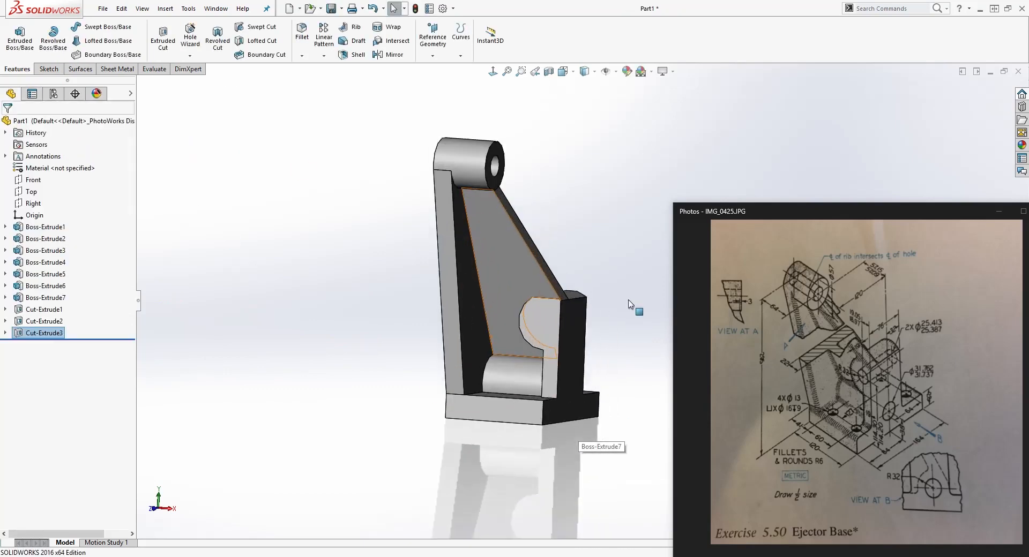
pyautogui.hotkey('ctrl', '1')
pyautogui.click(500, 327)
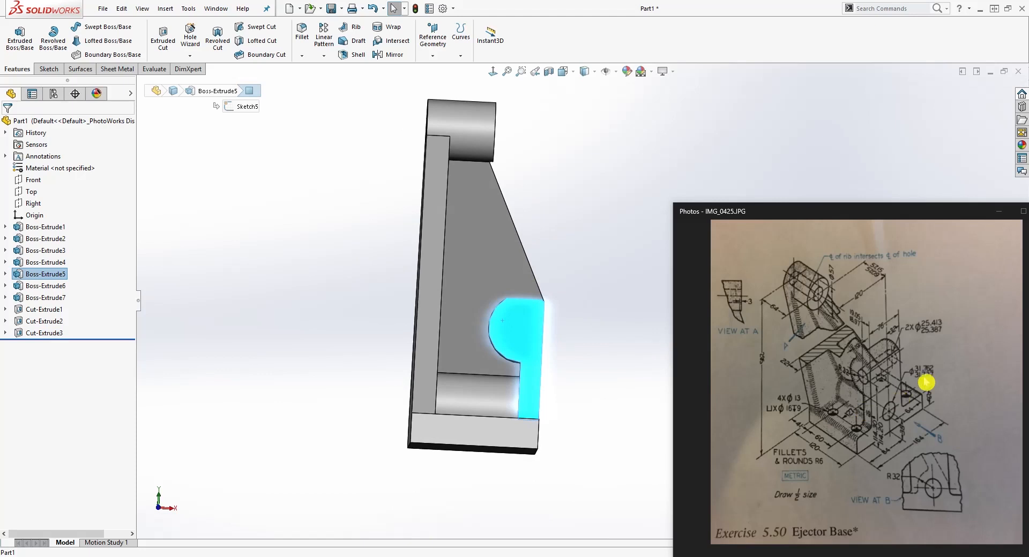
pyautogui.click(44, 69)
pyautogui.click(15, 33)
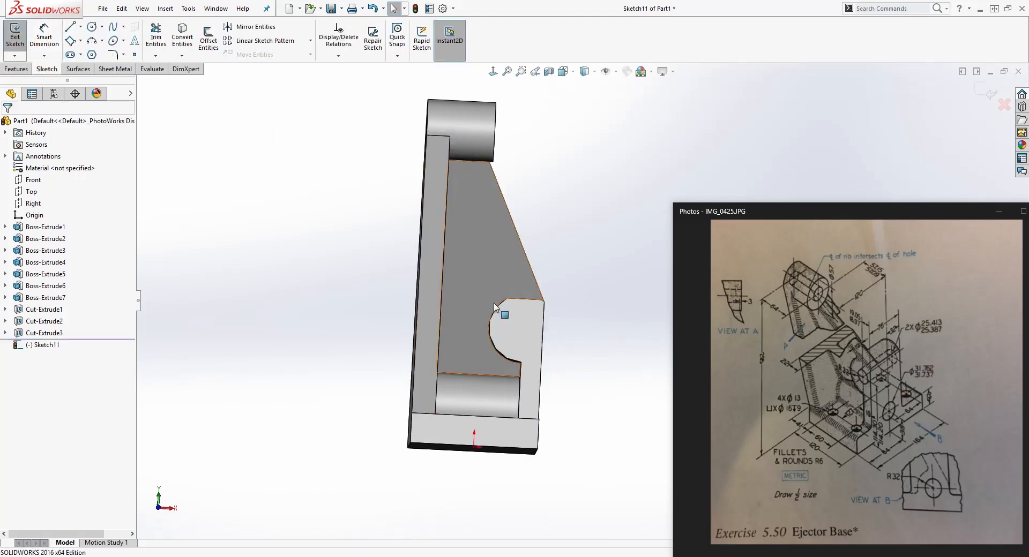
pyautogui.hotkey('ctrl', '7')
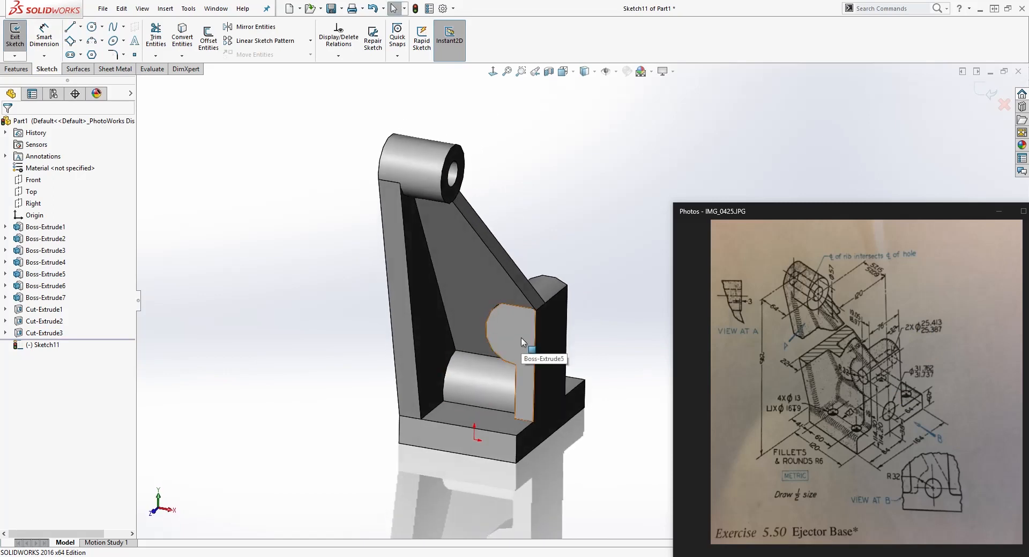
pyautogui.click(493, 71)
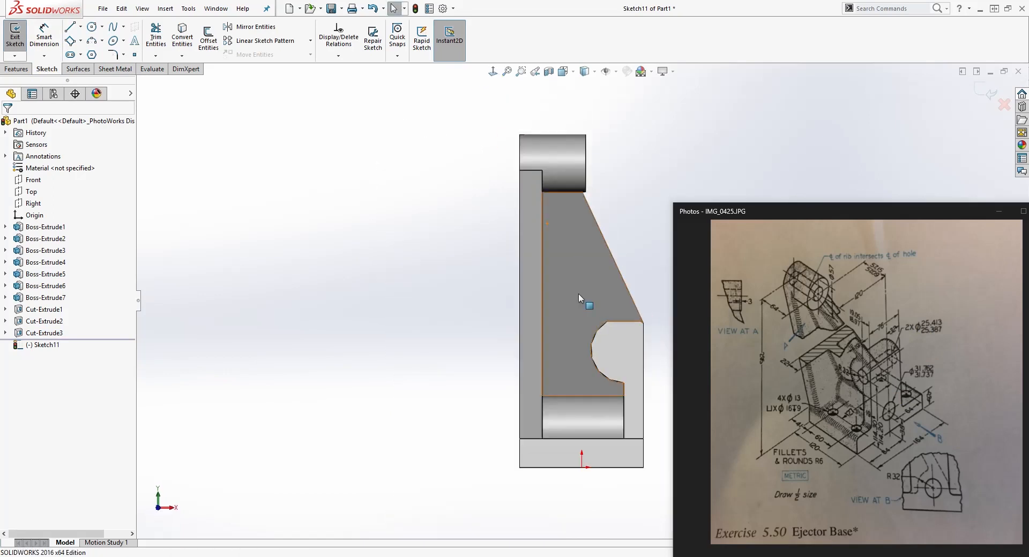
pyautogui.scroll(-2, 648, 322)
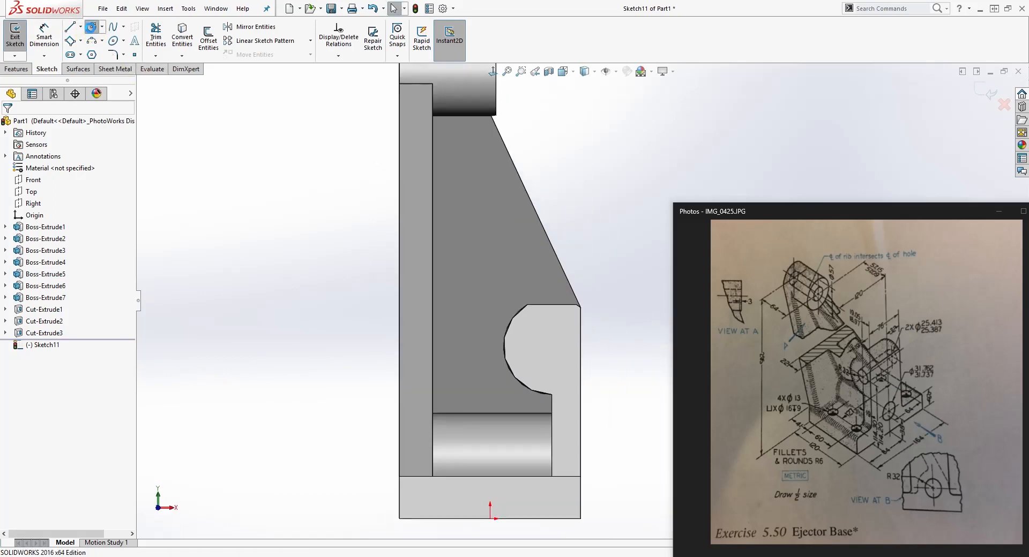
# - Sketch a circle about 31 mm in diameter on the side face and make it concentric with the face's rounded edge
pyautogui.click(92, 28)
pyautogui.click(546, 345)
pyautogui.click(567, 333)
pyautogui.press('Escape')
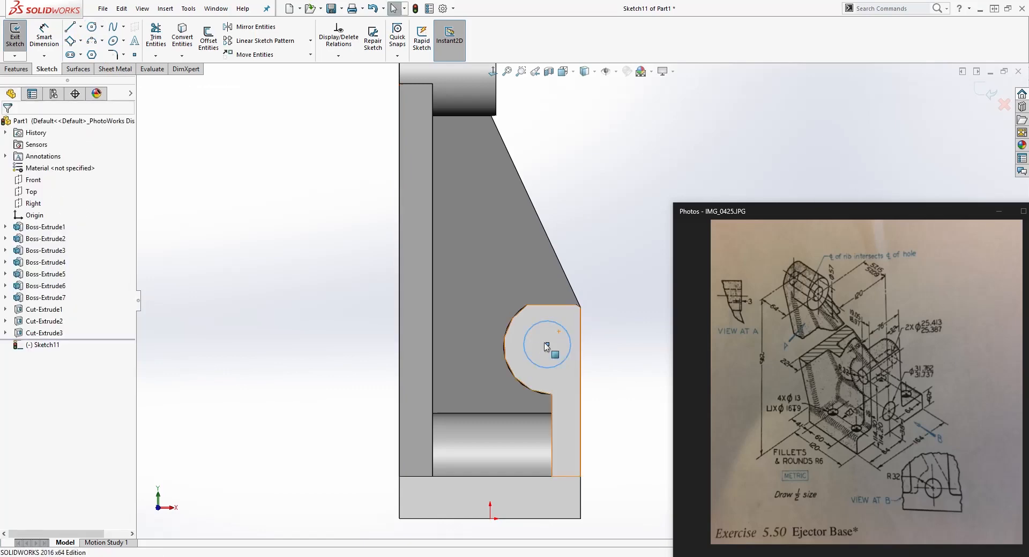
pyautogui.click(532, 328)
pyautogui.keyDown('ctrl'); pyautogui.click(507, 328); pyautogui.keyUp('ctrl')
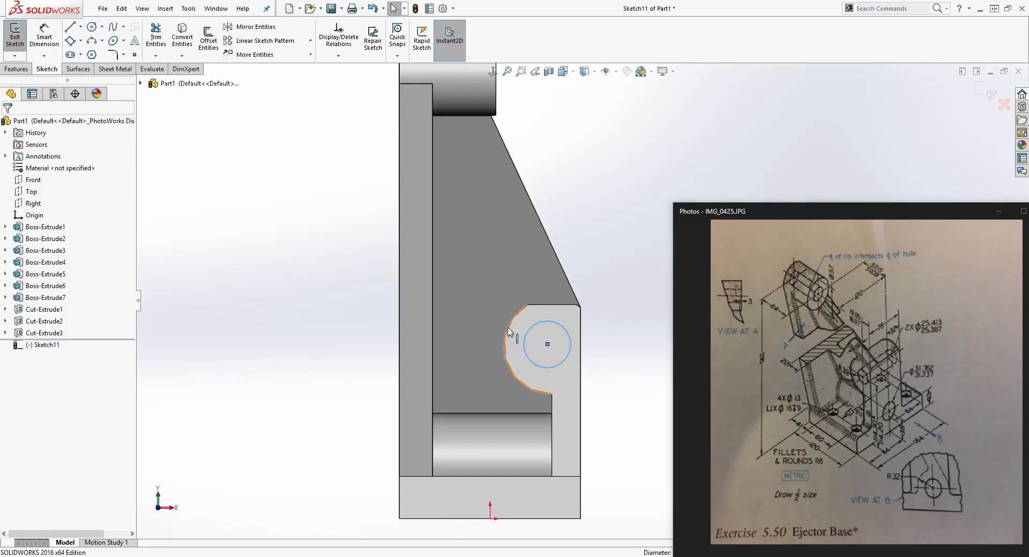
pyautogui.click(31, 324)
pyautogui.click(299, 331)
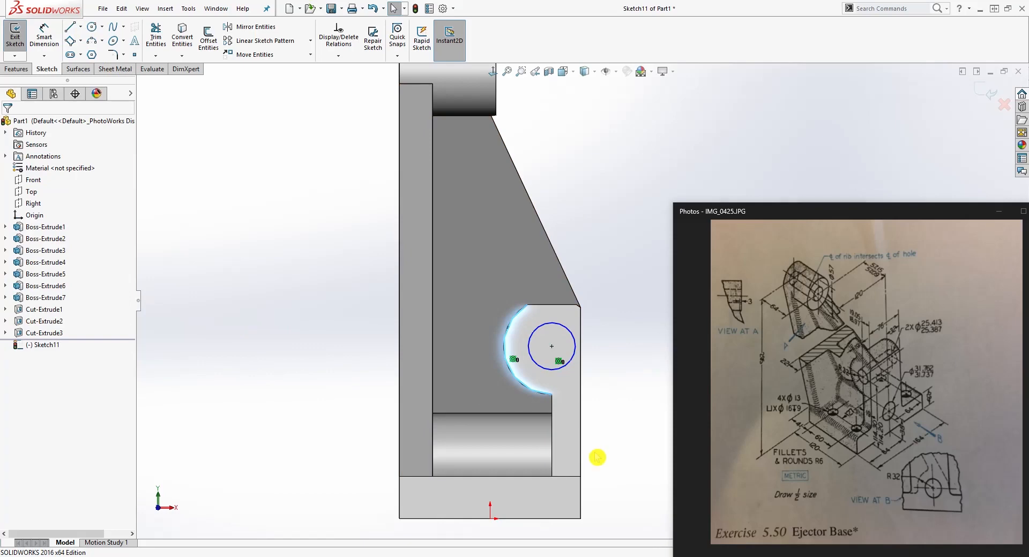
# - Dimension the diameter of the circle on the upright block's side face as 25.4 mm
pyautogui.moveTo(596, 467); pyautogui.dragTo(589, 429, button='right')
pyautogui.click(536, 369)
pyautogui.click(494, 397)
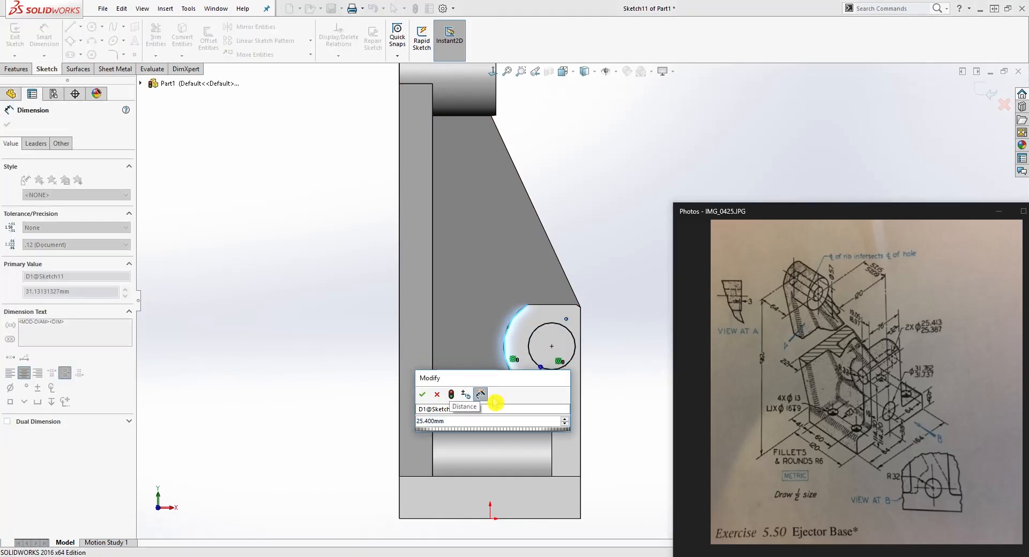
pyautogui.click(422, 394)
pyautogui.press('Escape')
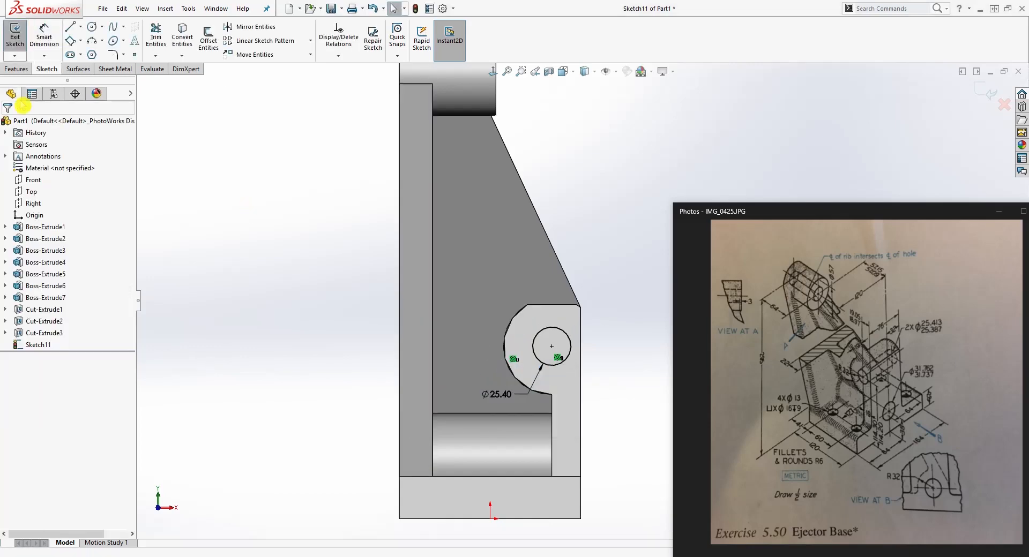
# - Cut the side-face circle through the rounded portion of the upright block with an Extruded Cut set to Up To Next
pyautogui.click(26, 71)
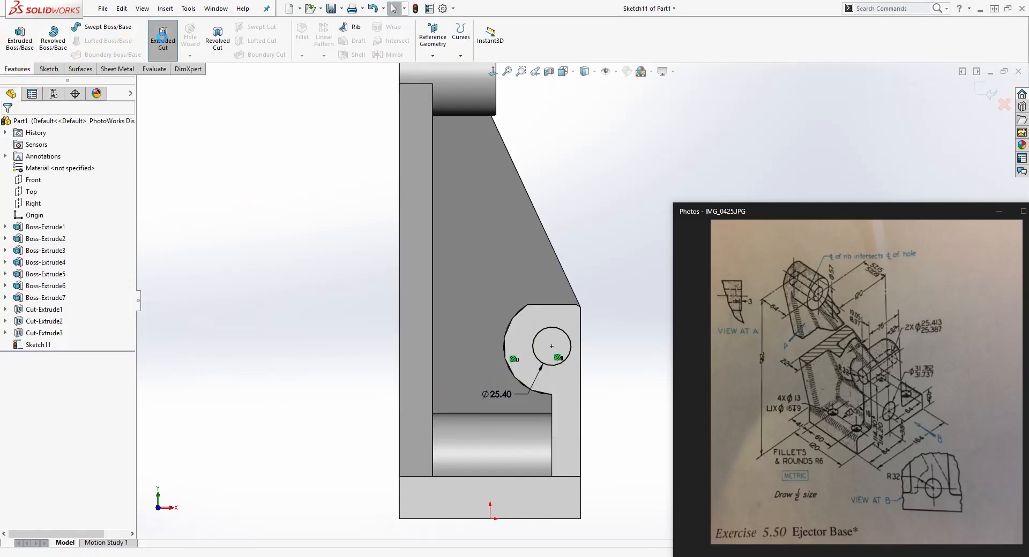
pyautogui.click(163, 37)
pyautogui.click(94, 188)
pyautogui.click(82, 202)
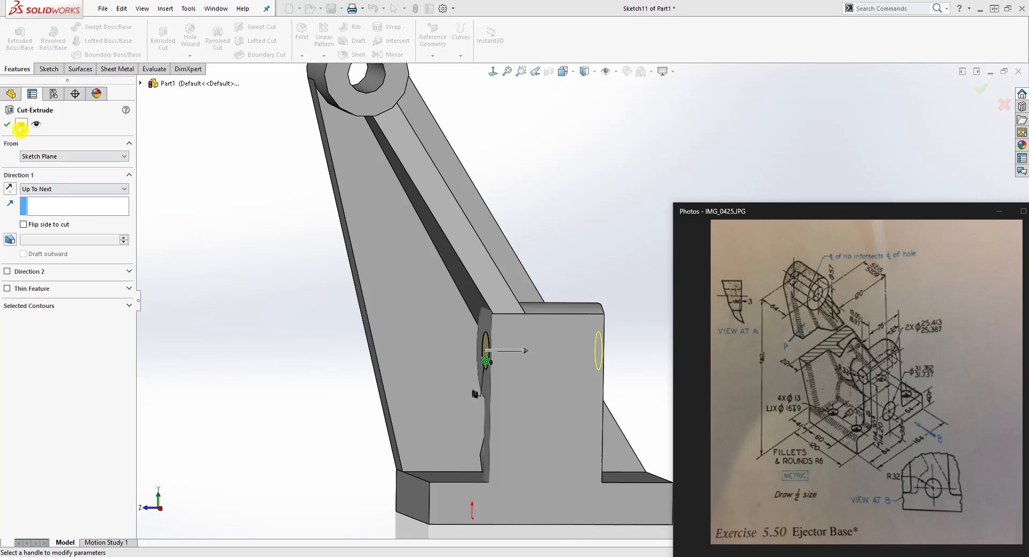
pyautogui.press('Return')
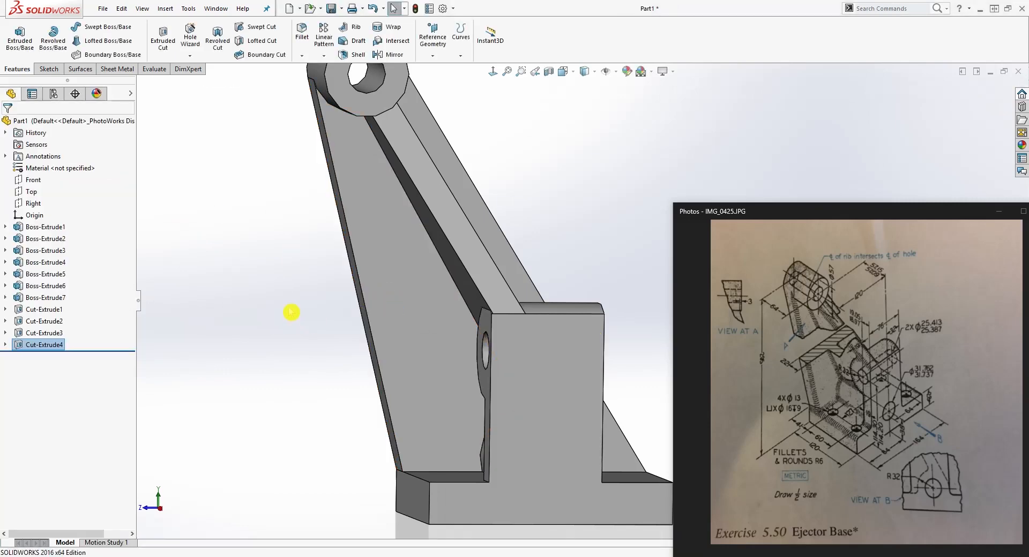
# - Start a new sketch on the T-shaped end face of the base and upright block, viewed normal to the face
pyautogui.scroll(3, 445, 360)
pyautogui.moveTo(446, 361); pyautogui.dragTo(533, 361, button='middle')
pyautogui.scroll(-3, 636, 351)
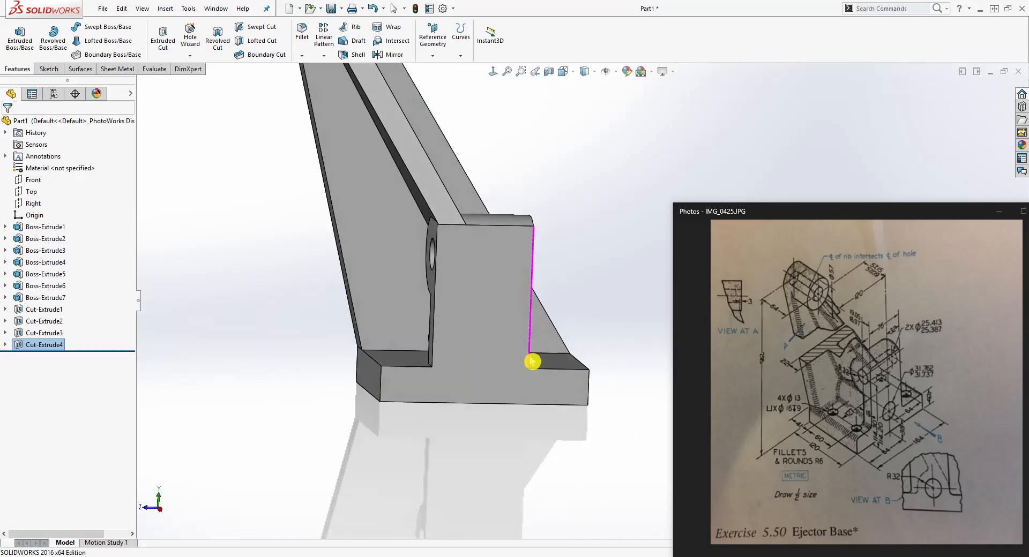
pyautogui.click(477, 313)
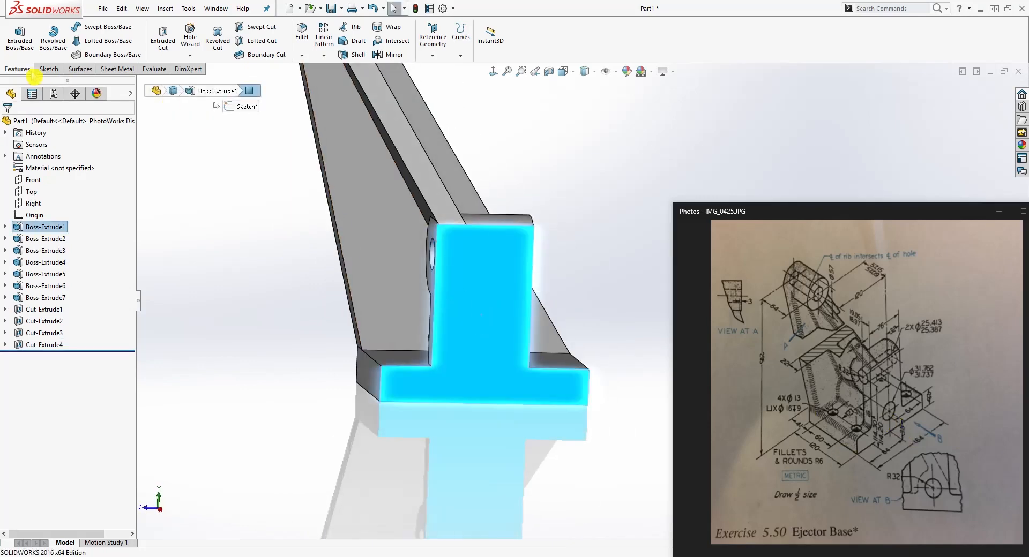
pyautogui.click(47, 68)
pyautogui.click(15, 33)
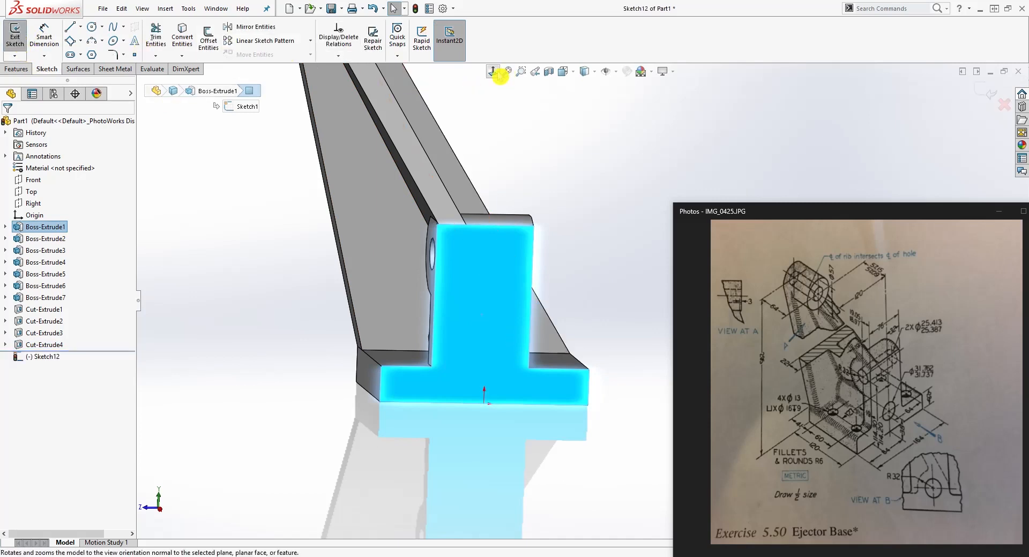
pyautogui.click(493, 71)
pyautogui.click(546, 248)
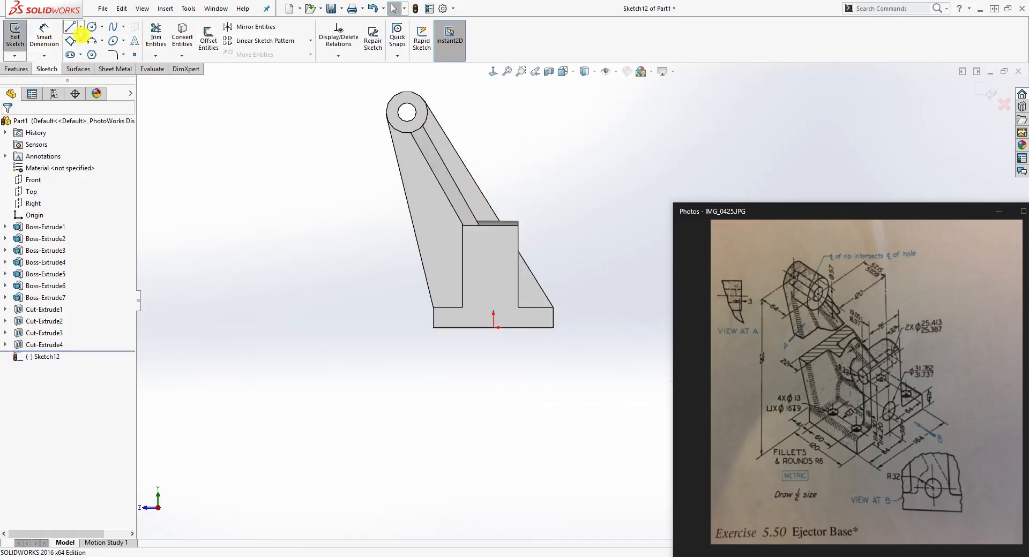
# - Sketch a circle about 37 mm in diameter above the origin and make it concentric with the lower cylindrical boss's round edge
pyautogui.click(99, 29)
pyautogui.scroll(2, 405, 241)
pyautogui.click(533, 321)
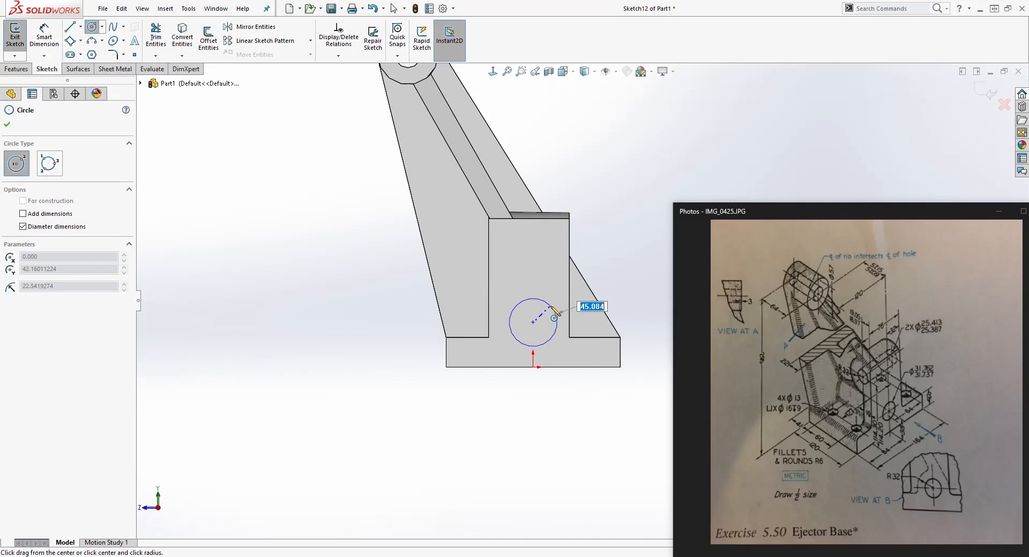
pyautogui.click(547, 316)
pyautogui.press('Escape')
pyautogui.moveTo(453, 406); pyautogui.dragTo(580, 345, button='middle')
pyautogui.click(583, 277)
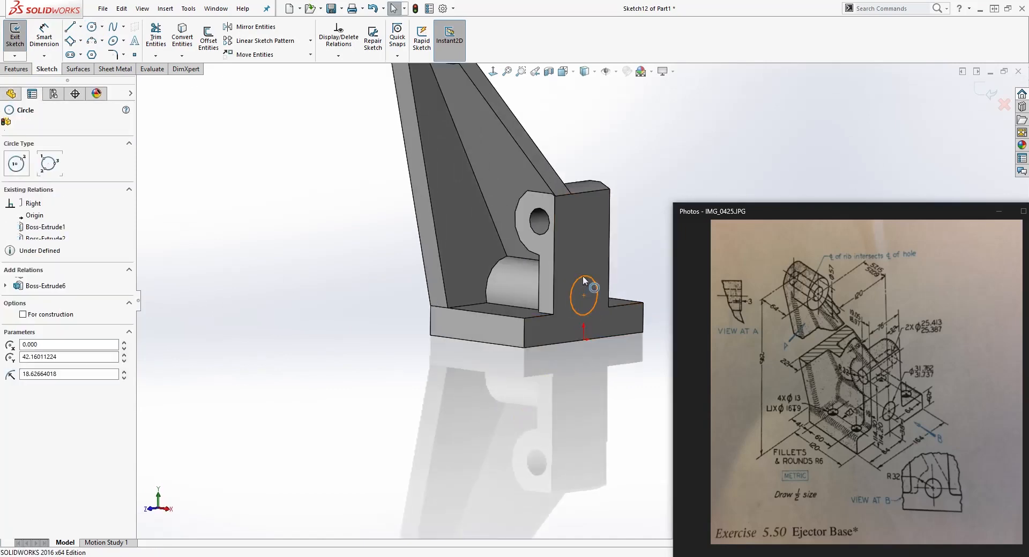
pyautogui.keyDown('ctrl'); pyautogui.click(495, 264); pyautogui.keyUp('ctrl')
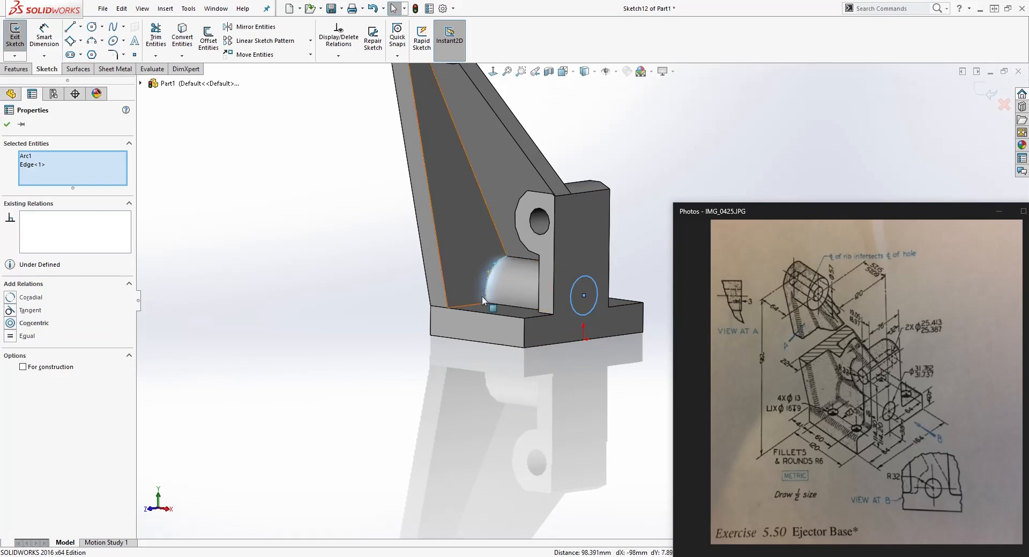
pyautogui.click(10, 325)
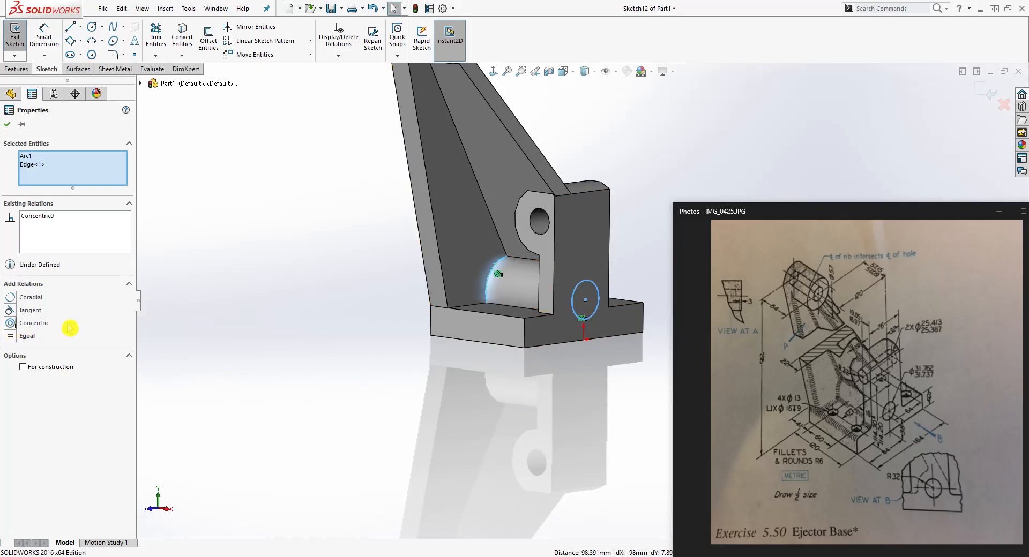
pyautogui.click(263, 320)
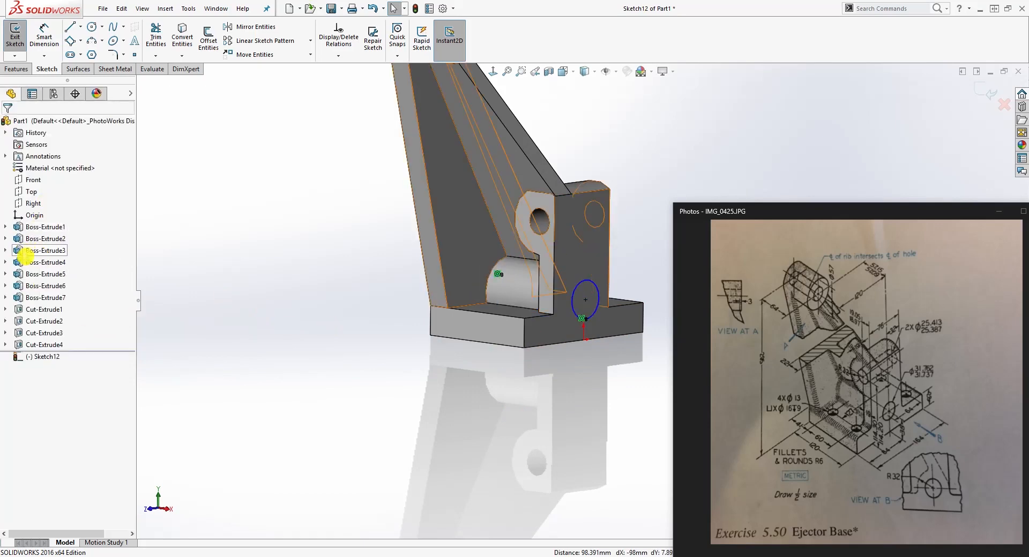
# - Dimension the lower circle's diameter as the average of the drawing limits, (31.762+31.737)/2 mm
pyautogui.moveTo(278, 360); pyautogui.dragTo(292, 378, button='middle')
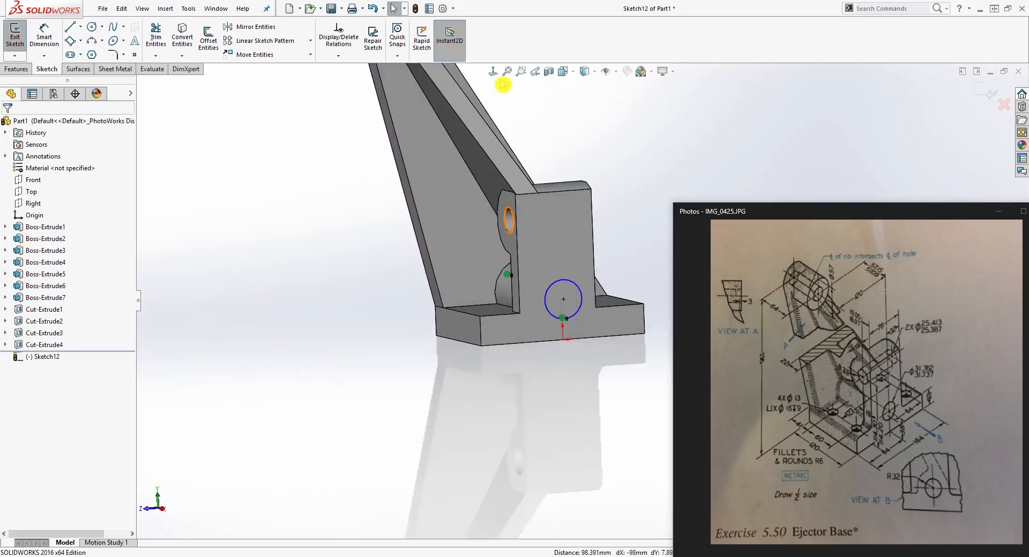
pyautogui.click(494, 74)
pyautogui.scroll(-5, 643, 418)
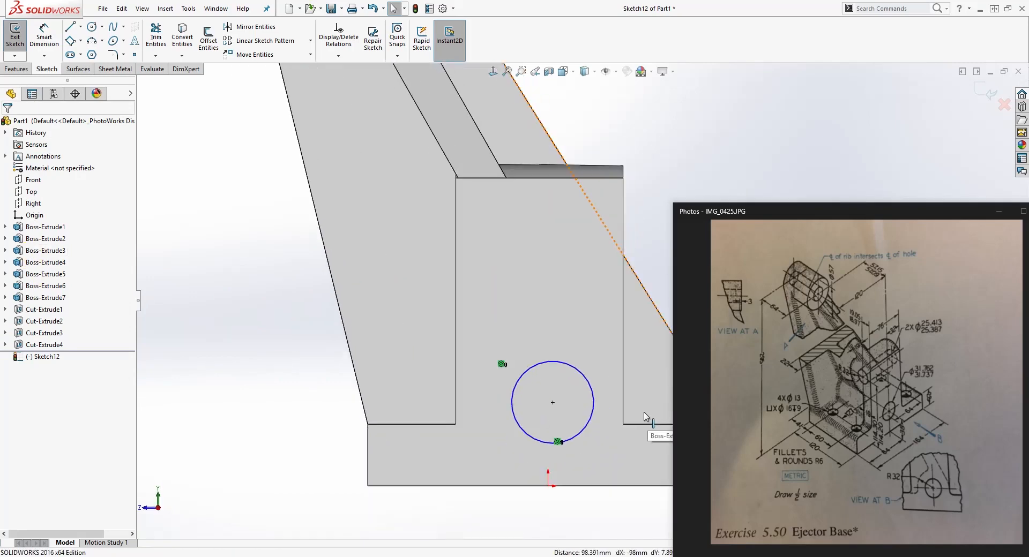
pyautogui.scroll(-1, 642, 418)
pyautogui.moveTo(570, 469); pyautogui.dragTo(558, 363, button='right')
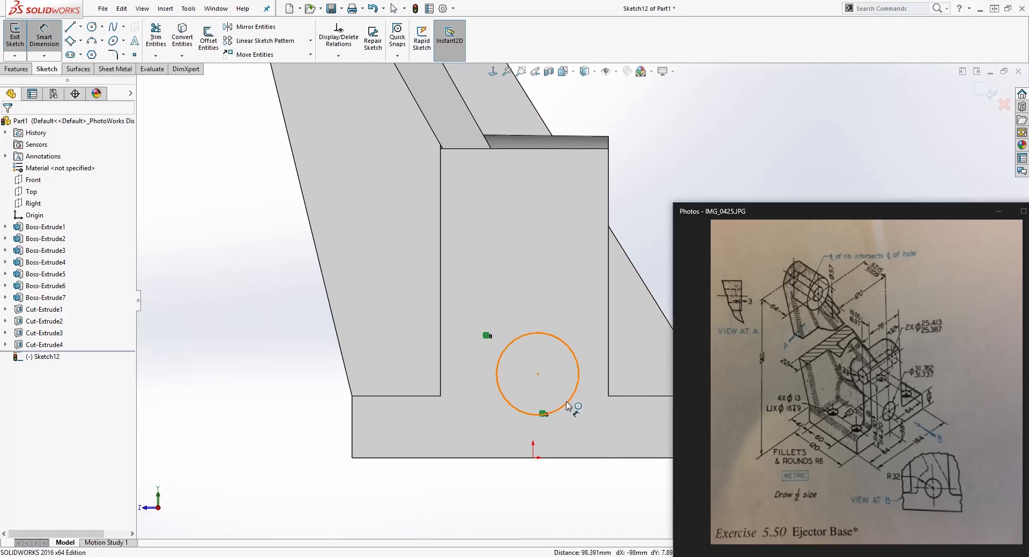
pyautogui.click(568, 403)
pyautogui.click(601, 453)
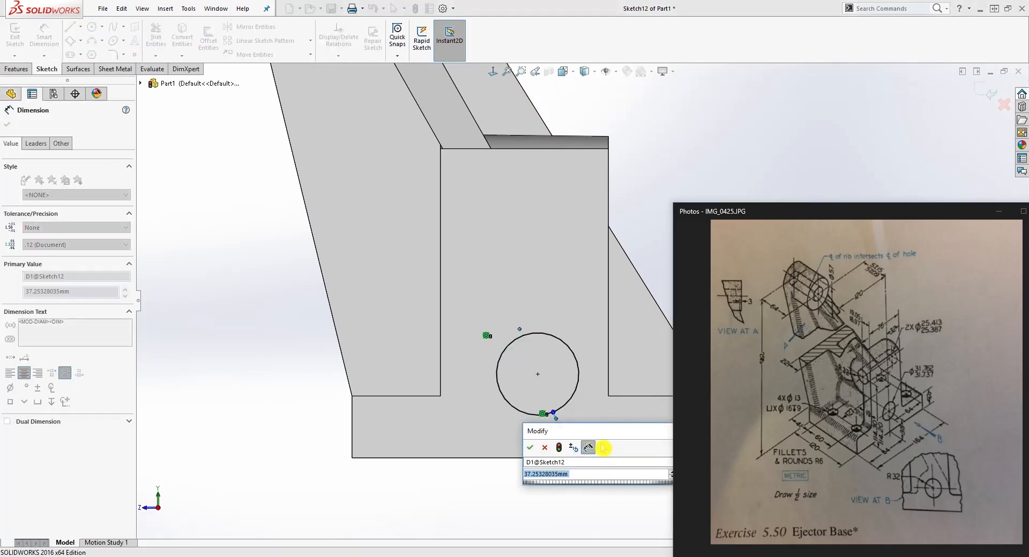
pyautogui.press('BackSpace')
pyautogui.write('31')
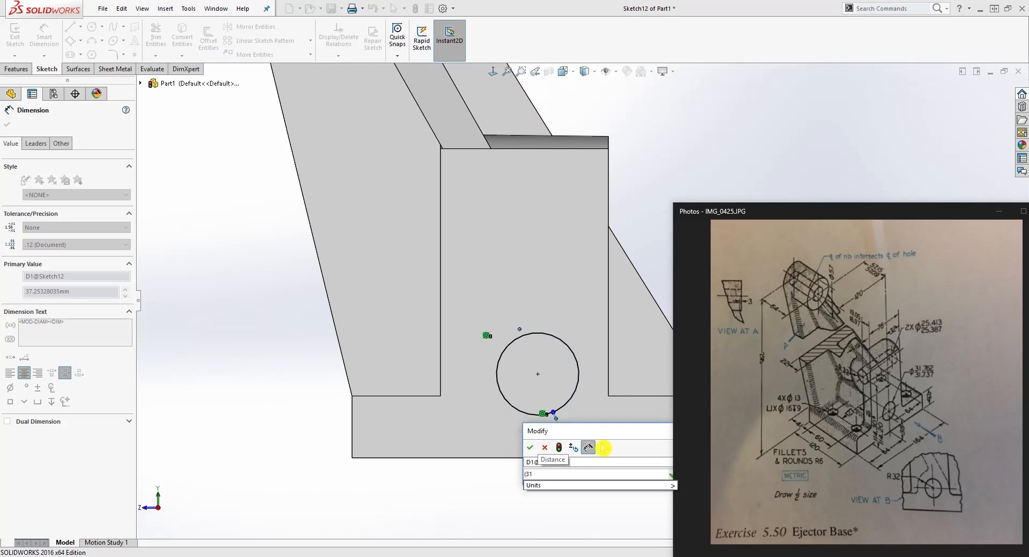
pyautogui.write('.762+31.')
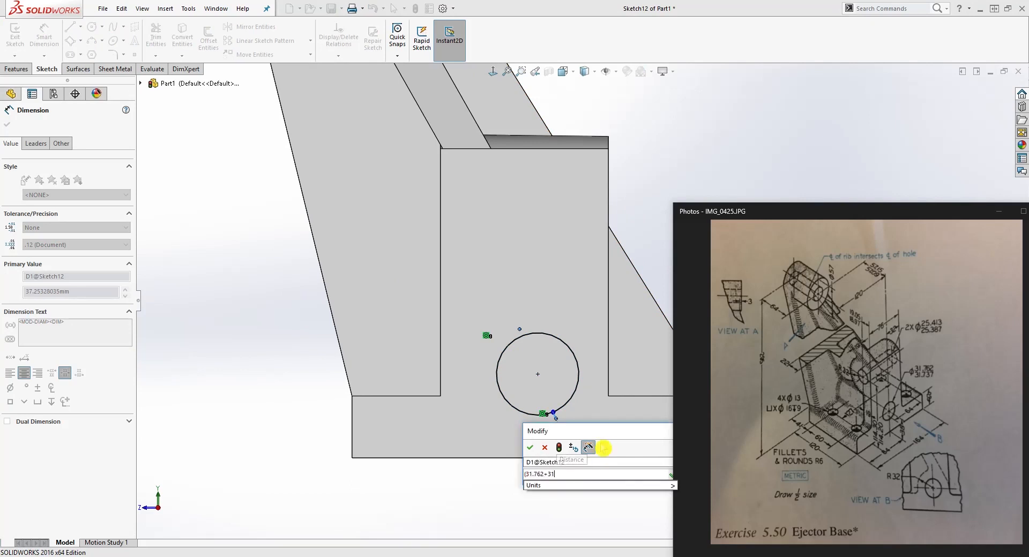
pyautogui.write('737)/2')
pyautogui.press('Return')
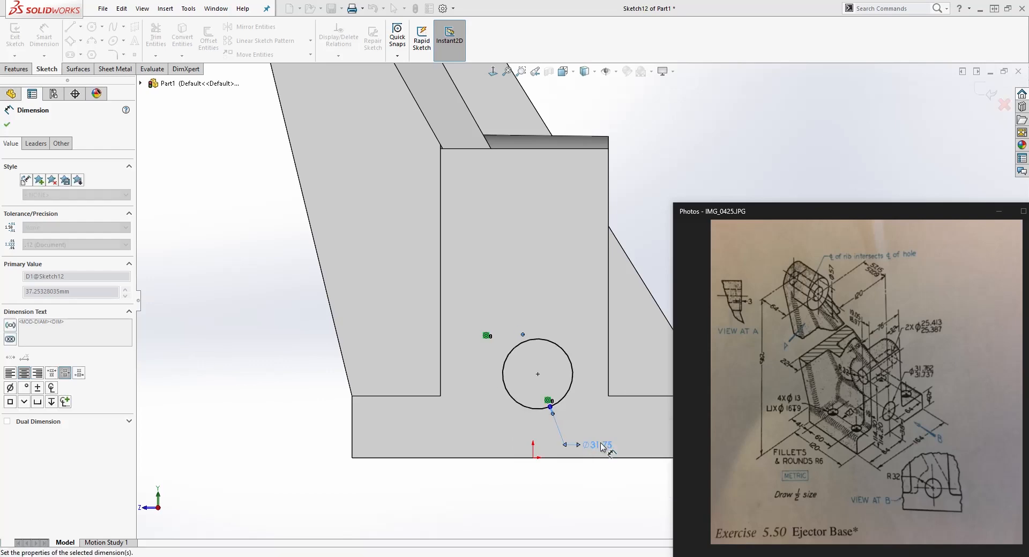
pyautogui.press('Escape')
# - Cut the lower circle through the upright block and the cylindrical boss with an Extruded Cut set to Through All
pyautogui.scroll(3, 553, 315)
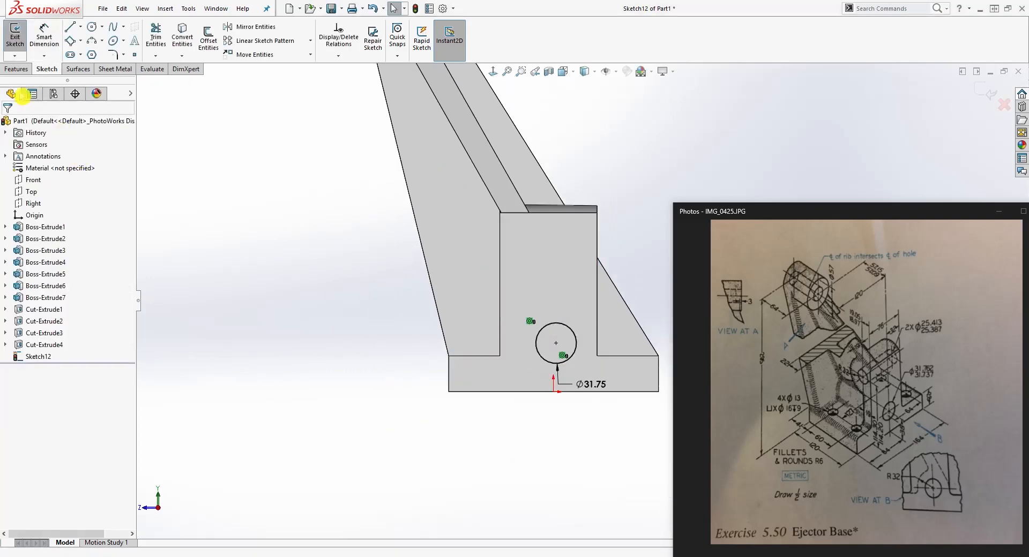
pyautogui.click(16, 69)
pyautogui.click(163, 37)
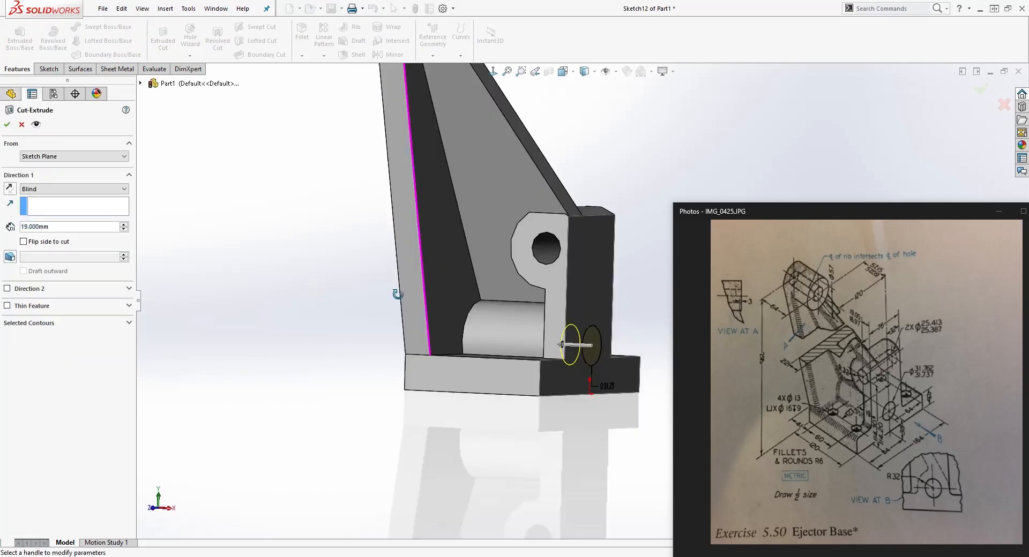
pyautogui.click(92, 189)
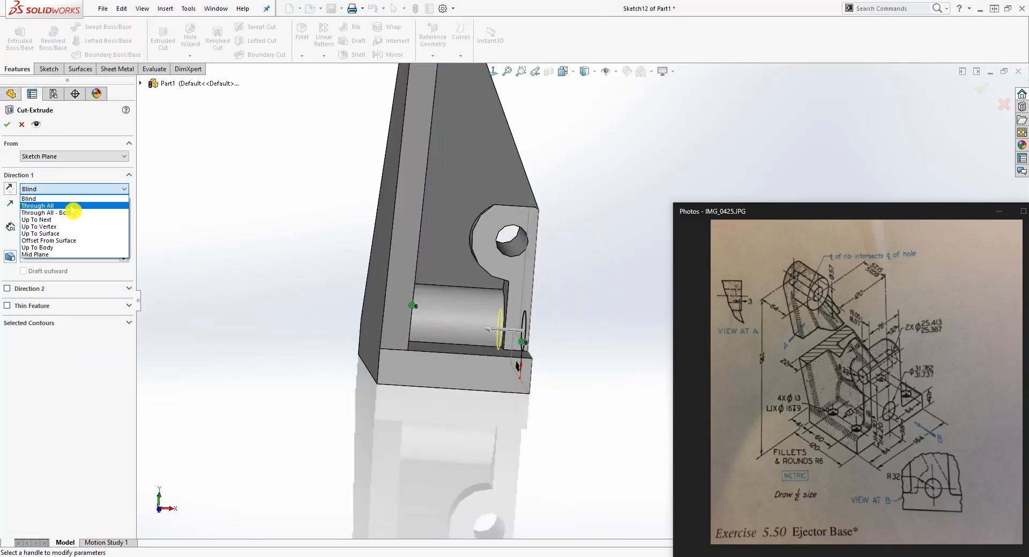
pyautogui.click(73, 209)
pyautogui.click(11, 125)
pyautogui.moveTo(519, 374); pyautogui.dragTo(653, 317, button='middle')
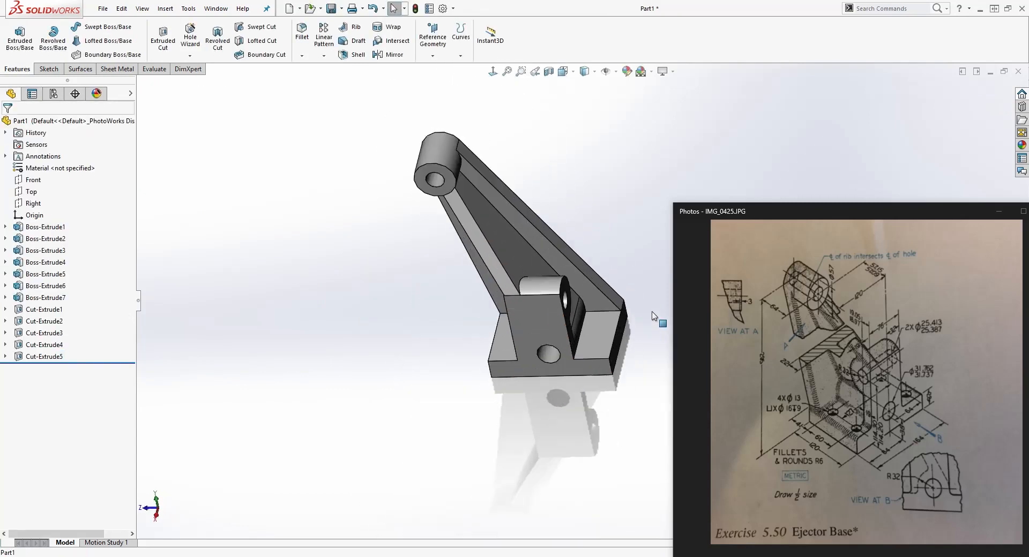
pyautogui.scroll(-3, 653, 316)
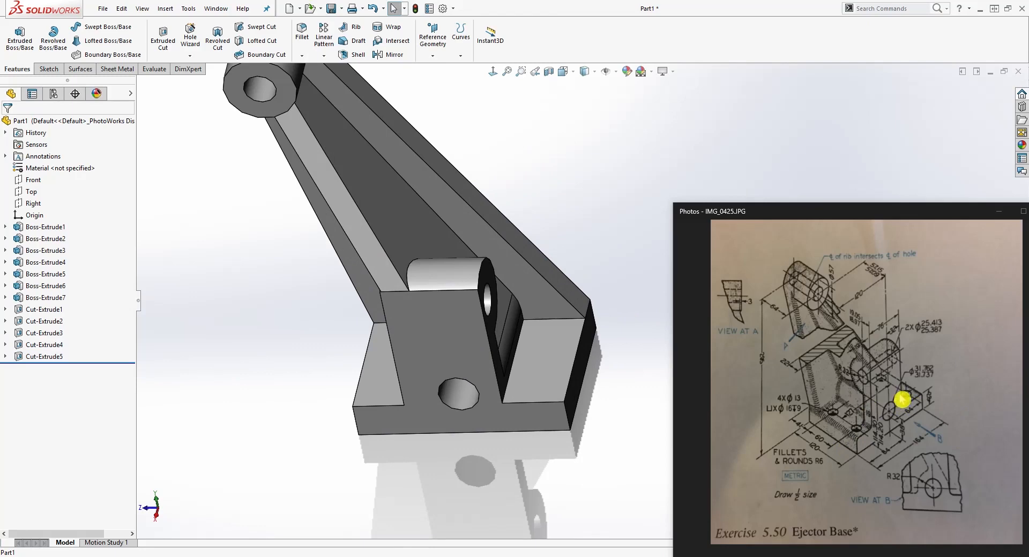
# - Set up a counterbore Hole Wizard hole with custom sizing: 13 mm through hole, 16 mm counterbore diameter, 9 mm counterbore depth, ending Through All
pyautogui.scroll(3, 655, 370)
pyautogui.moveTo(657, 374)
pyautogui.mouseDown(button='middle')
pyautogui.moveTo(536, 338)
pyautogui.moveTo(548, 439)
pyautogui.moveTo(570, 247)
pyautogui.moveTo(585, 390)
pyautogui.moveTo(636, 335)
pyautogui.moveTo(589, 372)
pyautogui.mouseUp(button='middle')
pyautogui.click(191, 37)
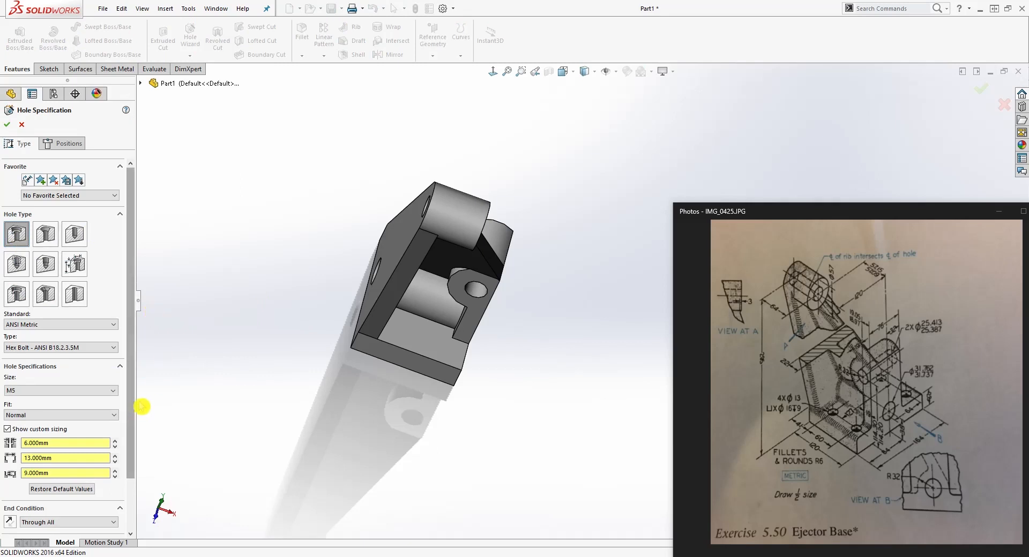
pyautogui.click(23, 456)
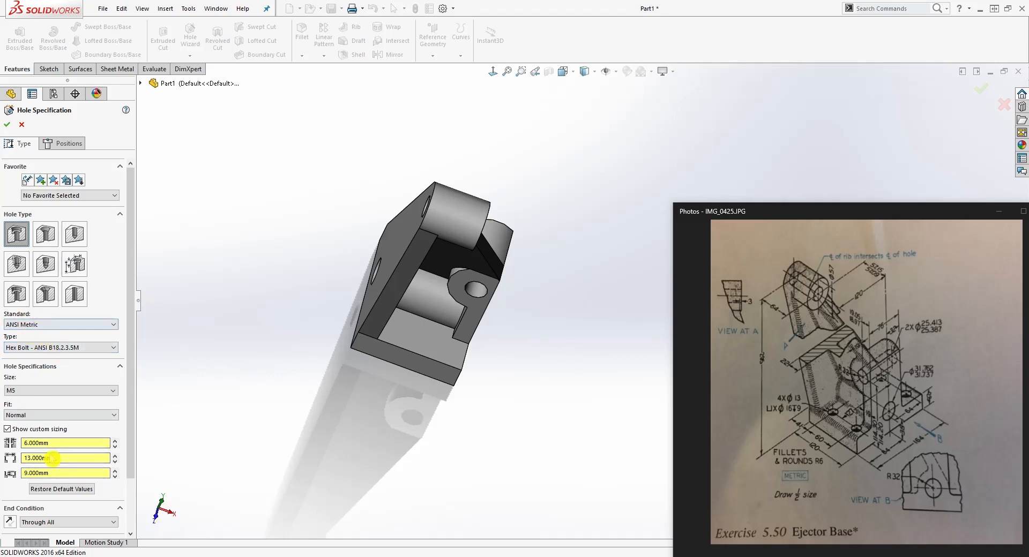
pyautogui.scroll(-1, 132, 418)
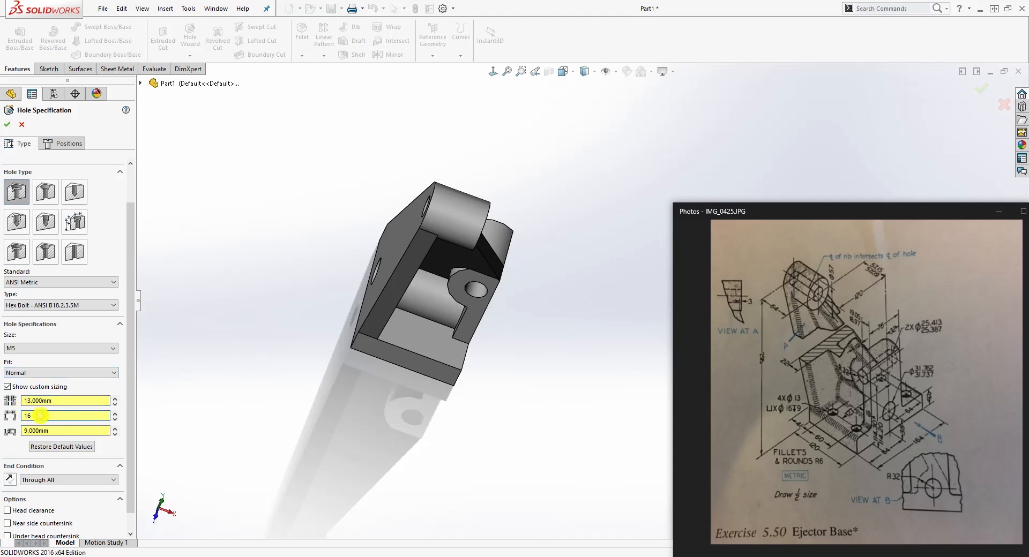
pyautogui.click(101, 387)
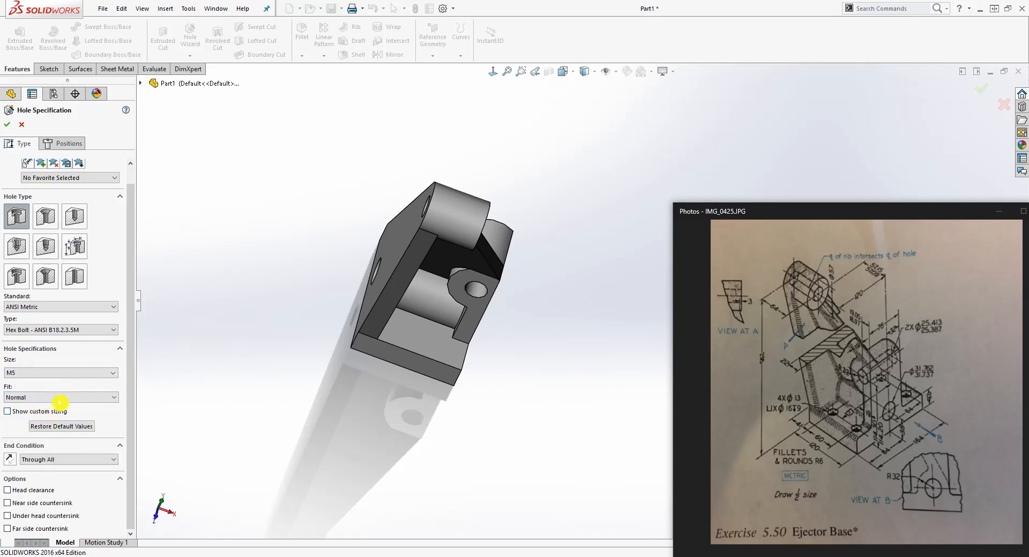
pyautogui.click(8, 412)
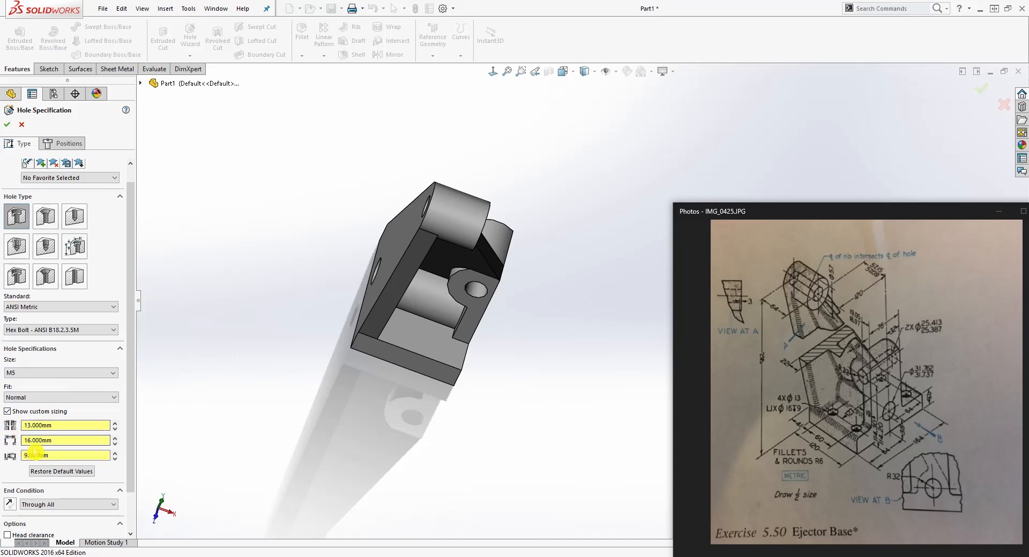
# - Place four counterbored hole points on the base's top face, viewed normal to it, one near each corner of a rough rectangle
pyautogui.click(65, 148)
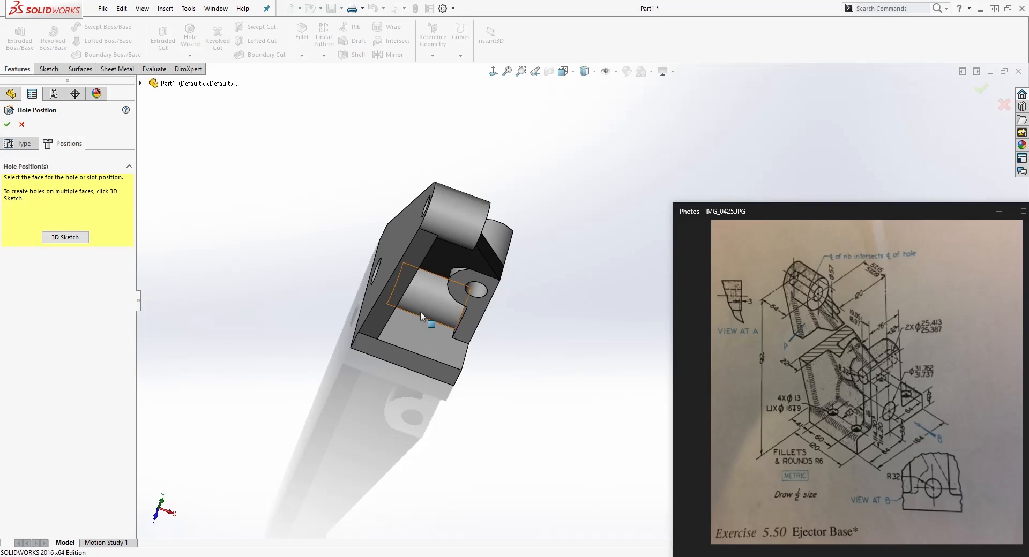
pyautogui.click(408, 329)
pyautogui.click(493, 71)
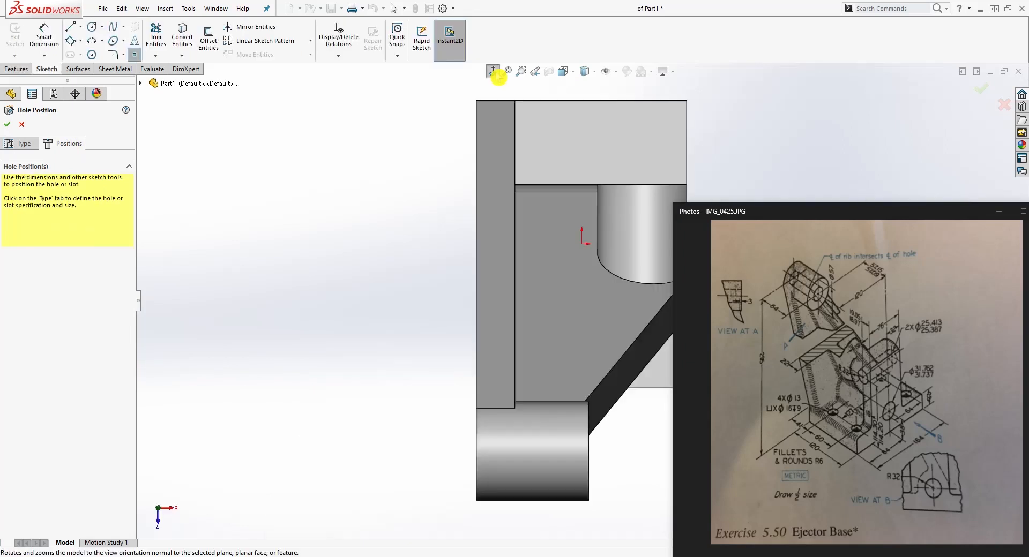
pyautogui.scroll(3, 549, 290)
pyautogui.scroll(-3, 638, 352)
pyautogui.click(605, 315)
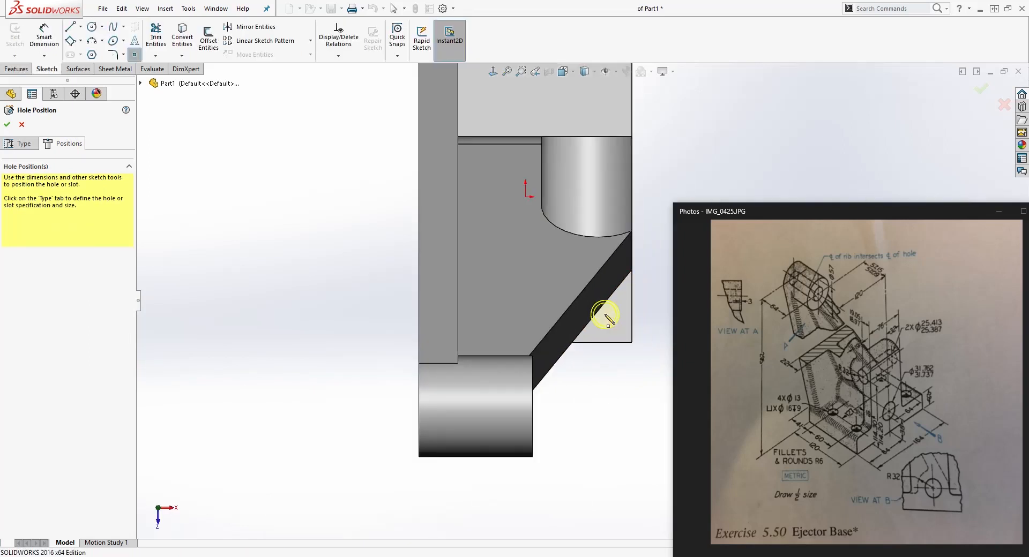
pyautogui.click(495, 314)
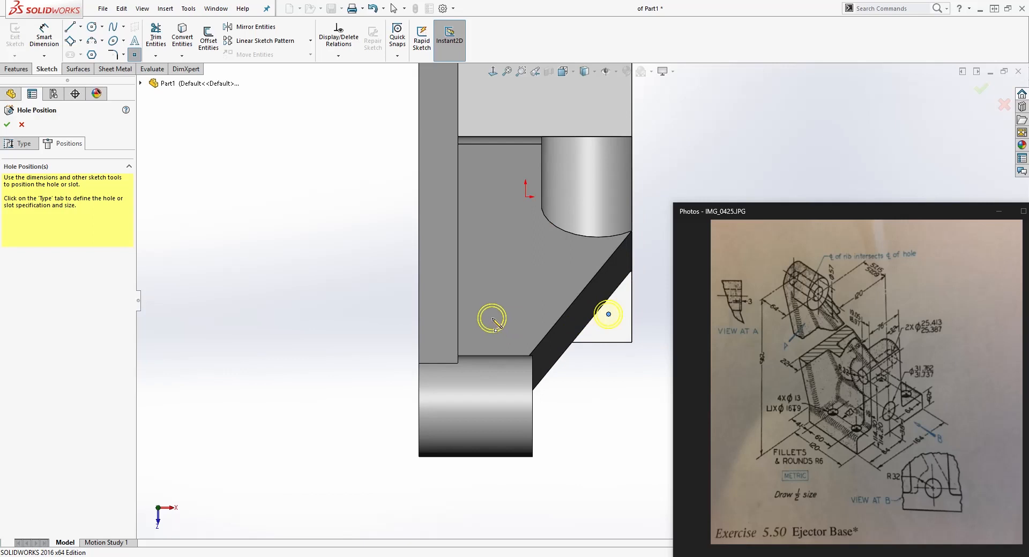
pyautogui.click(485, 96)
pyautogui.click(529, 101)
pyautogui.click(598, 105)
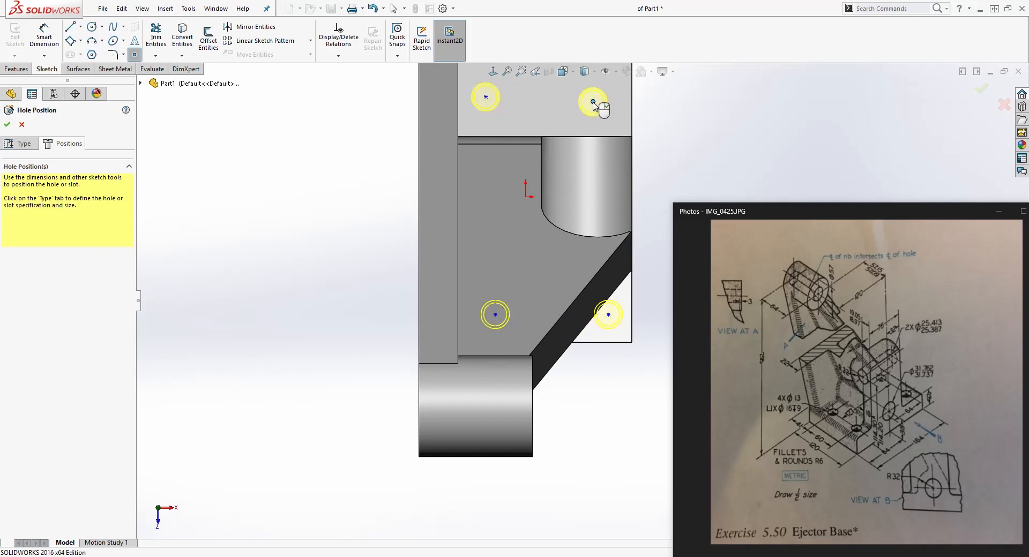
pyautogui.press('Escape')
pyautogui.scroll(3, 595, 301)
pyautogui.scroll(-3, 625, 297)
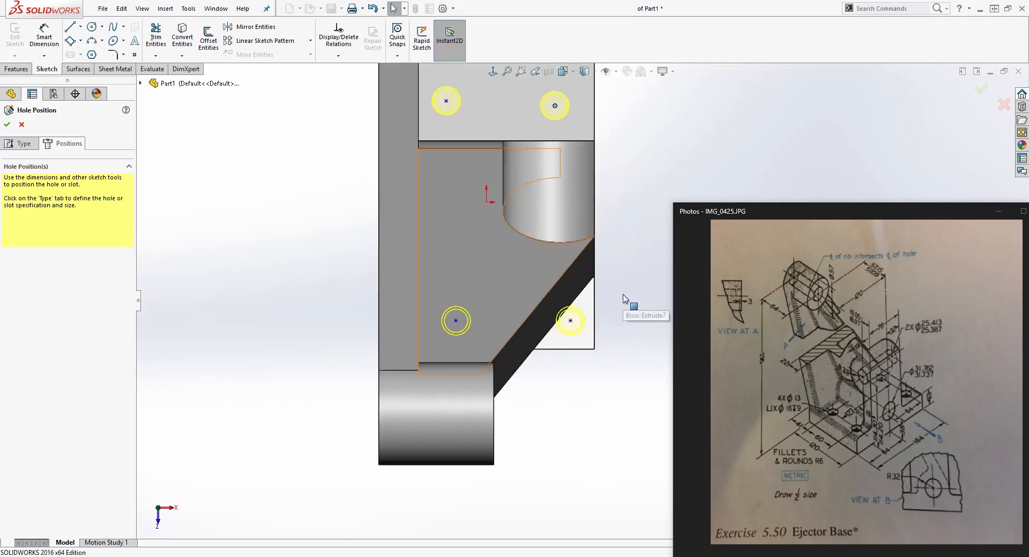
# - Make the two lower hole points horizontal with each other and the two left-hand hole points vertical with each other
pyautogui.click(570, 323)
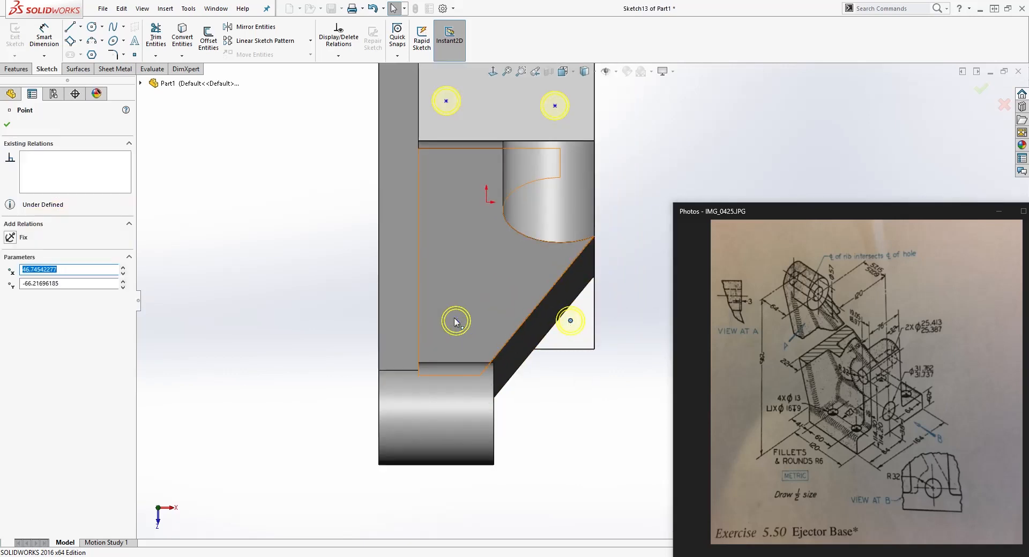
pyautogui.keyDown('ctrl'); pyautogui.click(456, 321); pyautogui.keyUp('ctrl')
pyautogui.click(9, 298)
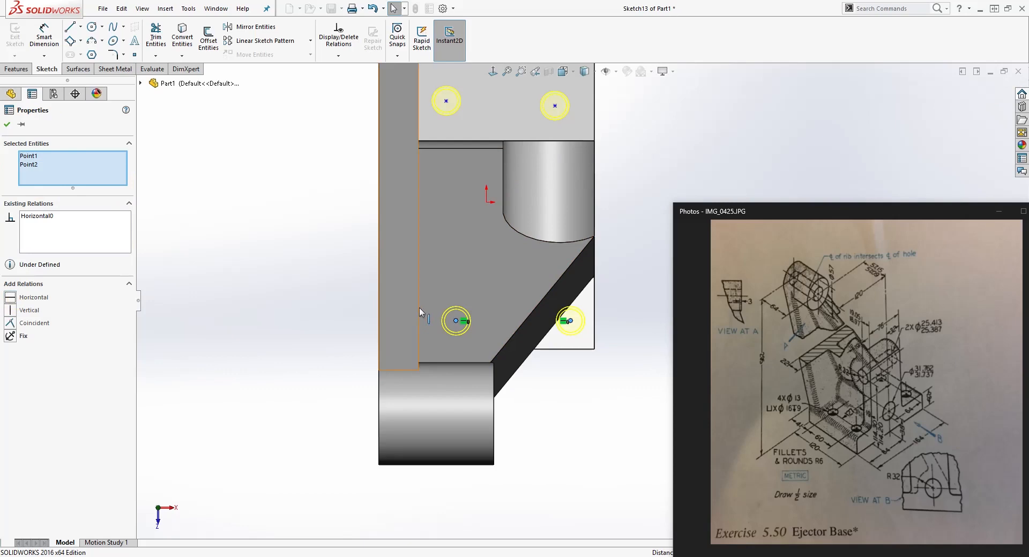
pyautogui.press('Escape')
pyautogui.click(446, 101)
pyautogui.keyDown('ctrl'); pyautogui.click(455, 321); pyautogui.keyUp('ctrl')
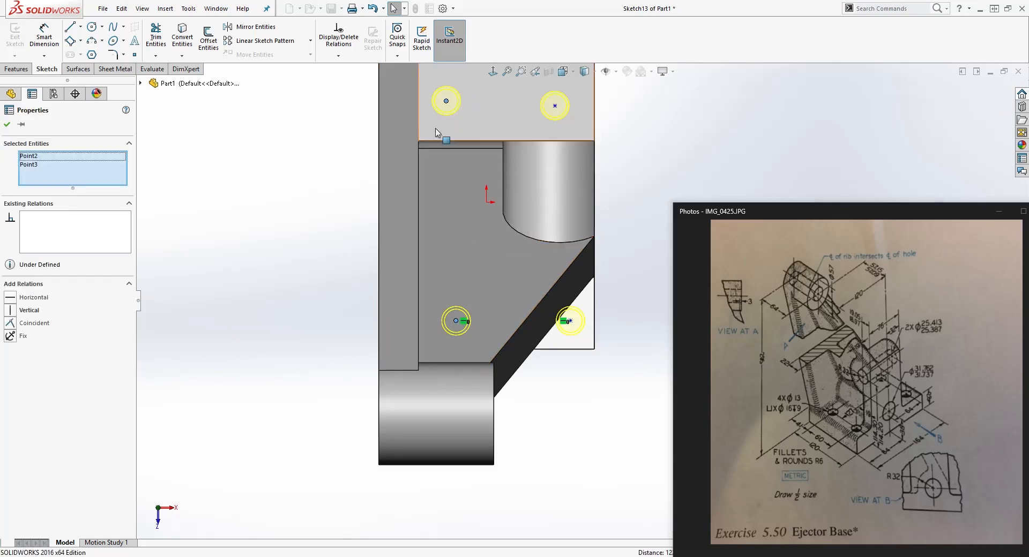
pyautogui.click(11, 310)
pyautogui.press('Escape')
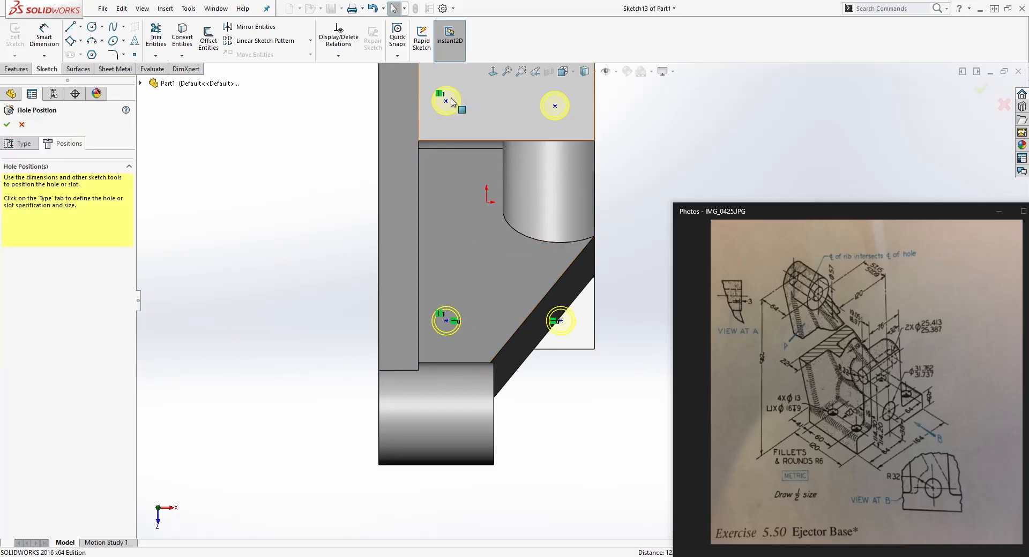
# - Make the two upper hole points horizontal with each other and the two right-hand hole points vertical with each other
pyautogui.click(555, 106)
pyautogui.keyDown('ctrl'); pyautogui.click(559, 321); pyautogui.keyUp('ctrl')
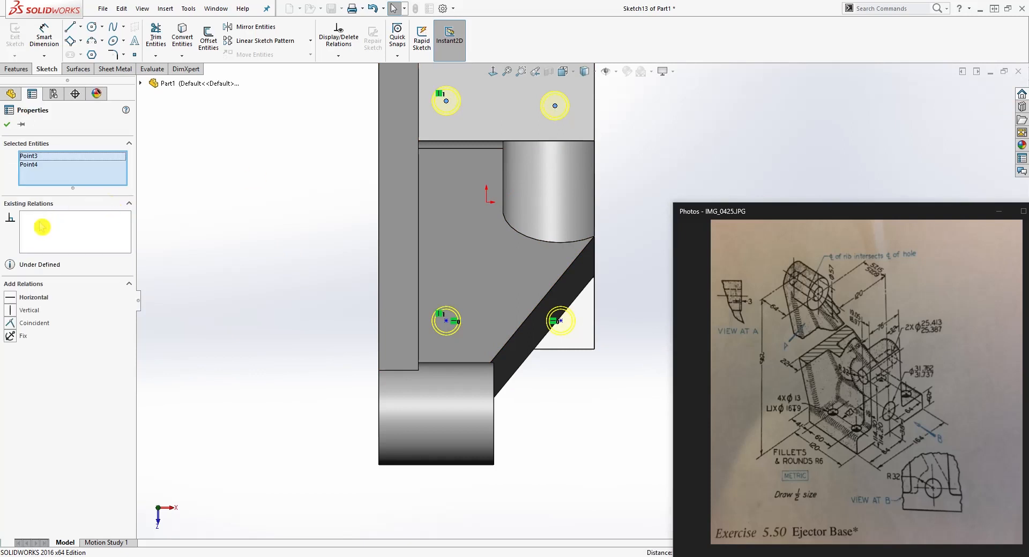
pyautogui.click(16, 297)
pyautogui.press('Escape')
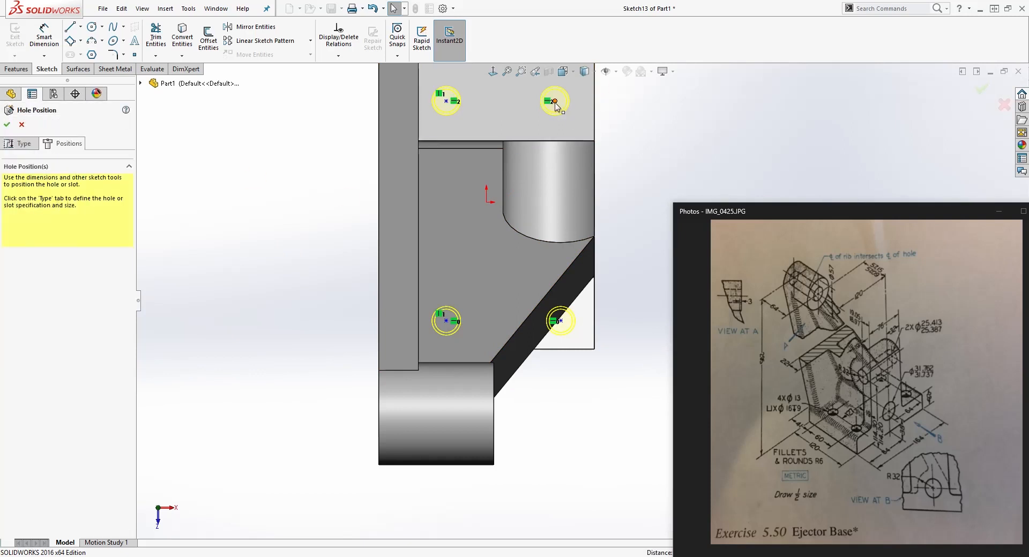
pyautogui.click(555, 101)
pyautogui.keyDown('ctrl'); pyautogui.click(559, 321); pyautogui.keyUp('ctrl')
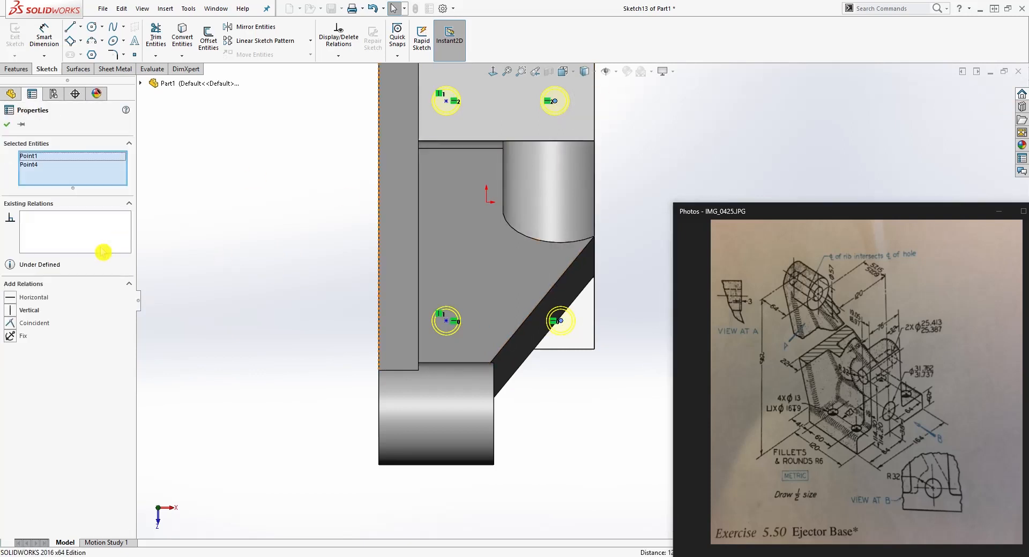
pyautogui.click(11, 312)
pyautogui.press('Escape')
pyautogui.scroll(2, 594, 364)
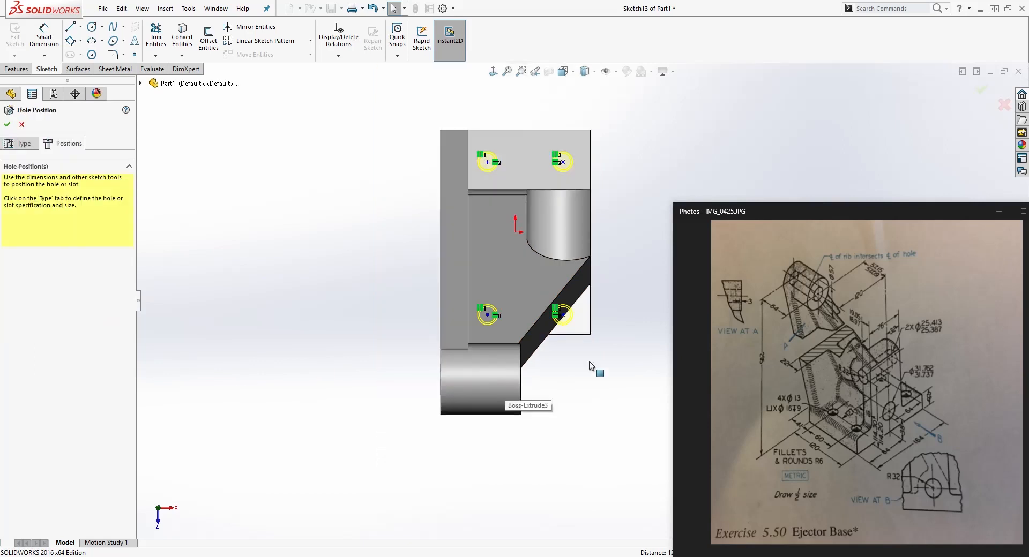
# - Dimension the horizontal distance between the two lower hole points as 60 mm
pyautogui.moveTo(571, 453); pyautogui.dragTo(559, 334, button='right')
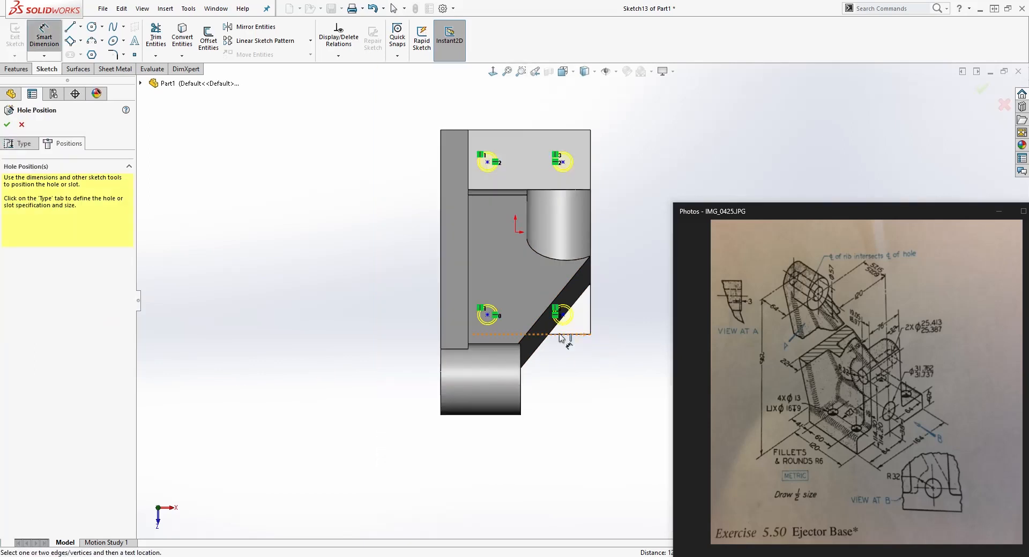
pyautogui.scroll(-2, 496, 324)
pyautogui.click(493, 309)
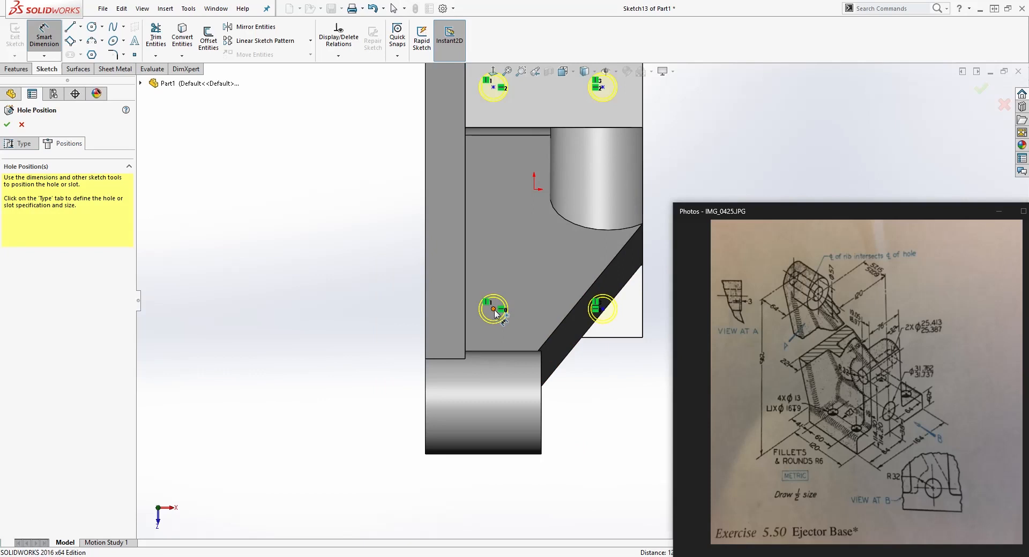
pyautogui.click(601, 309)
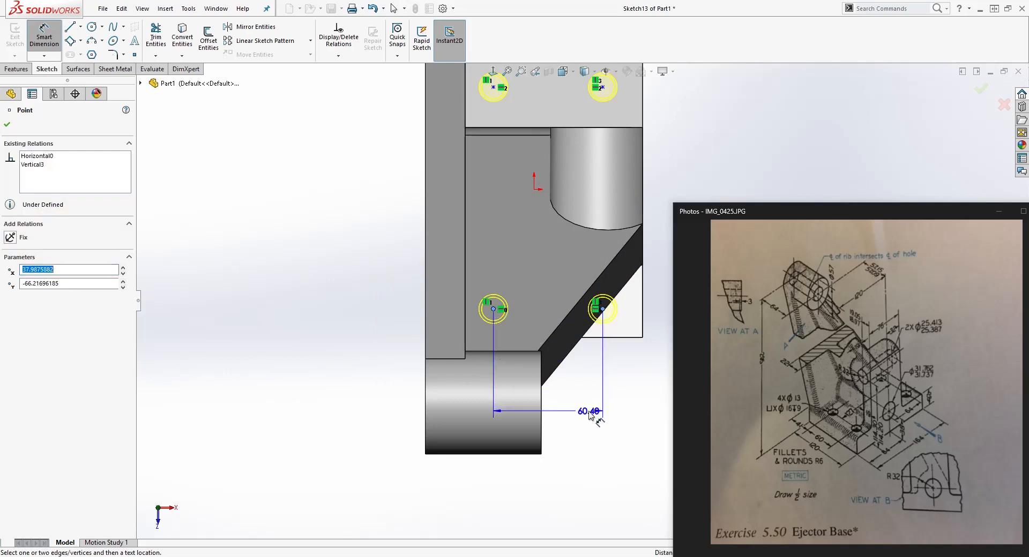
pyautogui.click(563, 416)
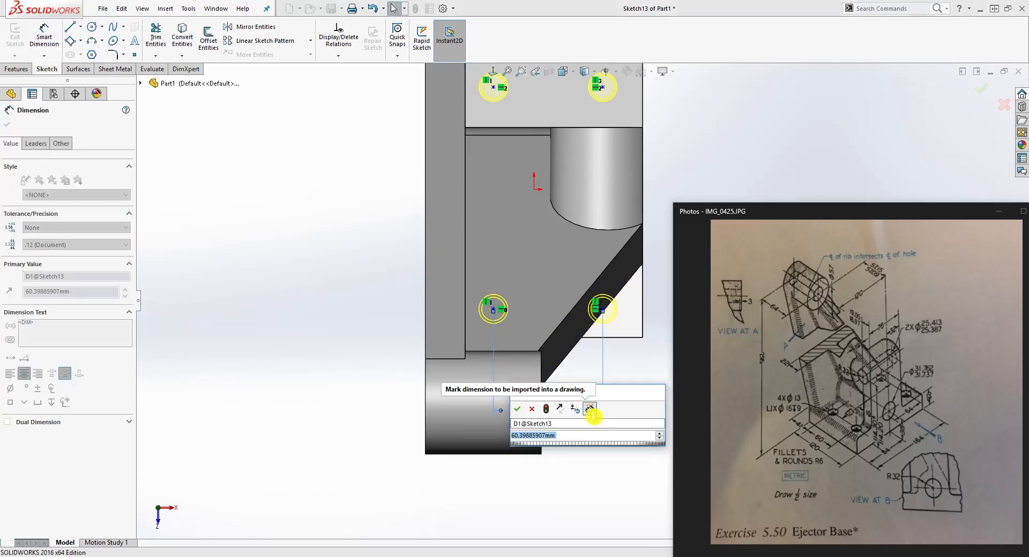
pyautogui.write('60')
pyautogui.press('Return')
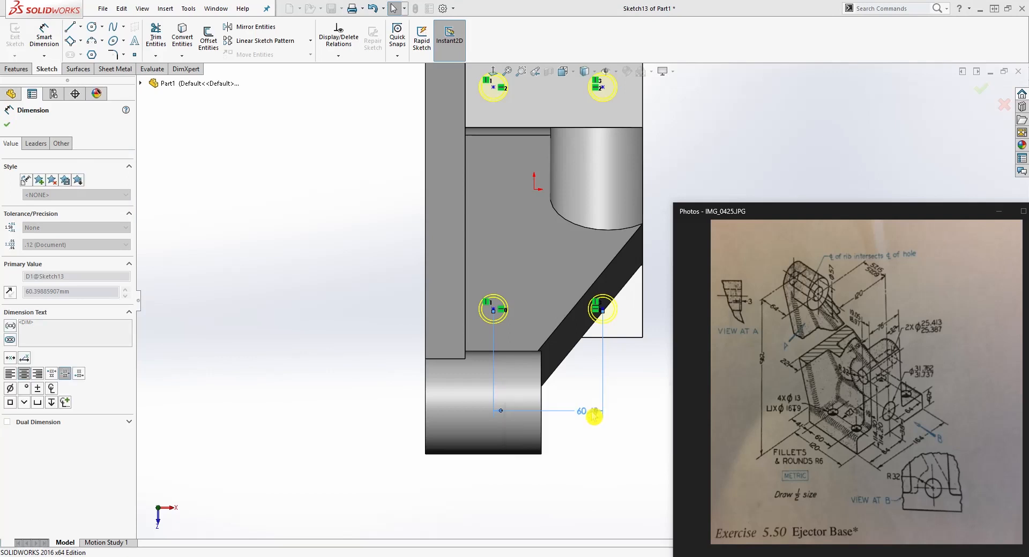
pyautogui.press('Escape')
# - Dimension the horizontal distance from the lower-left hole point to the base's outer left edge as 41 mm
pyautogui.moveTo(579, 464); pyautogui.dragTo(543, 396, button='right')
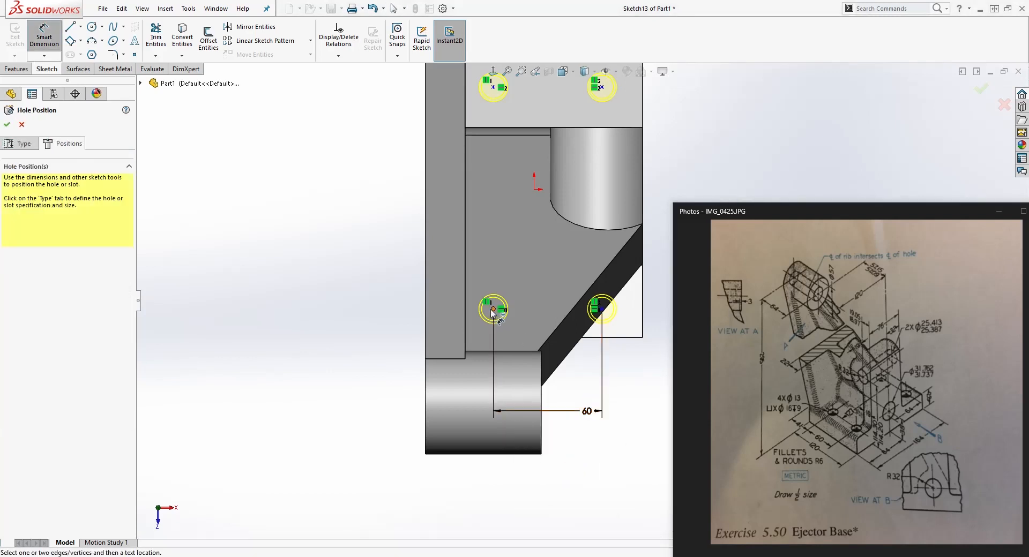
pyautogui.click(494, 309)
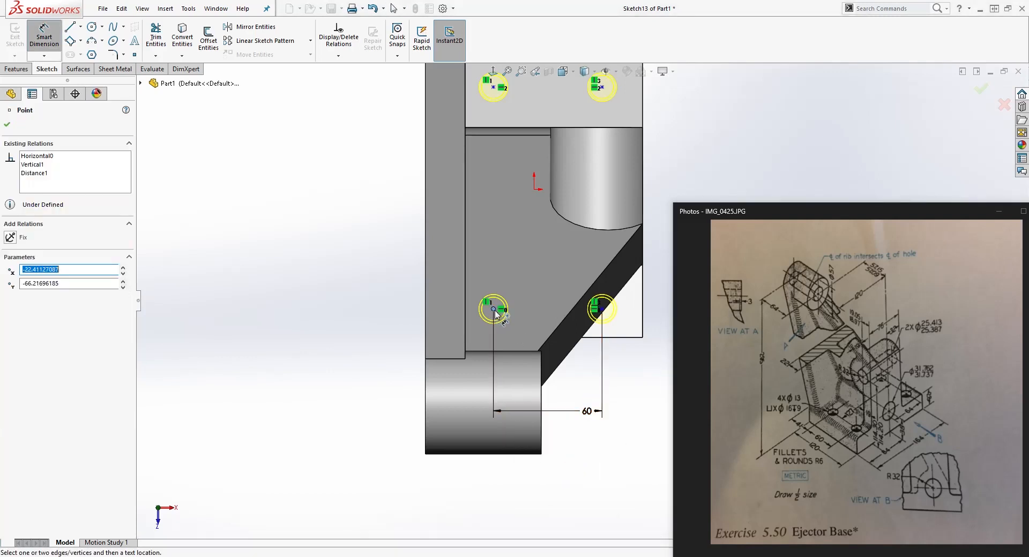
pyautogui.click(427, 313)
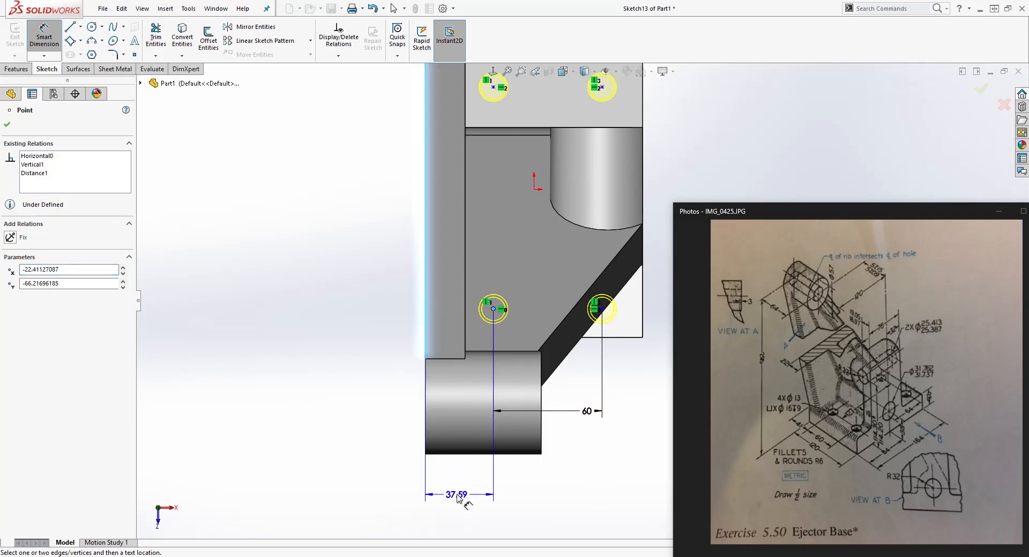
pyautogui.click(463, 413)
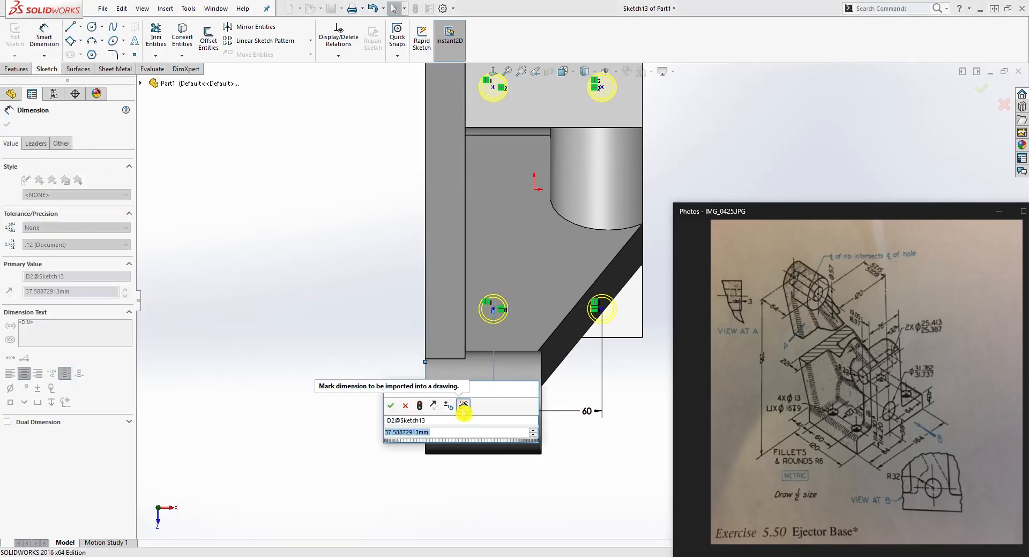
pyautogui.write('41')
pyautogui.press('Return')
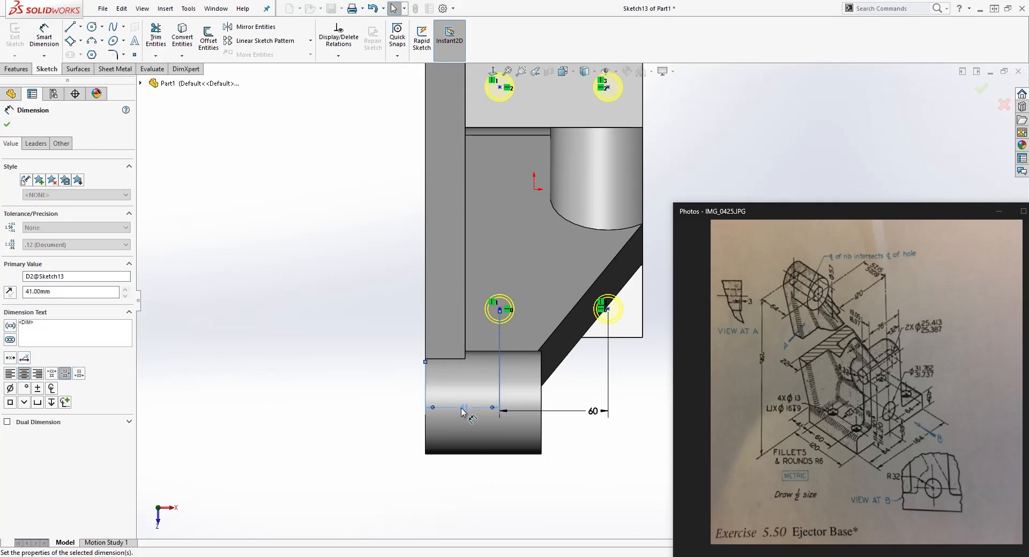
# - Dimension the vertical distance between the two right-hand hole points as 127 mm
pyautogui.scroll(2, 551, 264)
pyautogui.scroll(1, 568, 286)
pyautogui.scroll(1, 643, 279)
pyautogui.scroll(-2, 641, 292)
pyautogui.moveTo(609, 406); pyautogui.dragTo(607, 315, button='right')
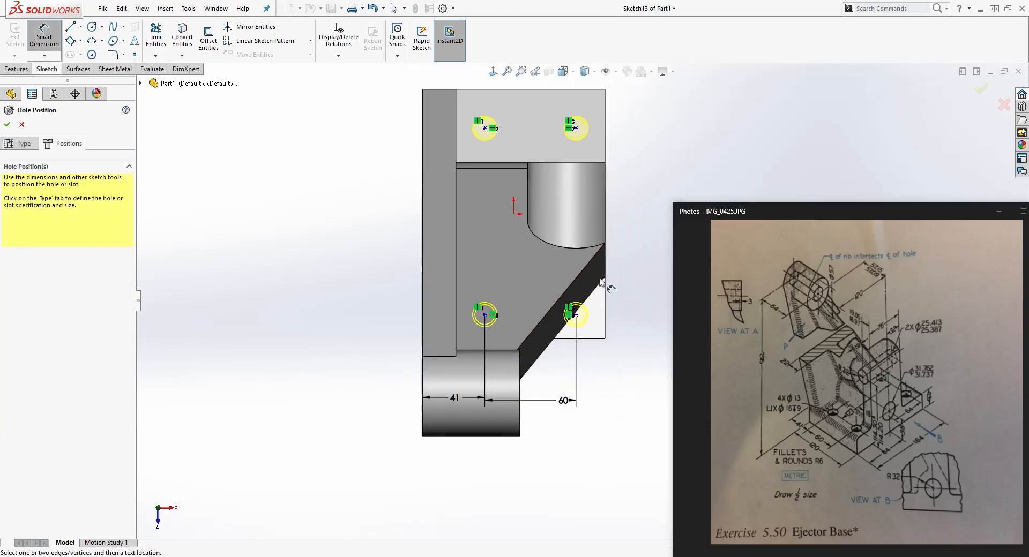
pyautogui.click(576, 315)
pyautogui.click(576, 129)
pyautogui.click(646, 163)
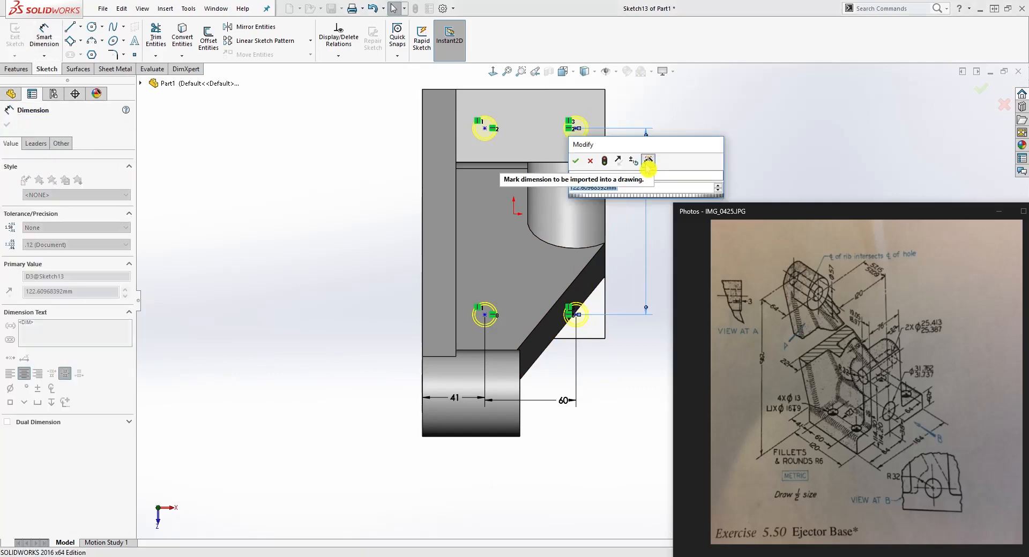
pyautogui.write('127')
pyautogui.press('Return')
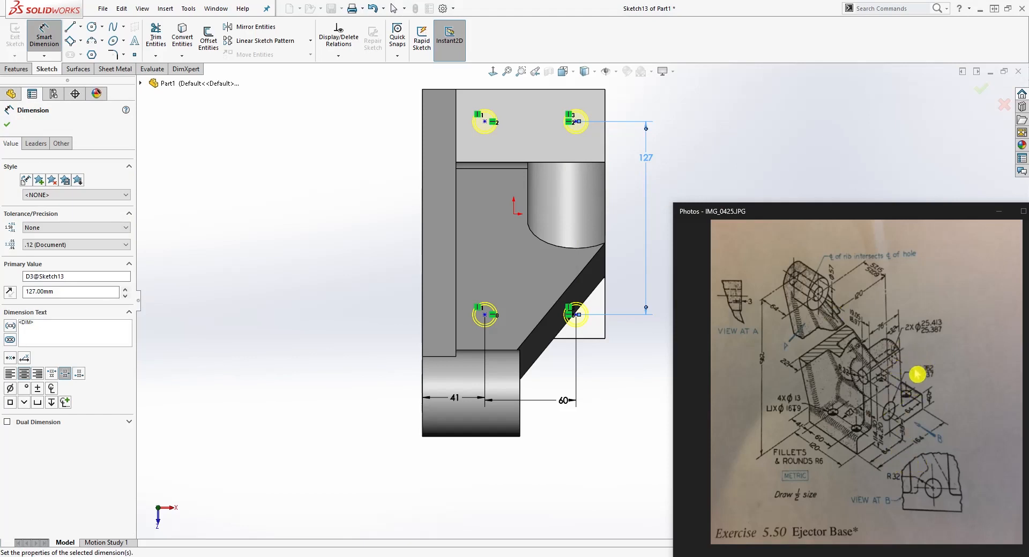
pyautogui.press('Escape')
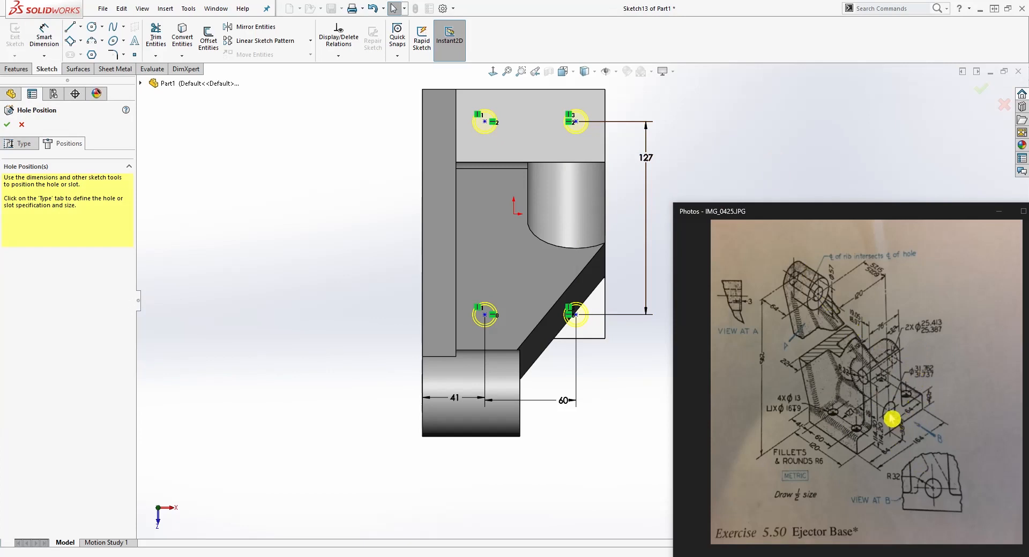
# - Convert the edge of the large through hole in the base's end face into a line in the hole position sketch
pyautogui.scroll(2, 651, 329)
pyautogui.scroll(-2, 638, 295)
pyautogui.moveTo(587, 293); pyautogui.dragTo(643, 319, button='middle')
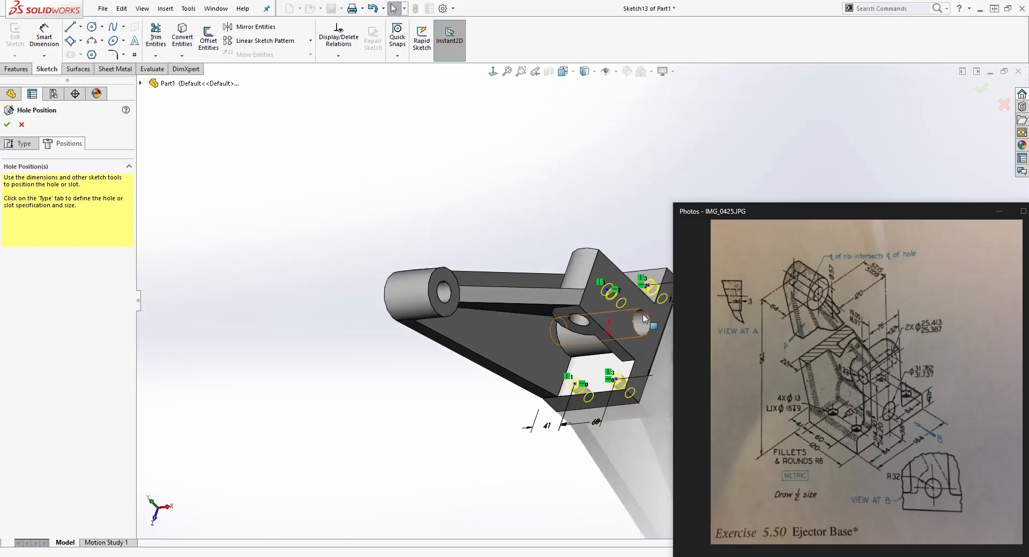
pyautogui.scroll(-2, 652, 341)
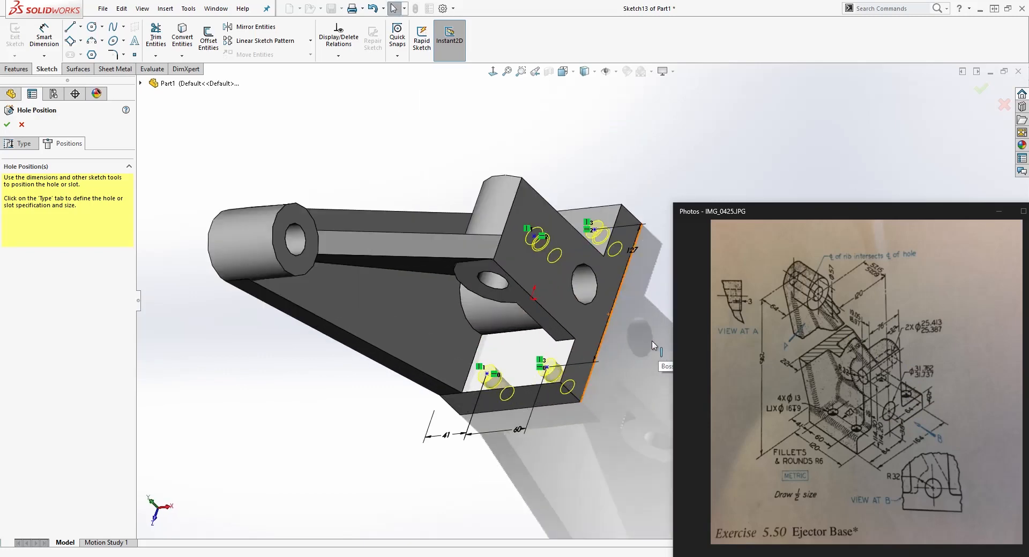
pyautogui.click(594, 283)
pyautogui.click(182, 44)
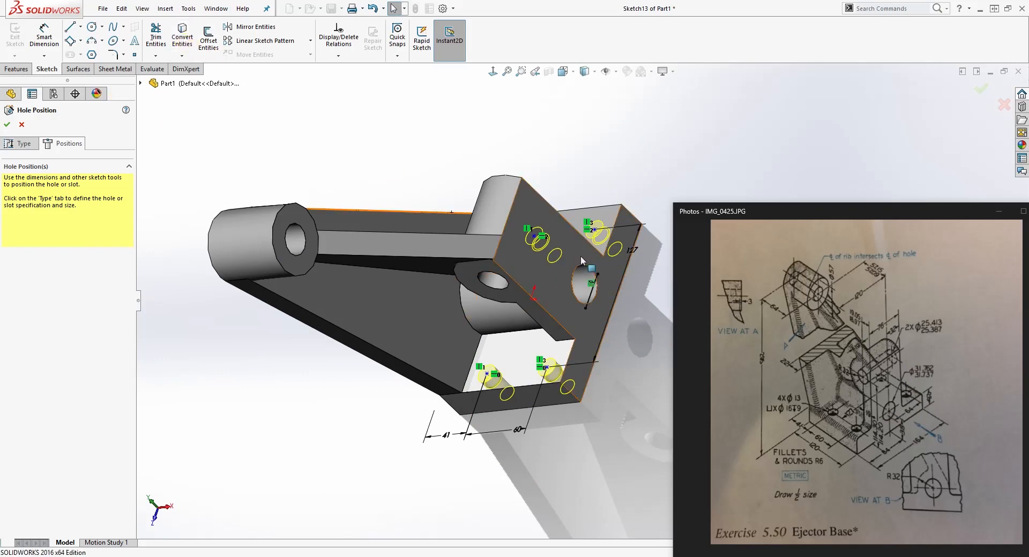
# - Change the line converted from the large hole into construction geometry
pyautogui.scroll(-4, 603, 306)
pyautogui.rightClick(572, 271)
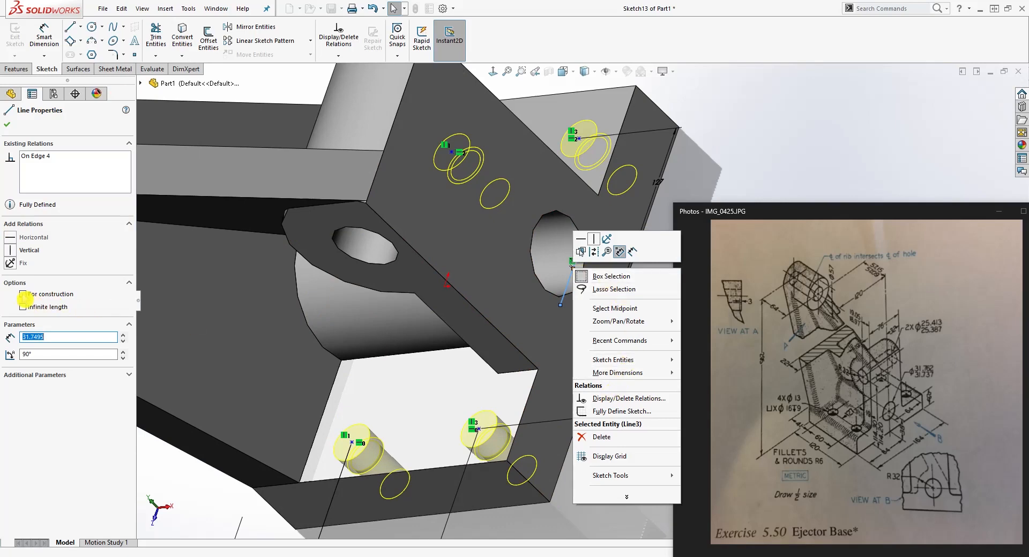
pyautogui.click(29, 300)
pyautogui.click(47, 295)
pyautogui.press('Escape')
pyautogui.scroll(2, 513, 248)
pyautogui.scroll(-5, 566, 277)
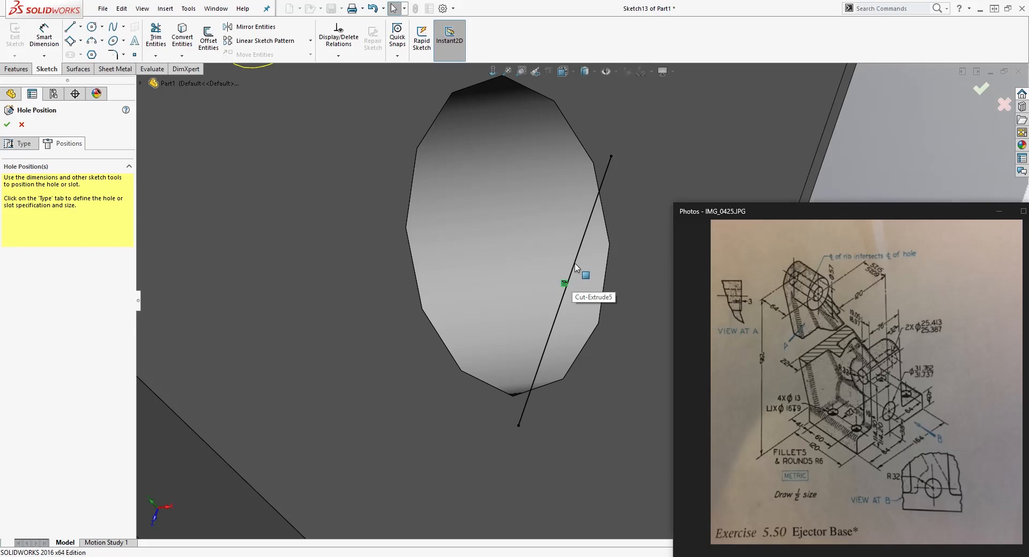
pyautogui.click(574, 269)
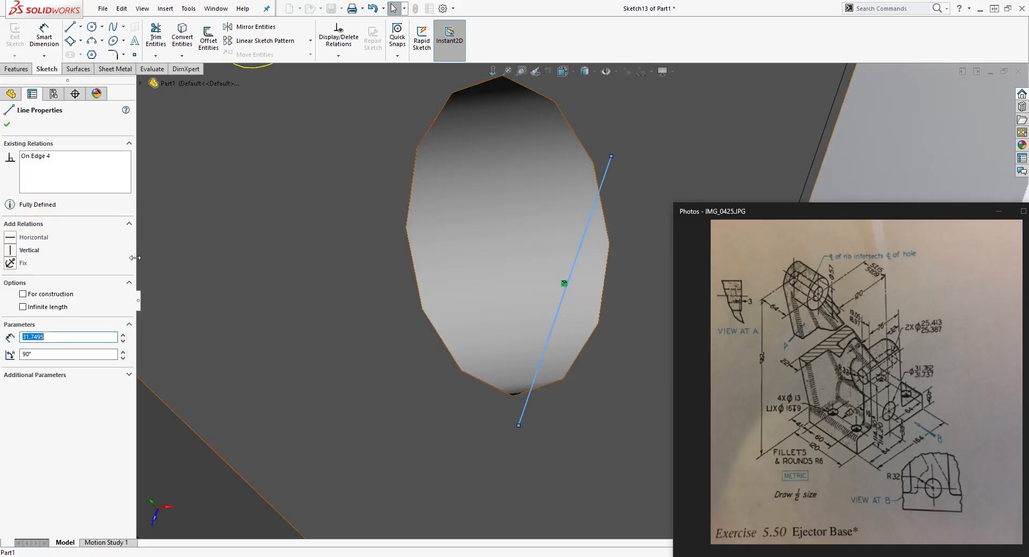
pyautogui.scroll(3, 288, 278)
pyautogui.press('Escape')
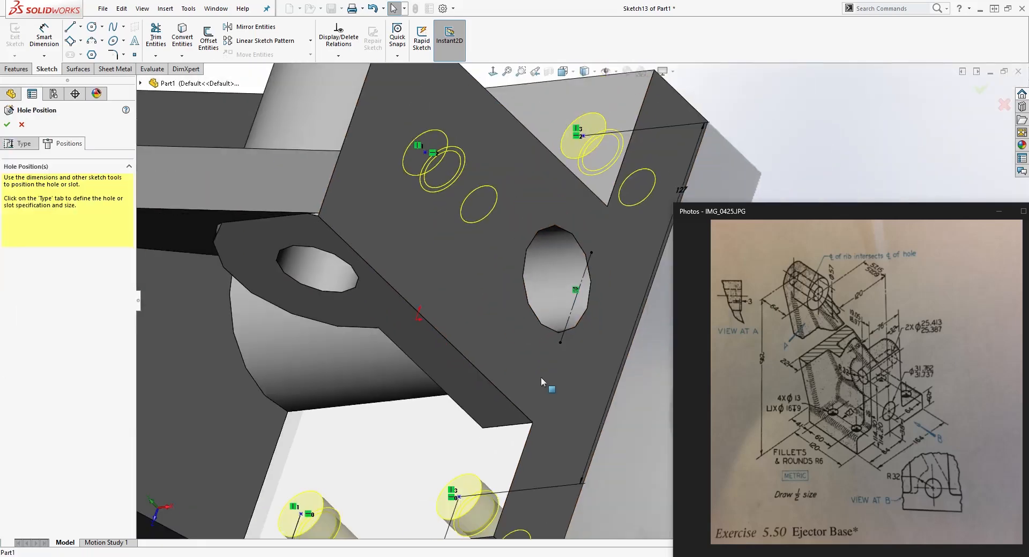
pyautogui.scroll(2, 582, 296)
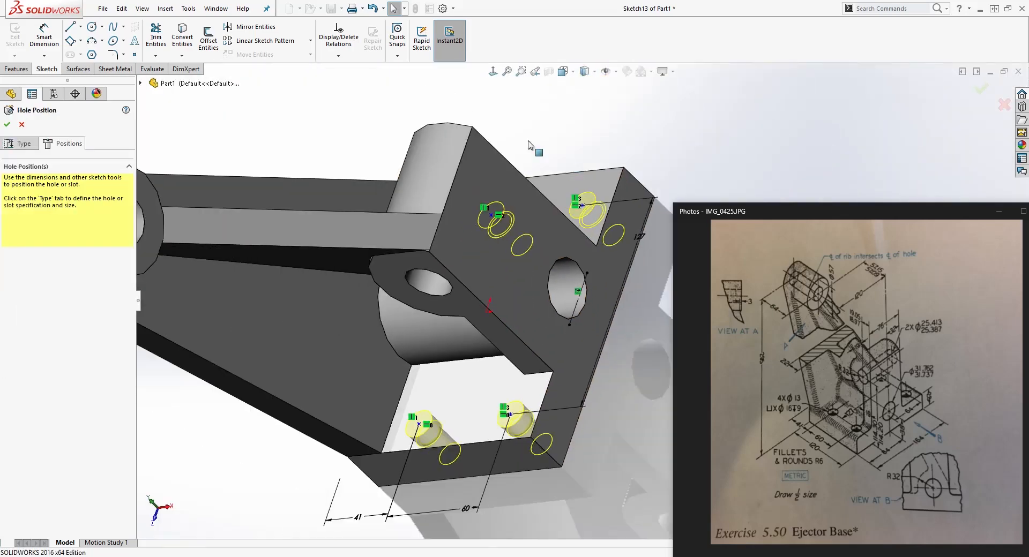
# - Dimension the vertical distance from the construction line's midpoint to the upper-right hole point as 64 mm
pyautogui.click(493, 71)
pyautogui.scroll(-4, 600, 211)
pyautogui.scroll(4, 600, 211)
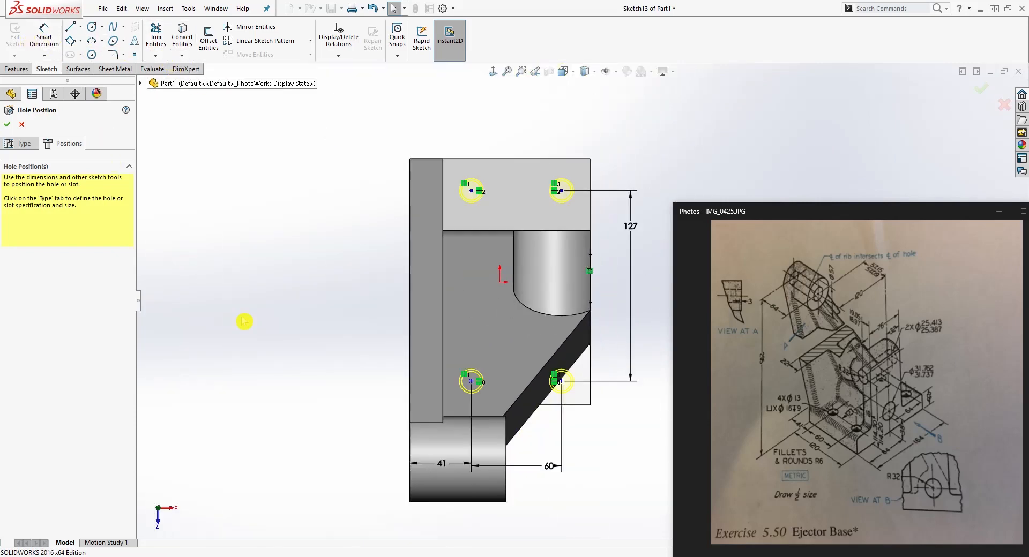
pyautogui.moveTo(241, 318); pyautogui.dragTo(245, 284, button='right')
pyautogui.scroll(-2, 652, 296)
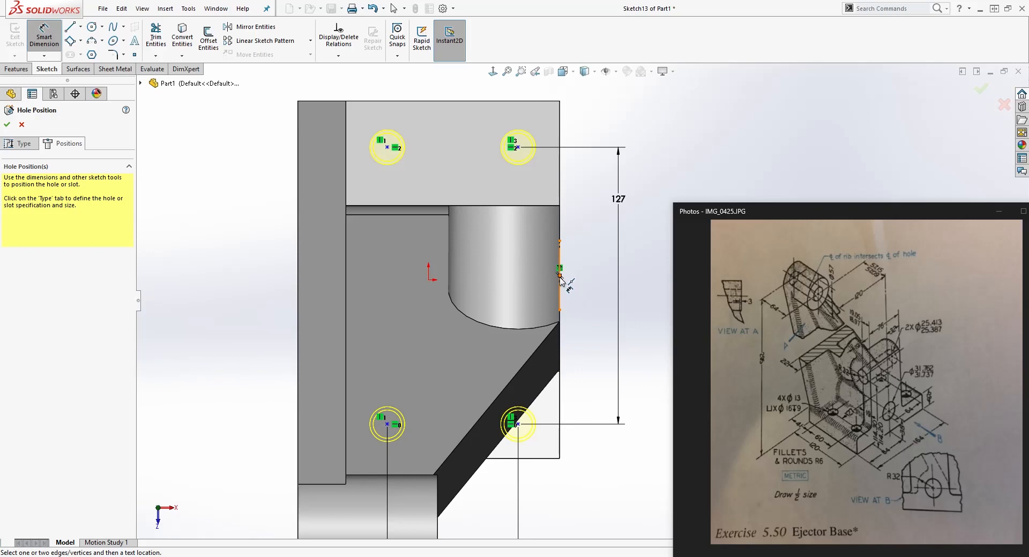
pyautogui.click(560, 277)
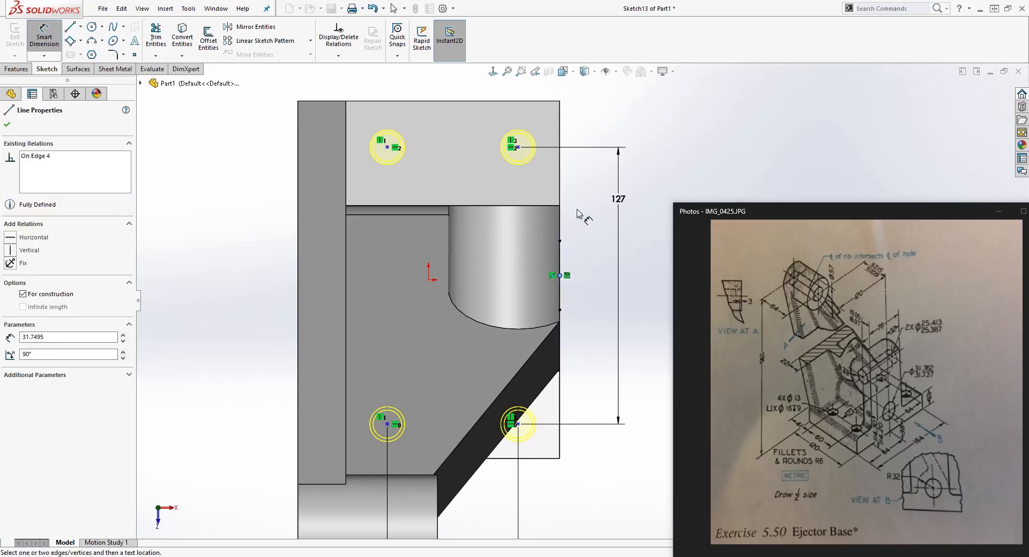
pyautogui.click(518, 148)
pyautogui.click(591, 212)
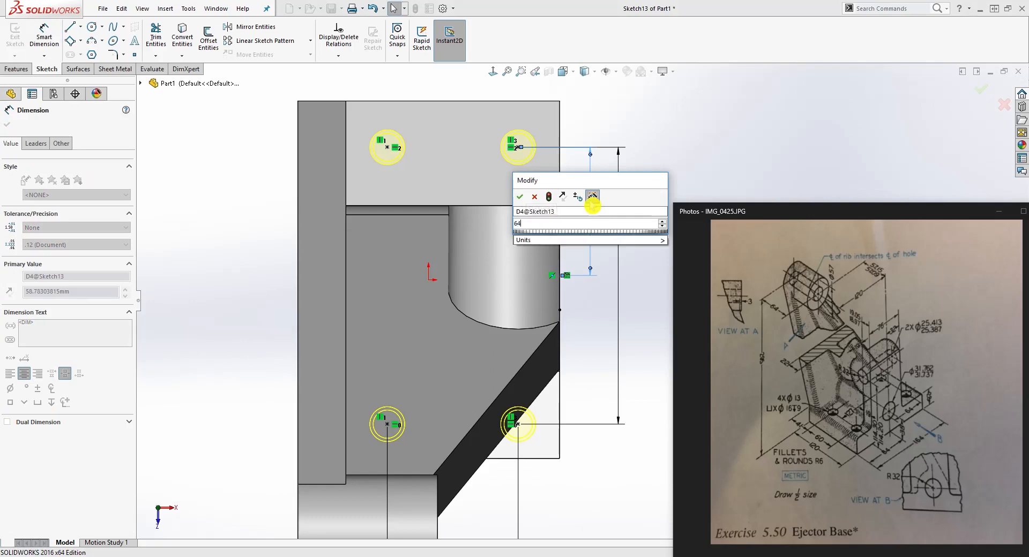
pyautogui.write('64')
pyautogui.press('Return')
pyautogui.press('Escape')
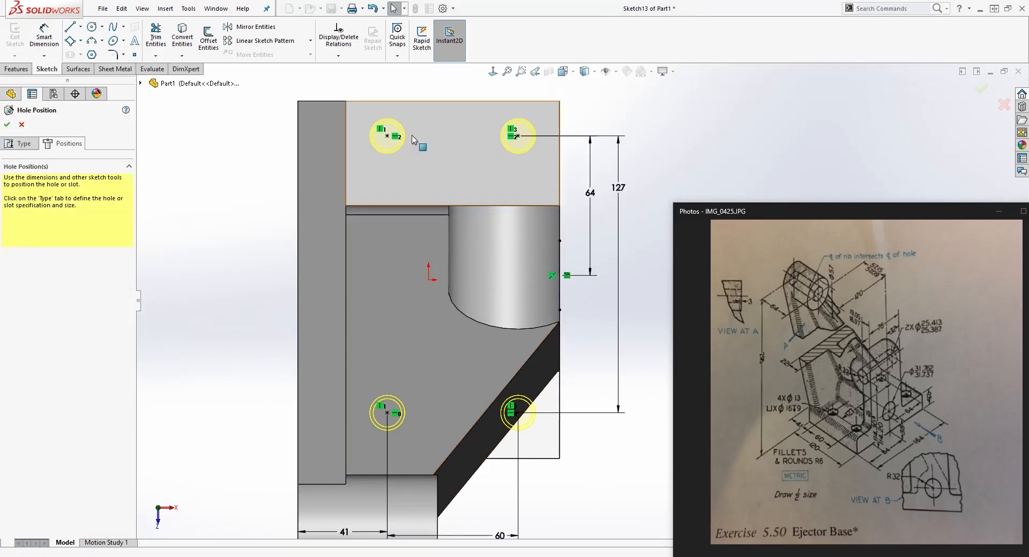
# - Check the counterbore sizes in the hole specification and create the four counterbored holes in the base
pyautogui.moveTo(558, 364)
pyautogui.mouseDown(button='middle')
pyautogui.moveTo(574, 454)
pyautogui.moveTo(542, 368)
pyautogui.moveTo(609, 442)
pyautogui.moveTo(577, 322)
pyautogui.moveTo(609, 269)
pyautogui.moveTo(632, 314)
pyautogui.mouseUp(button='middle')
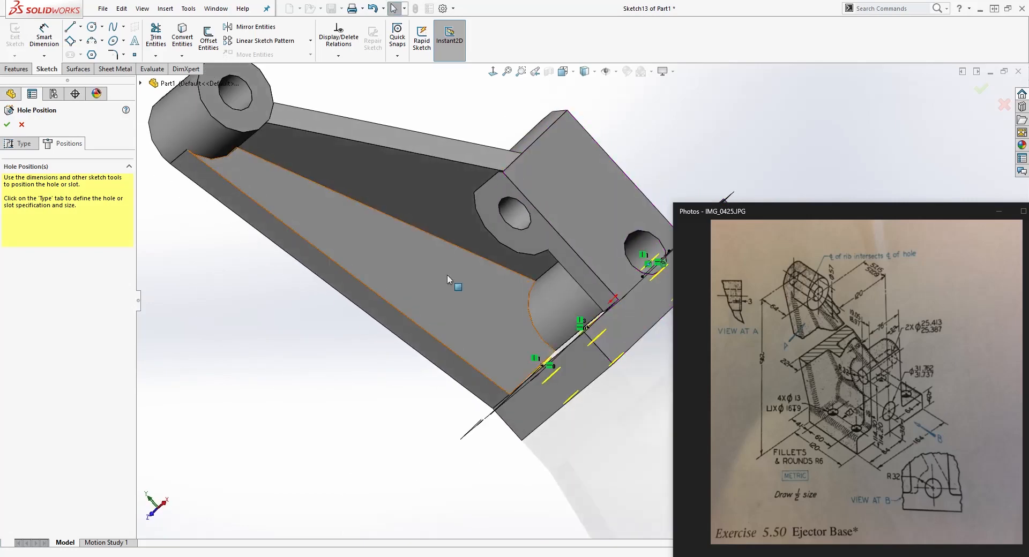
pyautogui.click(21, 144)
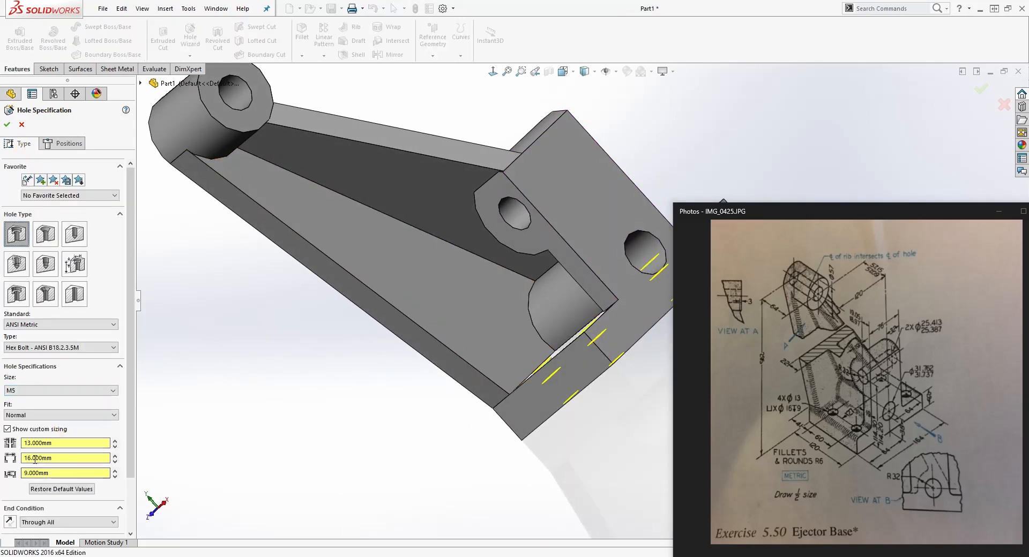
pyautogui.scroll(-2, 130, 482)
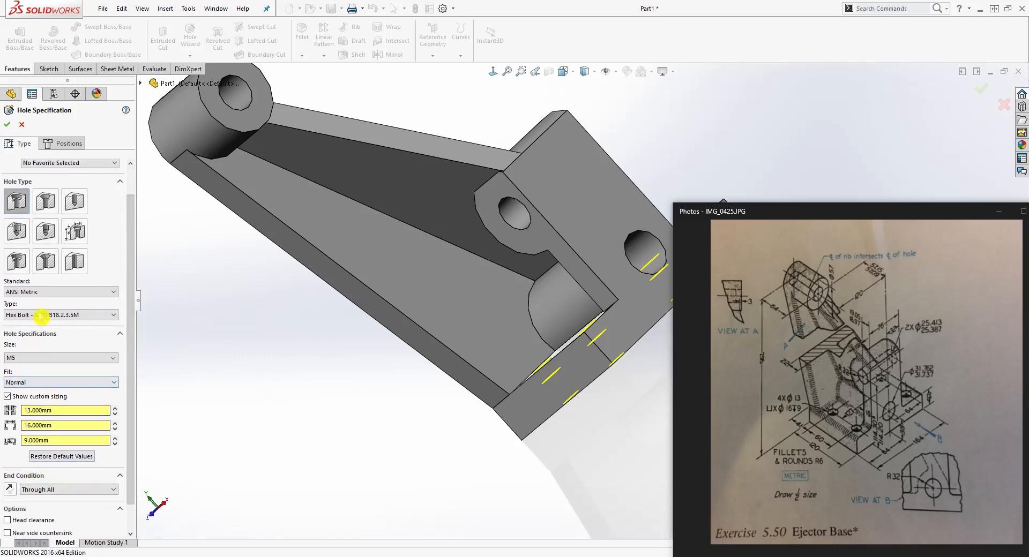
pyautogui.click(11, 127)
pyautogui.scroll(3, 638, 305)
pyautogui.moveTo(641, 275); pyautogui.dragTo(684, 394, button='middle')
pyautogui.scroll(-5, 606, 295)
pyautogui.moveTo(567, 372); pyautogui.dragTo(530, 203, button='middle')
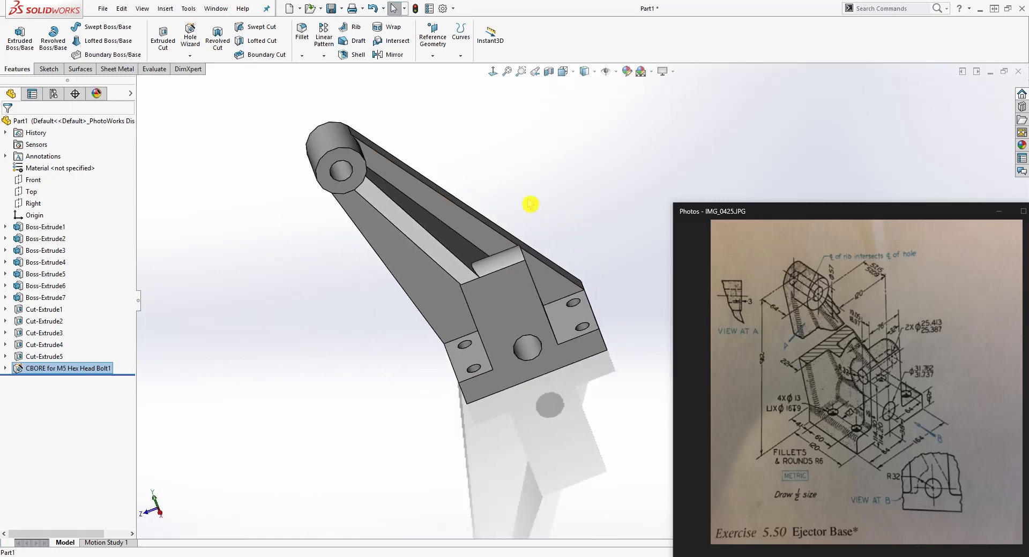
# - Start a 6 mm fillet and select the edges below the upper boss, two long rib edges and the junction with the base pad
pyautogui.click(303, 32)
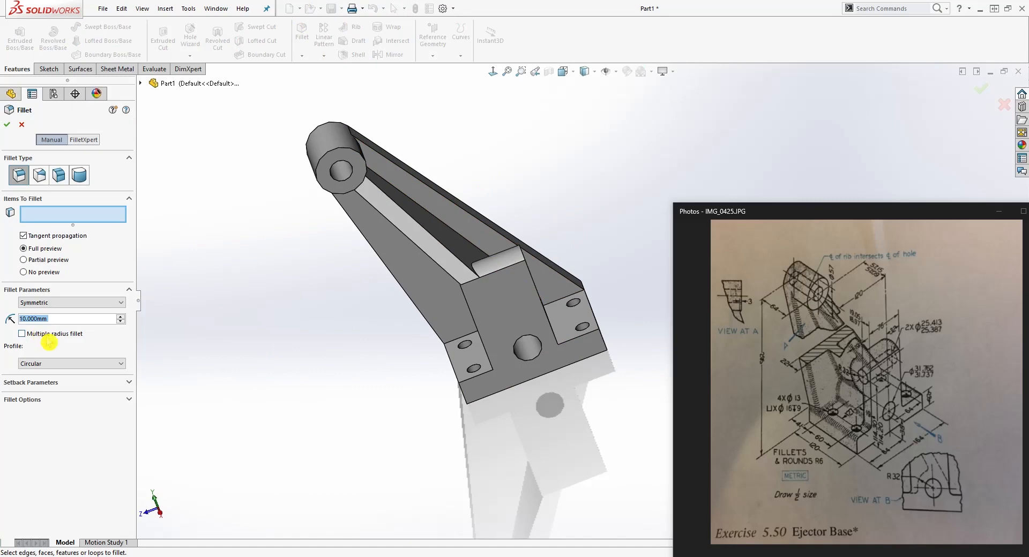
pyautogui.write('6')
pyautogui.press('Return')
pyautogui.moveTo(400, 226); pyautogui.dragTo(365, 124, button='middle')
pyautogui.scroll(-5, 483, 244)
pyautogui.click(480, 186)
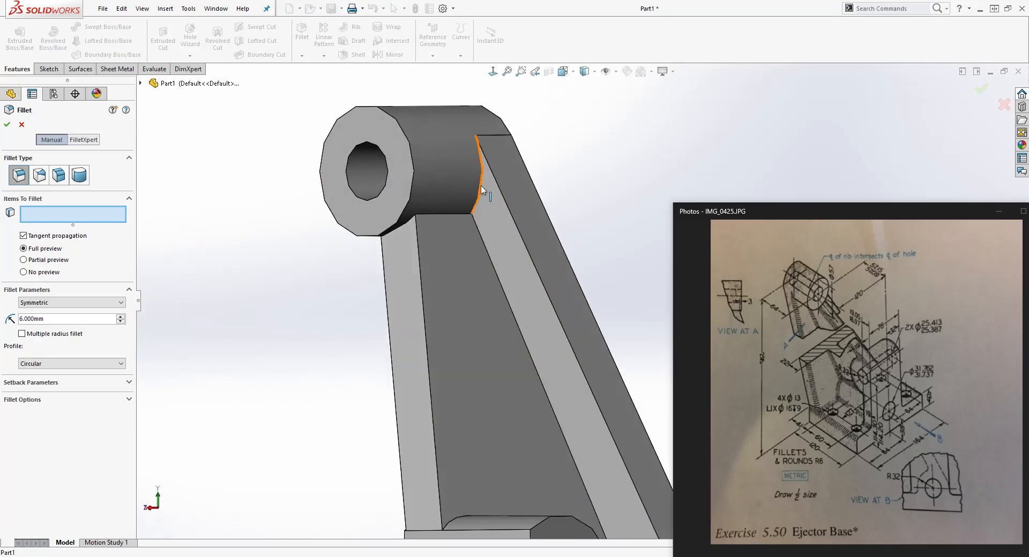
pyautogui.click(439, 214)
pyautogui.click(491, 260)
pyautogui.click(530, 259)
pyautogui.moveTo(531, 259); pyautogui.dragTo(634, 343, button='middle')
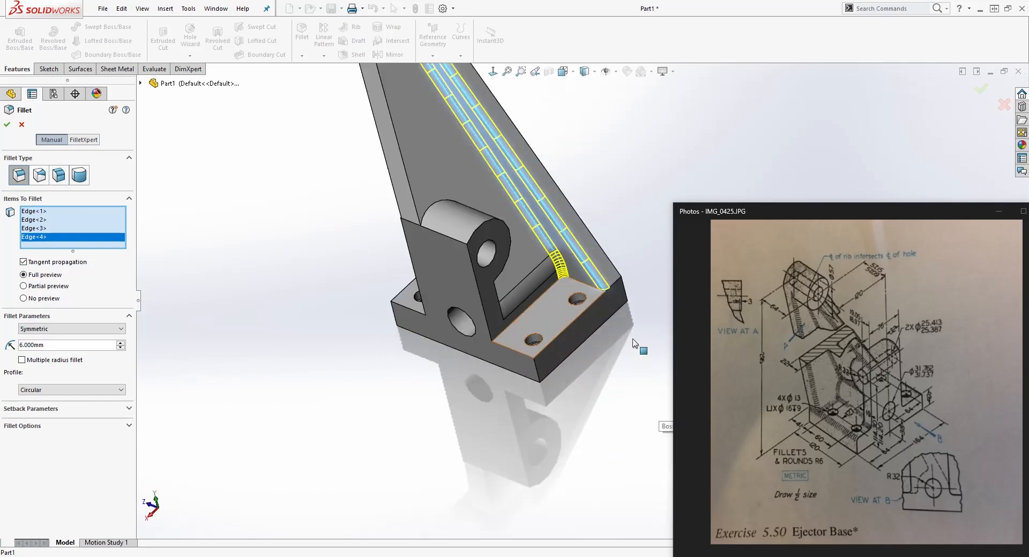
pyautogui.click(556, 295)
pyautogui.click(584, 289)
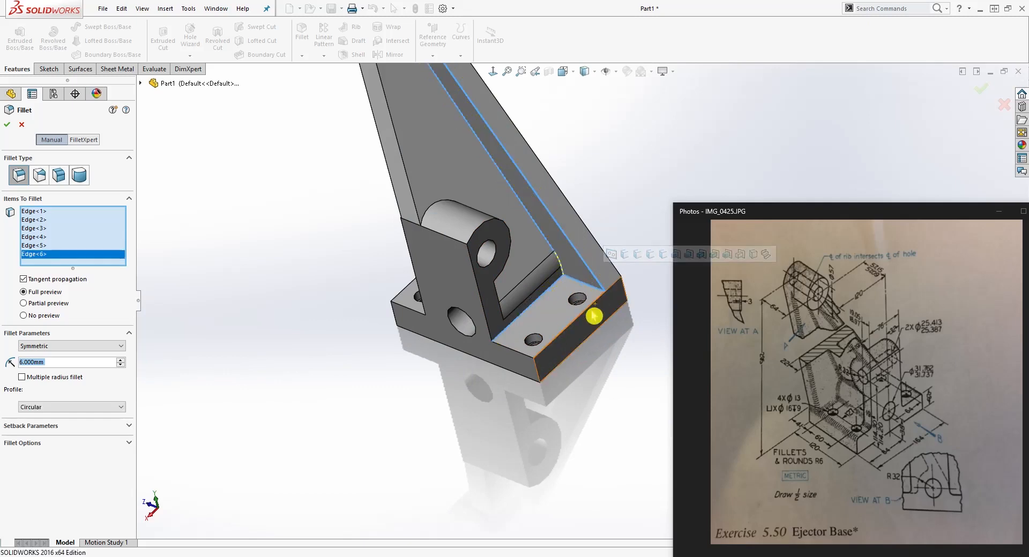
pyautogui.click(591, 291)
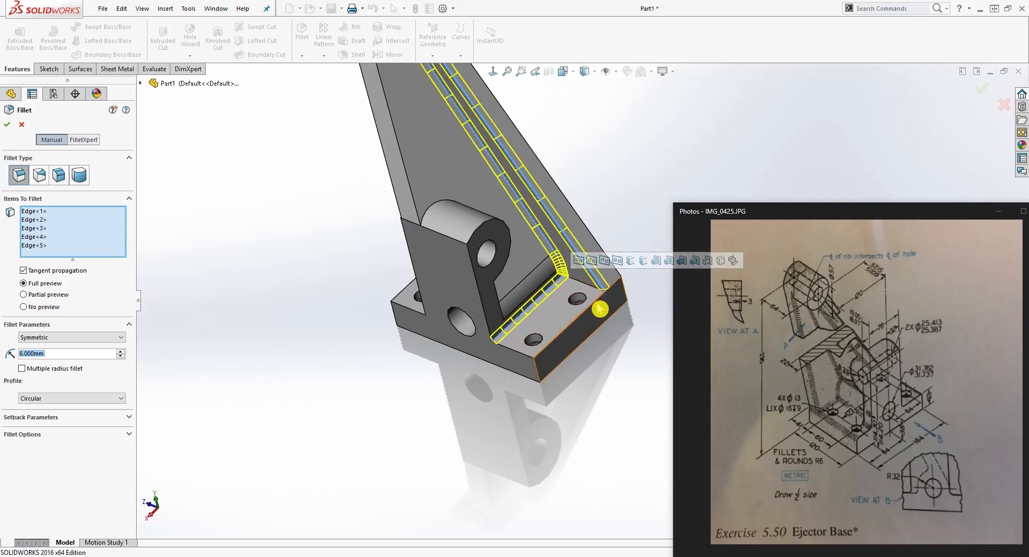
pyautogui.click(596, 309)
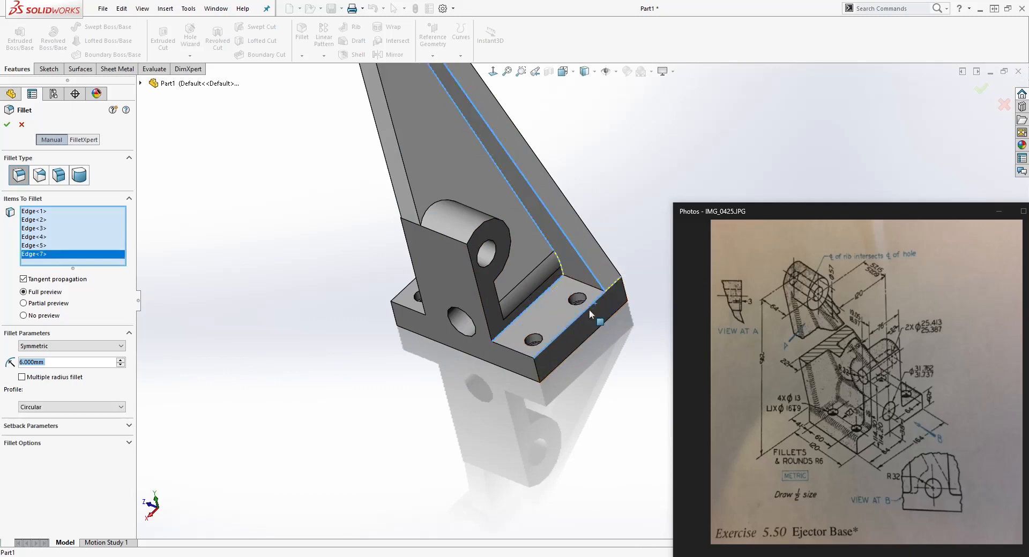
pyautogui.click(594, 317)
pyautogui.click(589, 318)
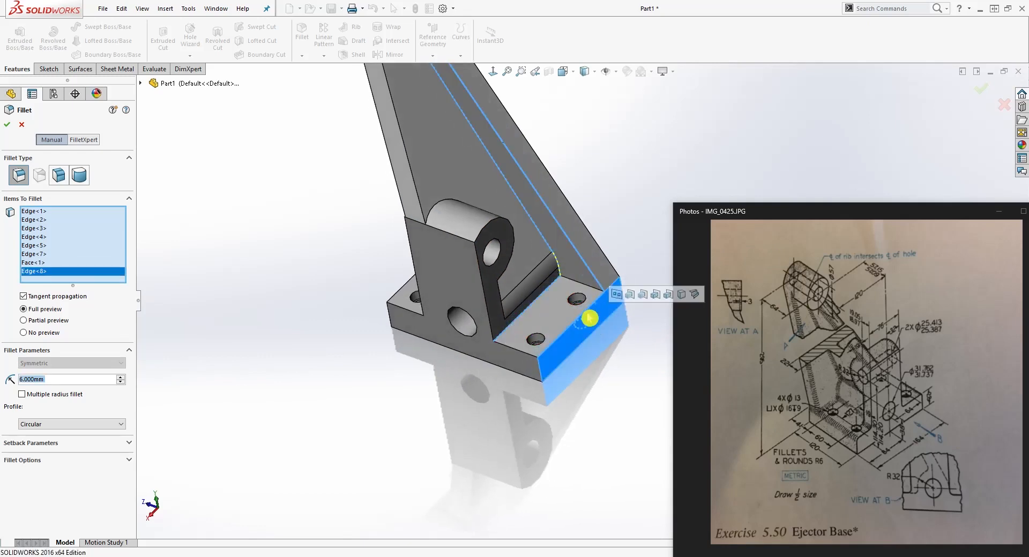
pyautogui.click(589, 315)
pyautogui.click(595, 321)
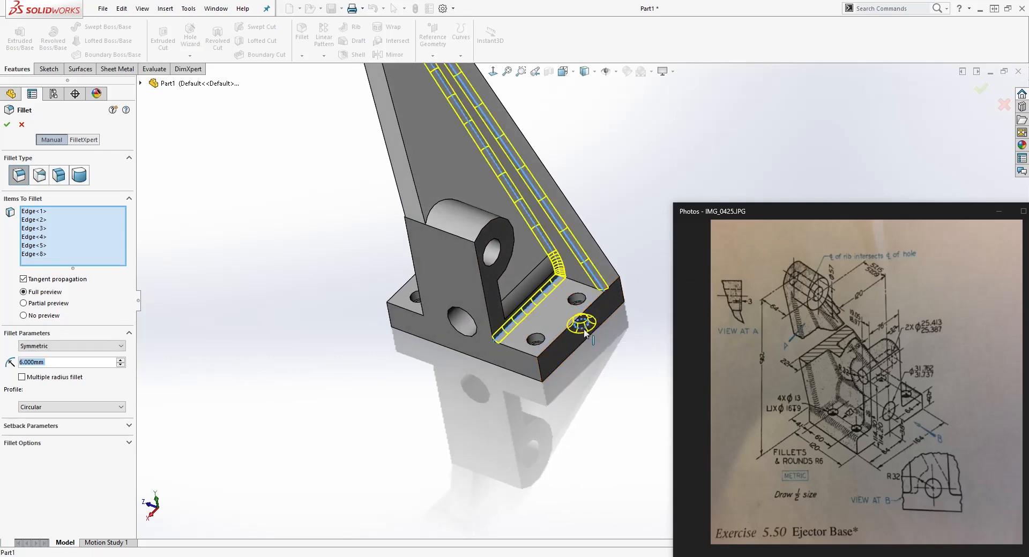
pyautogui.click(588, 333)
# - Add the curved edge where the lower cylindrical boss meets the web and the straight edge just below it to the fillet
pyautogui.moveTo(588, 334); pyautogui.dragTo(461, 246, button='middle')
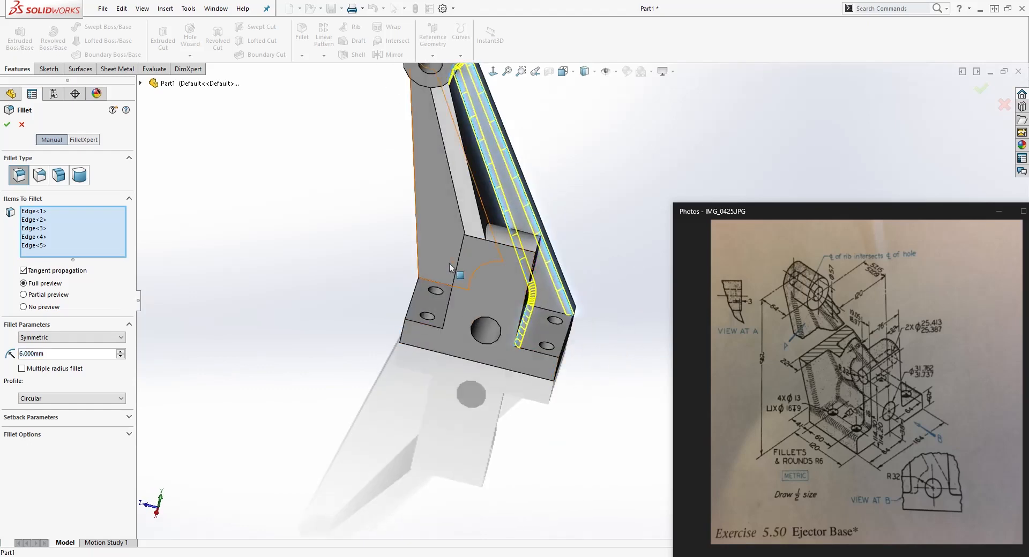
pyautogui.scroll(3, 459, 272)
pyautogui.scroll(1, 521, 264)
pyautogui.moveTo(566, 260); pyautogui.dragTo(491, 260, button='middle')
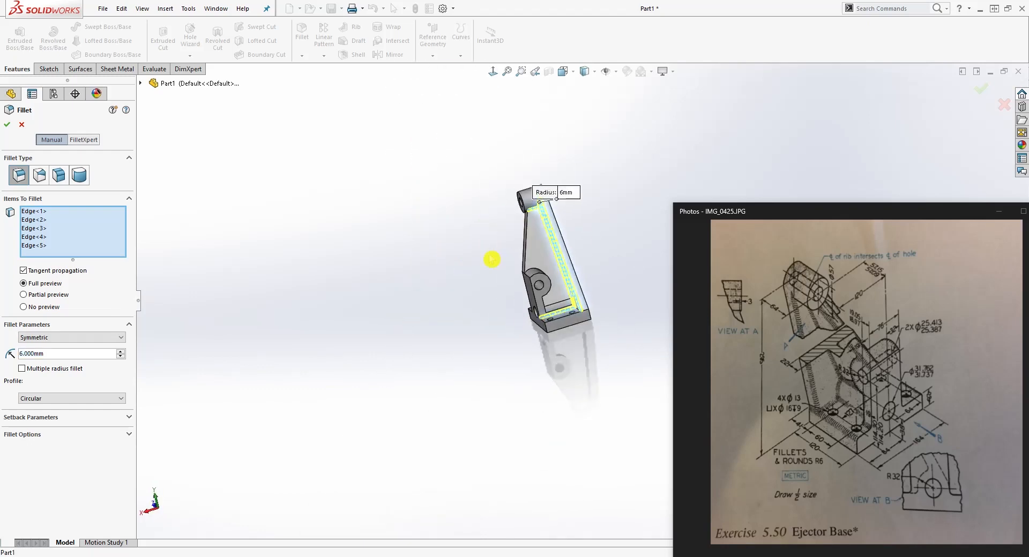
pyautogui.scroll(-3, 555, 276)
pyautogui.moveTo(558, 284); pyautogui.dragTo(523, 301, button='middle')
pyautogui.click(552, 283)
pyautogui.scroll(-3, 553, 362)
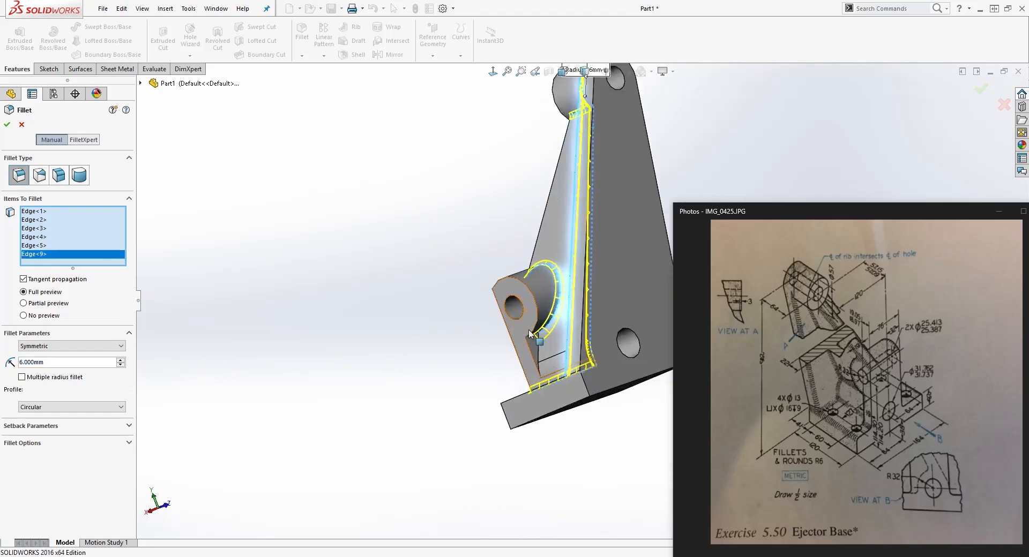
pyautogui.click(550, 356)
pyautogui.moveTo(550, 357); pyautogui.dragTo(717, 426, button='middle')
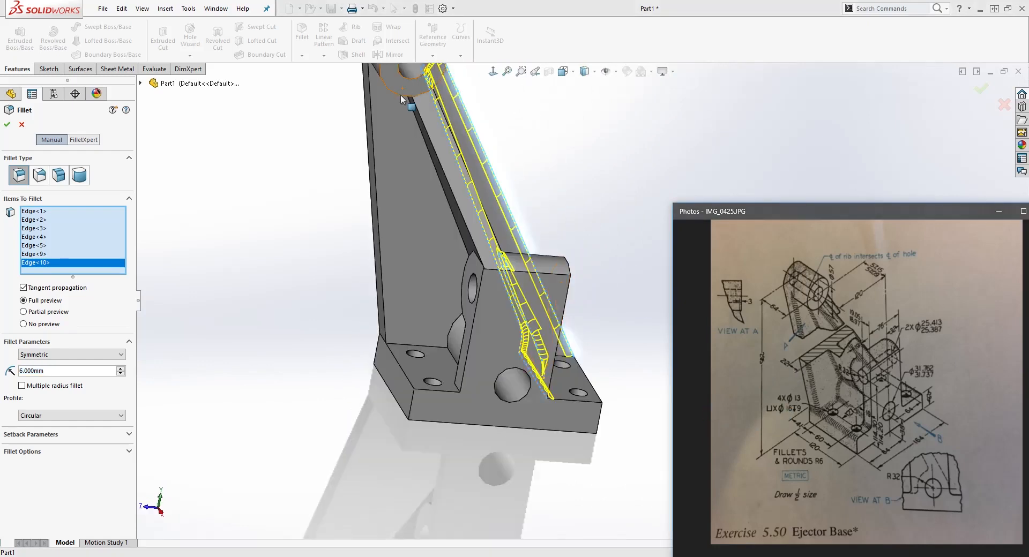
# - Add the back plate's junction with the upper boss, its long sloping rib junction and its outer vertical edge to the fillet
pyautogui.moveTo(402, 99); pyautogui.dragTo(466, 75, button='middle')
pyautogui.click(432, 134)
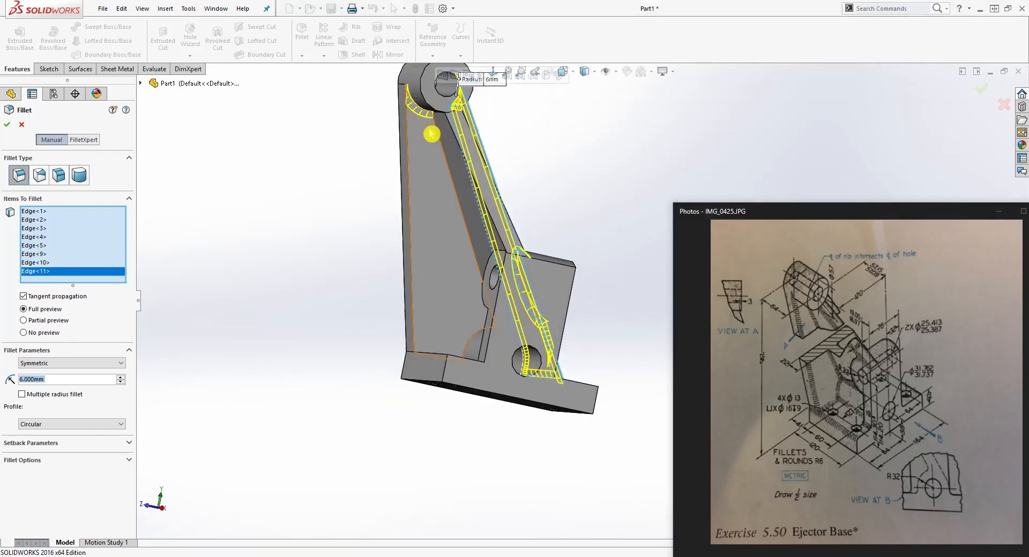
pyautogui.click(438, 133)
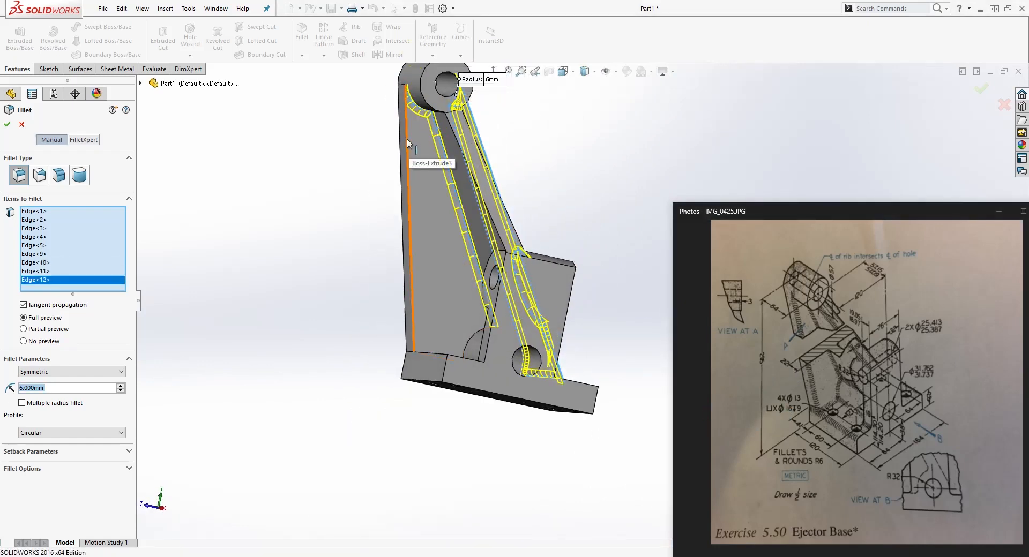
pyautogui.click(408, 144)
pyautogui.moveTo(409, 144); pyautogui.dragTo(449, 324, button='middle')
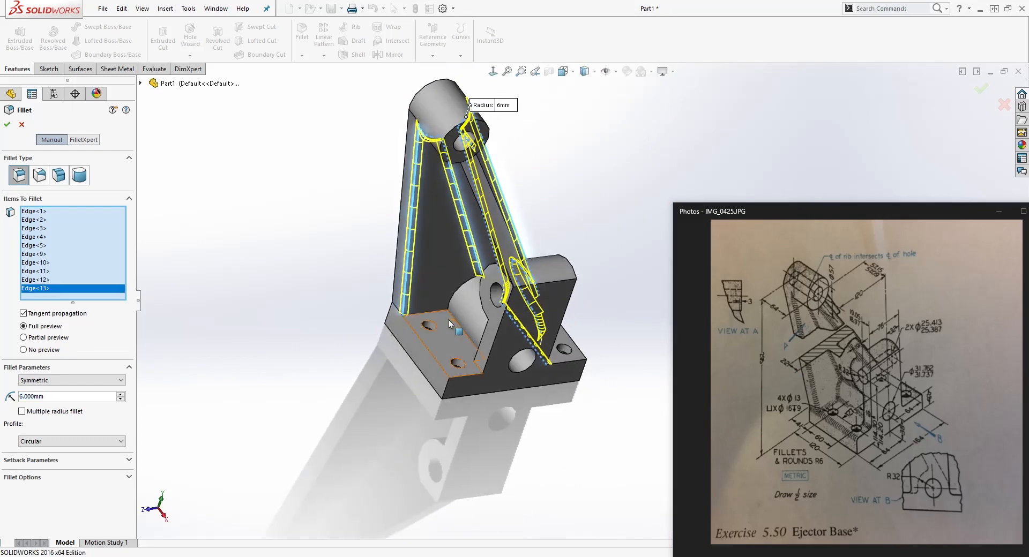
# - Add the curved edge where the lower cylindrical boss meets the back plate and the straight edge where it meets the rib
pyautogui.click(466, 288)
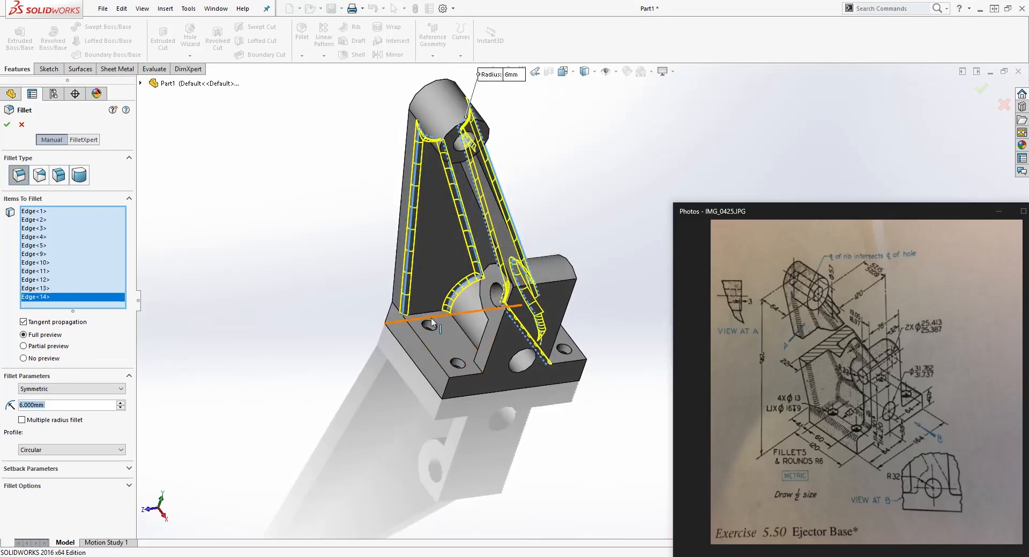
pyautogui.click(435, 314)
pyautogui.click(438, 318)
pyautogui.moveTo(437, 318); pyautogui.dragTo(473, 299, button='middle')
pyautogui.click(453, 304)
pyautogui.moveTo(489, 266); pyautogui.dragTo(484, 263, button='middle')
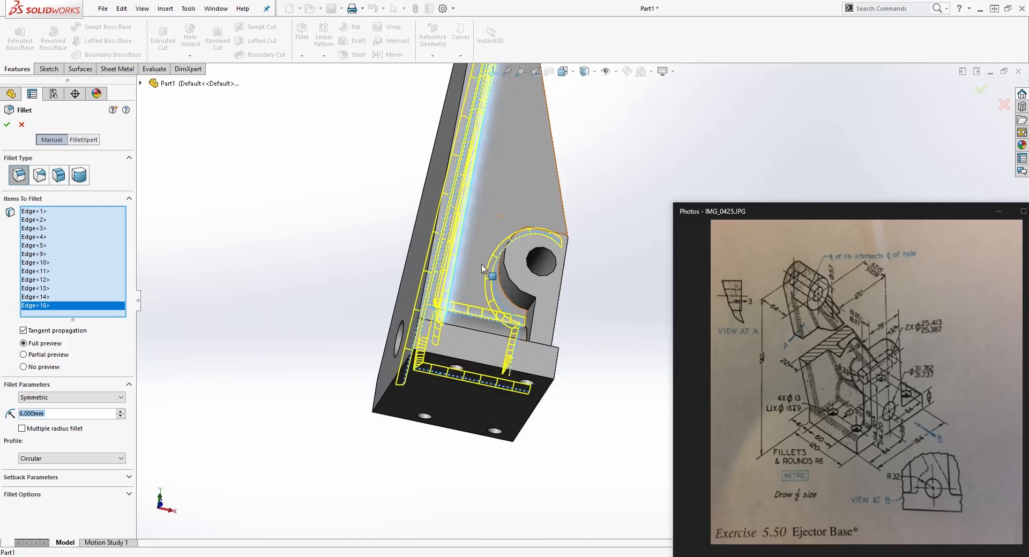
# - Add the curved edge around the side lug, the short edge below it and the cylindrical boss's arc at the front plate
pyautogui.click(503, 292)
pyautogui.scroll(-5, 552, 300)
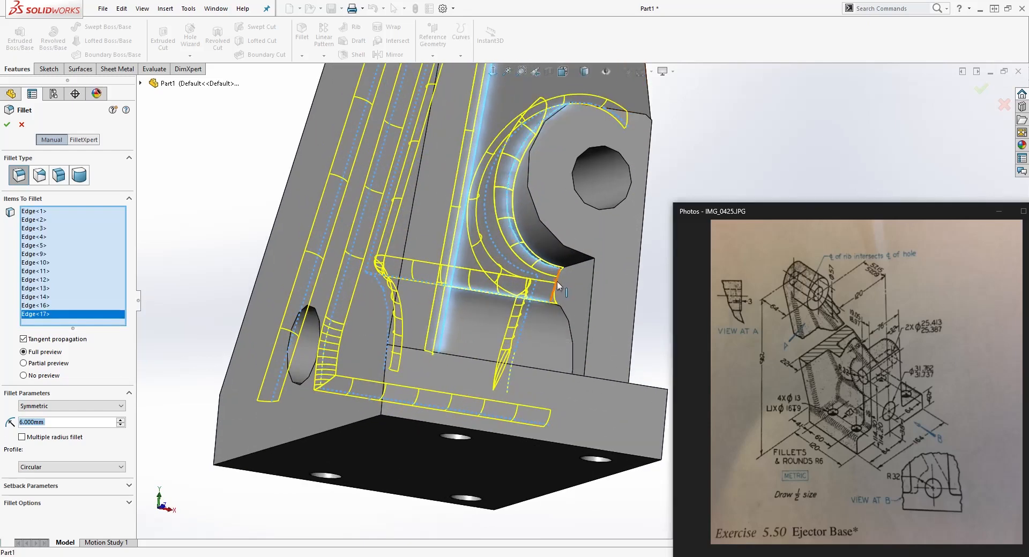
pyautogui.click(557, 285)
pyautogui.click(570, 329)
pyautogui.moveTo(570, 329); pyautogui.dragTo(578, 418, button='middle')
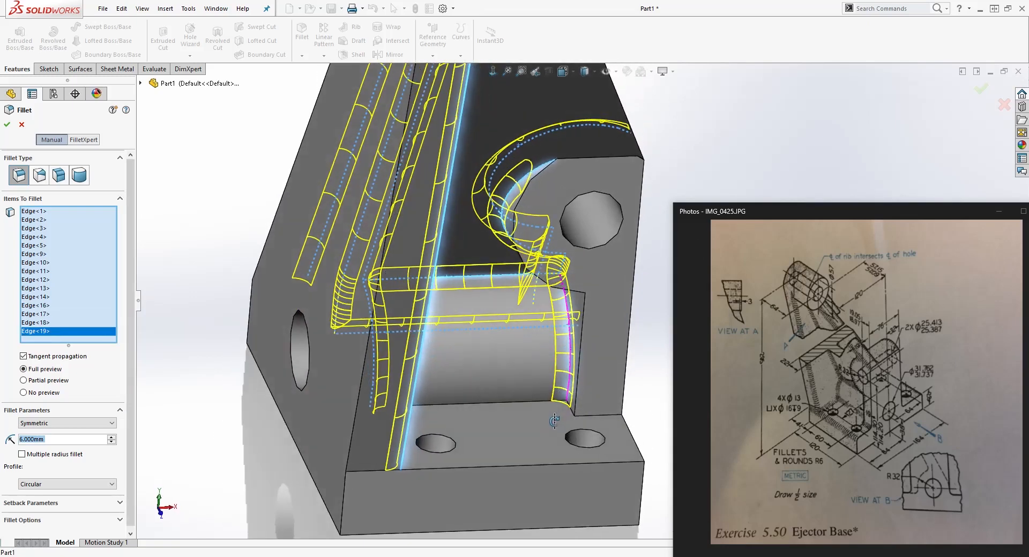
# - Add the edges where the front plate and lower cylindrical boss meet the base and apply the 6 mm fillet
pyautogui.click(584, 418)
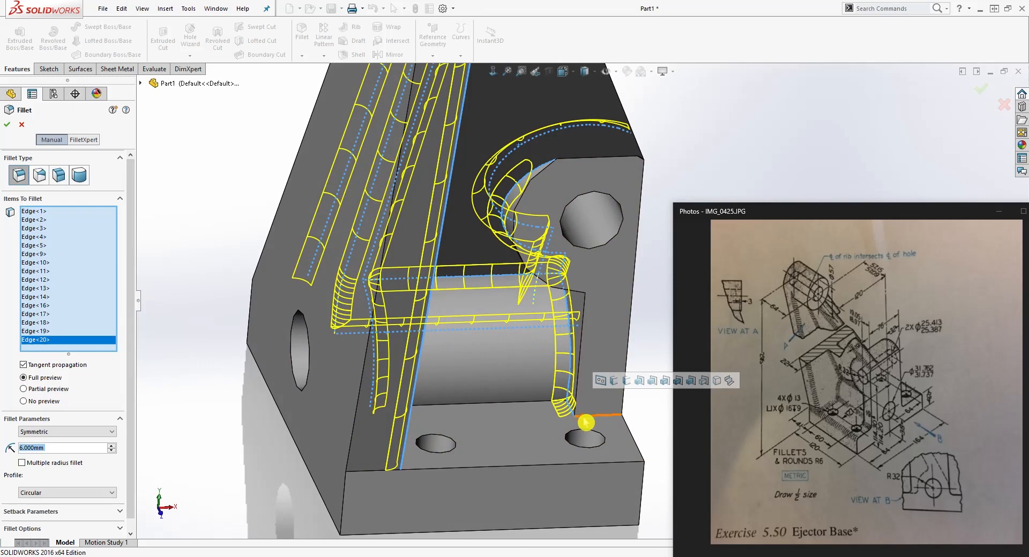
pyautogui.click(601, 423)
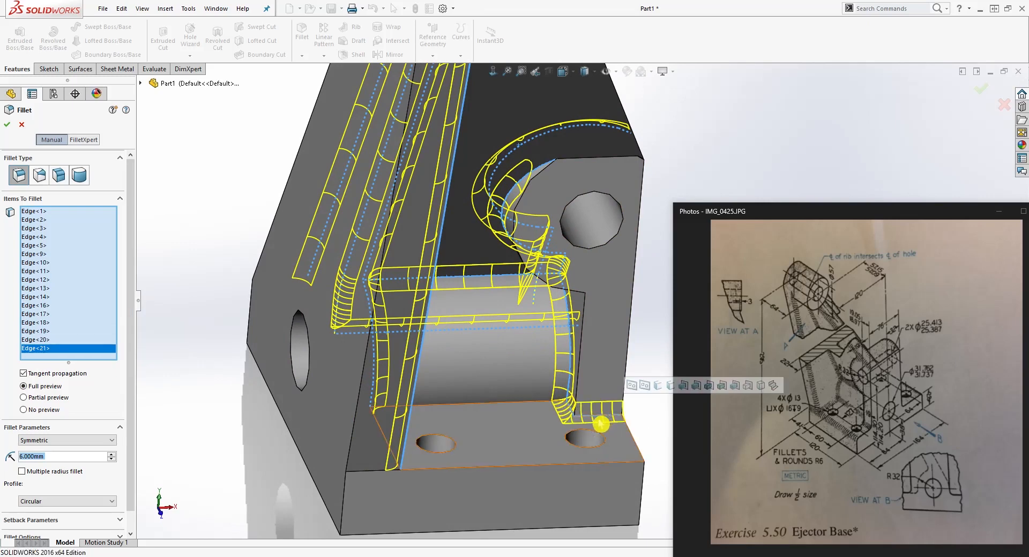
pyautogui.click(506, 407)
pyautogui.moveTo(507, 406); pyautogui.dragTo(383, 381, button='middle')
pyautogui.click(386, 382)
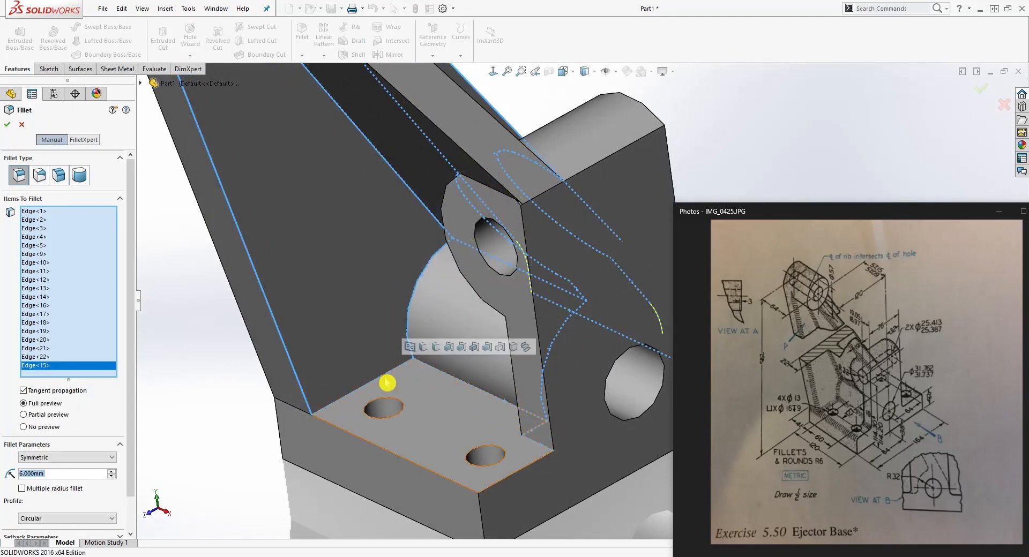
pyautogui.click(383, 378)
pyautogui.scroll(4, 386, 376)
pyautogui.moveTo(418, 375); pyautogui.dragTo(456, 298, button='middle')
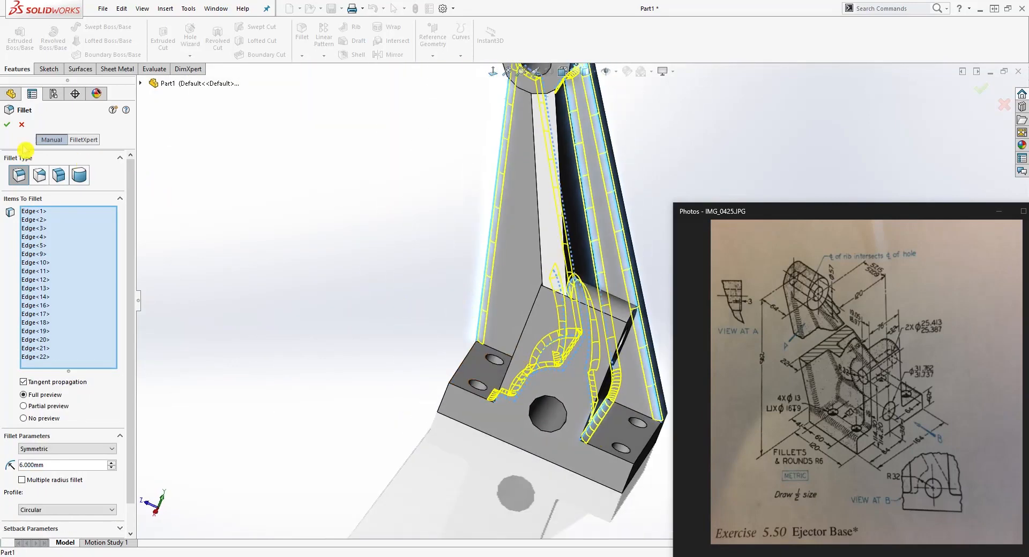
pyautogui.press('Return')
# - Examine the filleted junctions at the base, ribs, lower cylindrical boss and upper boss from several sides
pyautogui.moveTo(530, 333); pyautogui.dragTo(547, 432, button='middle')
pyautogui.scroll(-2, 547, 432)
pyautogui.scroll(2, 633, 364)
pyautogui.scroll(-4, 659, 339)
pyautogui.moveTo(654, 322); pyautogui.dragTo(590, 357, button='middle')
pyautogui.scroll(4, 601, 375)
pyautogui.scroll(-5, 609, 375)
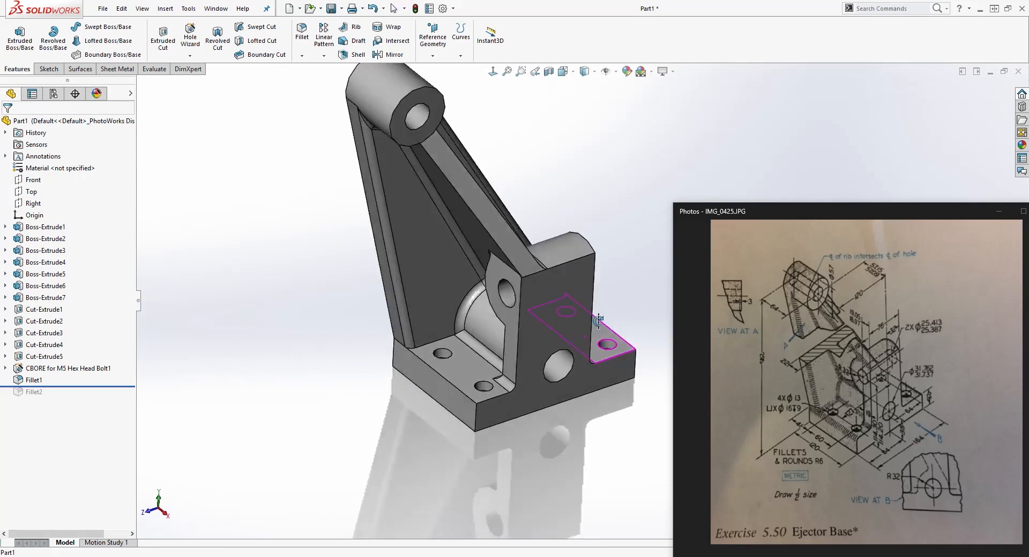
pyautogui.scroll(-1, 590, 230)
pyautogui.moveTo(549, 288); pyautogui.dragTo(502, 311, button='middle')
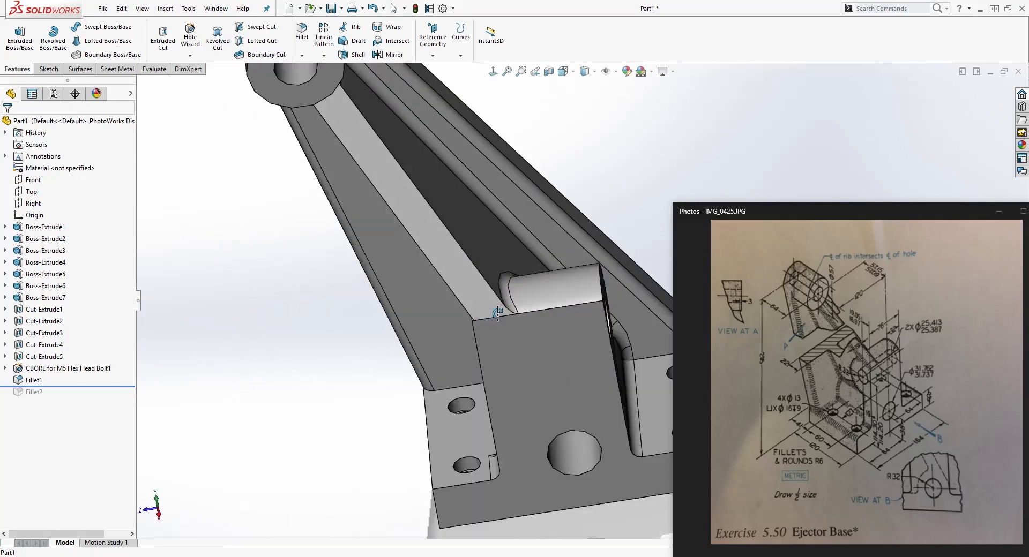
pyautogui.scroll(4, 508, 324)
pyautogui.moveTo(603, 328); pyautogui.dragTo(650, 296, button='middle')
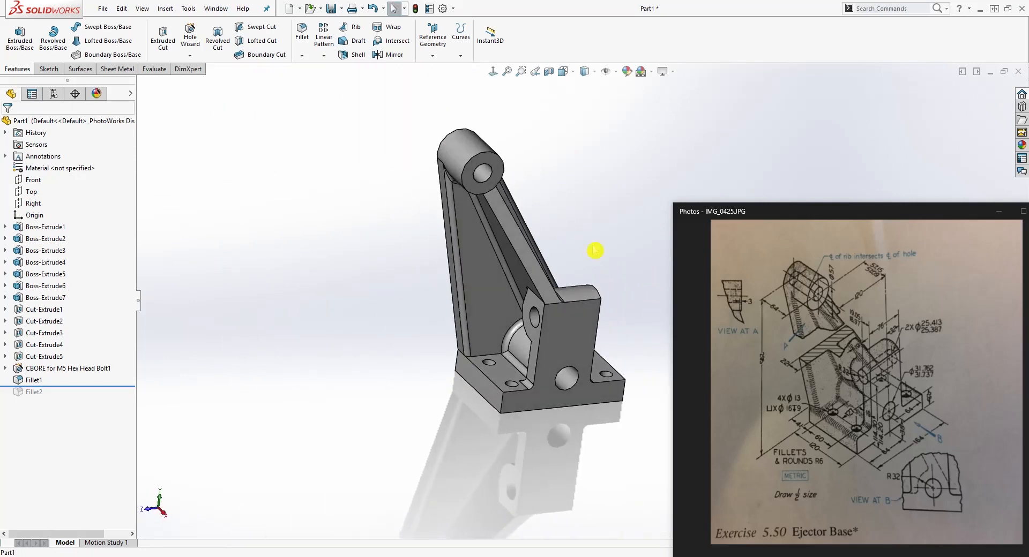
pyautogui.moveTo(555, 276); pyautogui.dragTo(588, 185, button='middle')
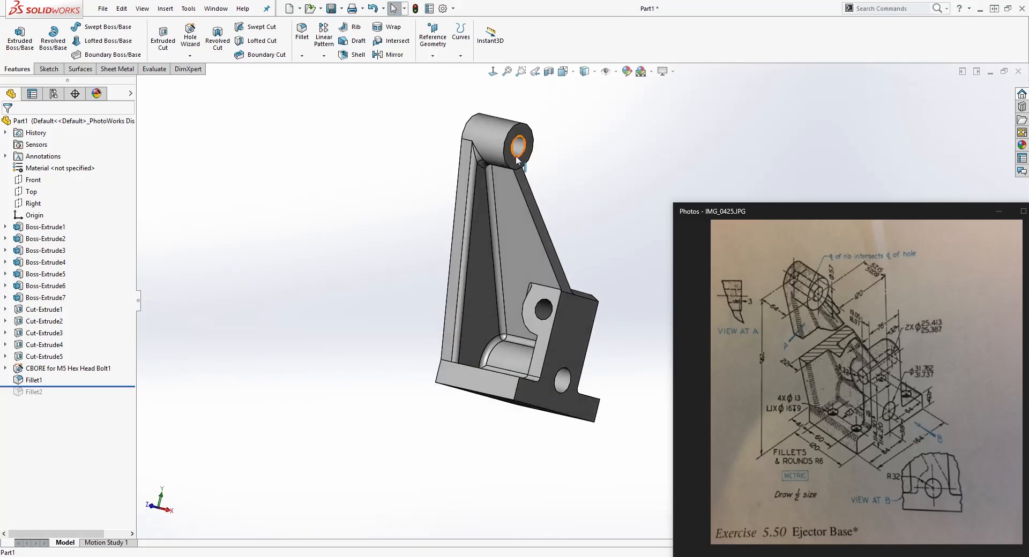
pyautogui.scroll(-2, 496, 164)
pyautogui.moveTo(561, 374); pyautogui.dragTo(581, 474, button='middle')
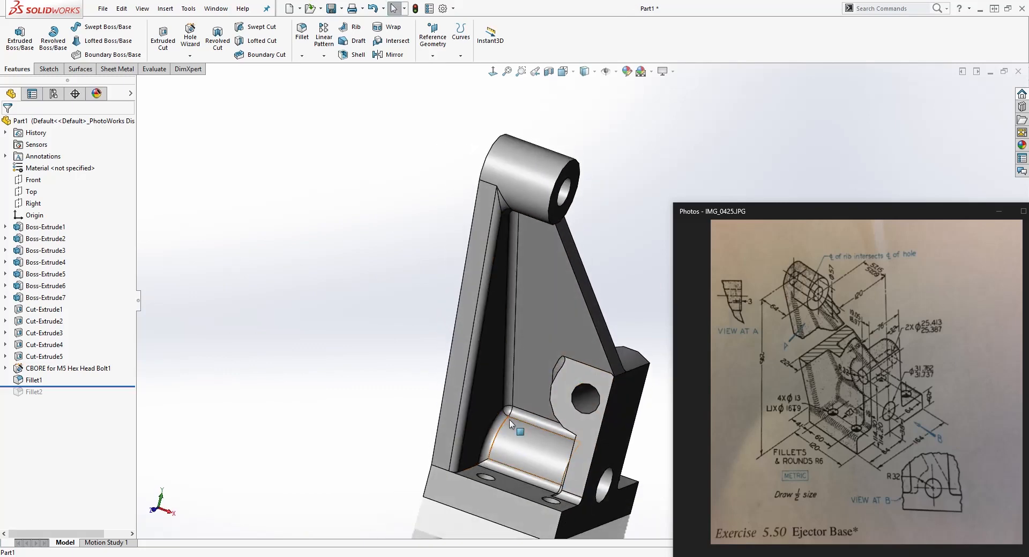
pyautogui.click(588, 176)
pyautogui.moveTo(582, 293); pyautogui.dragTo(556, 416, button='middle')
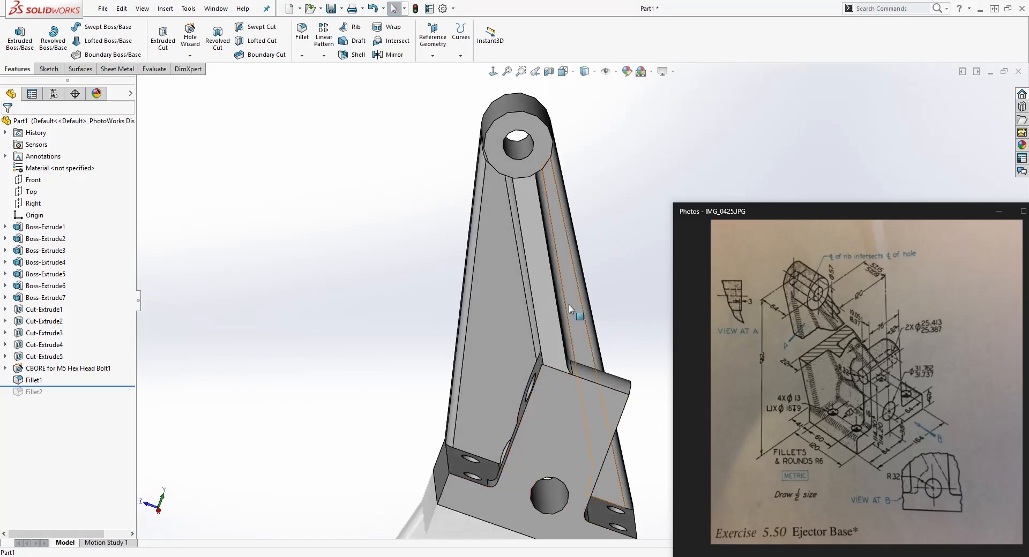
pyautogui.moveTo(564, 334); pyautogui.dragTo(638, 333, button='middle')
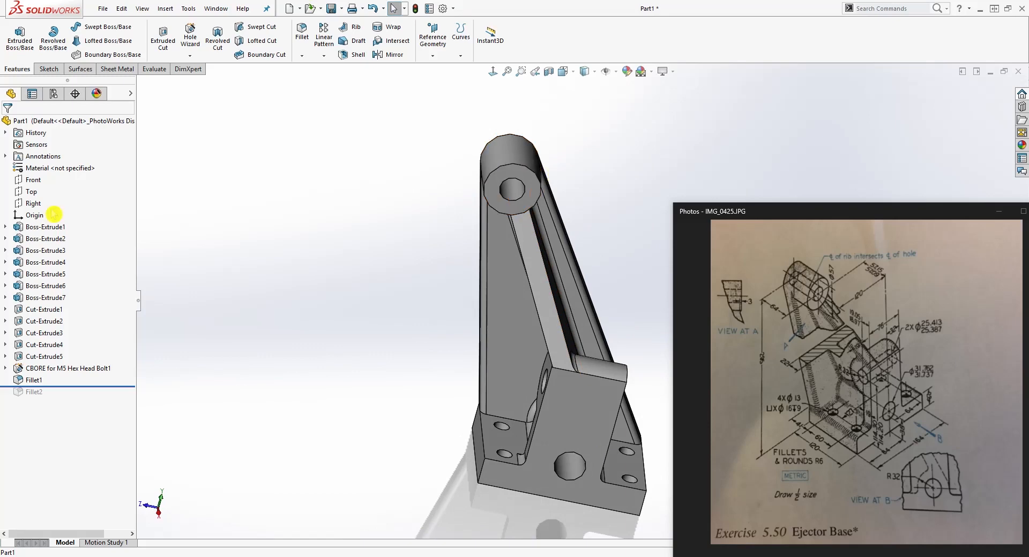